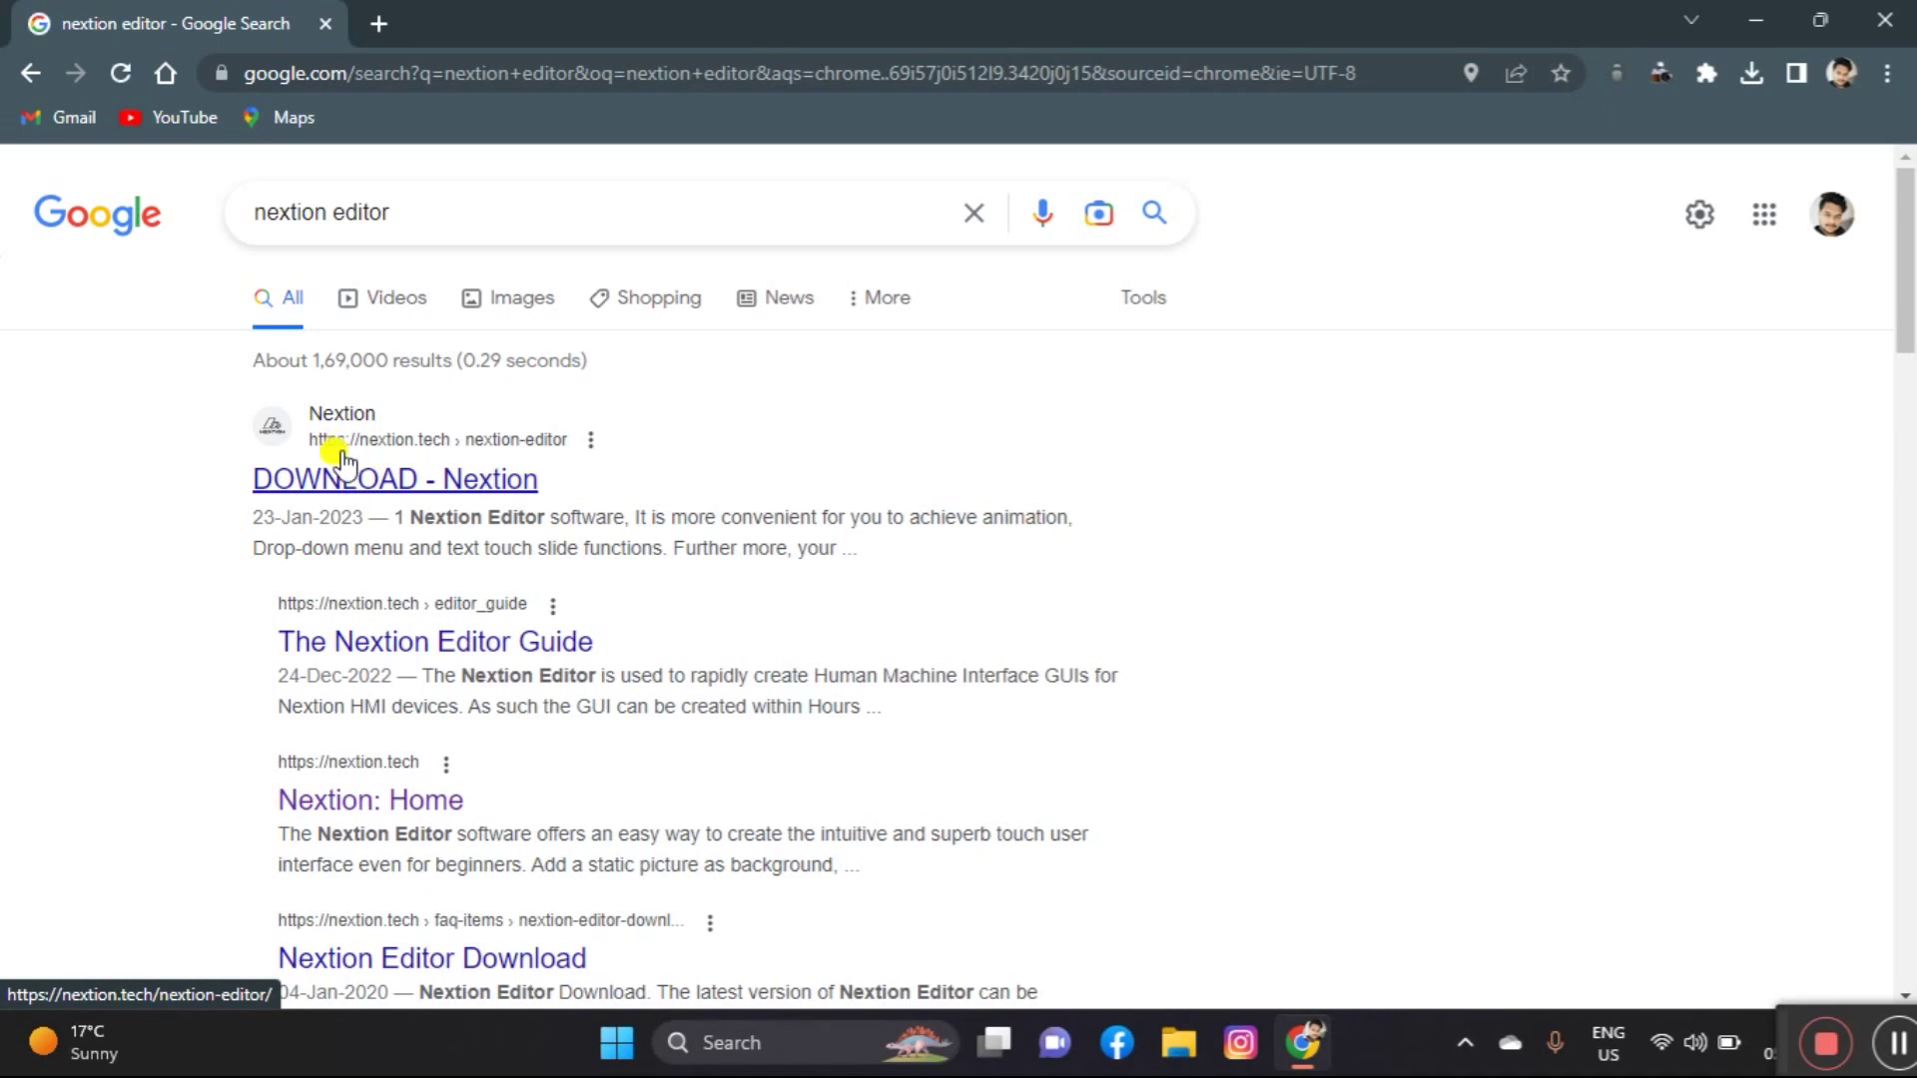
Open the Nextion Editor download page from the search results and download the EXE installer
click(322, 489)
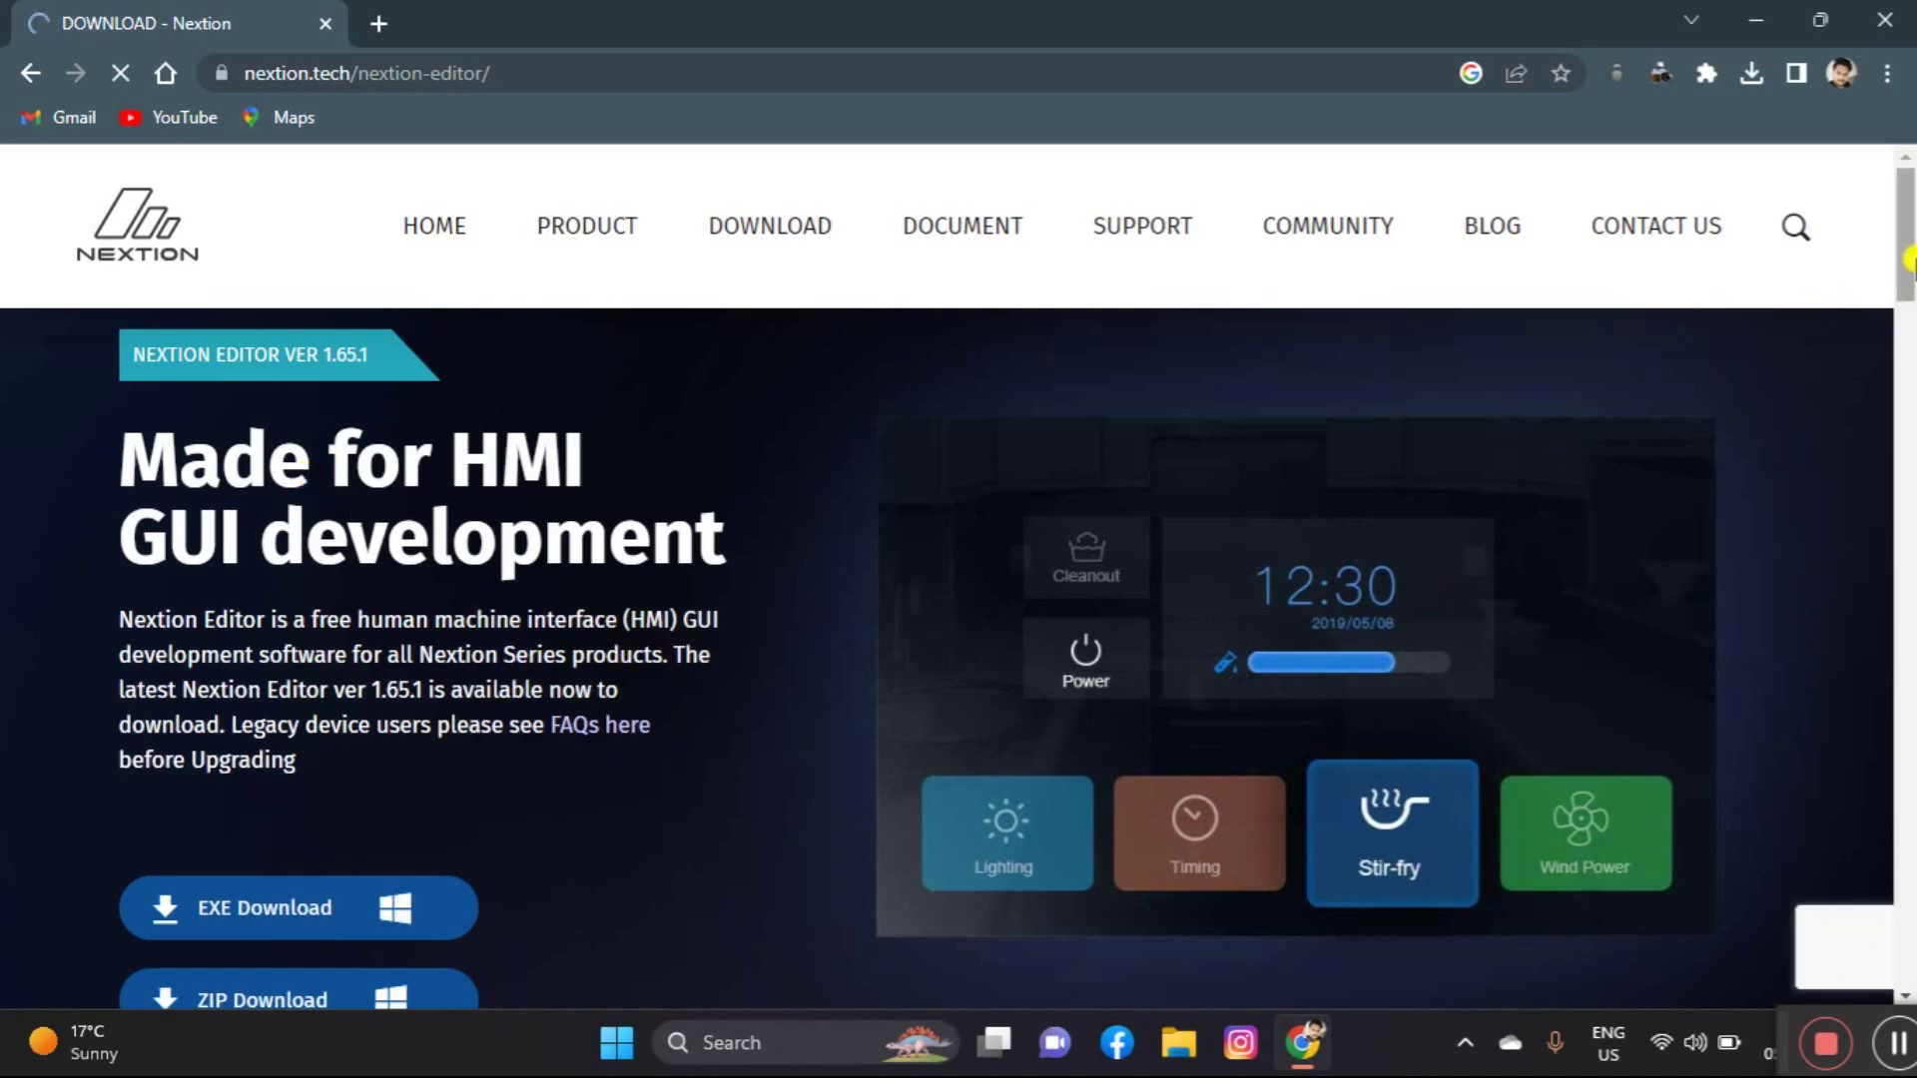
drag(1906, 257, 1909, 305)
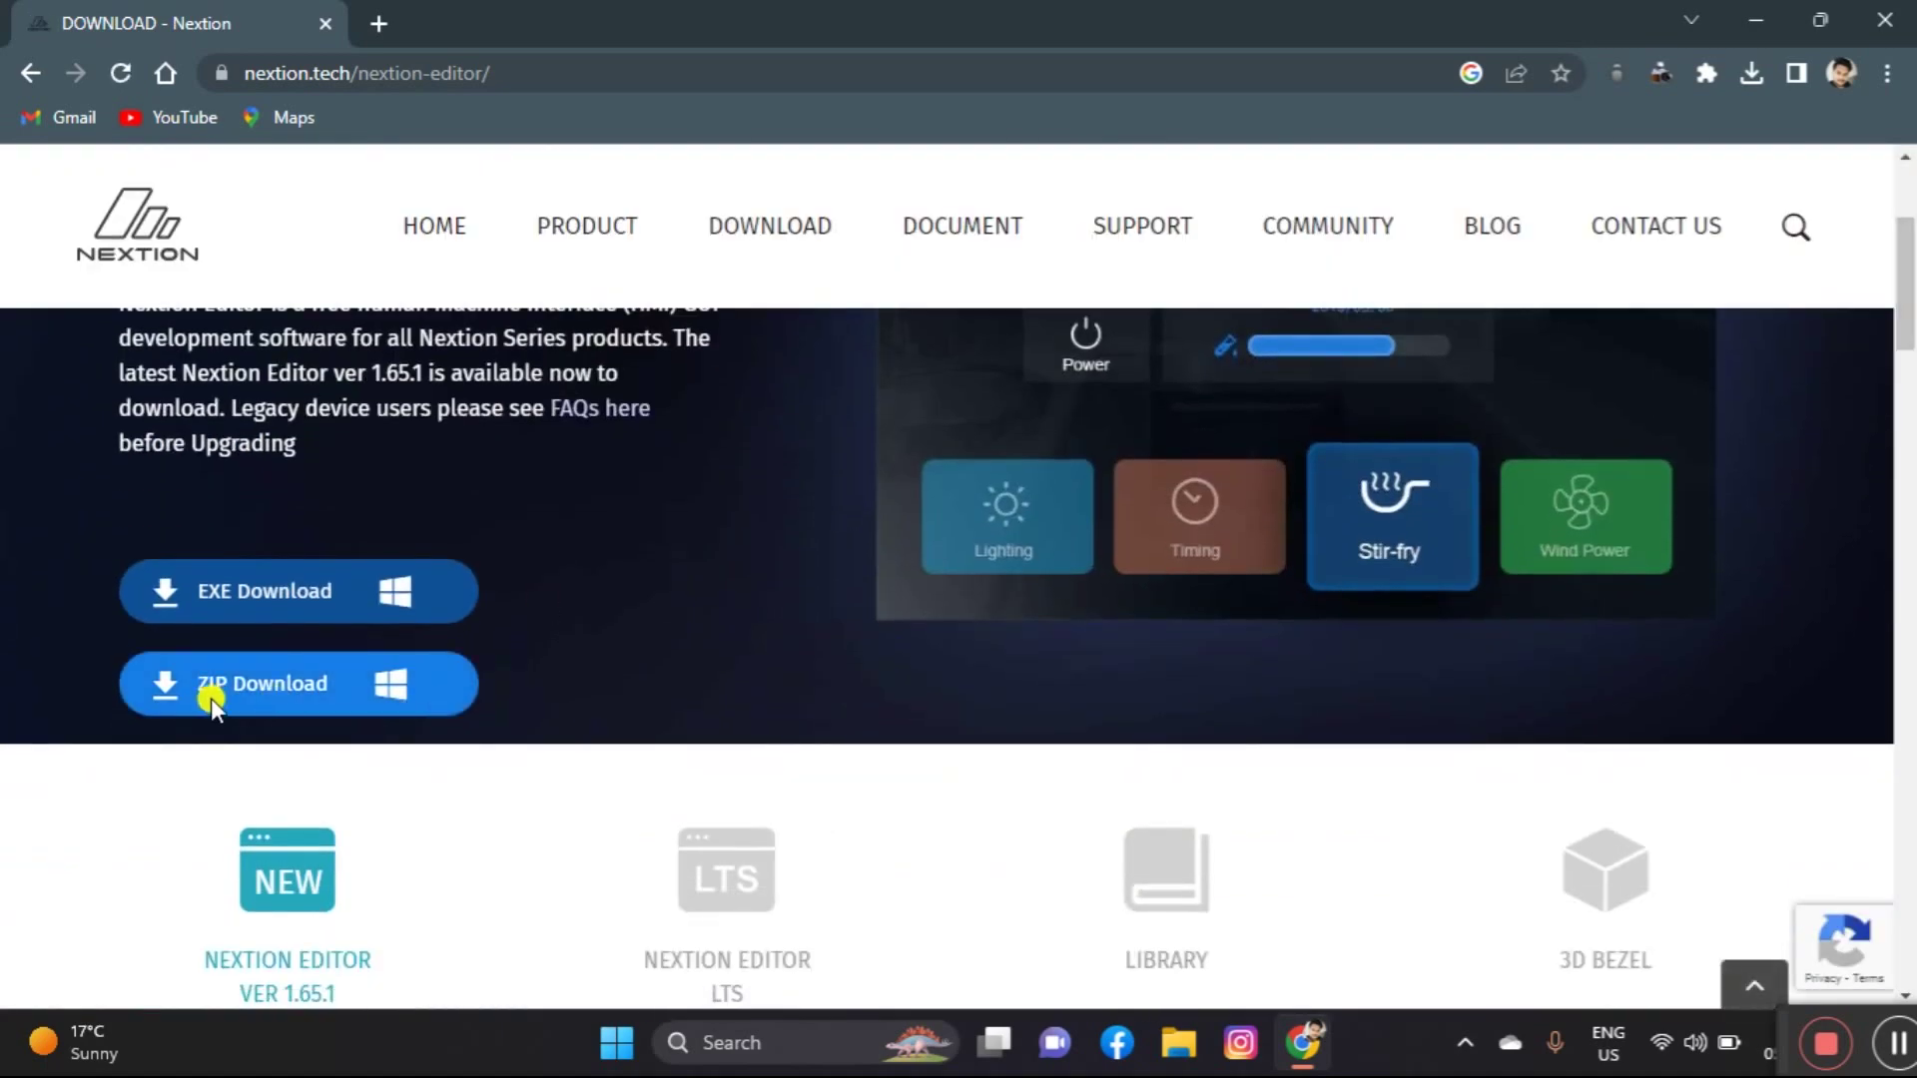
click(258, 593)
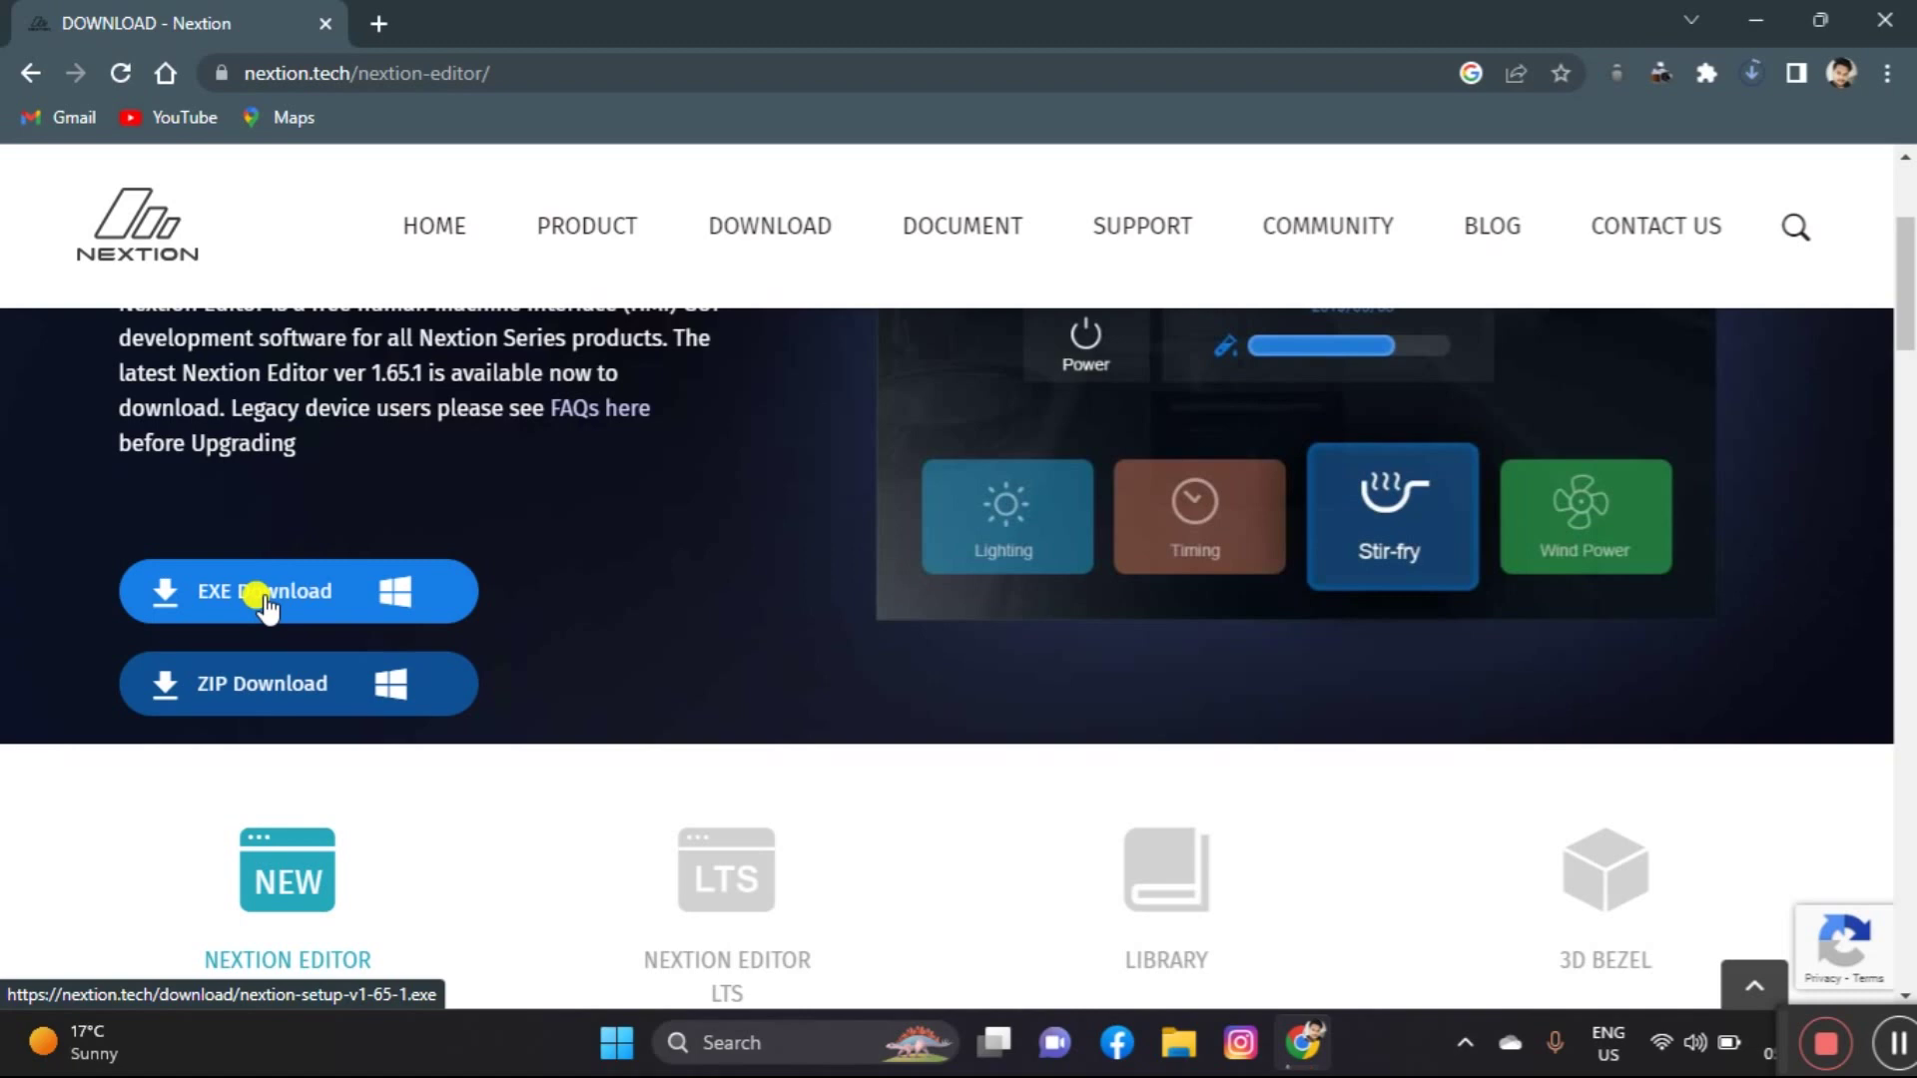
click(264, 599)
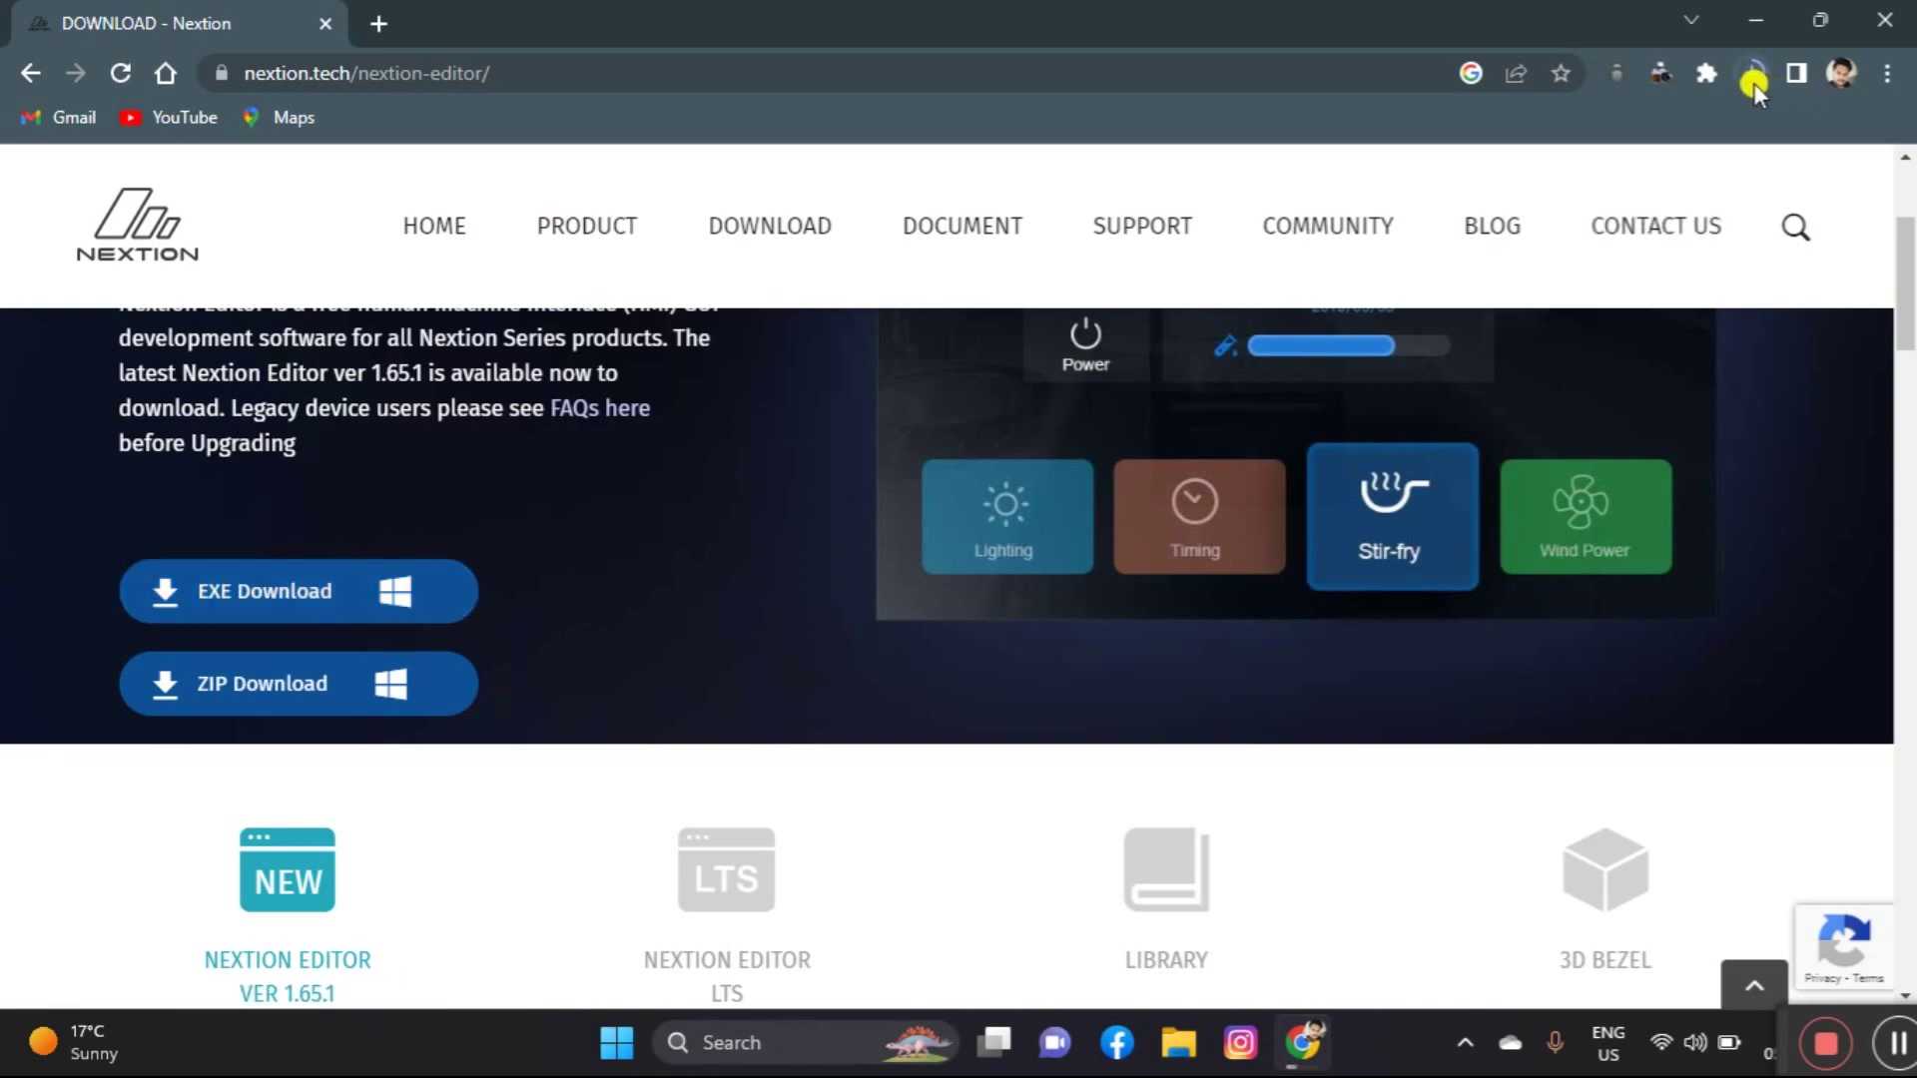
Pause the running installer download and launch the already downloaded nextion-setup-v1-65-1 (1).exe instead
click(1753, 82)
click(1685, 204)
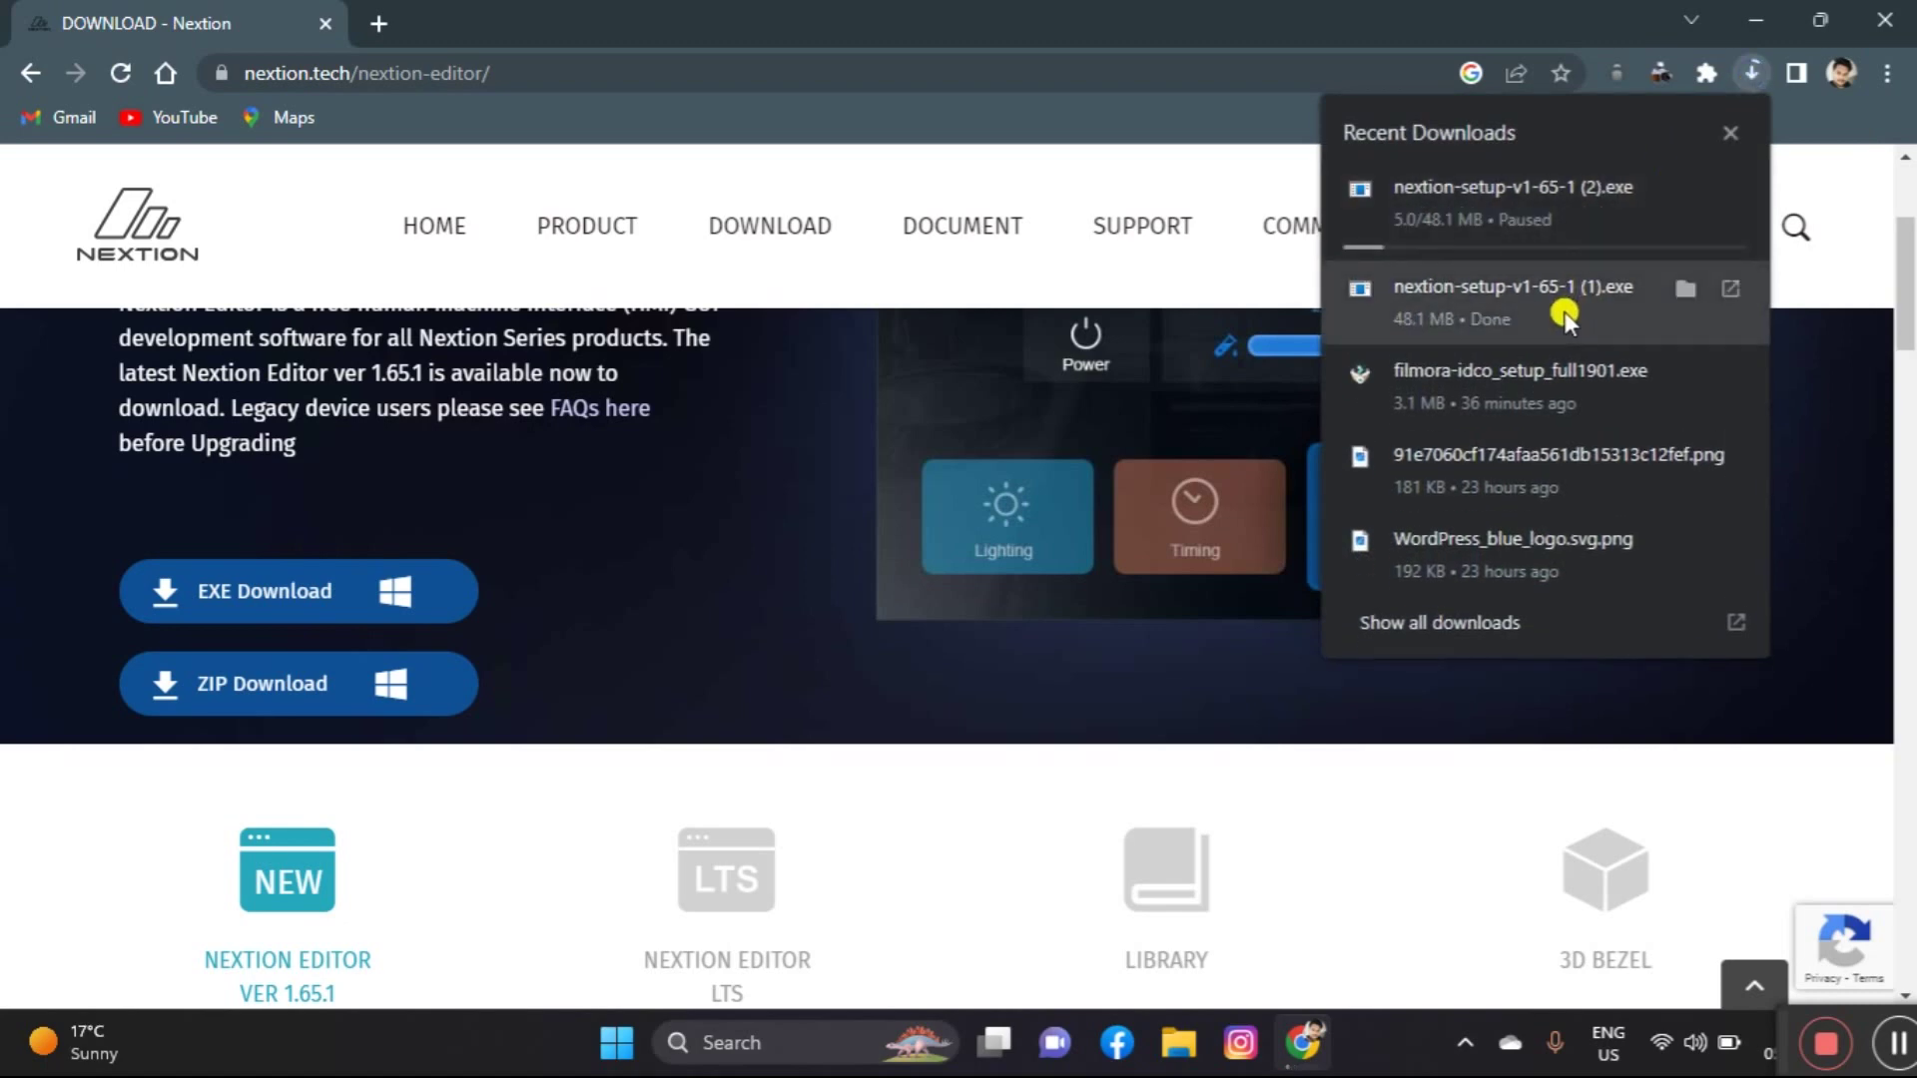
click(1566, 311)
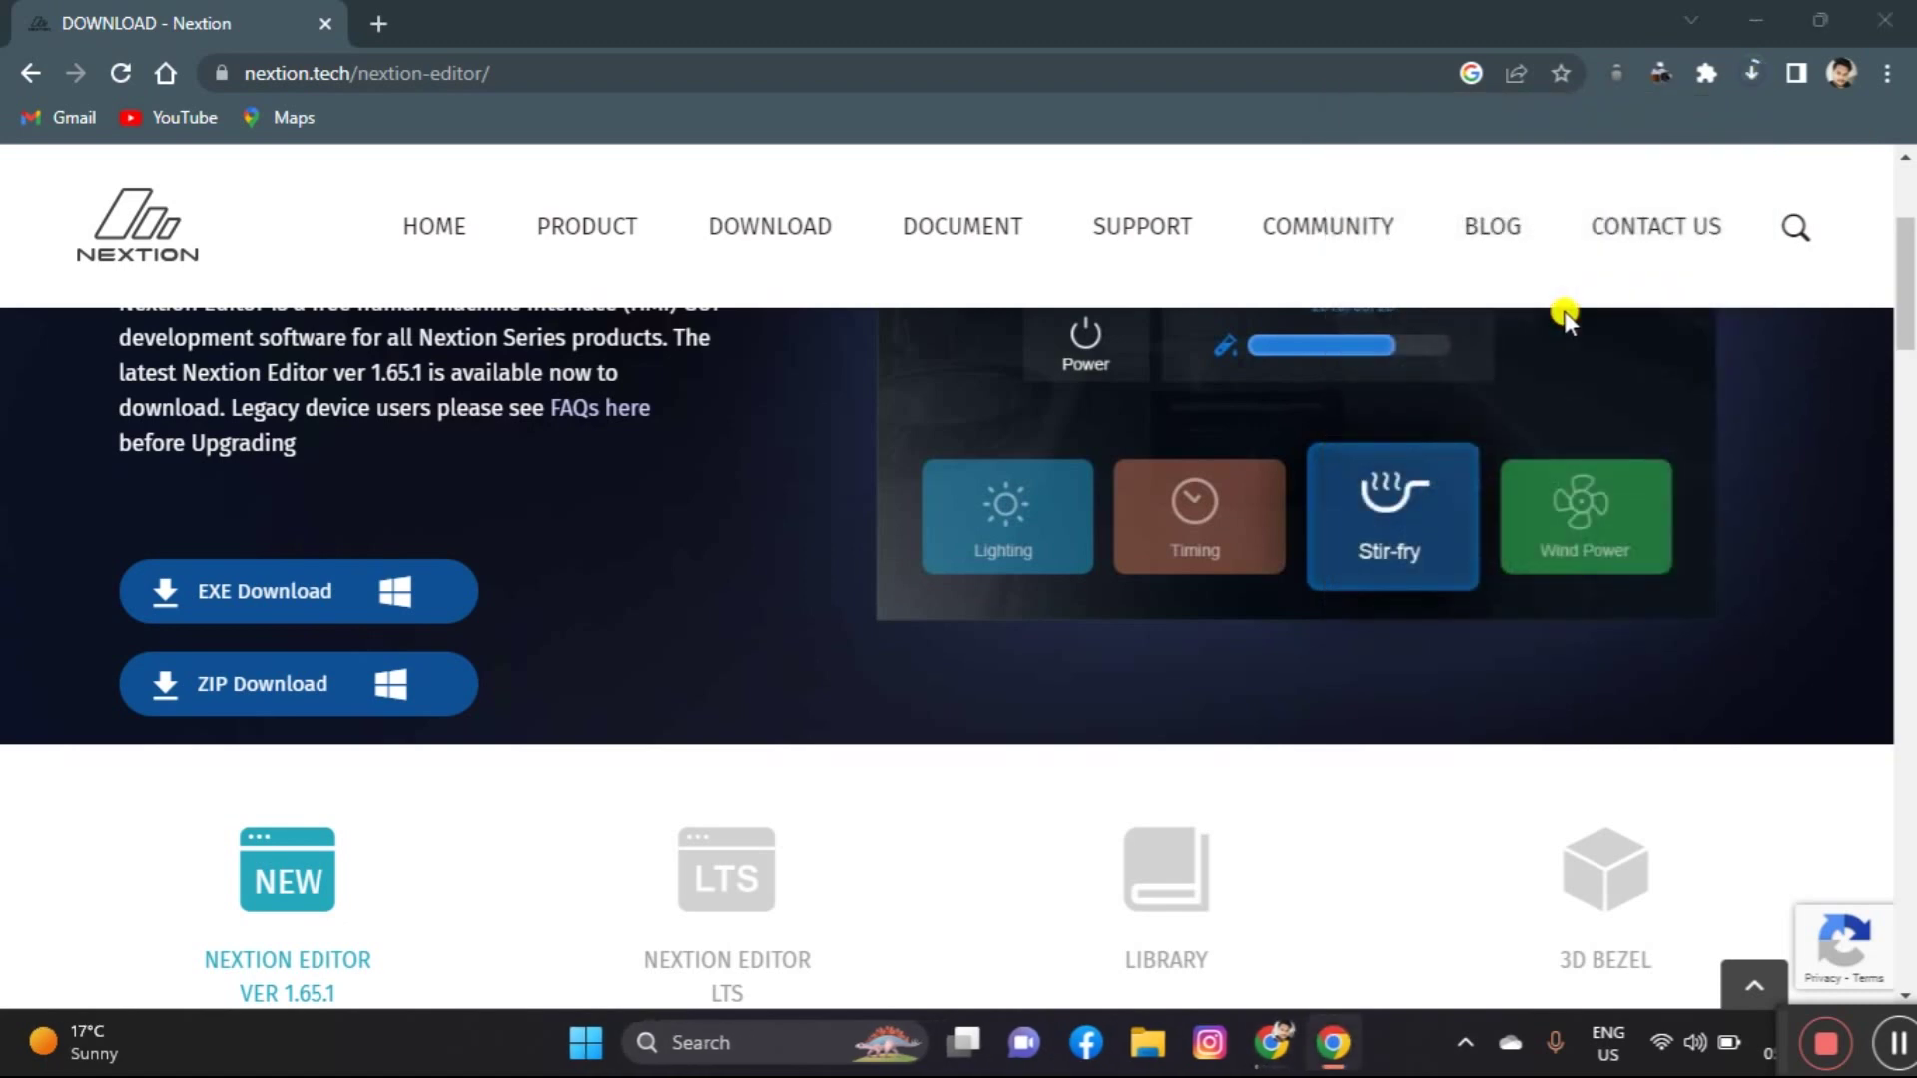
click(1759, 14)
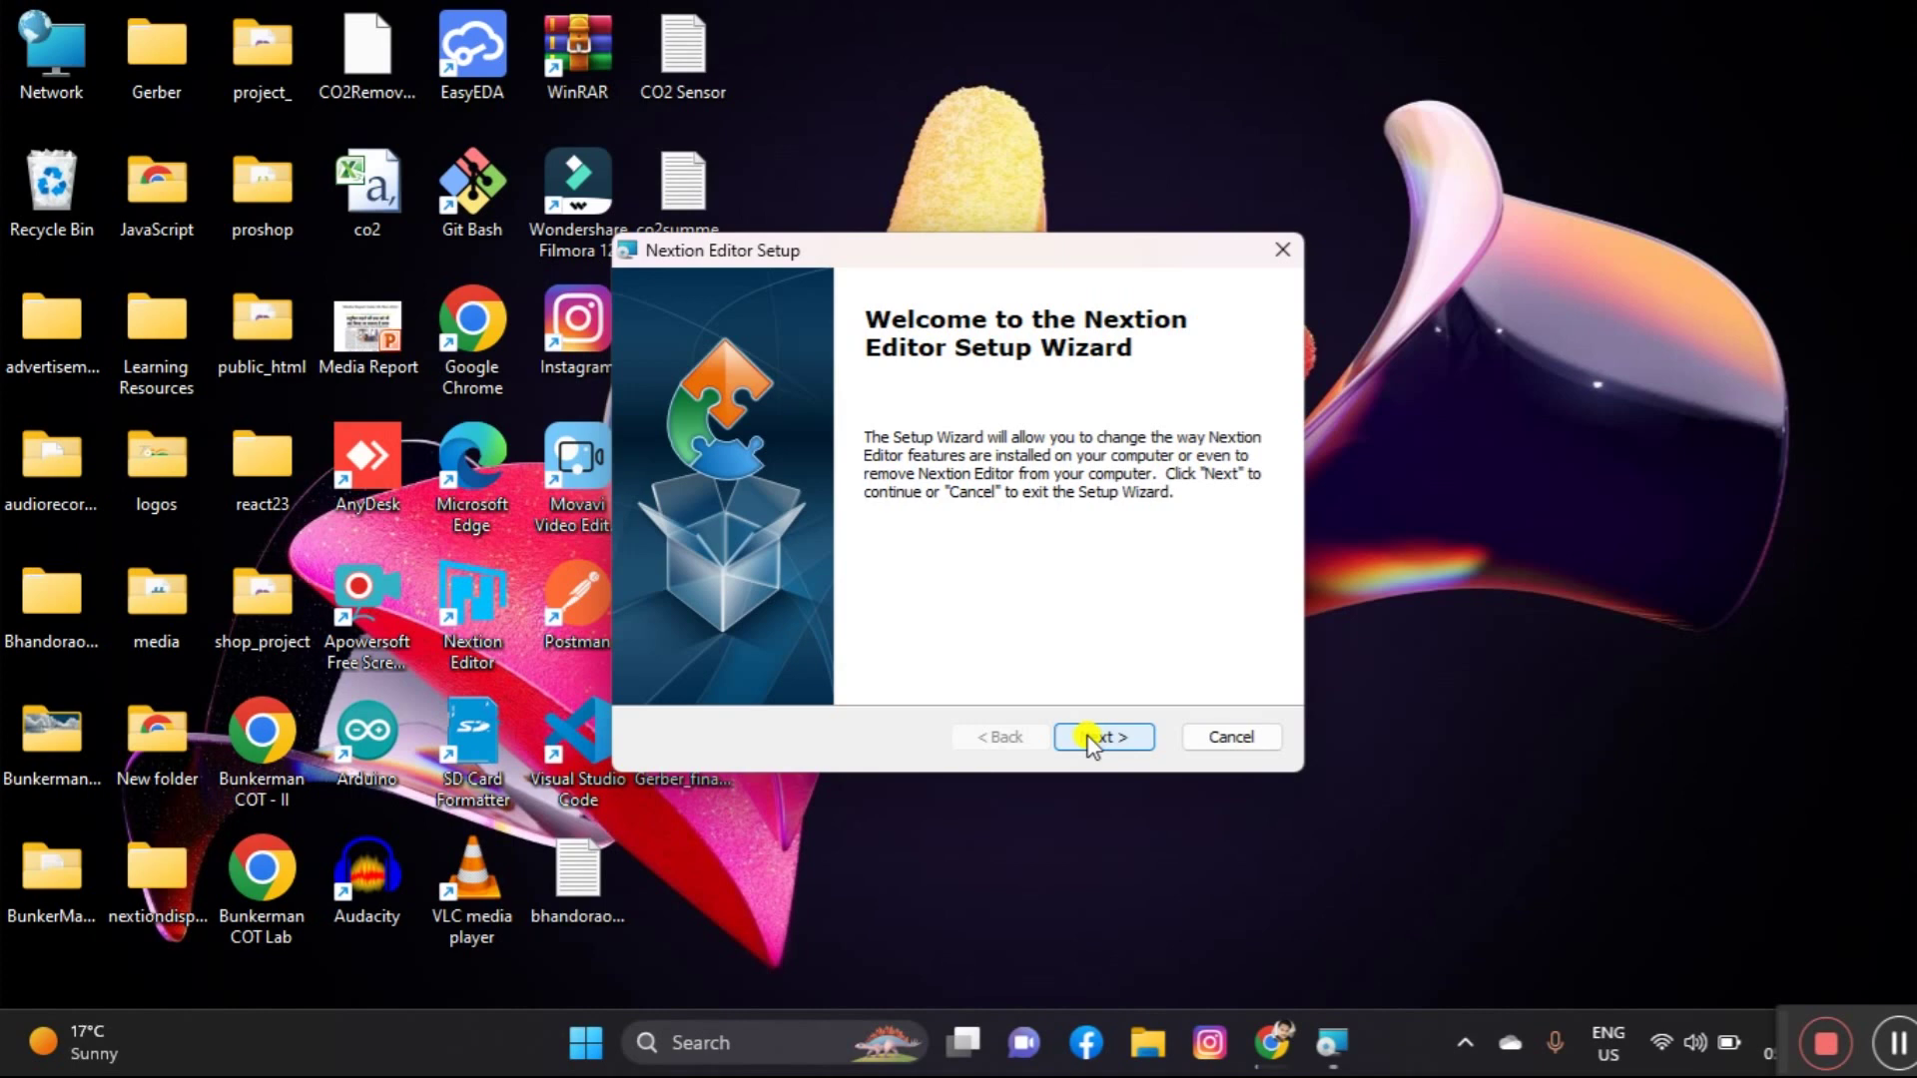
Cancel the Nextion Editor installation and exit the setup wizard
click(1282, 250)
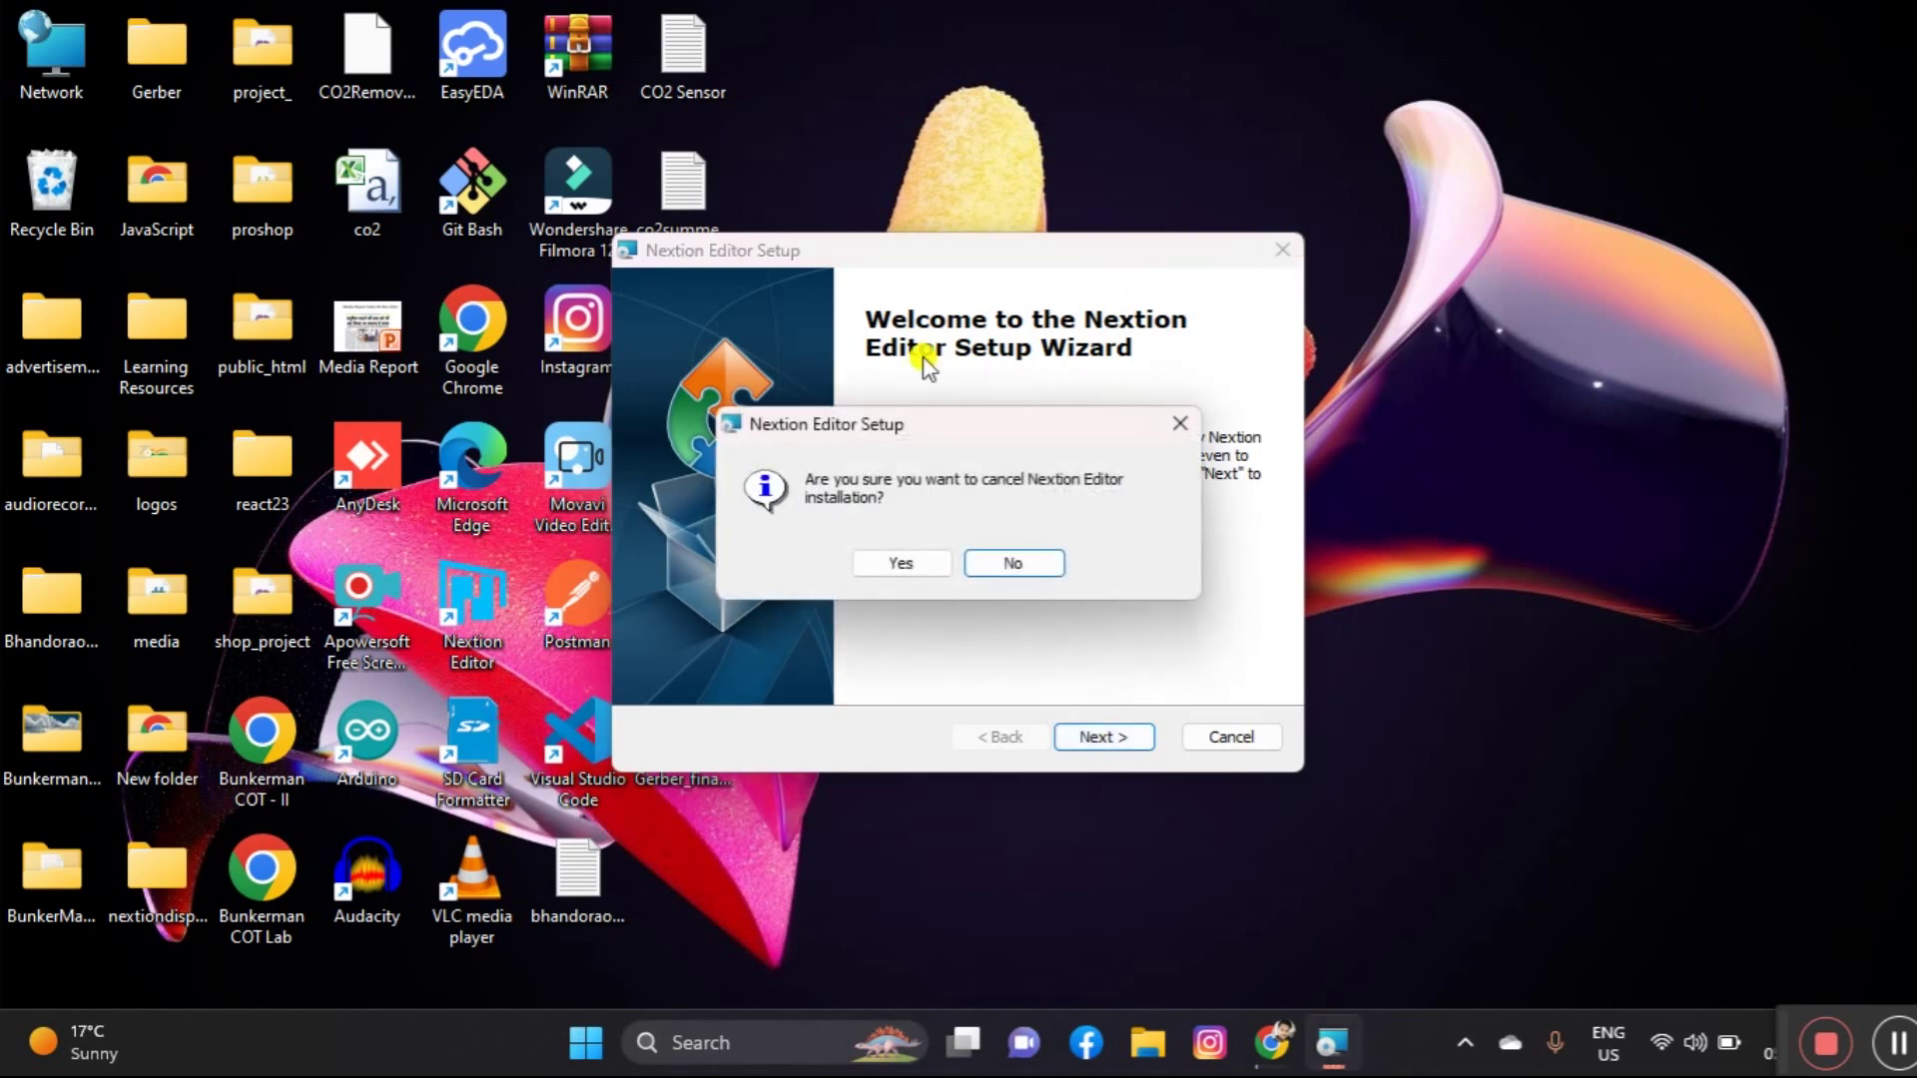
click(1012, 565)
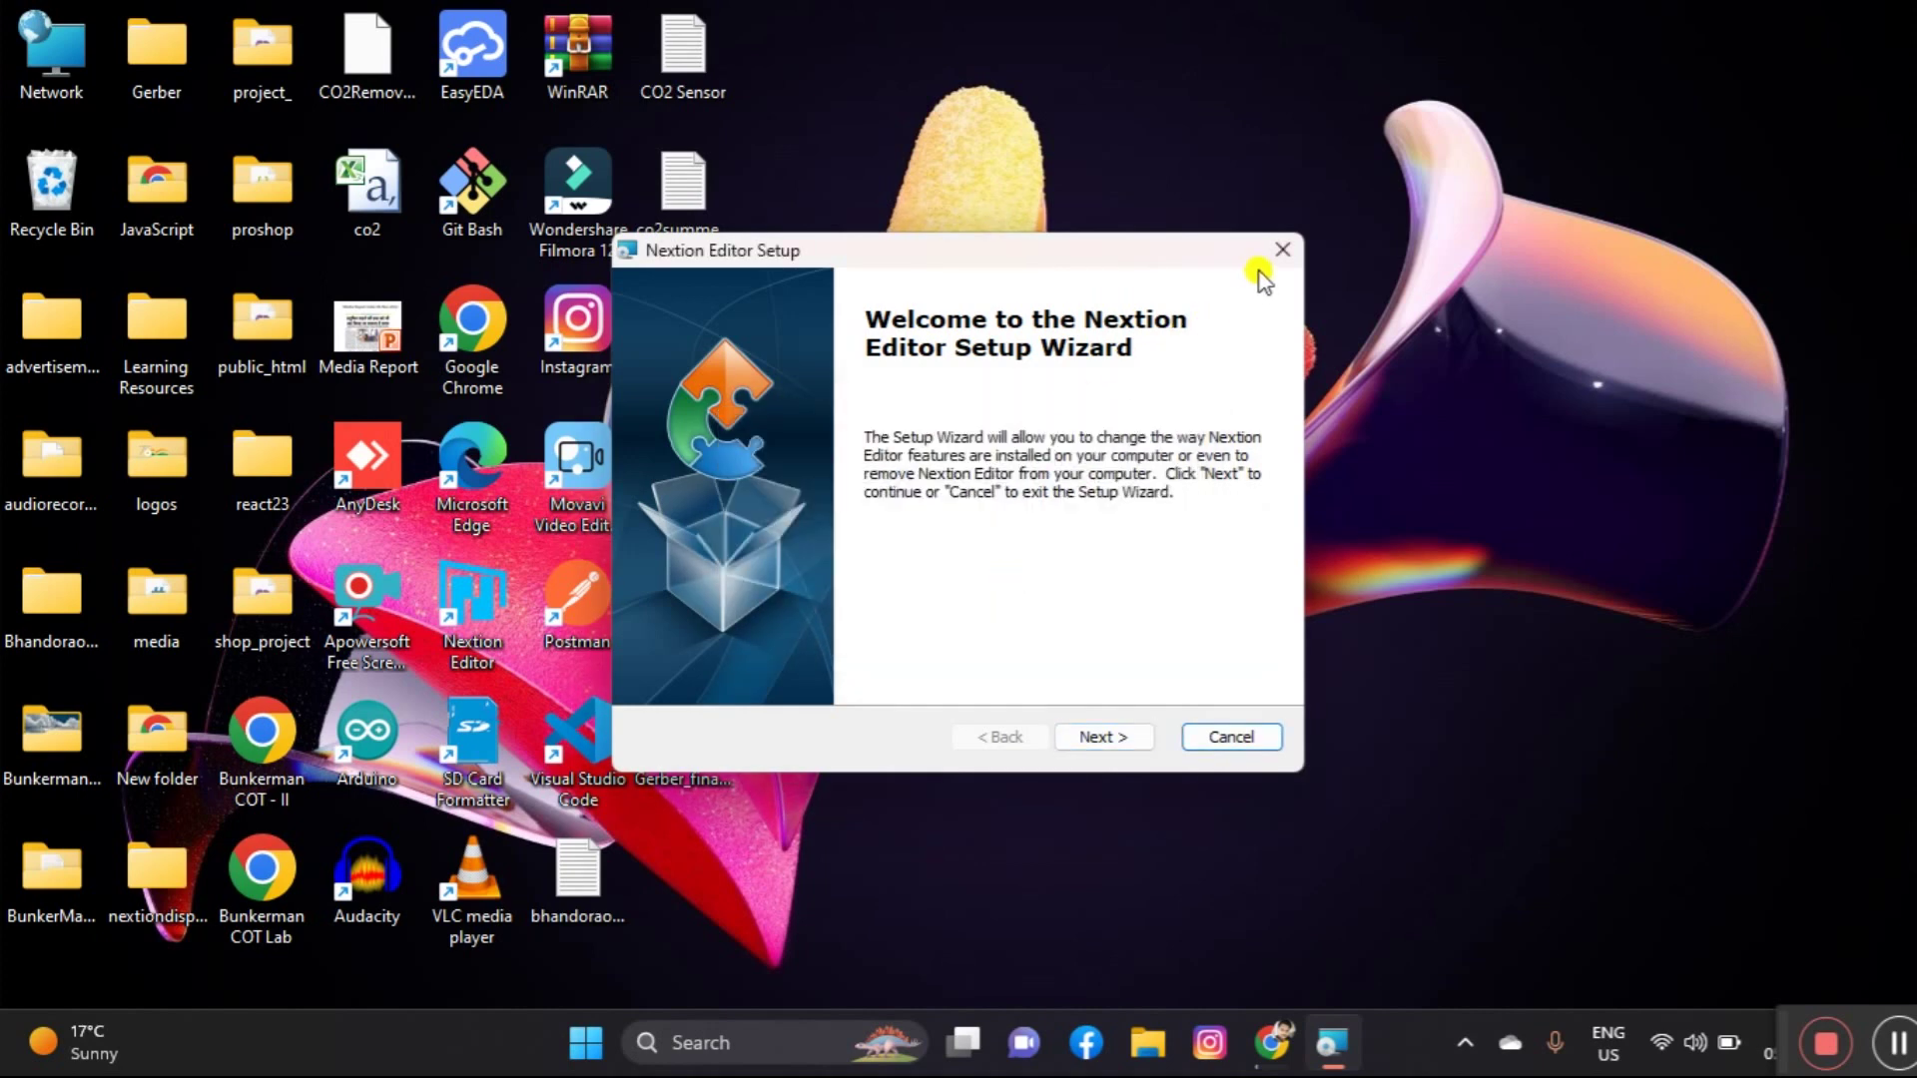
click(1282, 250)
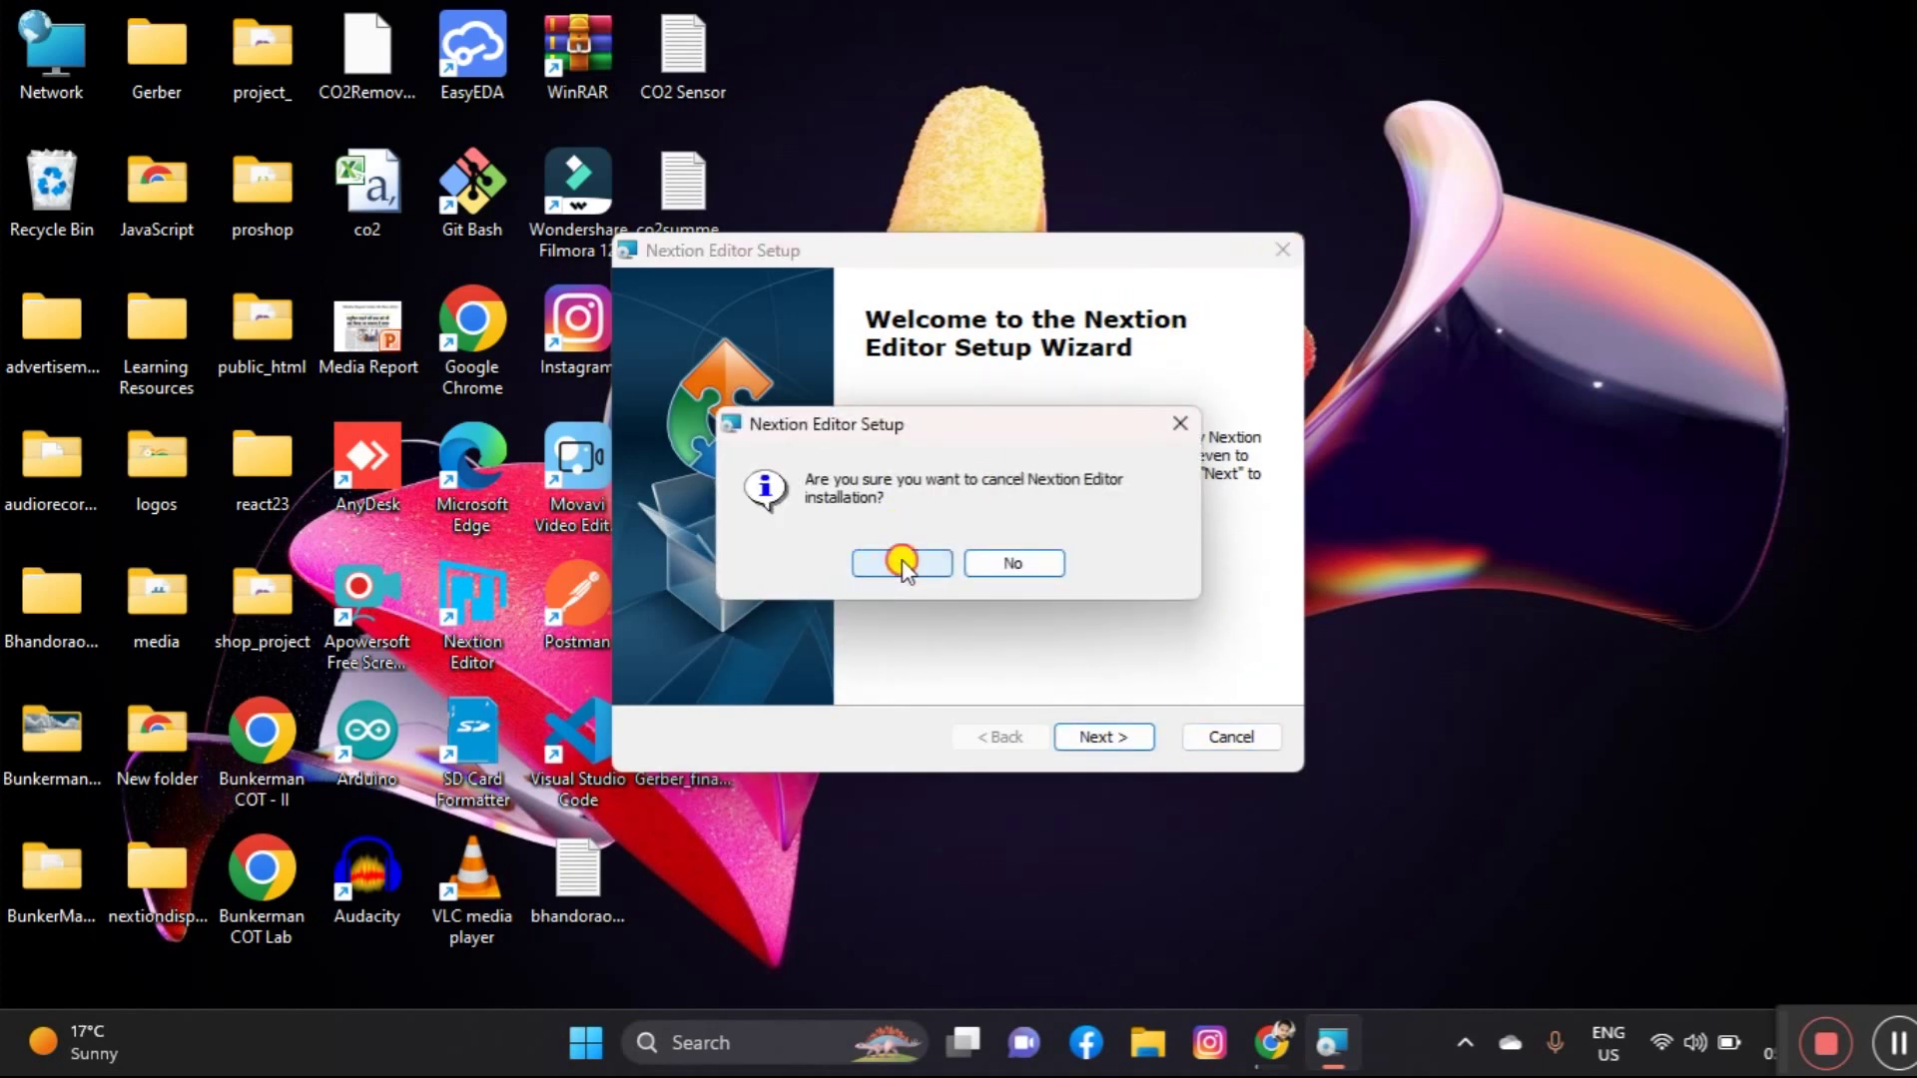
click(901, 561)
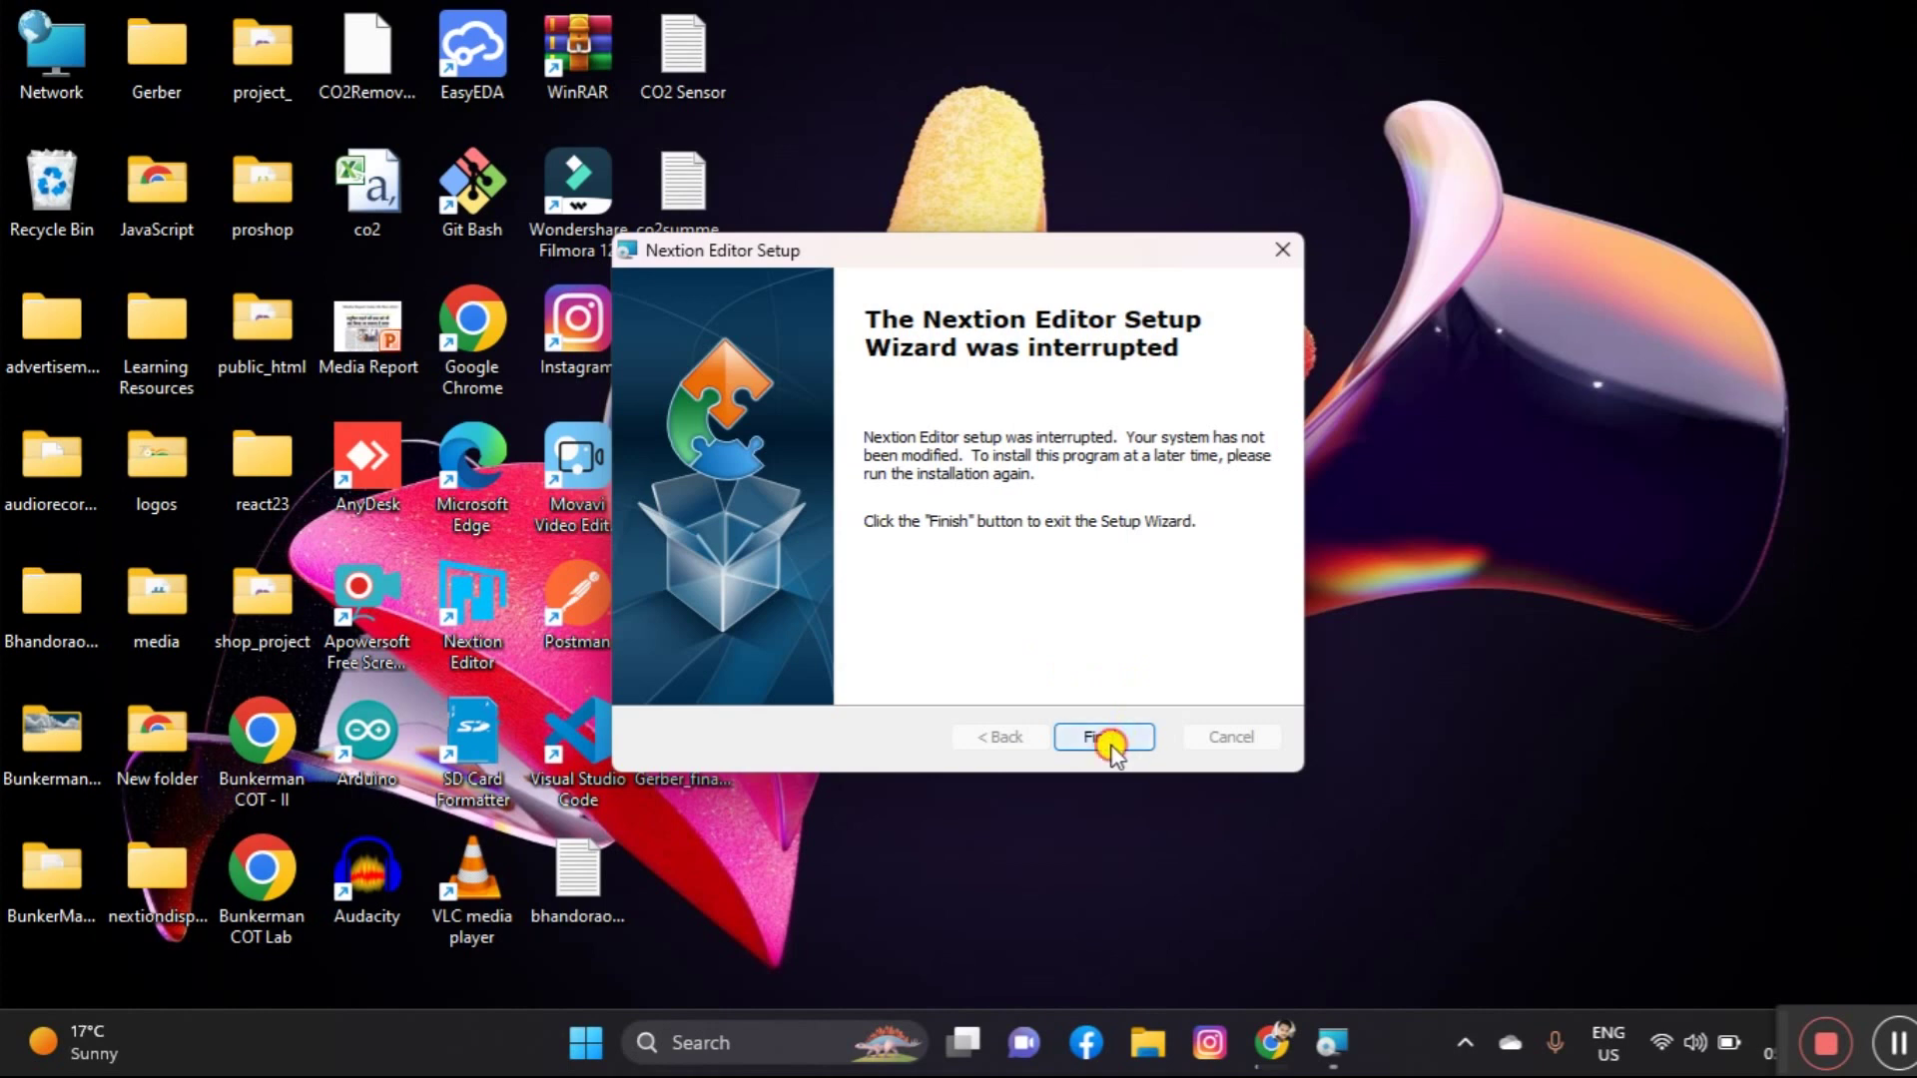
click(1108, 739)
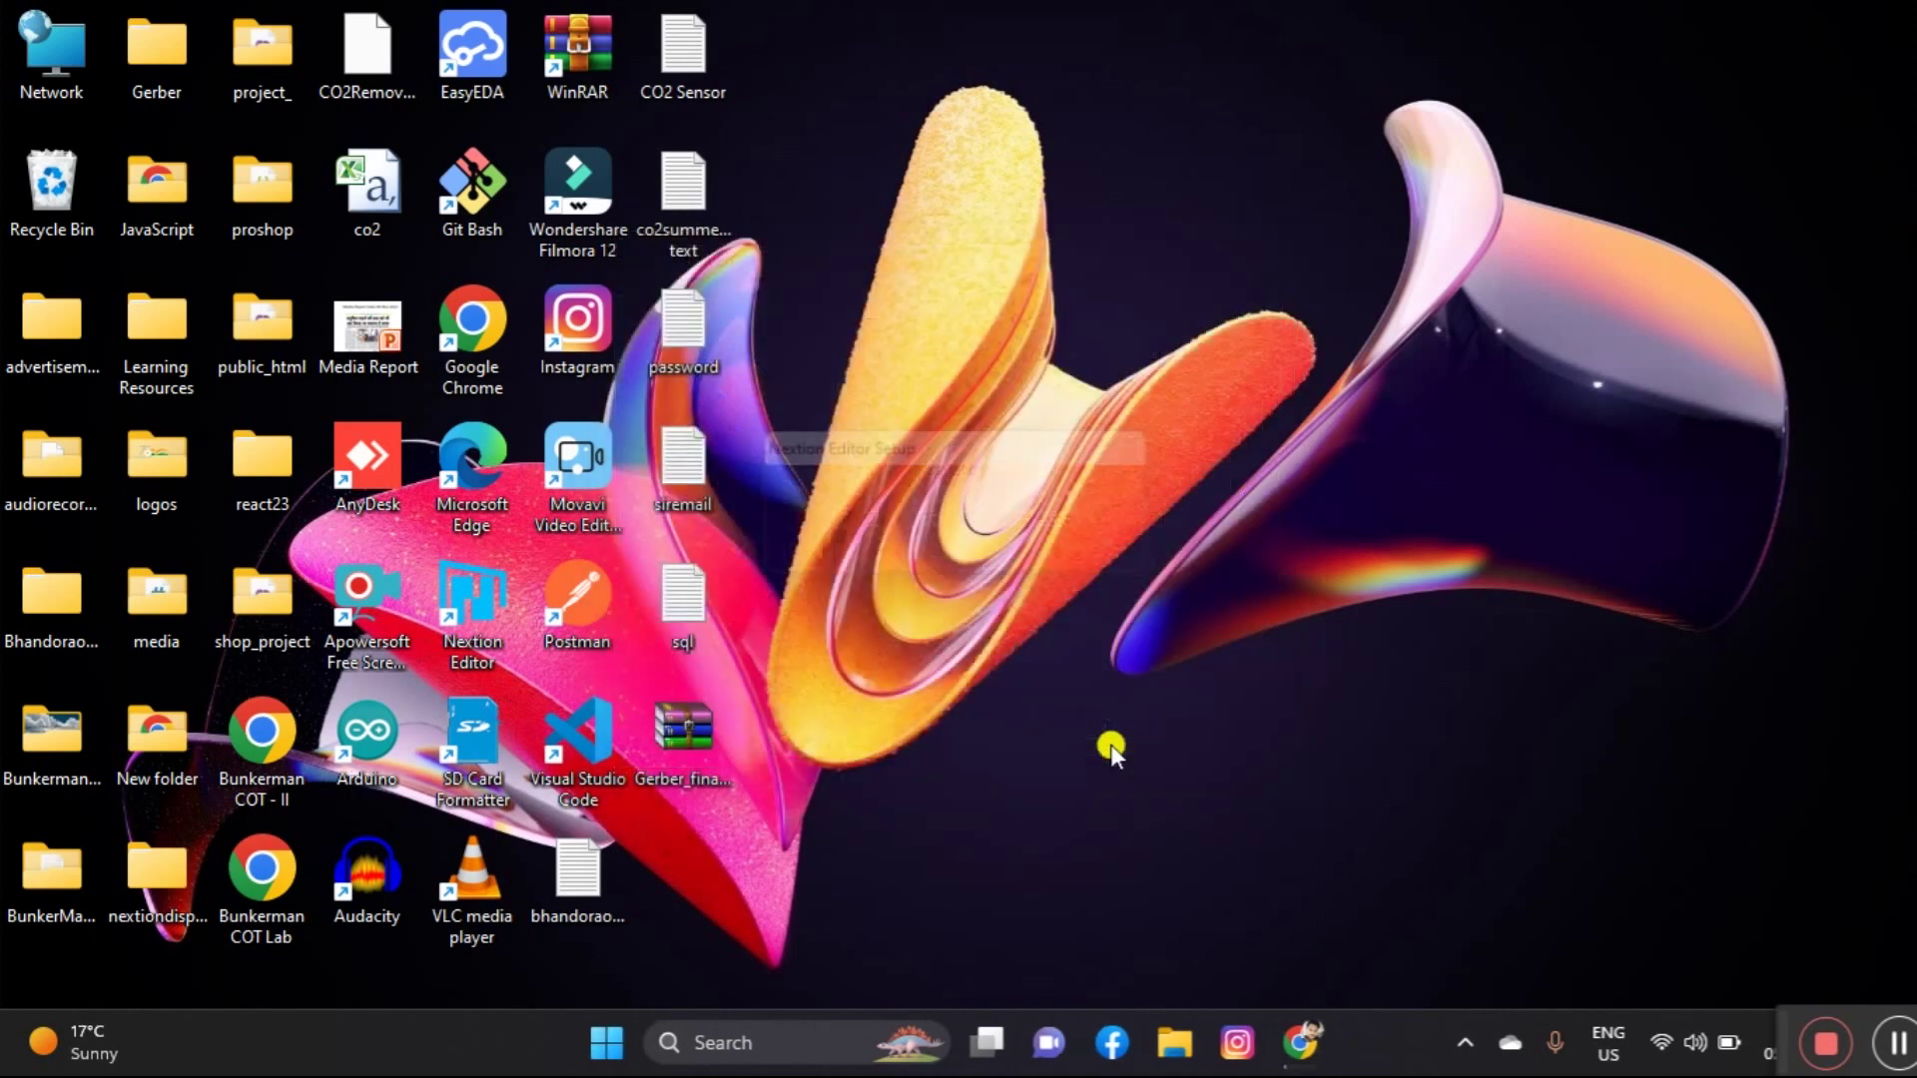
Launch Nextion Editor from the desktop and create a new HMI project named tutorial-1 in the Downloads folder
double_click(470, 605)
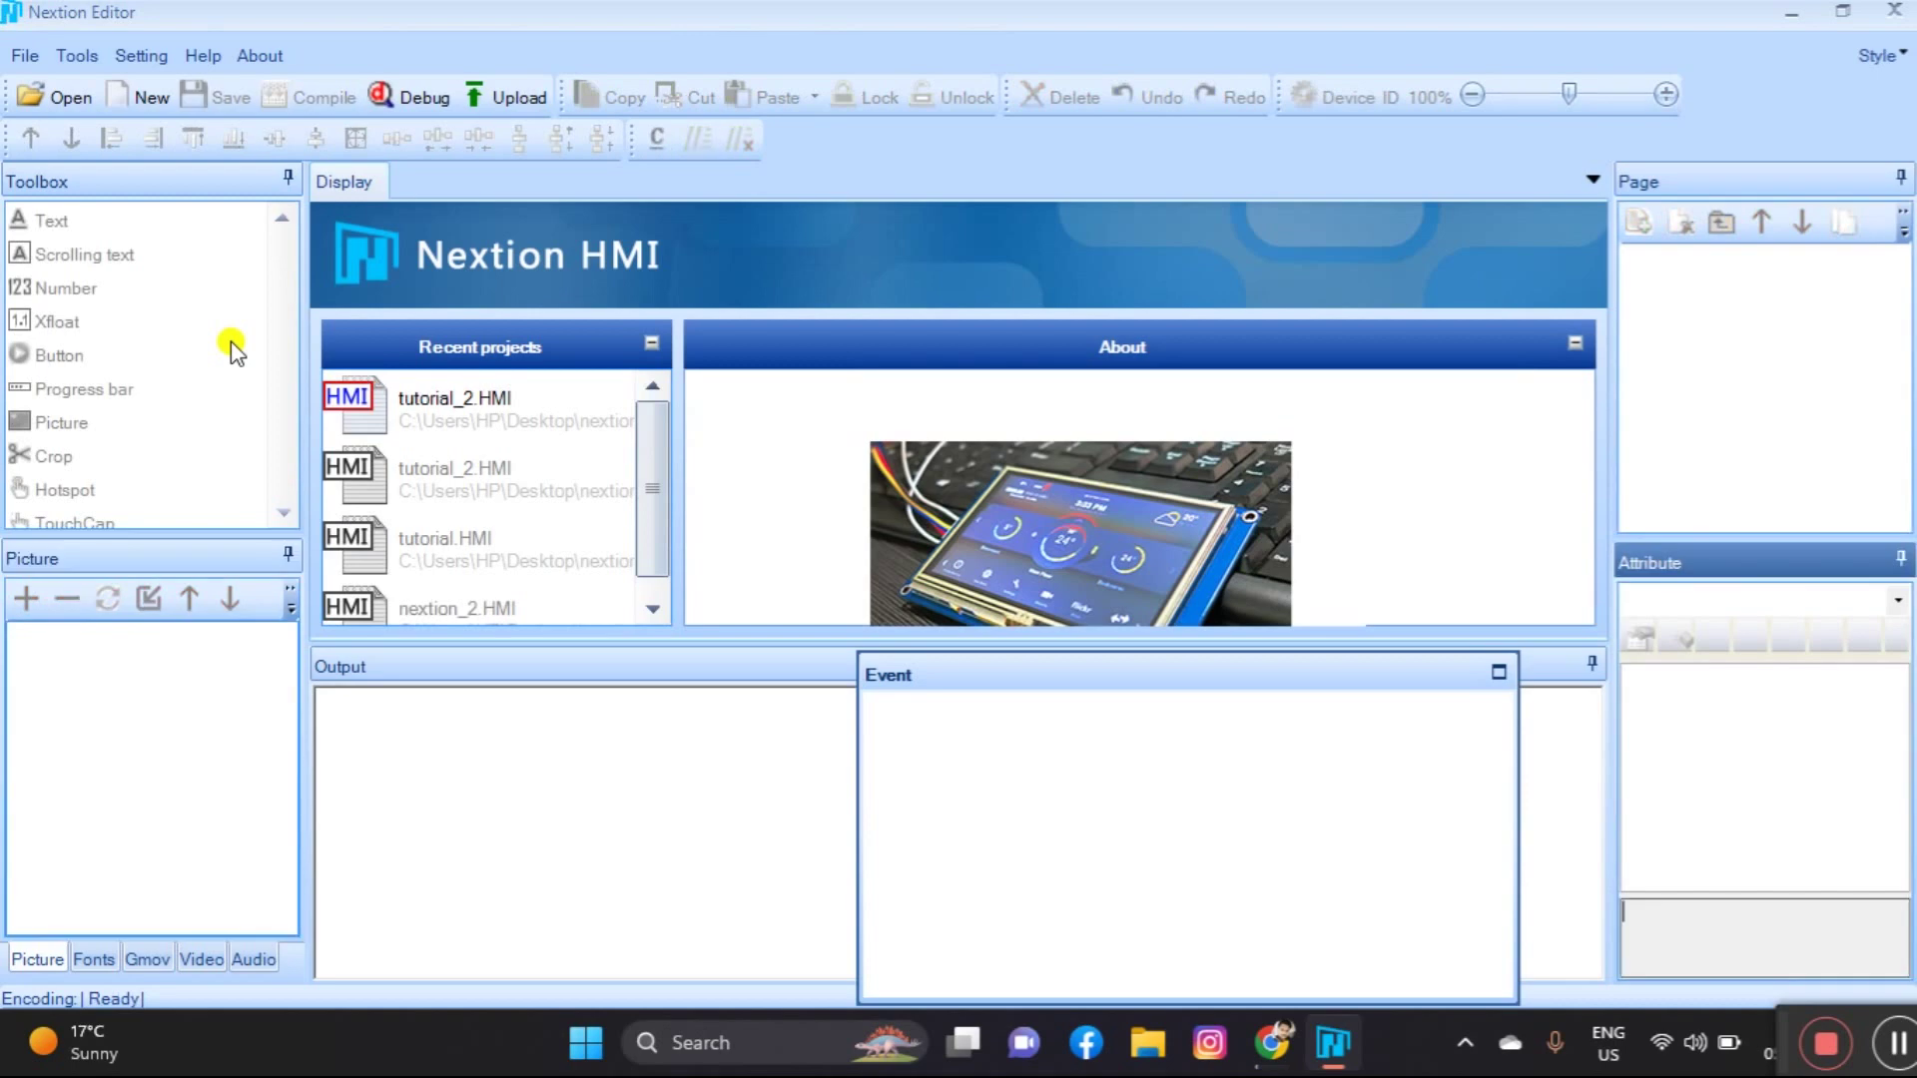
drag(656, 431, 693, 385)
click(149, 103)
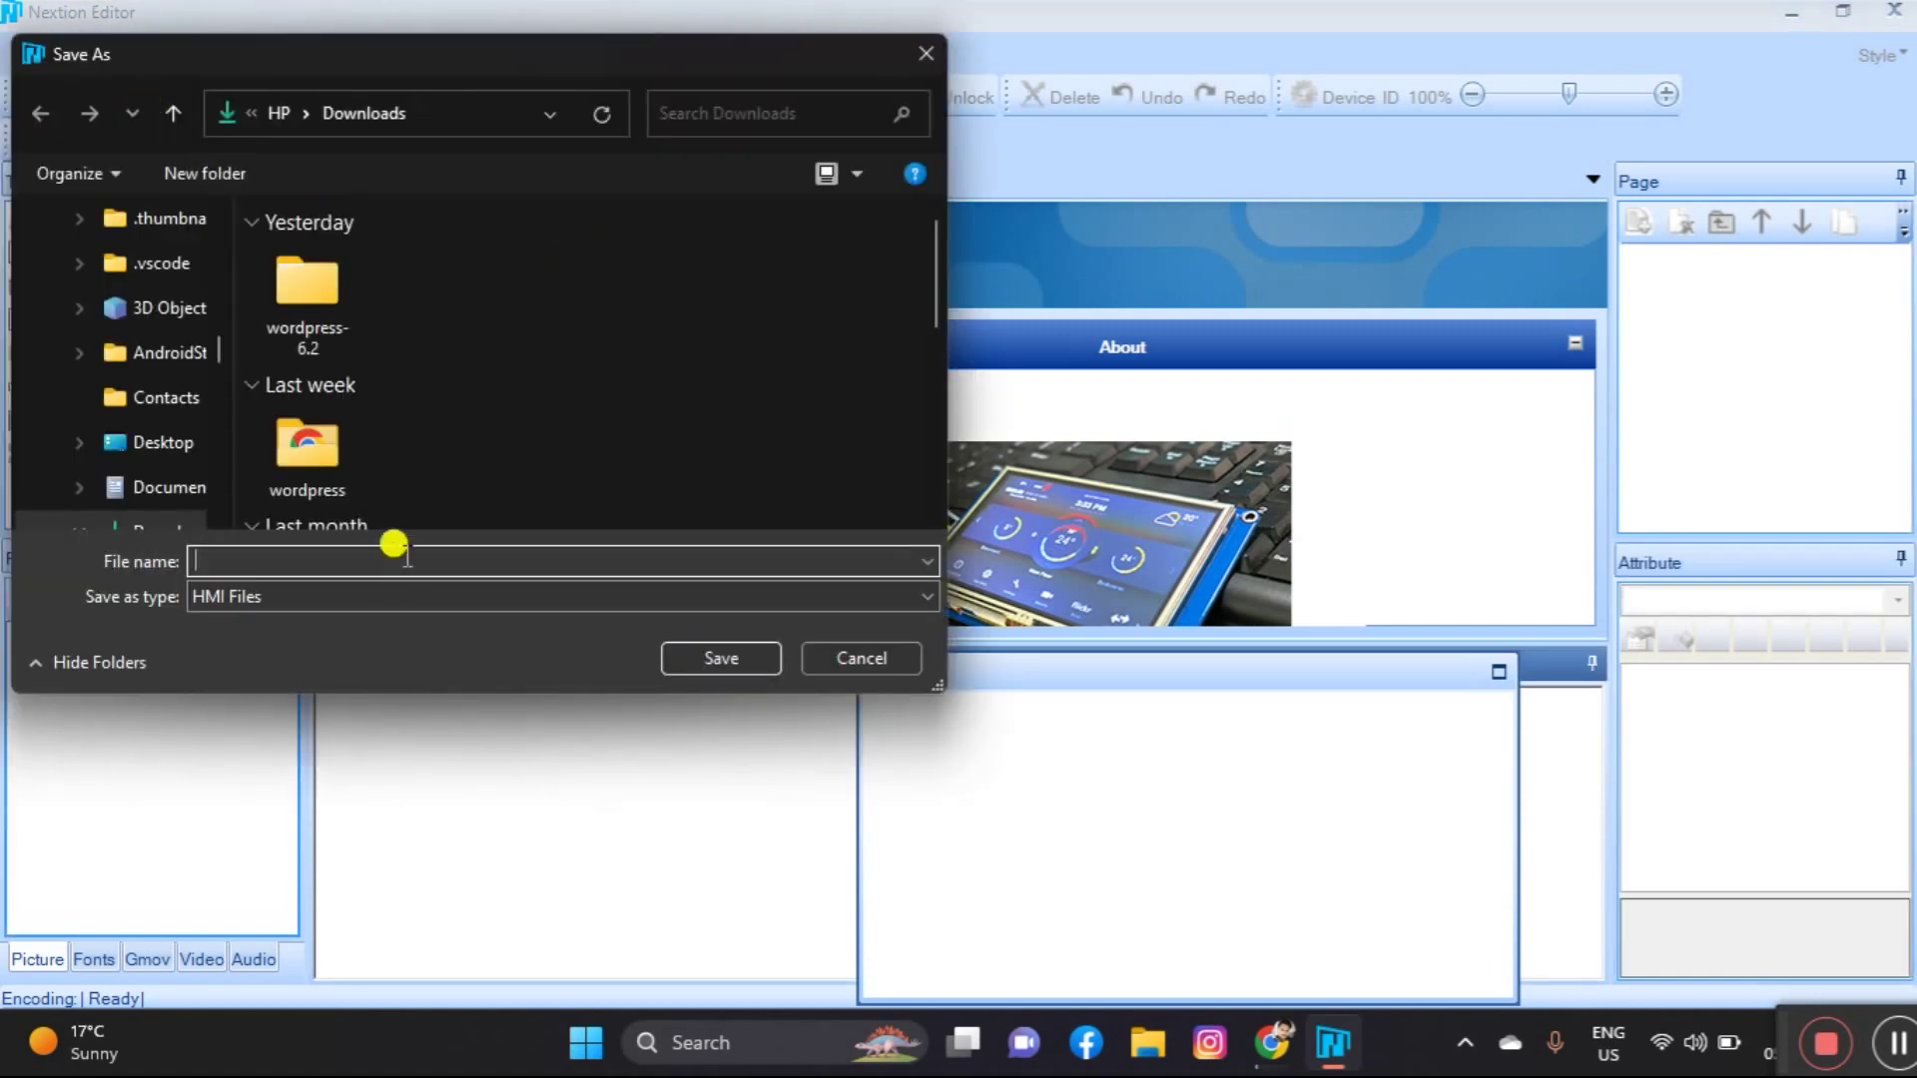
text(tutoria)
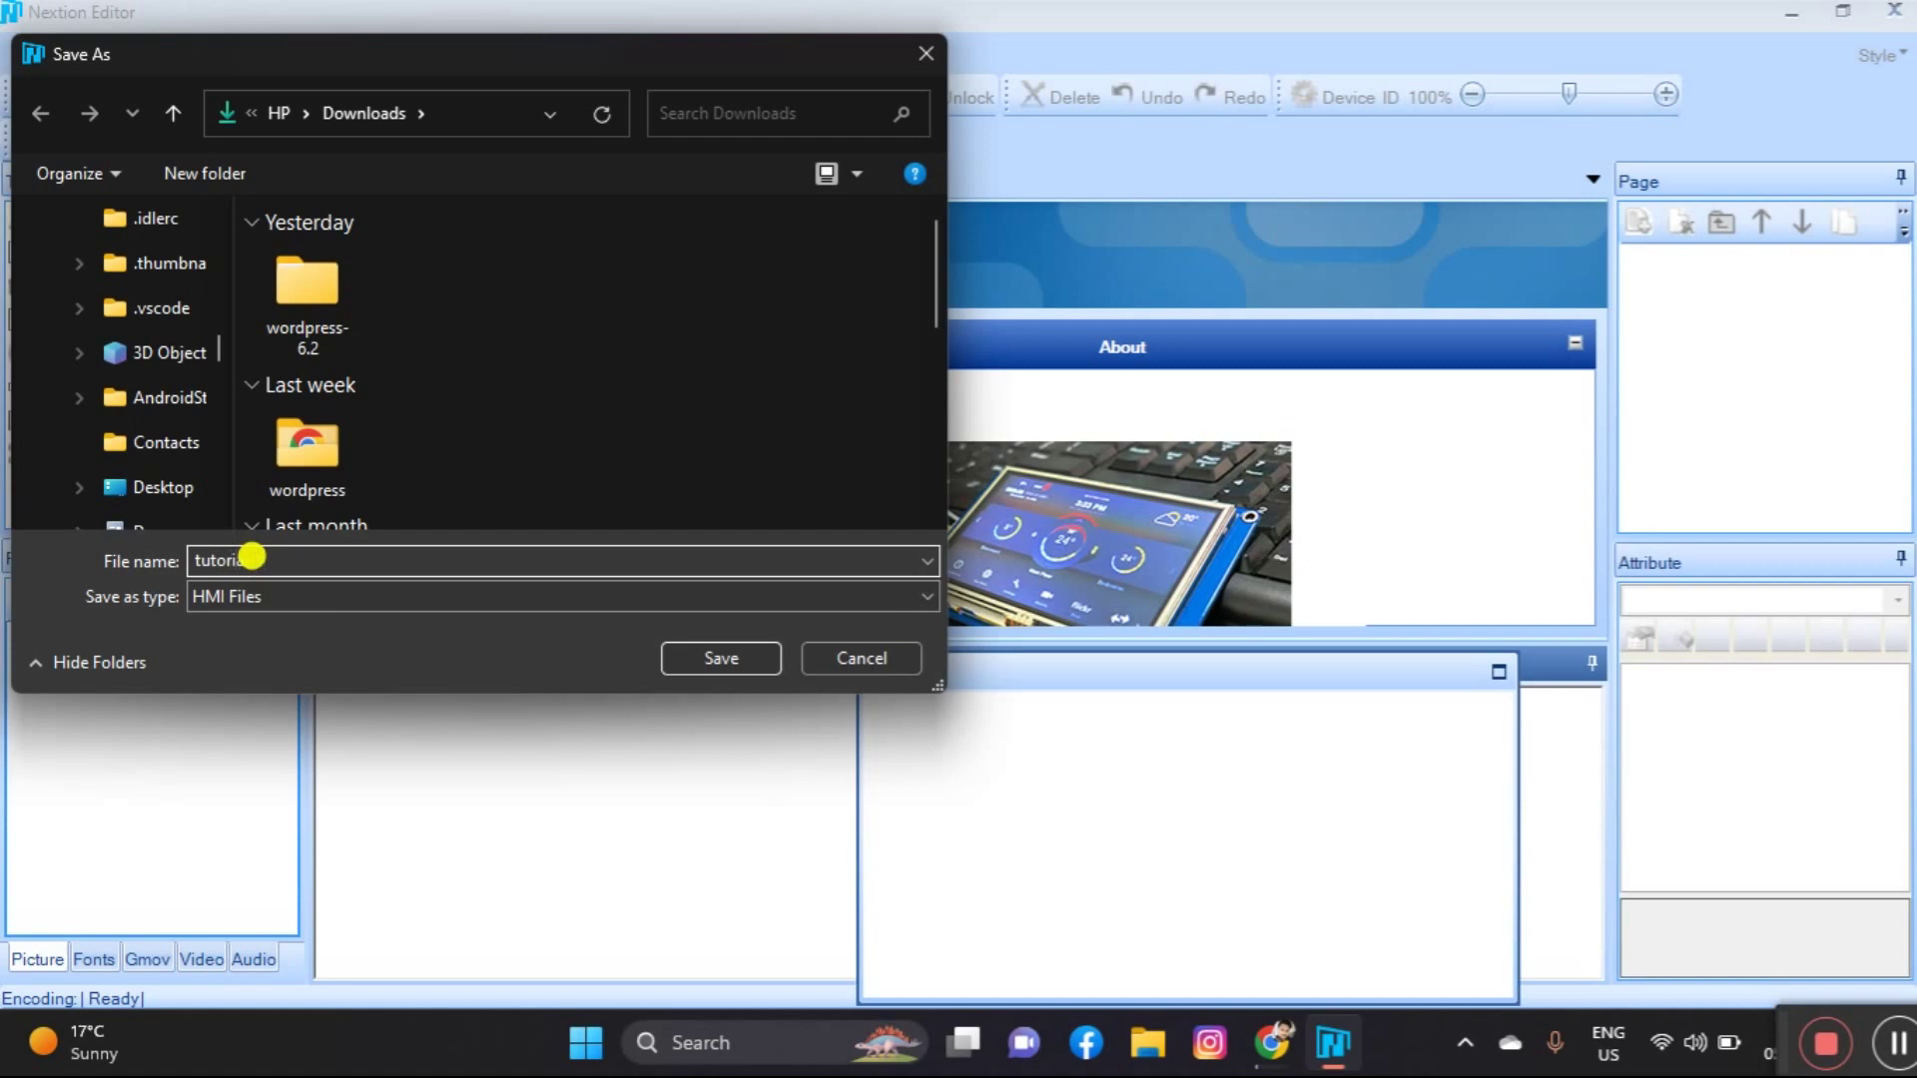
key(Return)
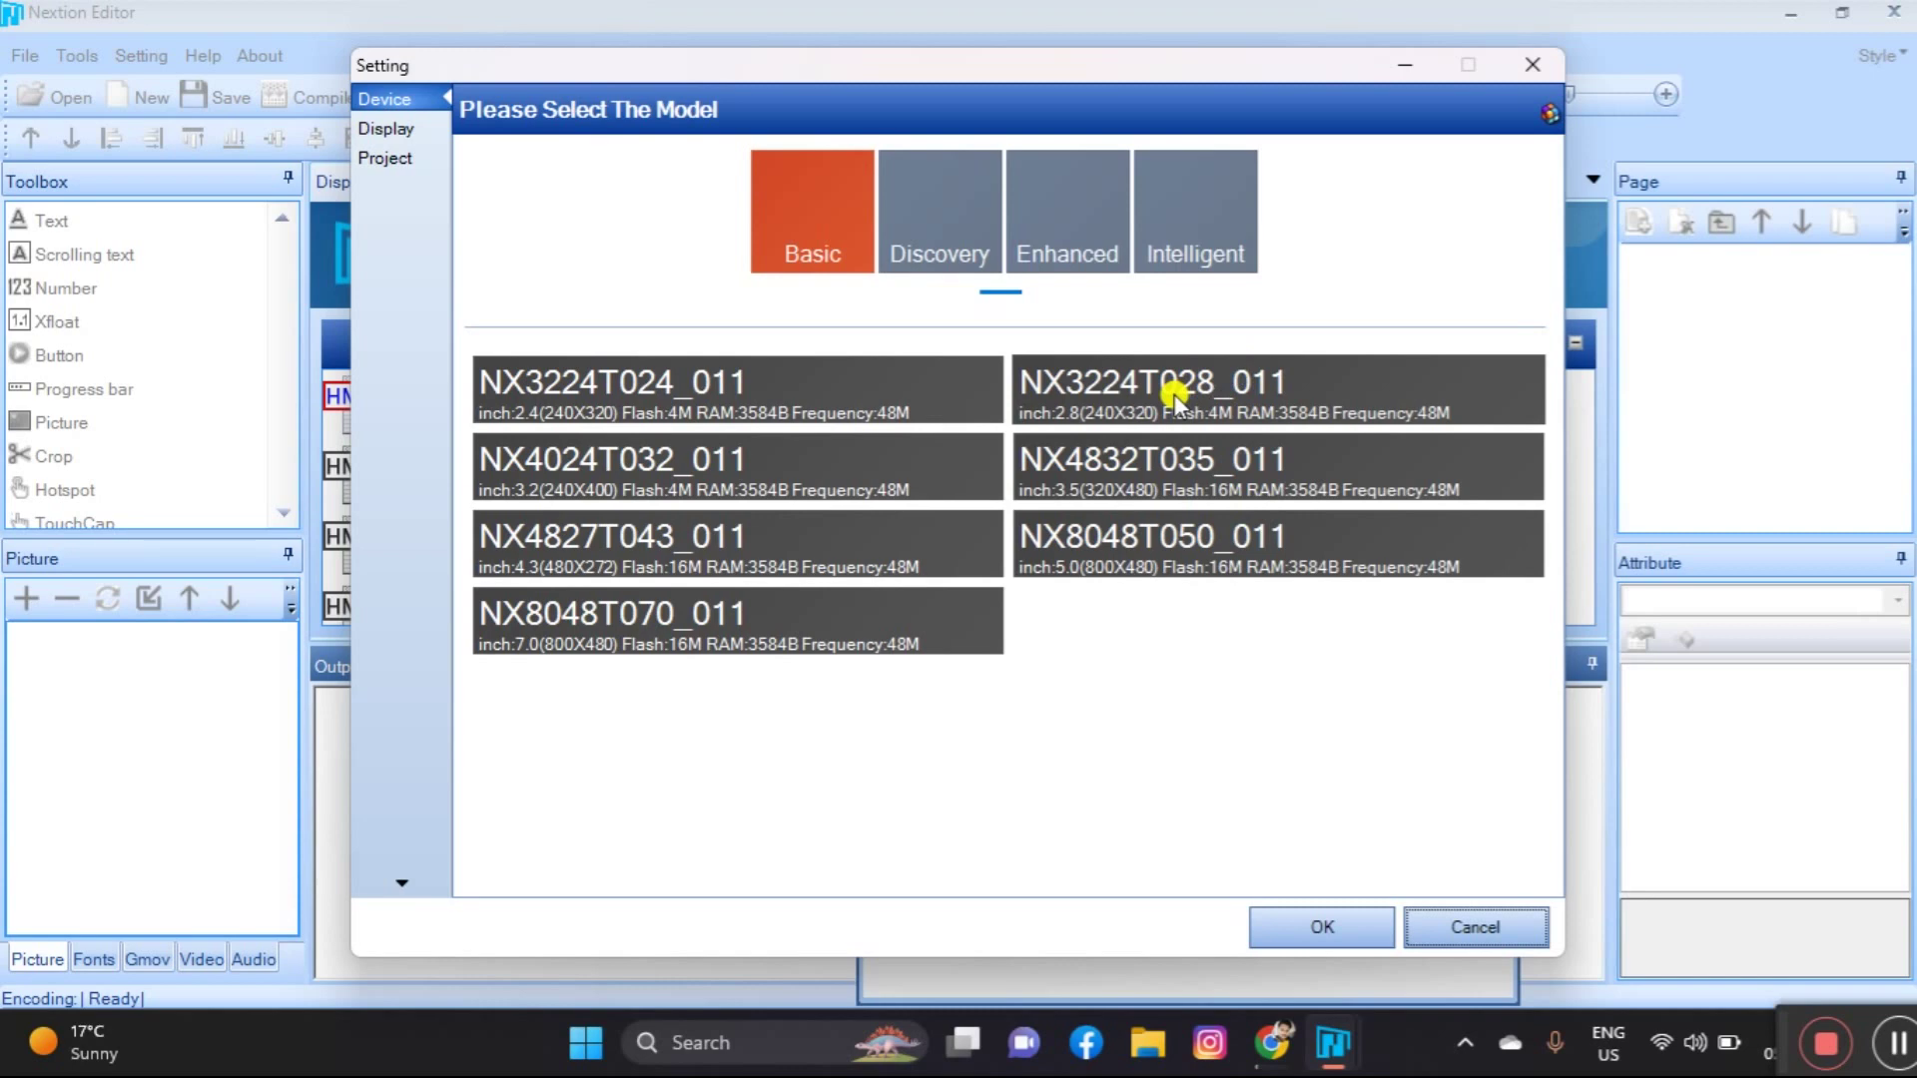
Configure the project for the Enhanced NX3224K028_011 model with the 90 horizontal display direction
click(1078, 220)
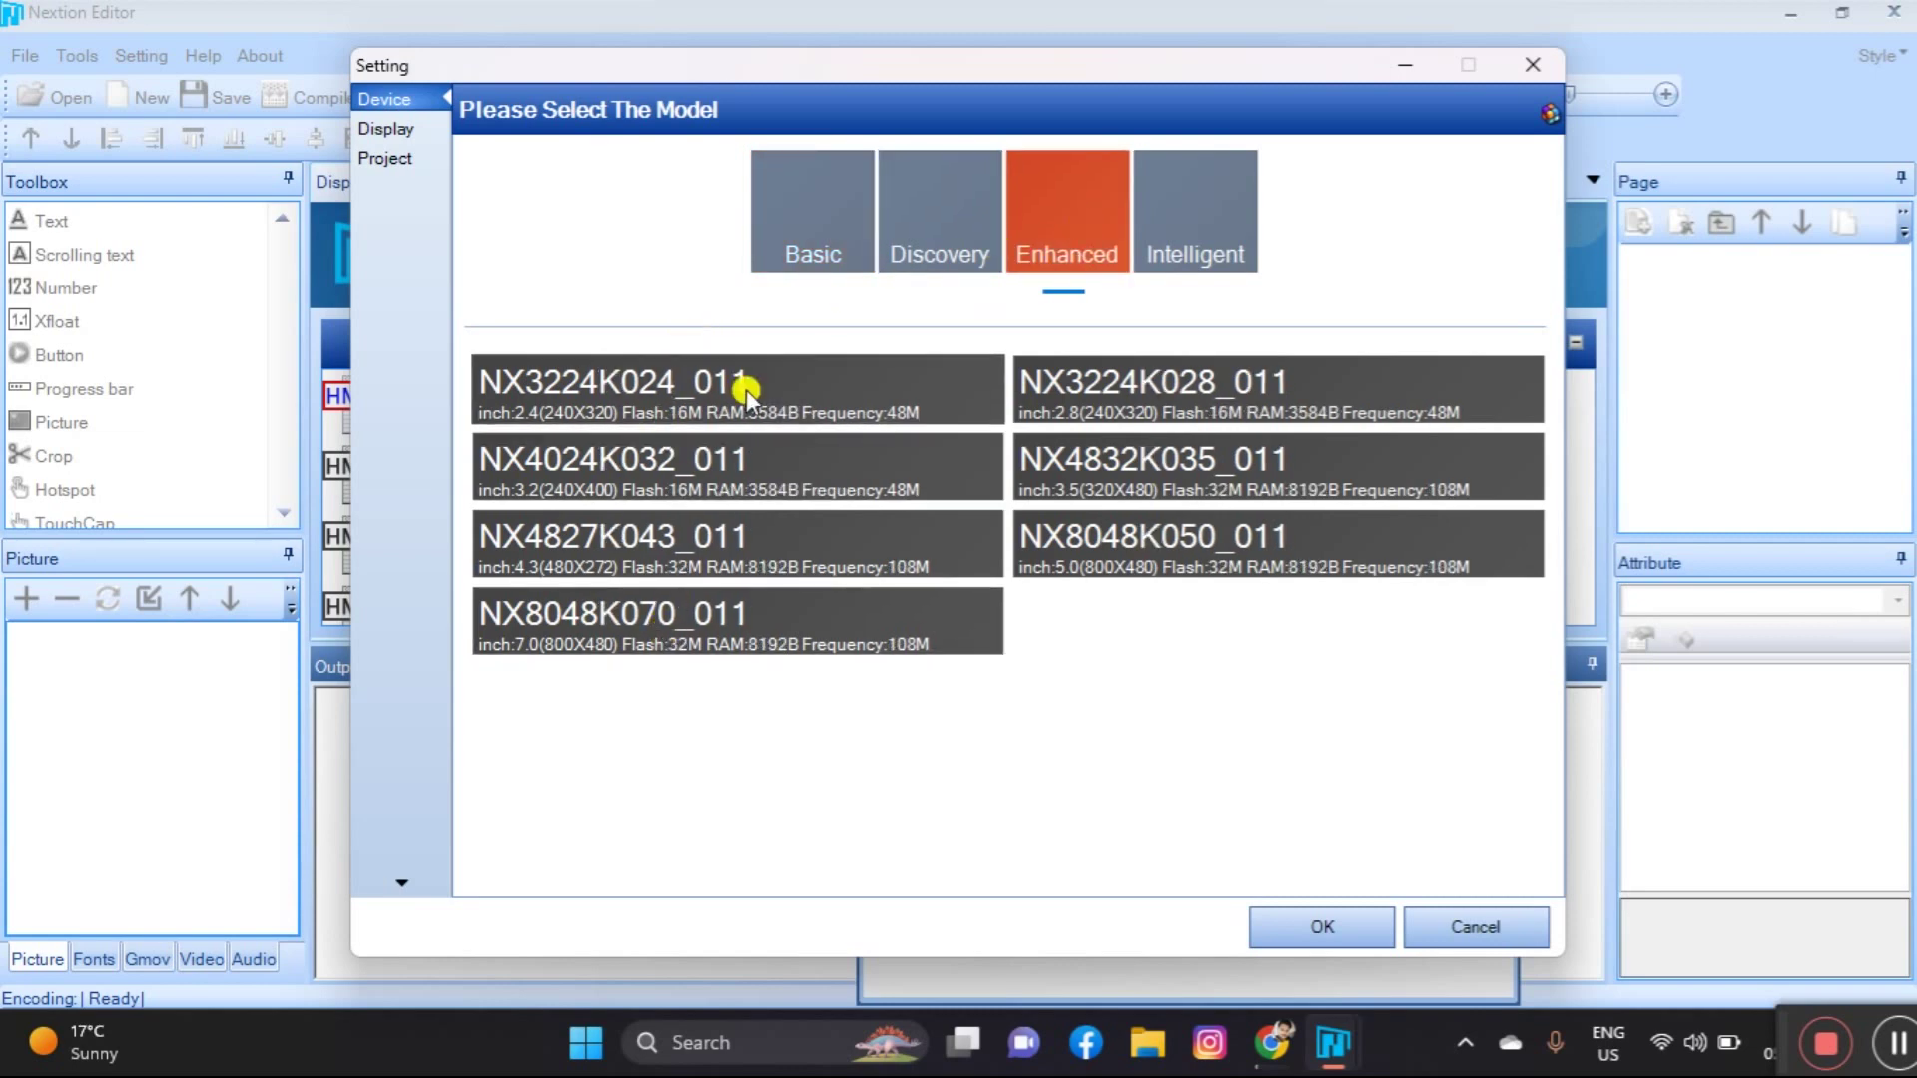
click(1139, 400)
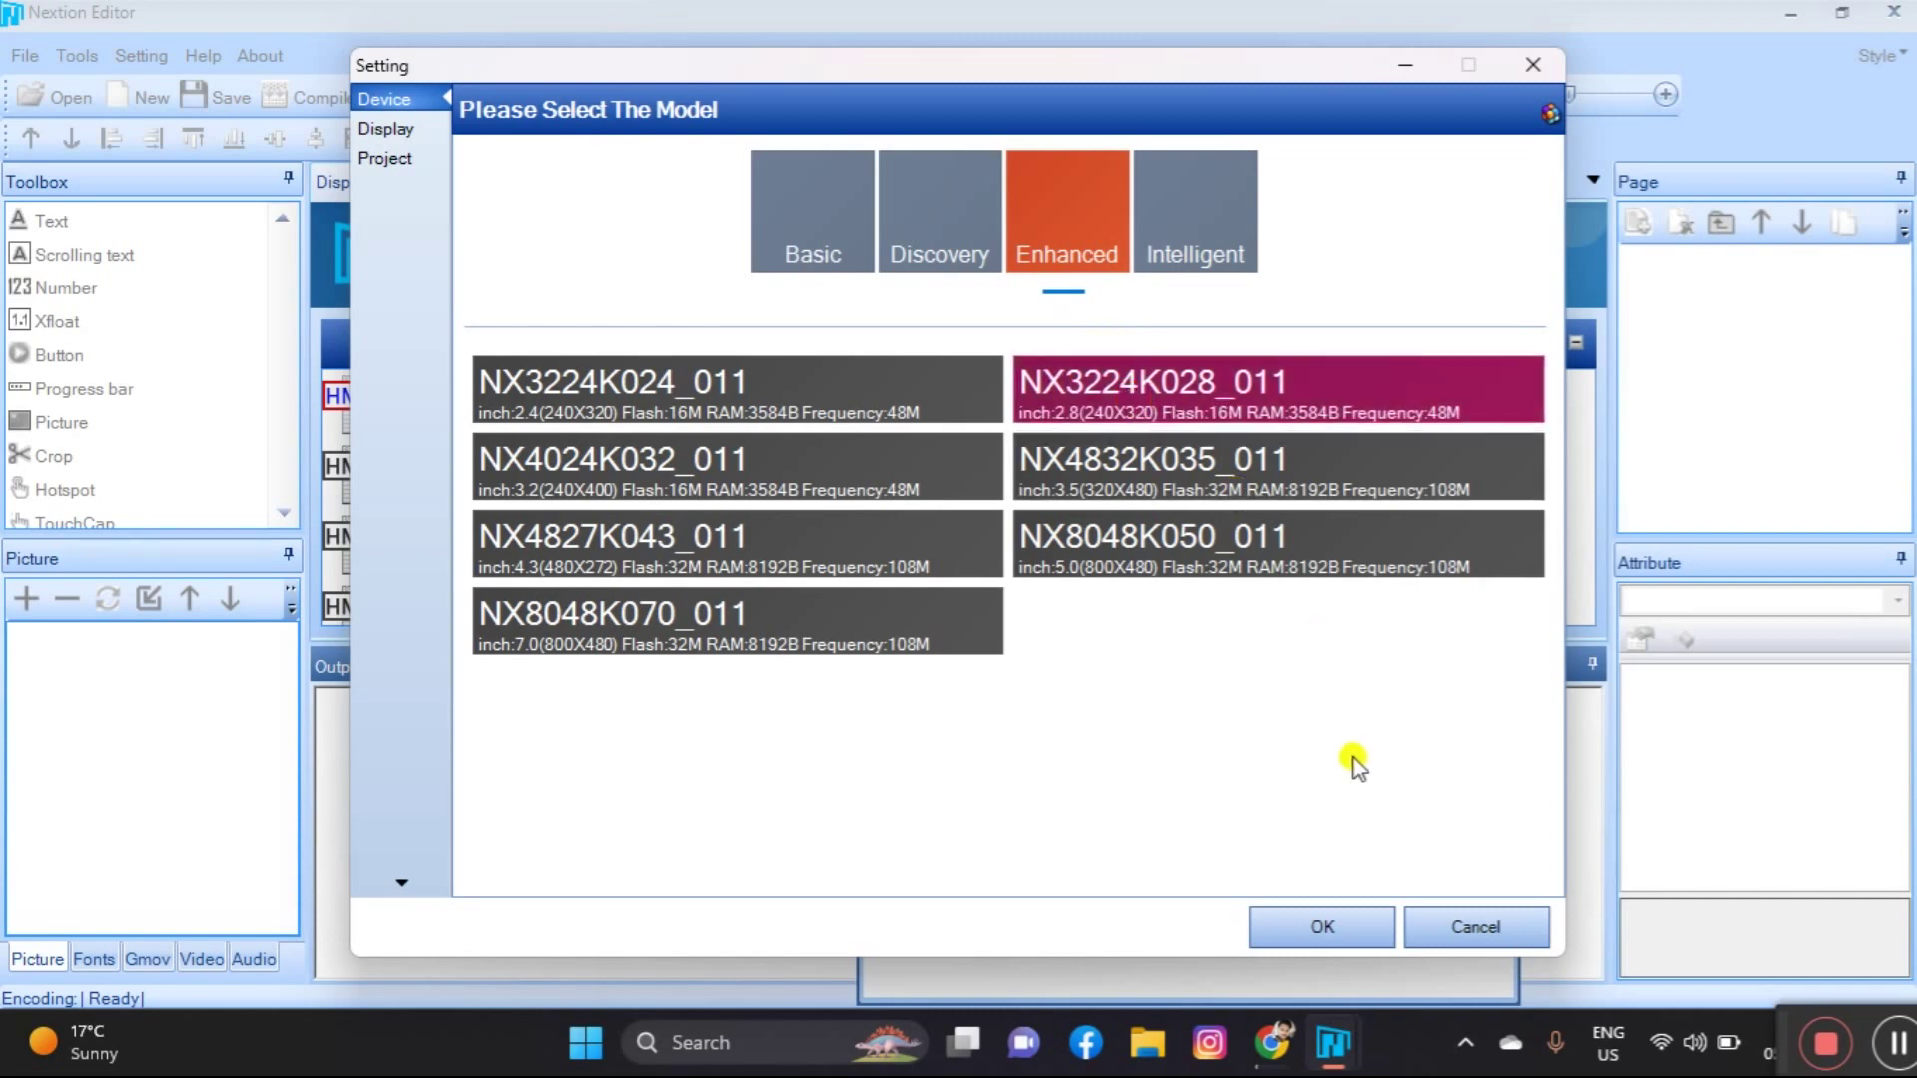
click(1333, 924)
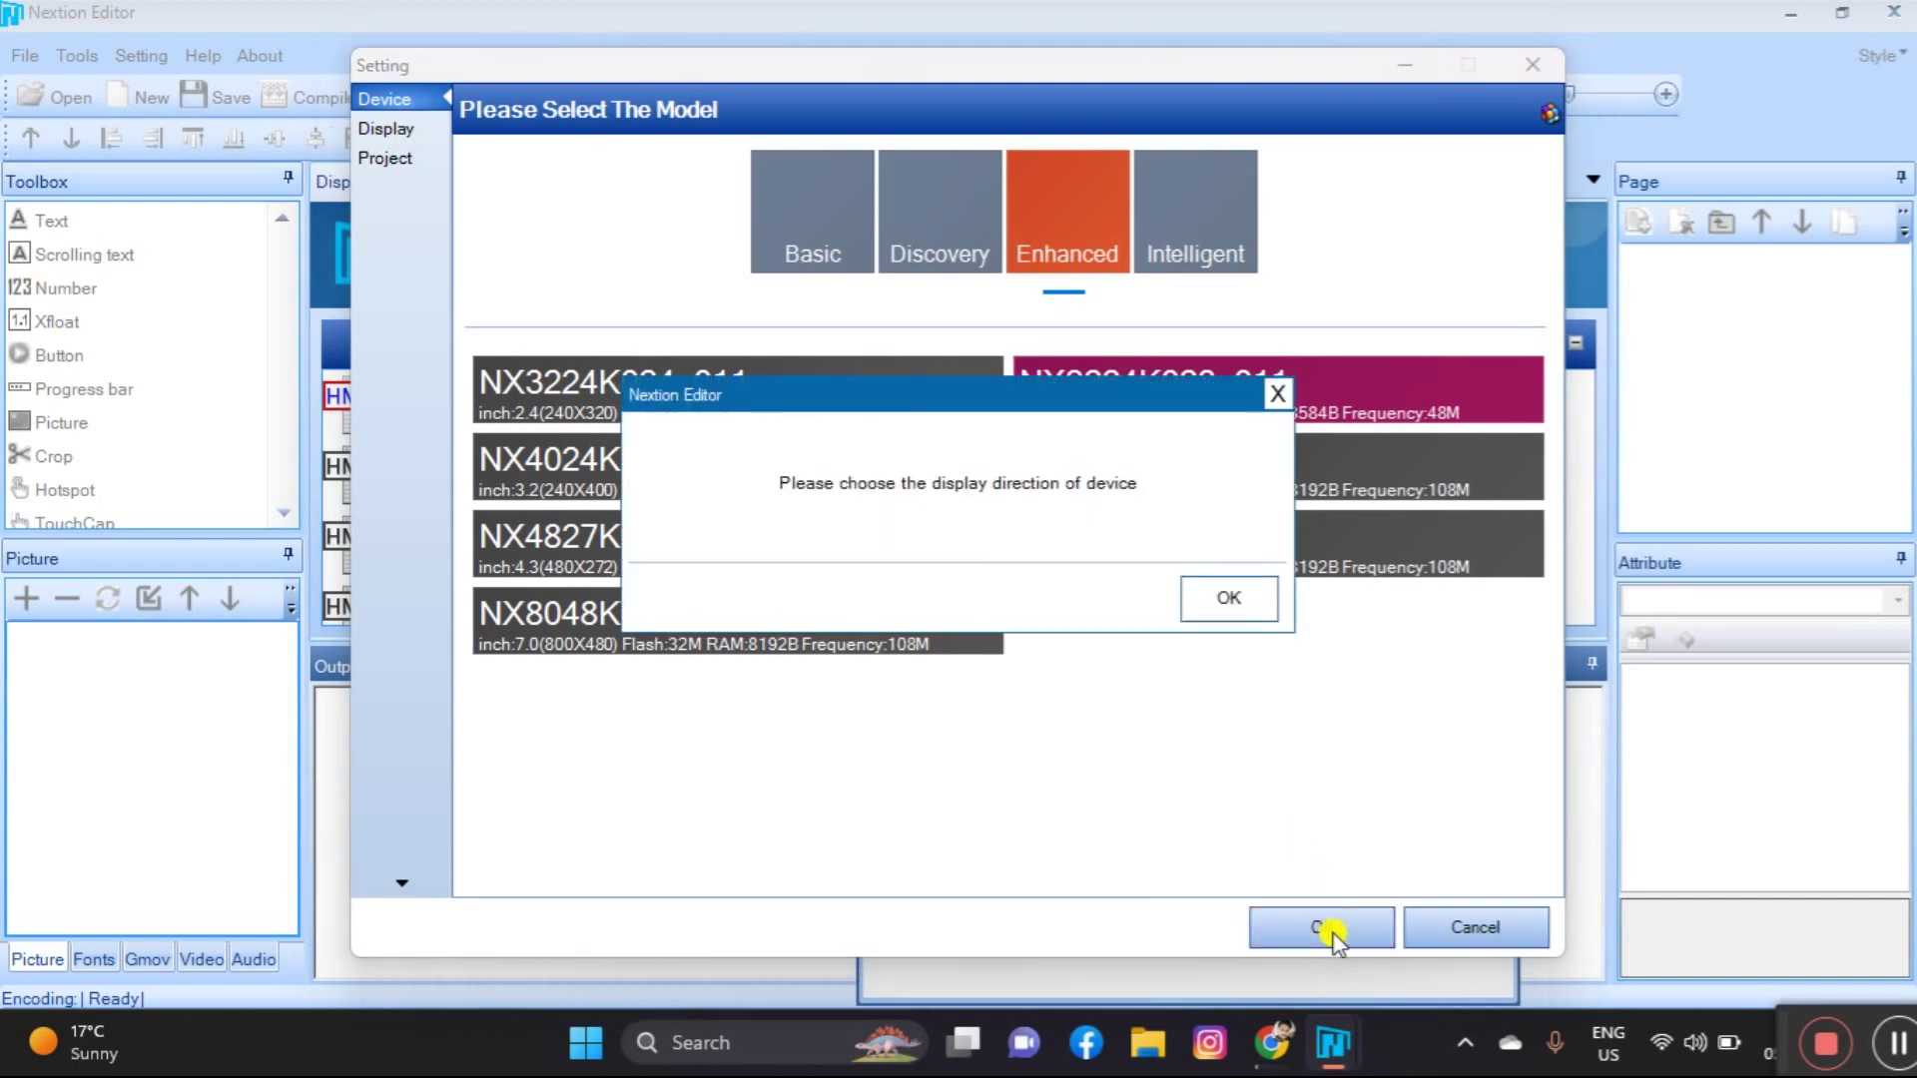
click(1240, 601)
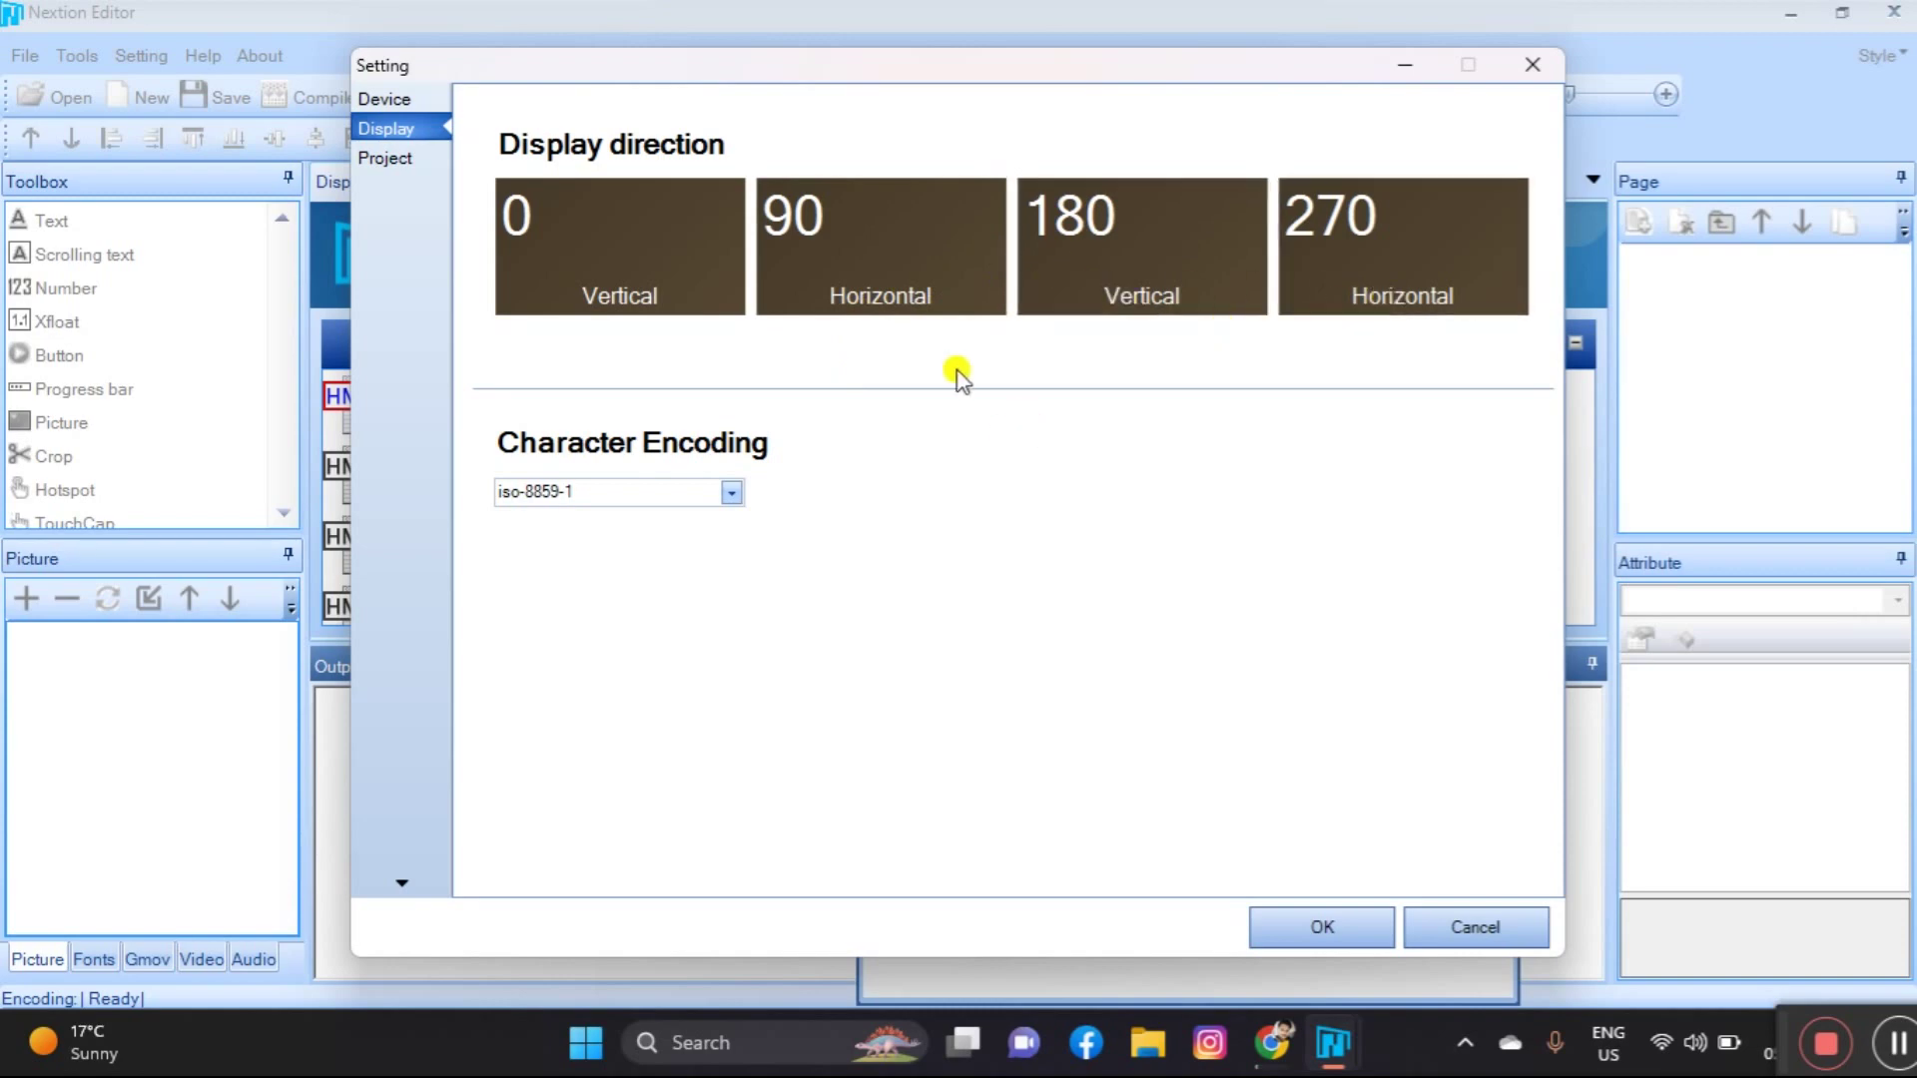
click(881, 246)
click(1337, 927)
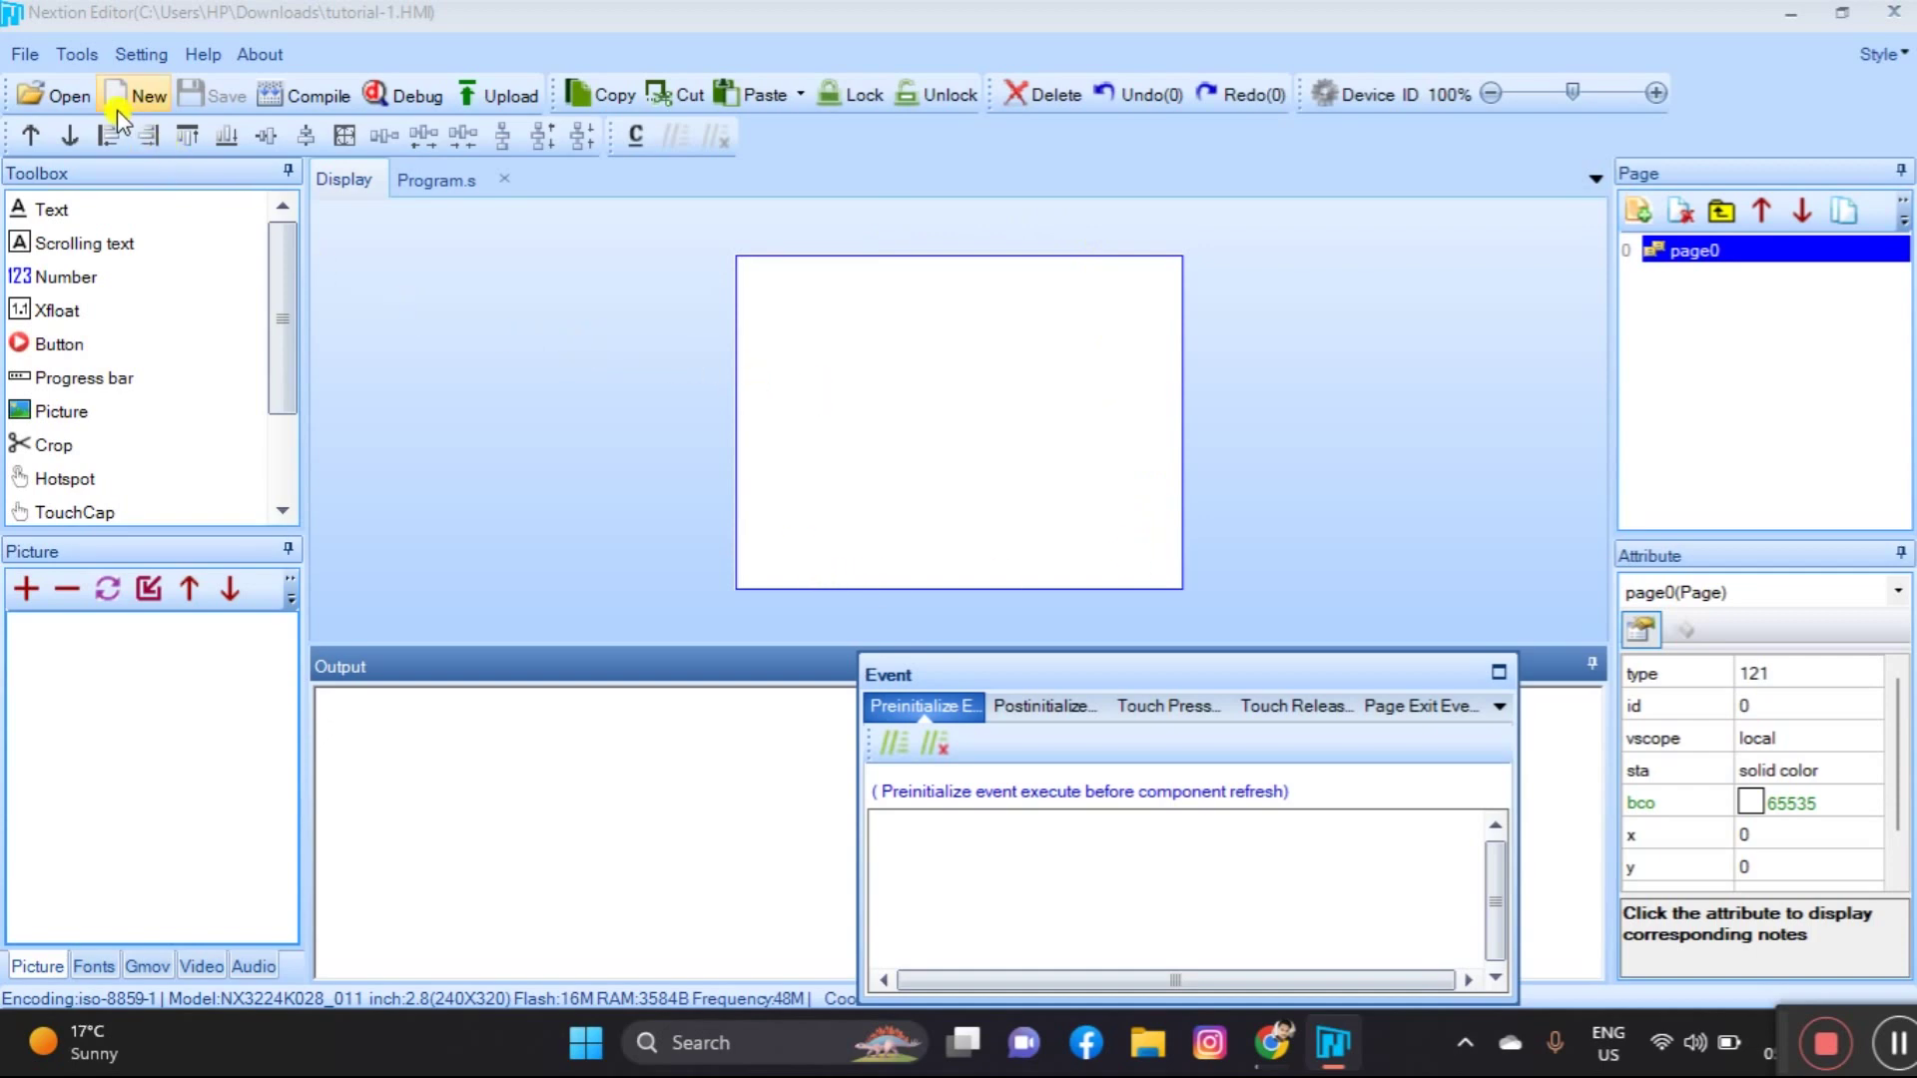
Open the Font Generator and set up a font with height 24 in Microsoft Sans Serif
click(28, 55)
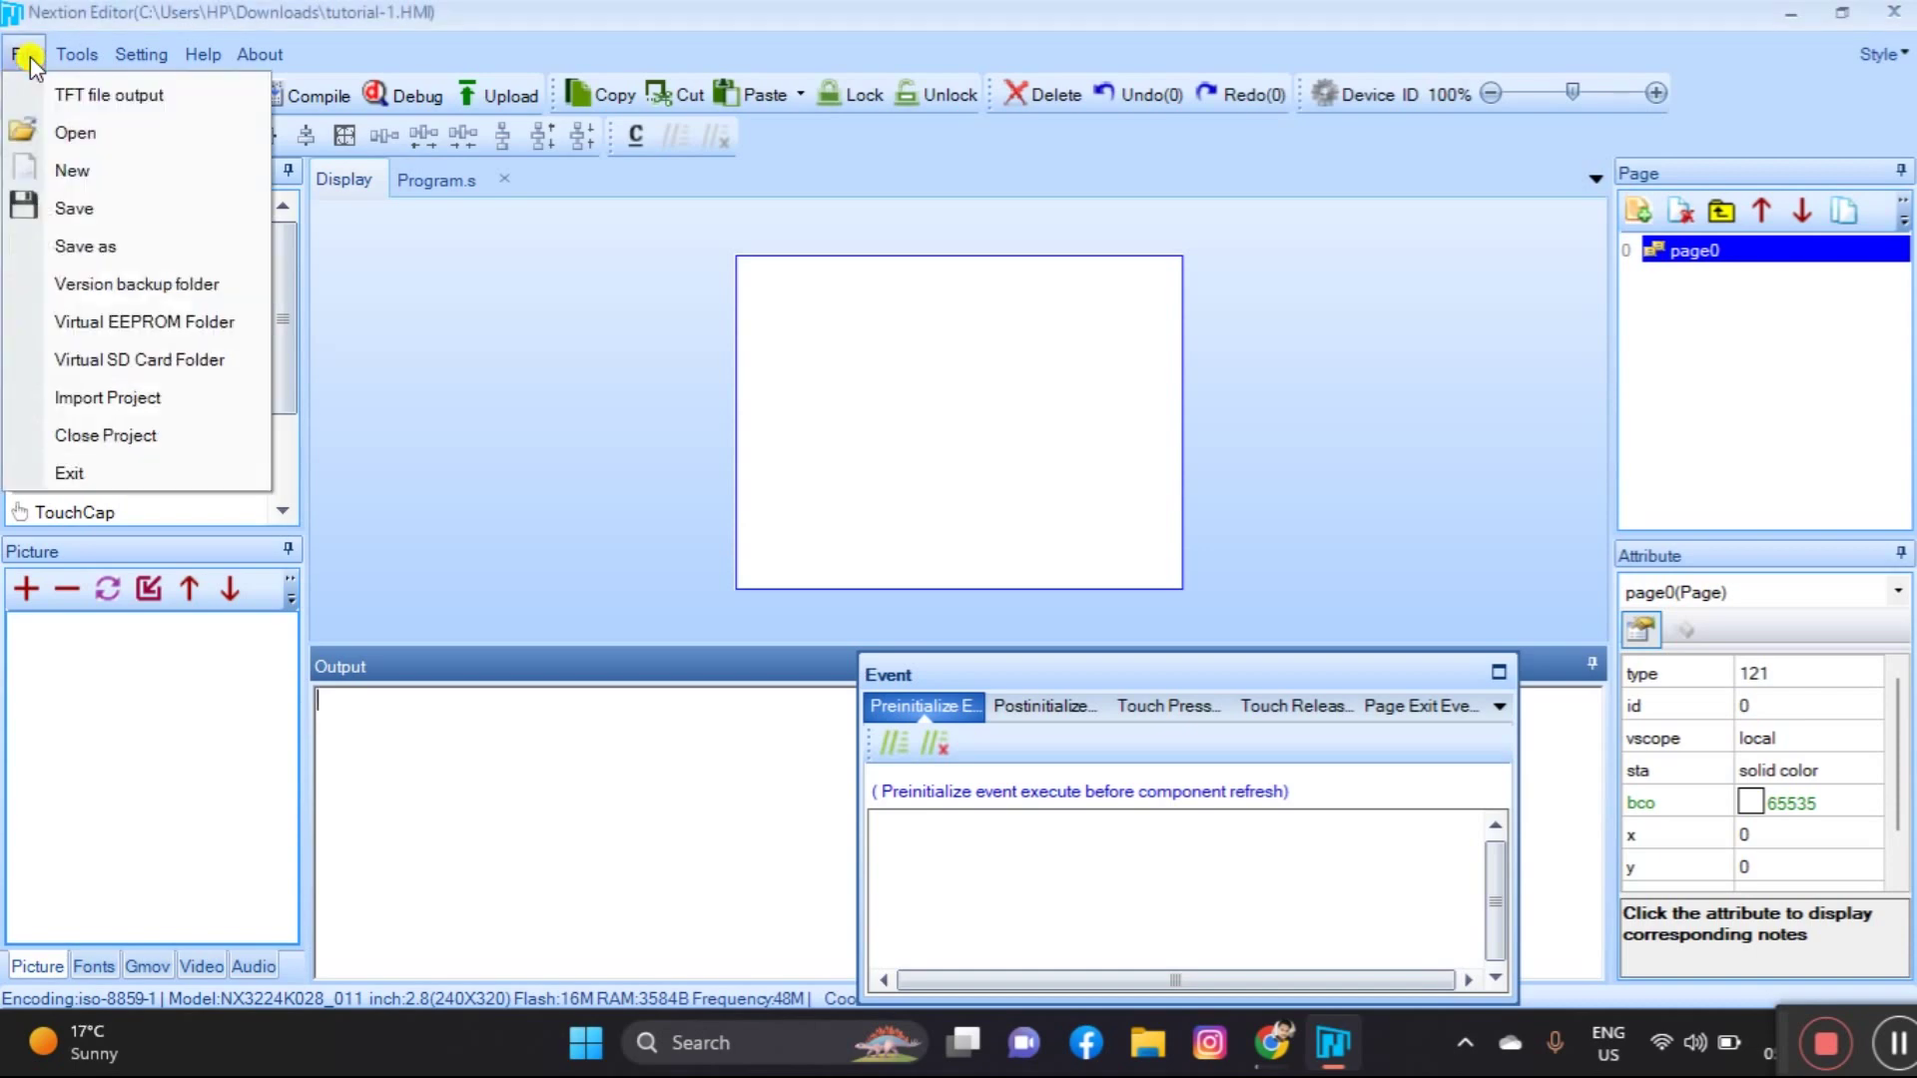
click(28, 55)
click(62, 55)
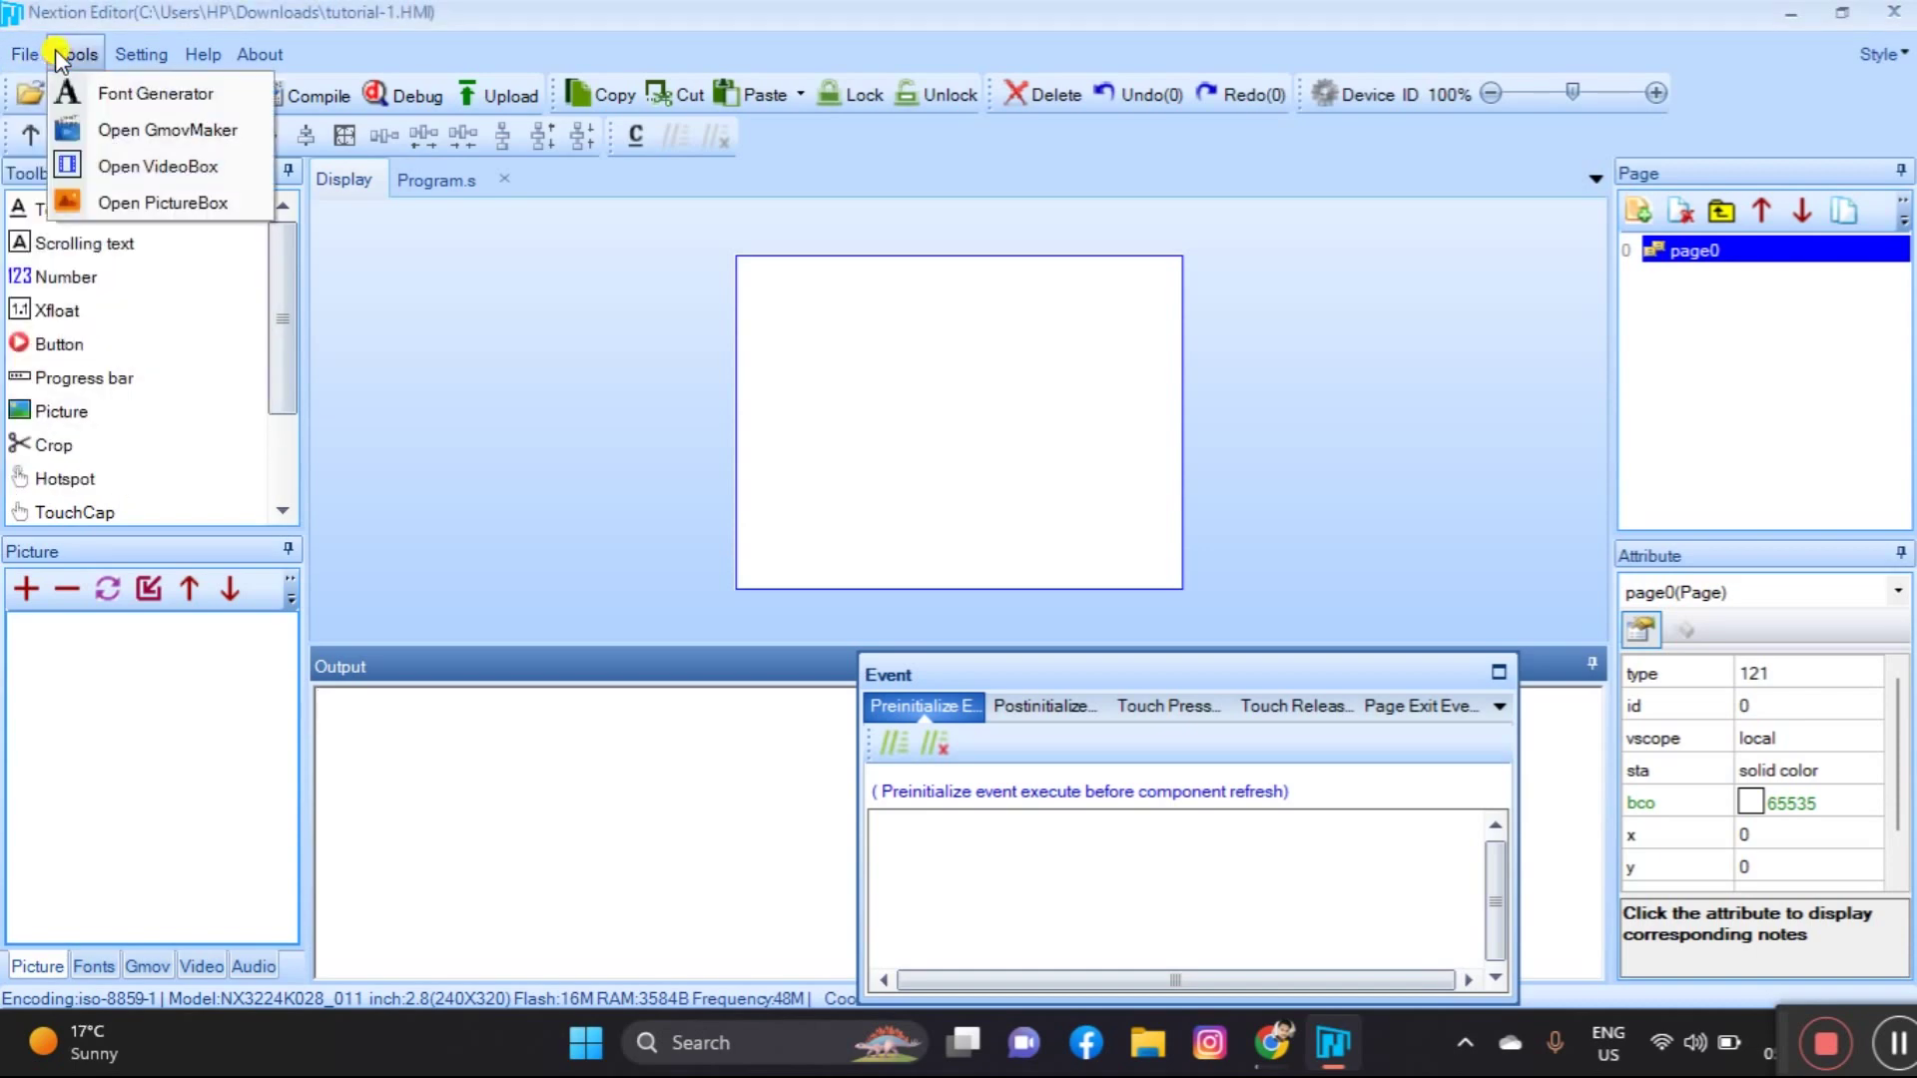
click(125, 100)
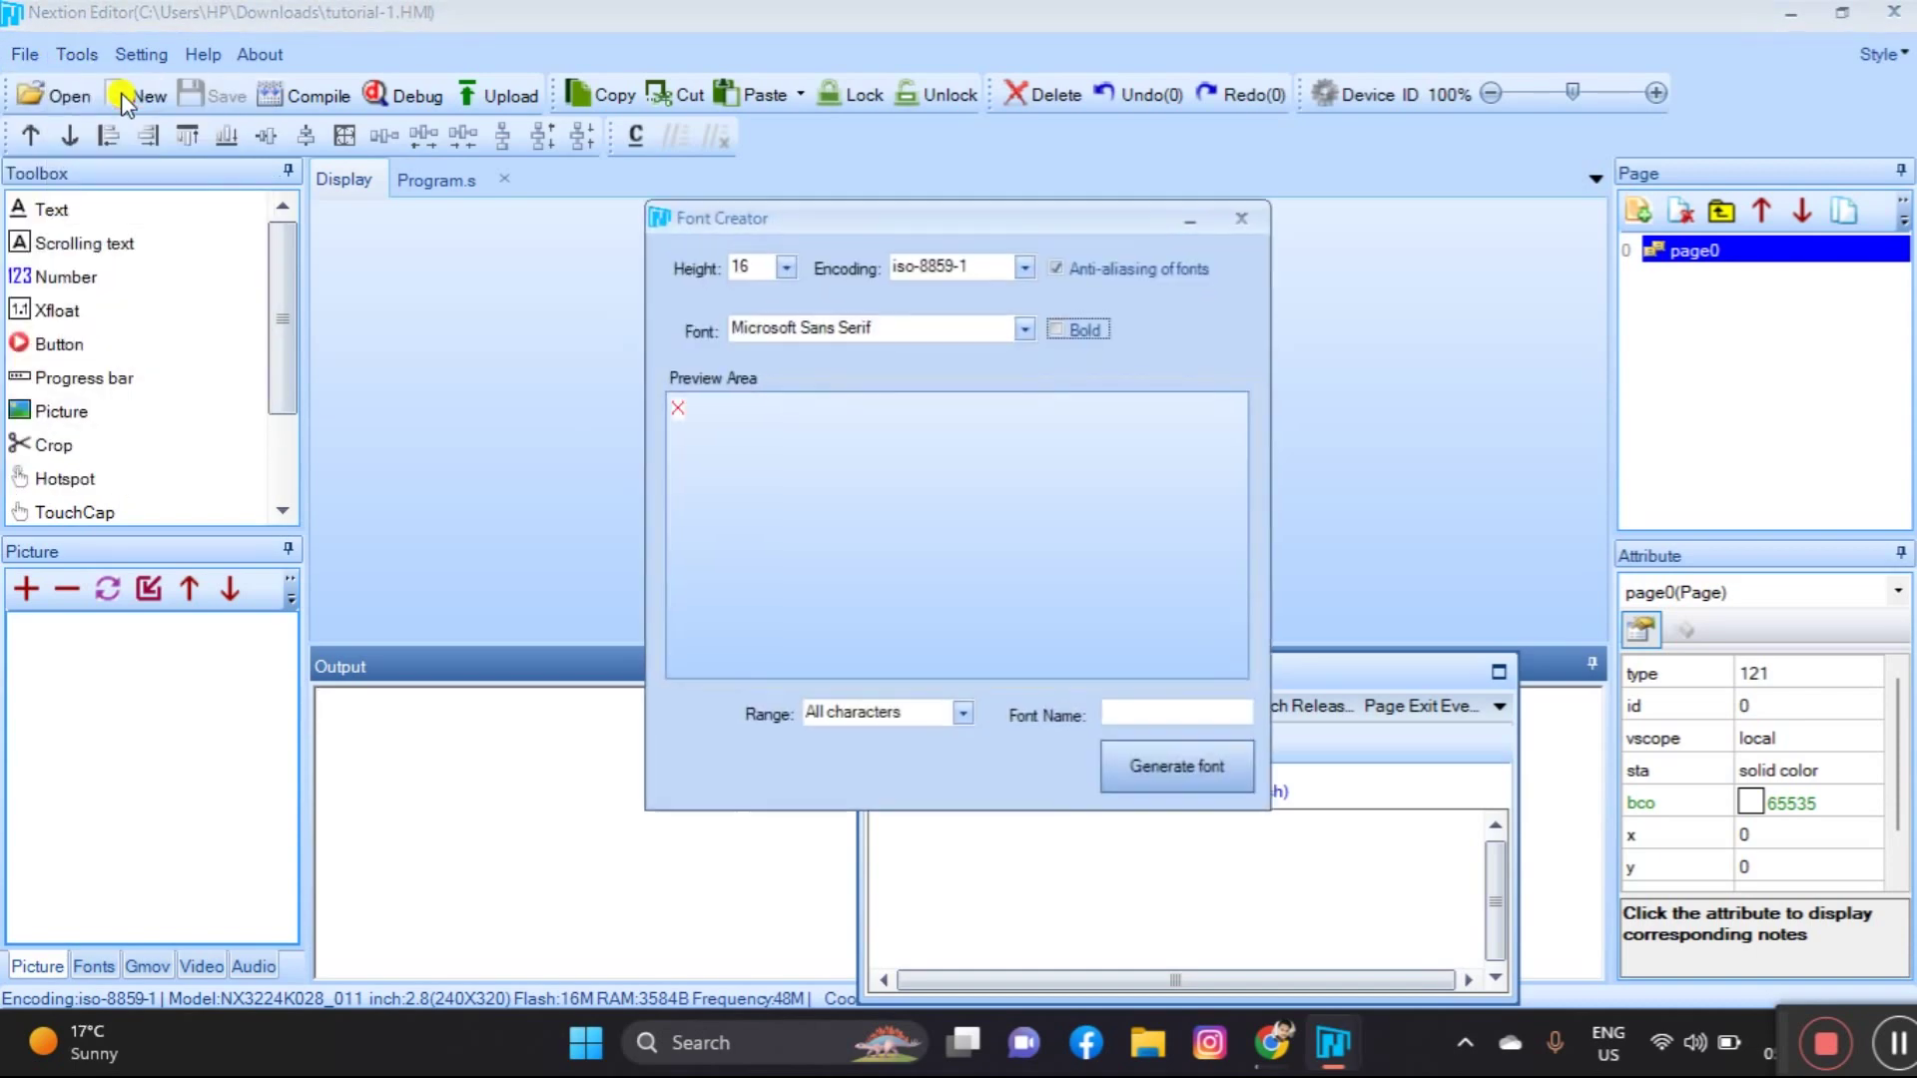
click(788, 268)
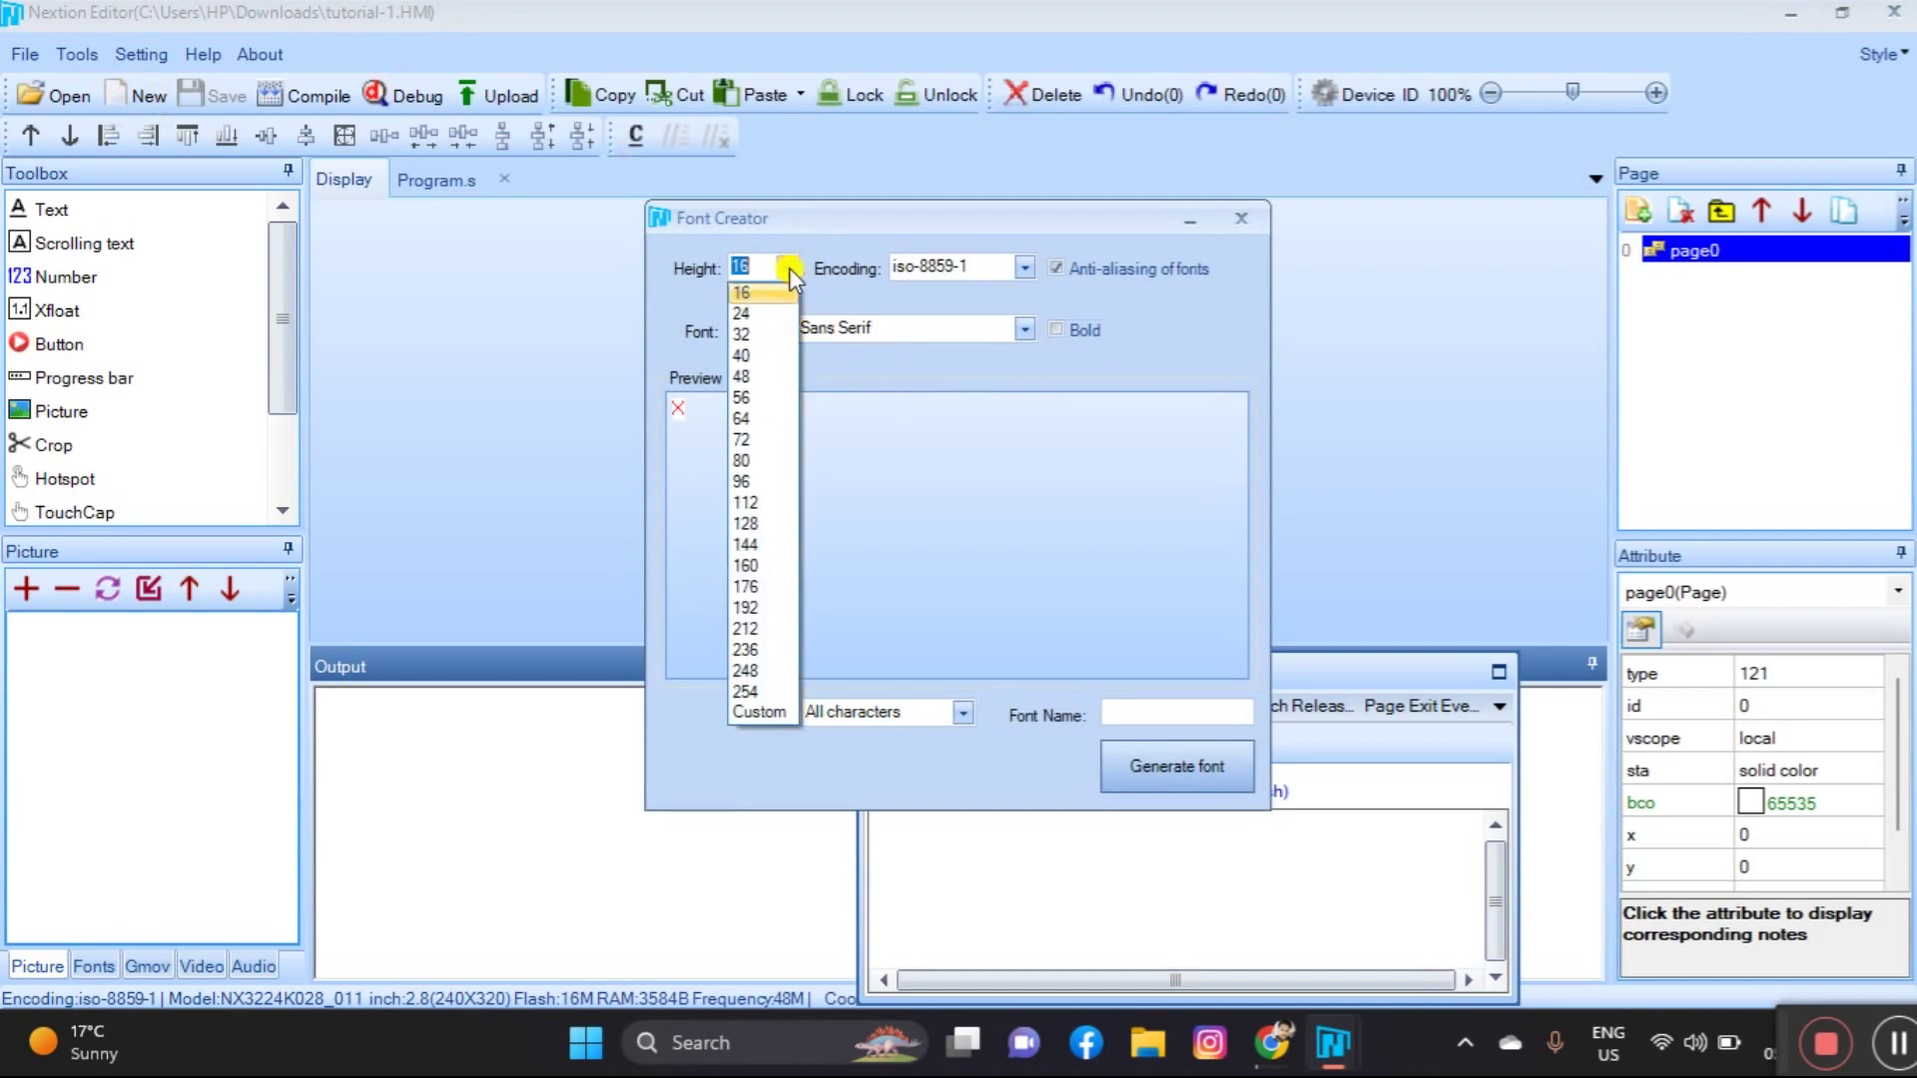
click(744, 312)
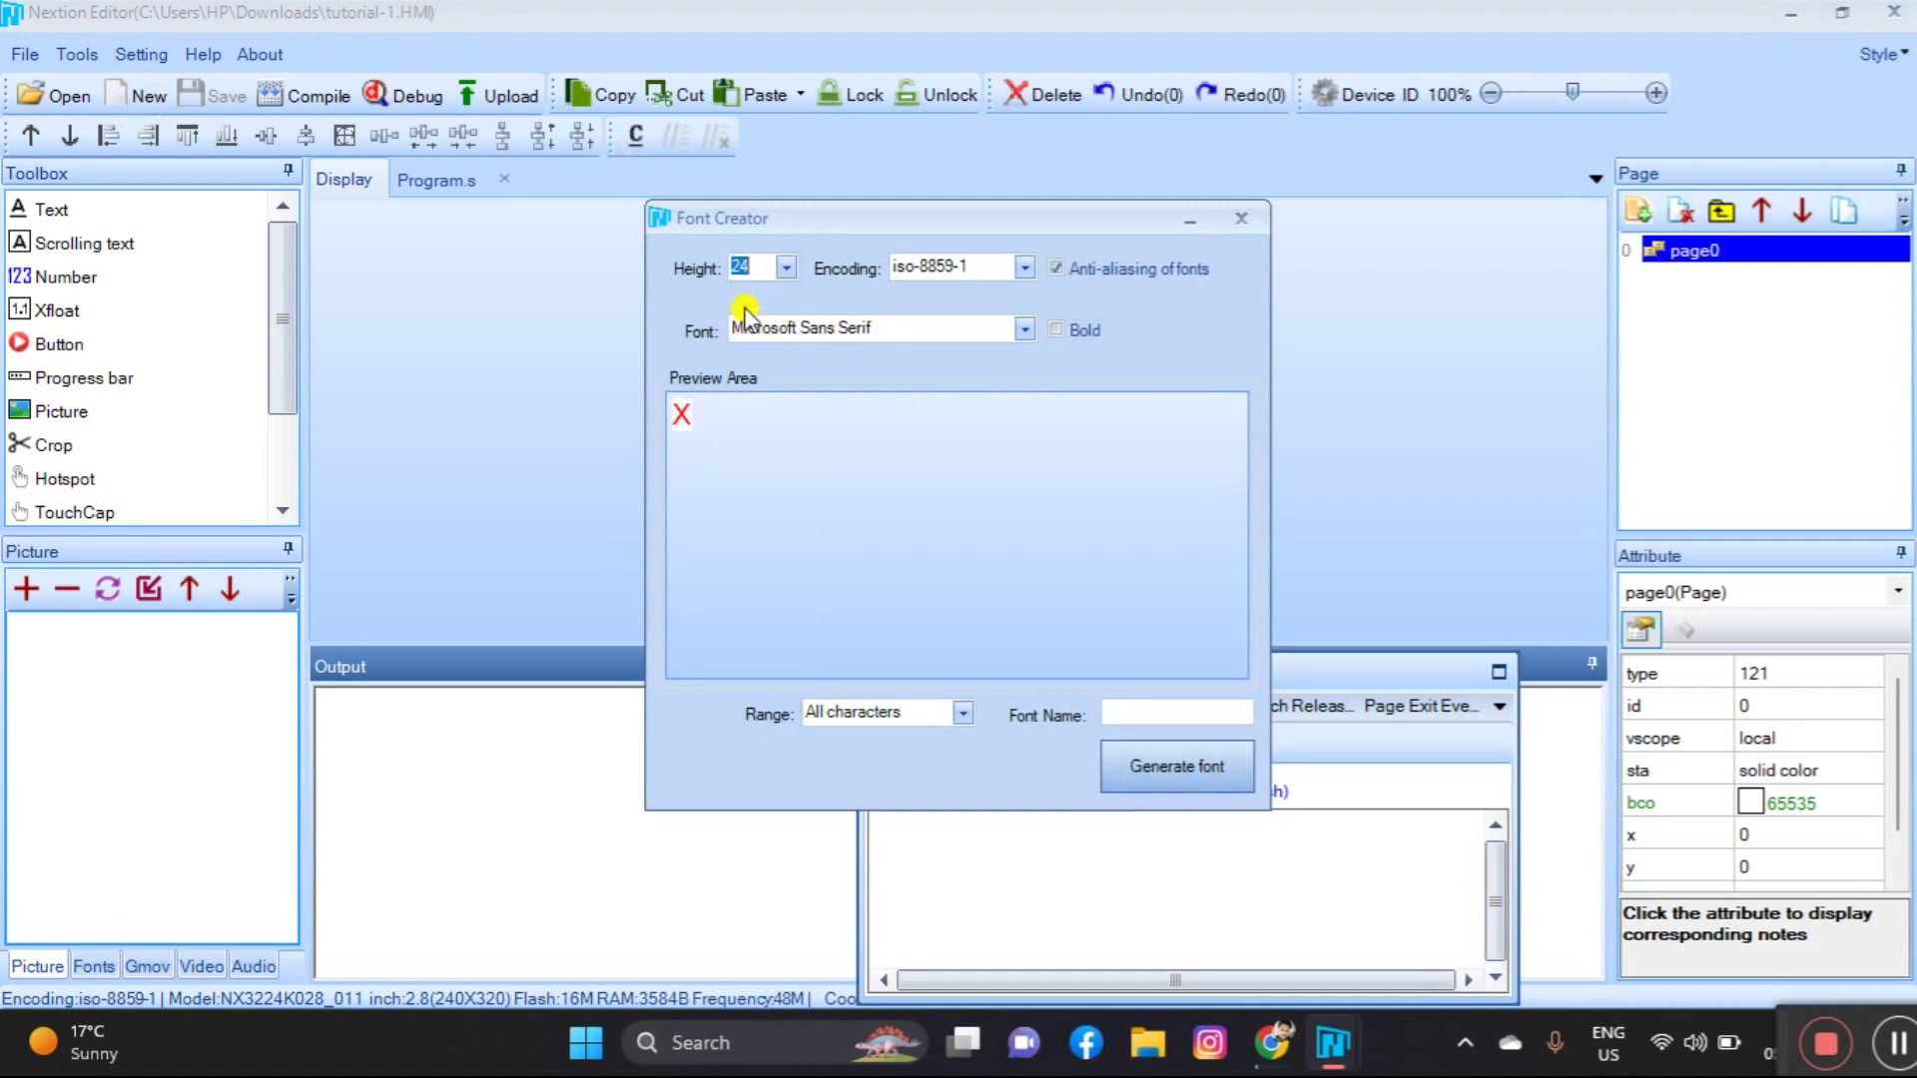
click(1023, 332)
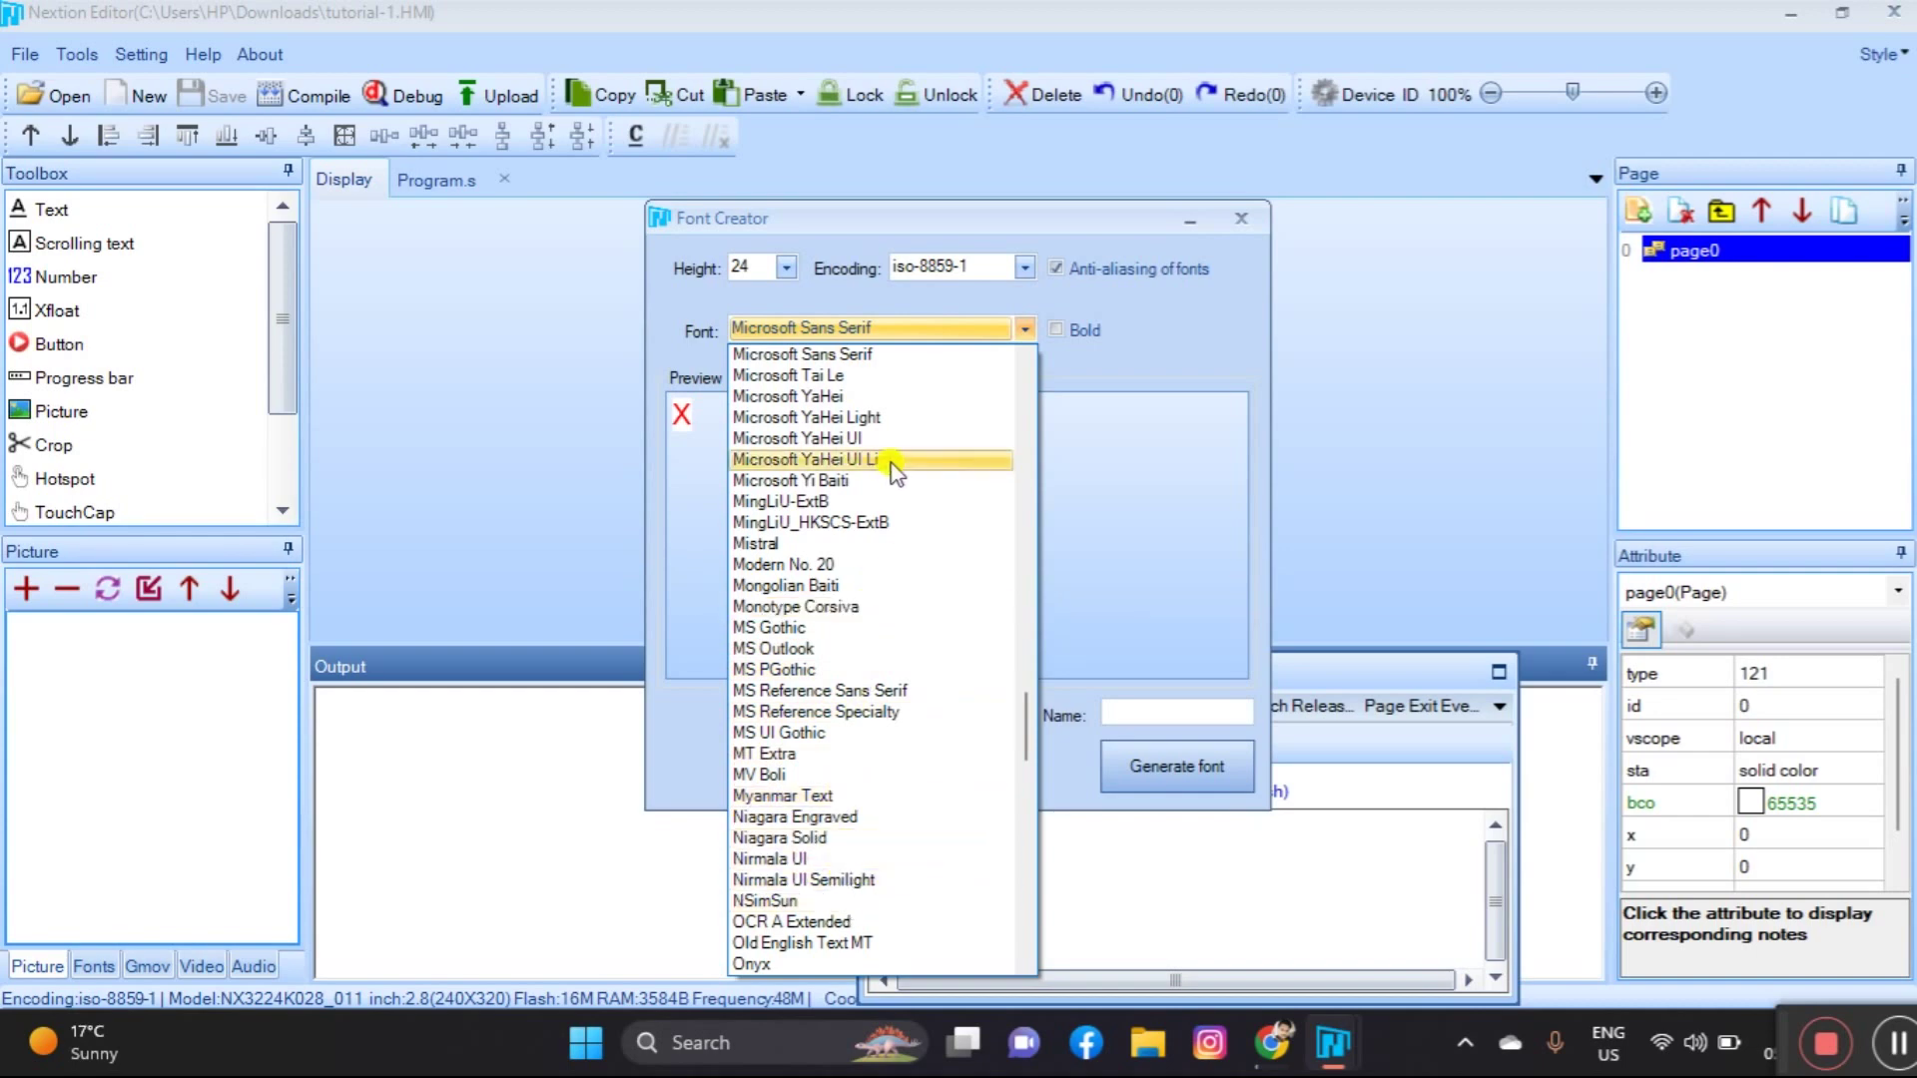
click(859, 329)
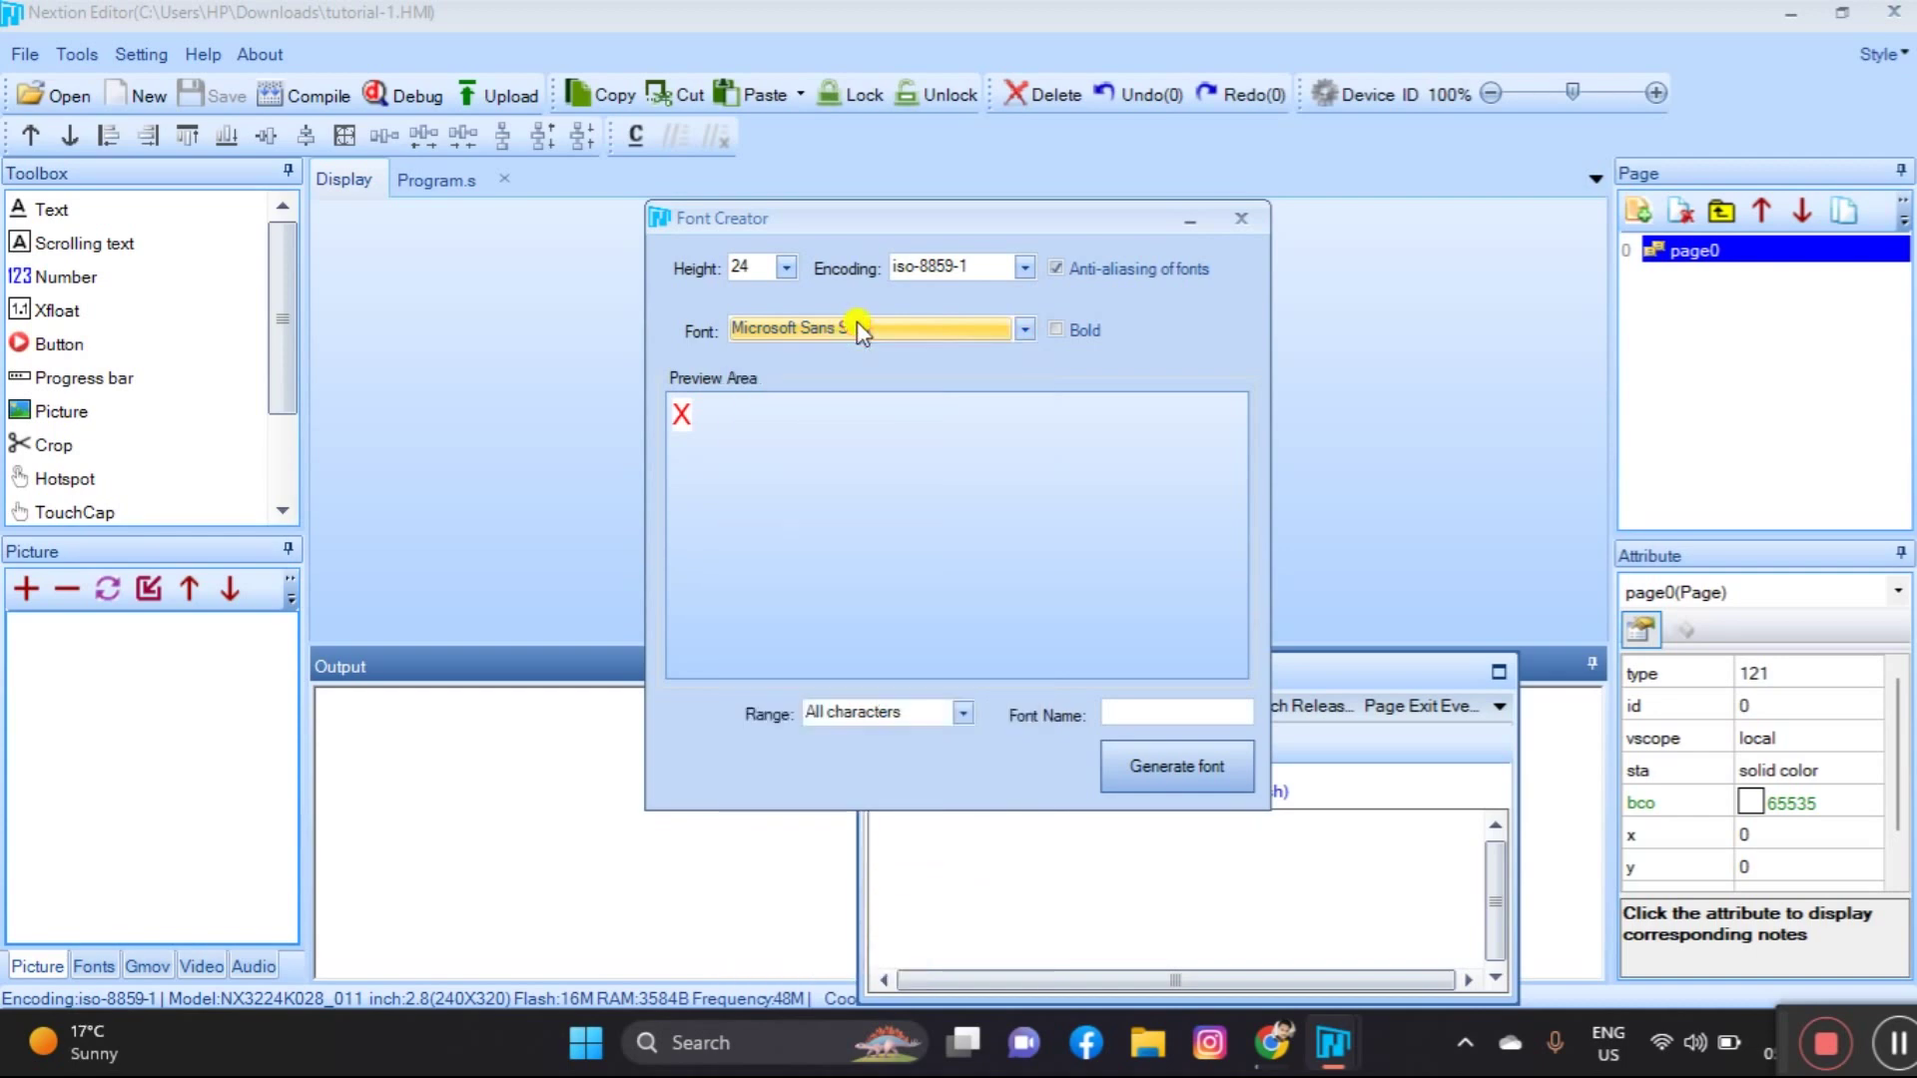
Name the font font-1, generate it, add it to the project and close the Font Creator
click(1153, 713)
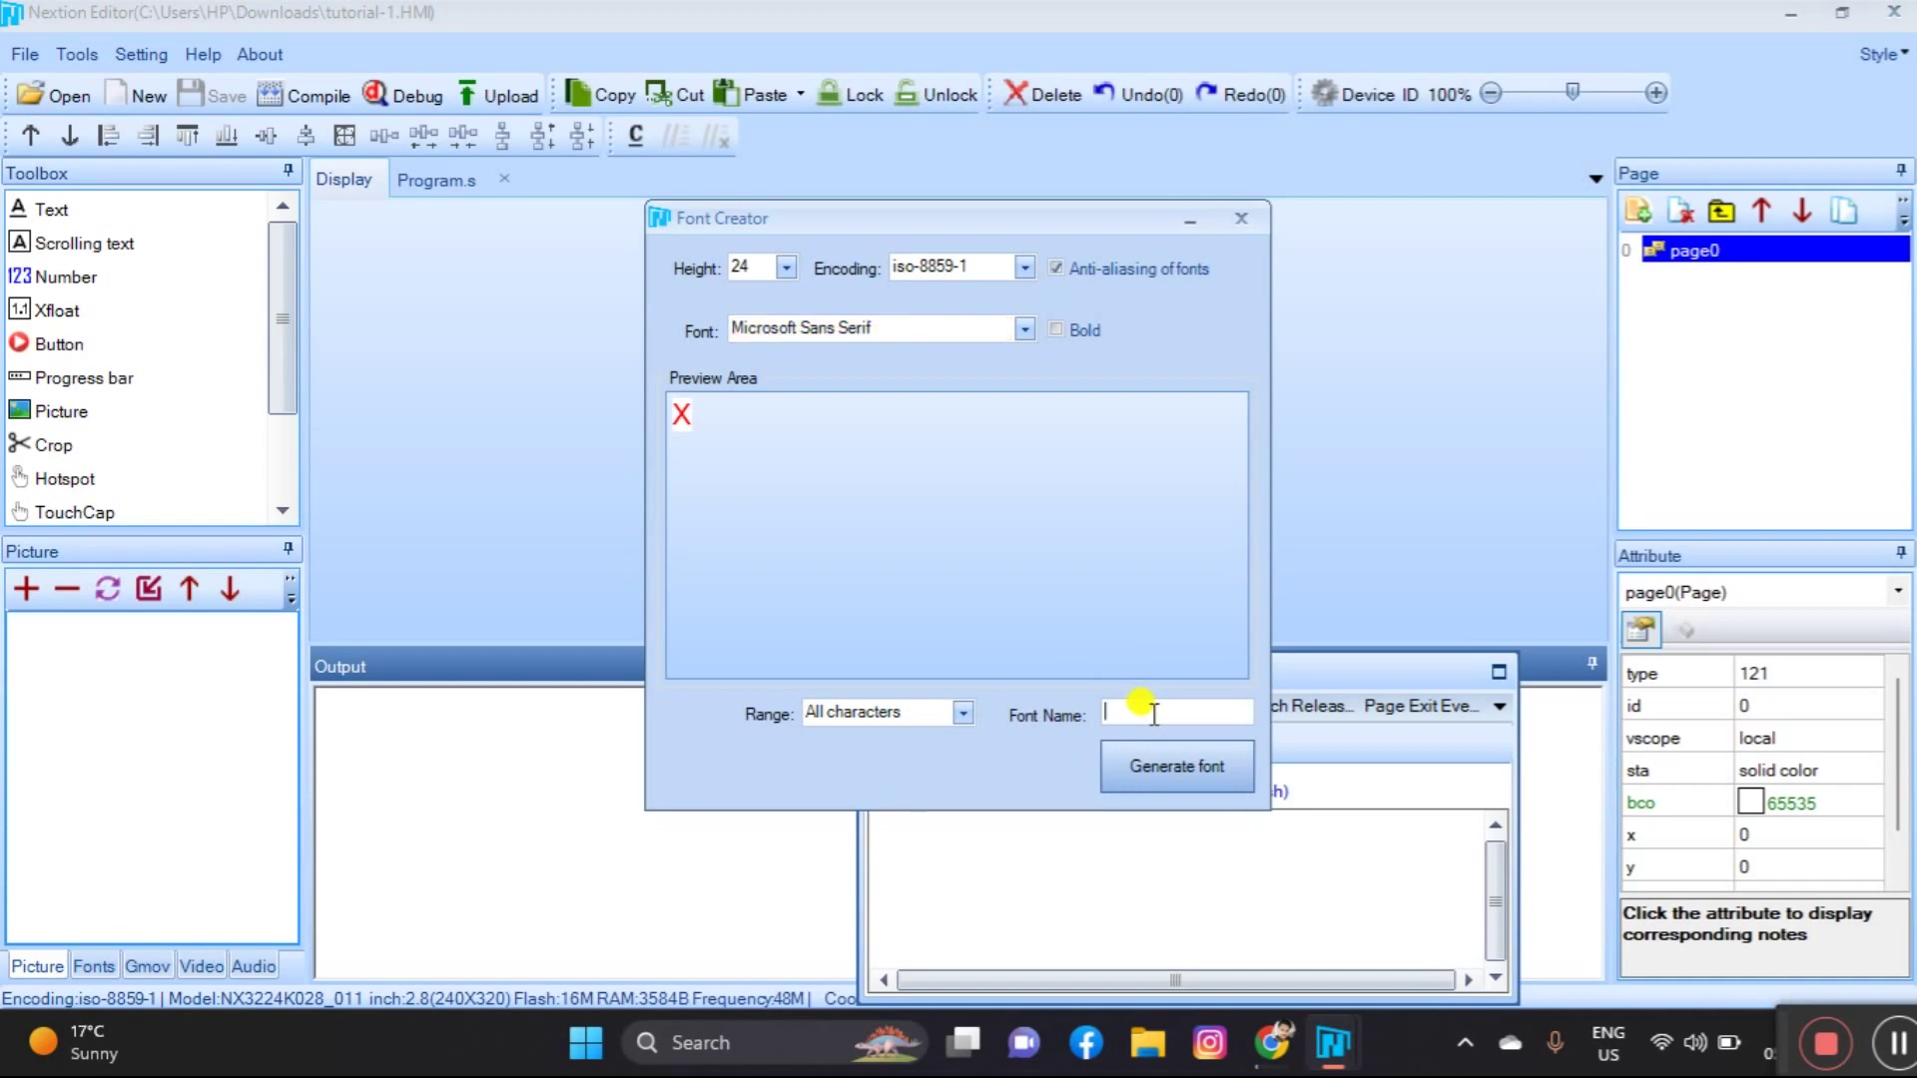
text(font-1)
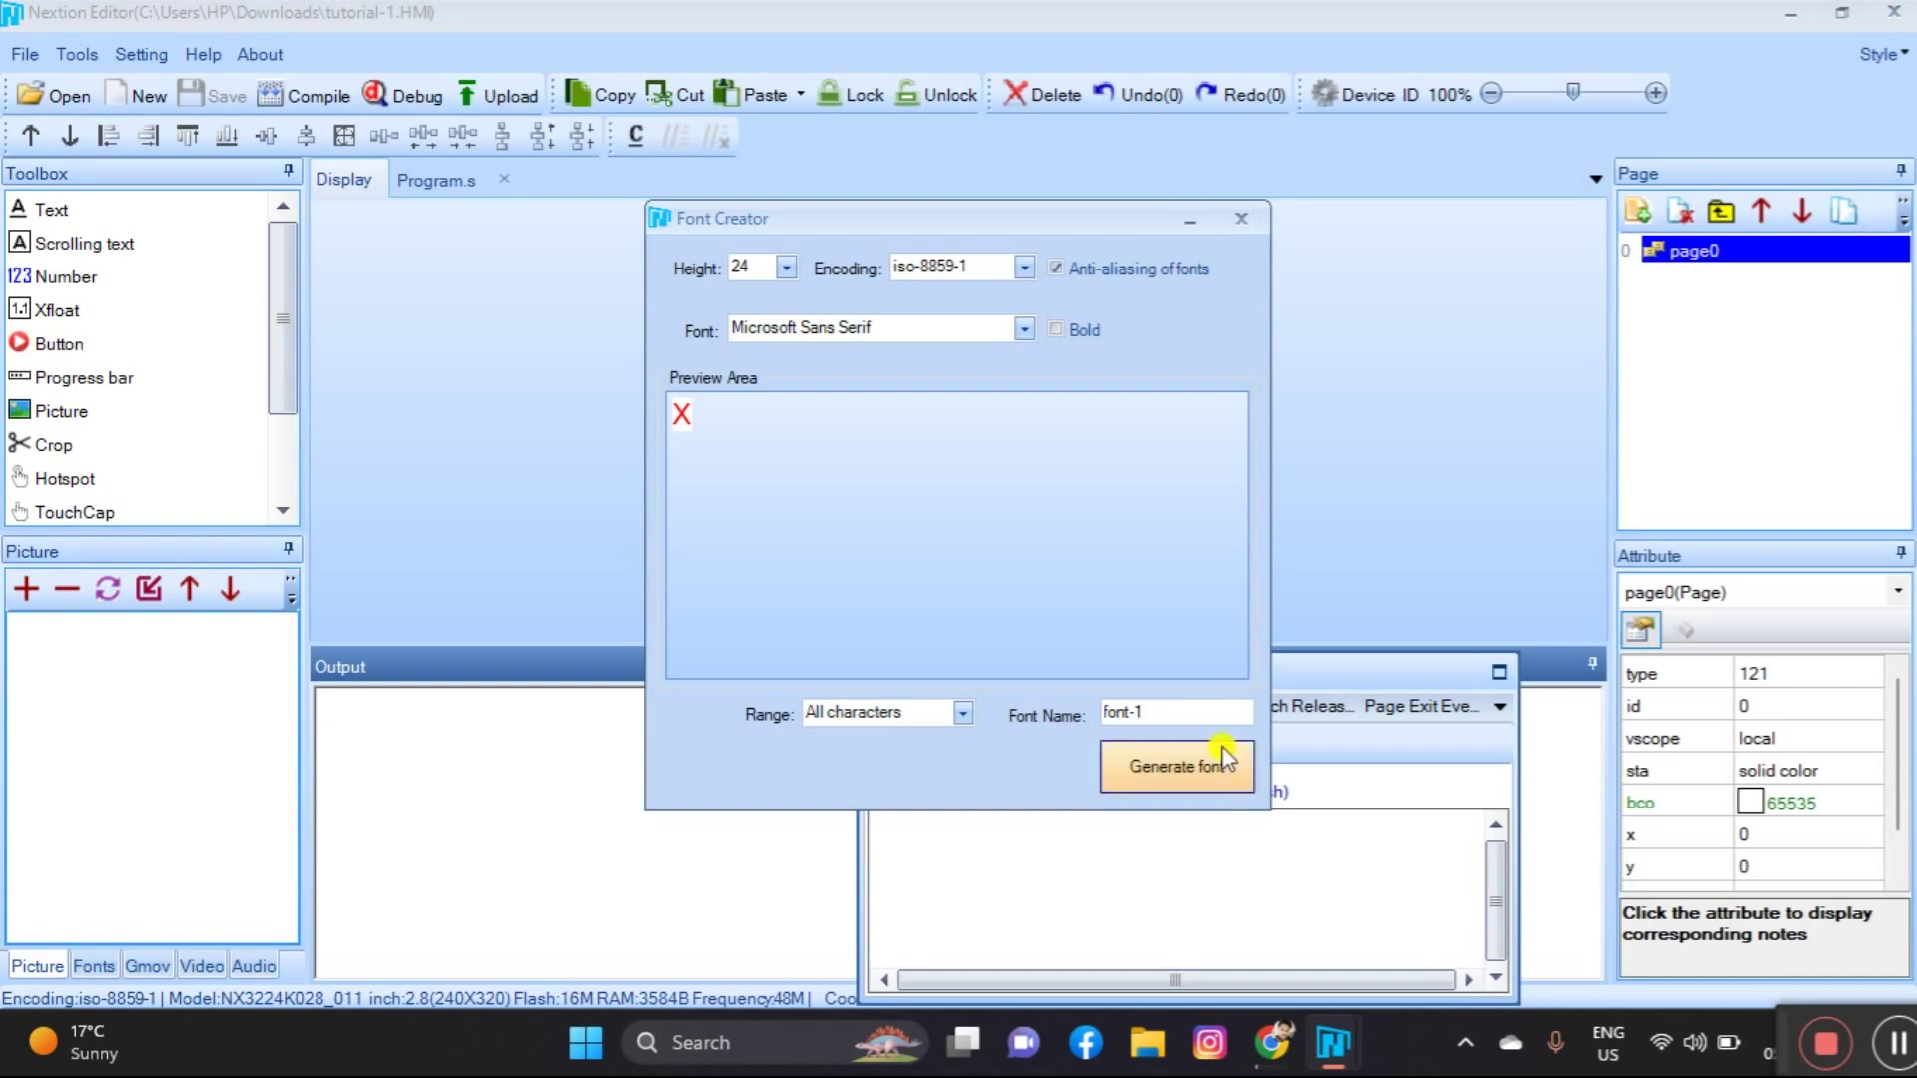
click(1206, 777)
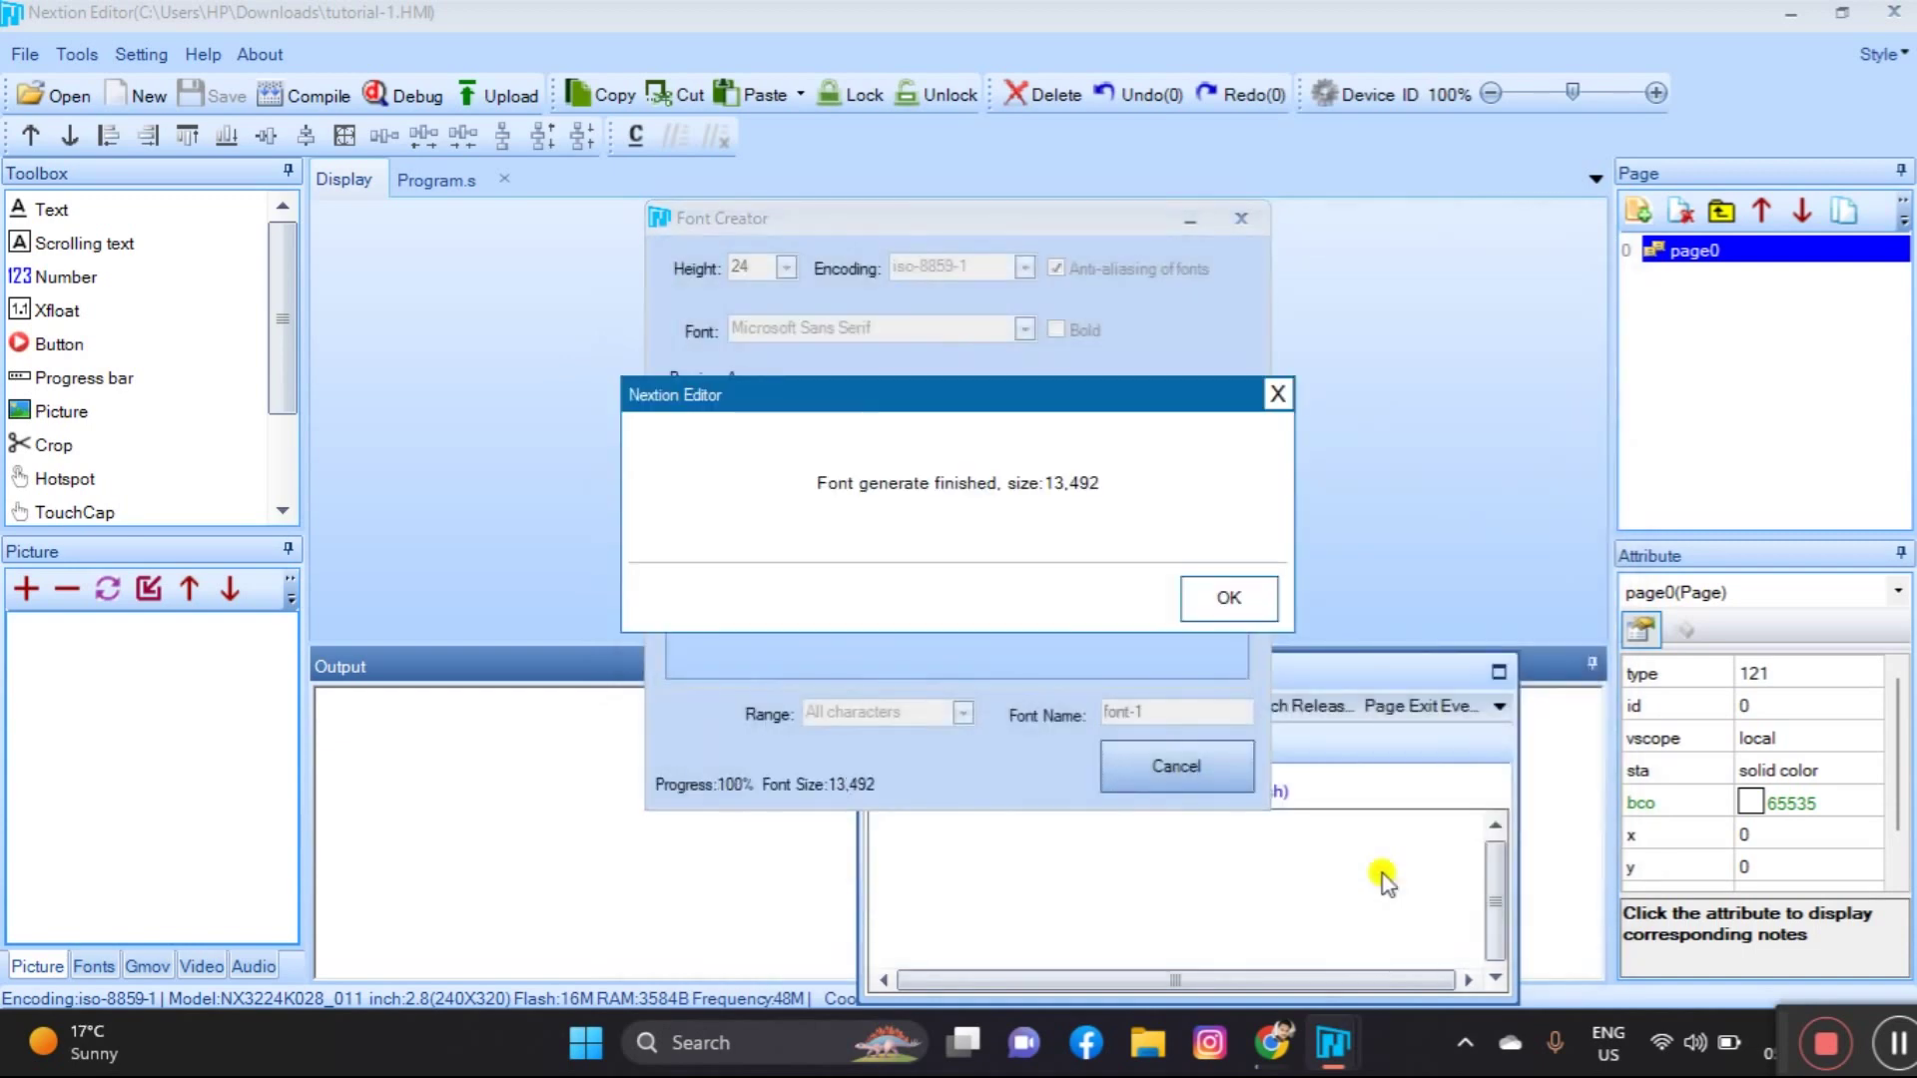
click(1218, 602)
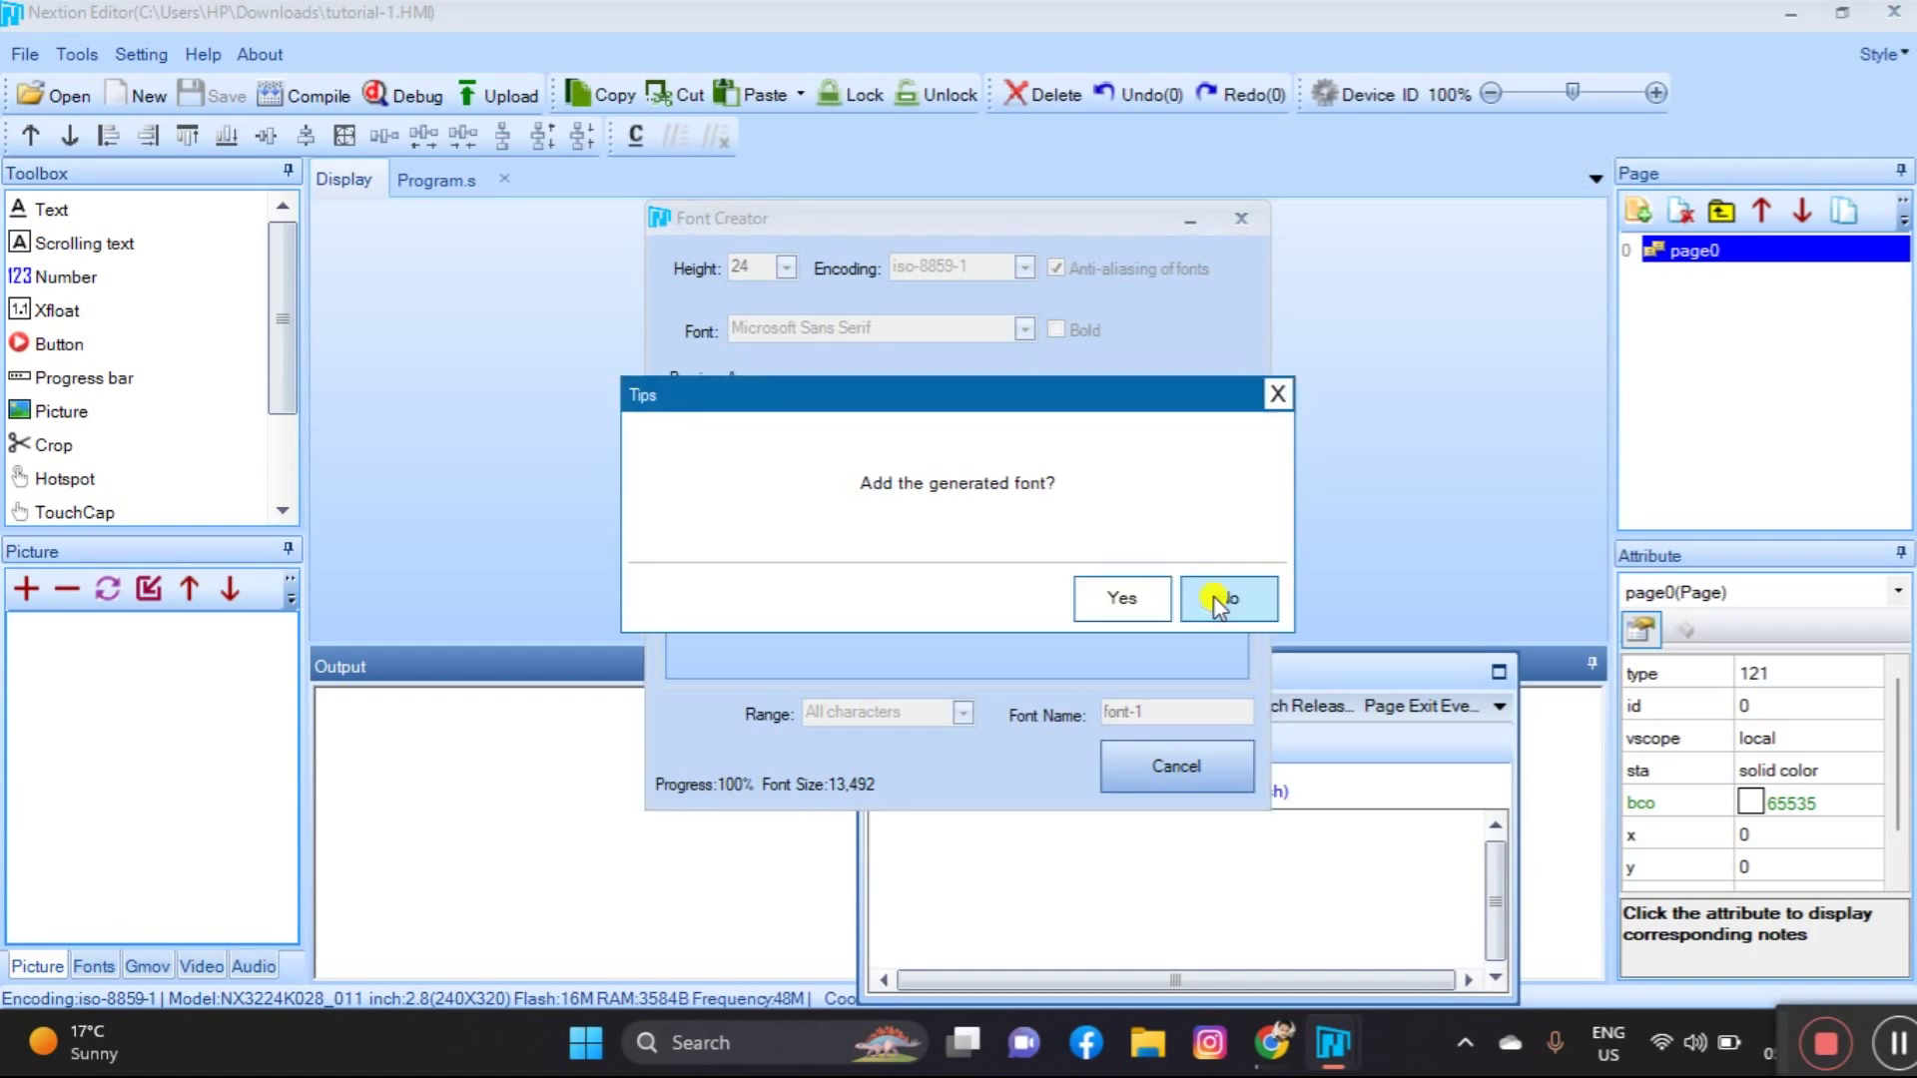
click(1149, 599)
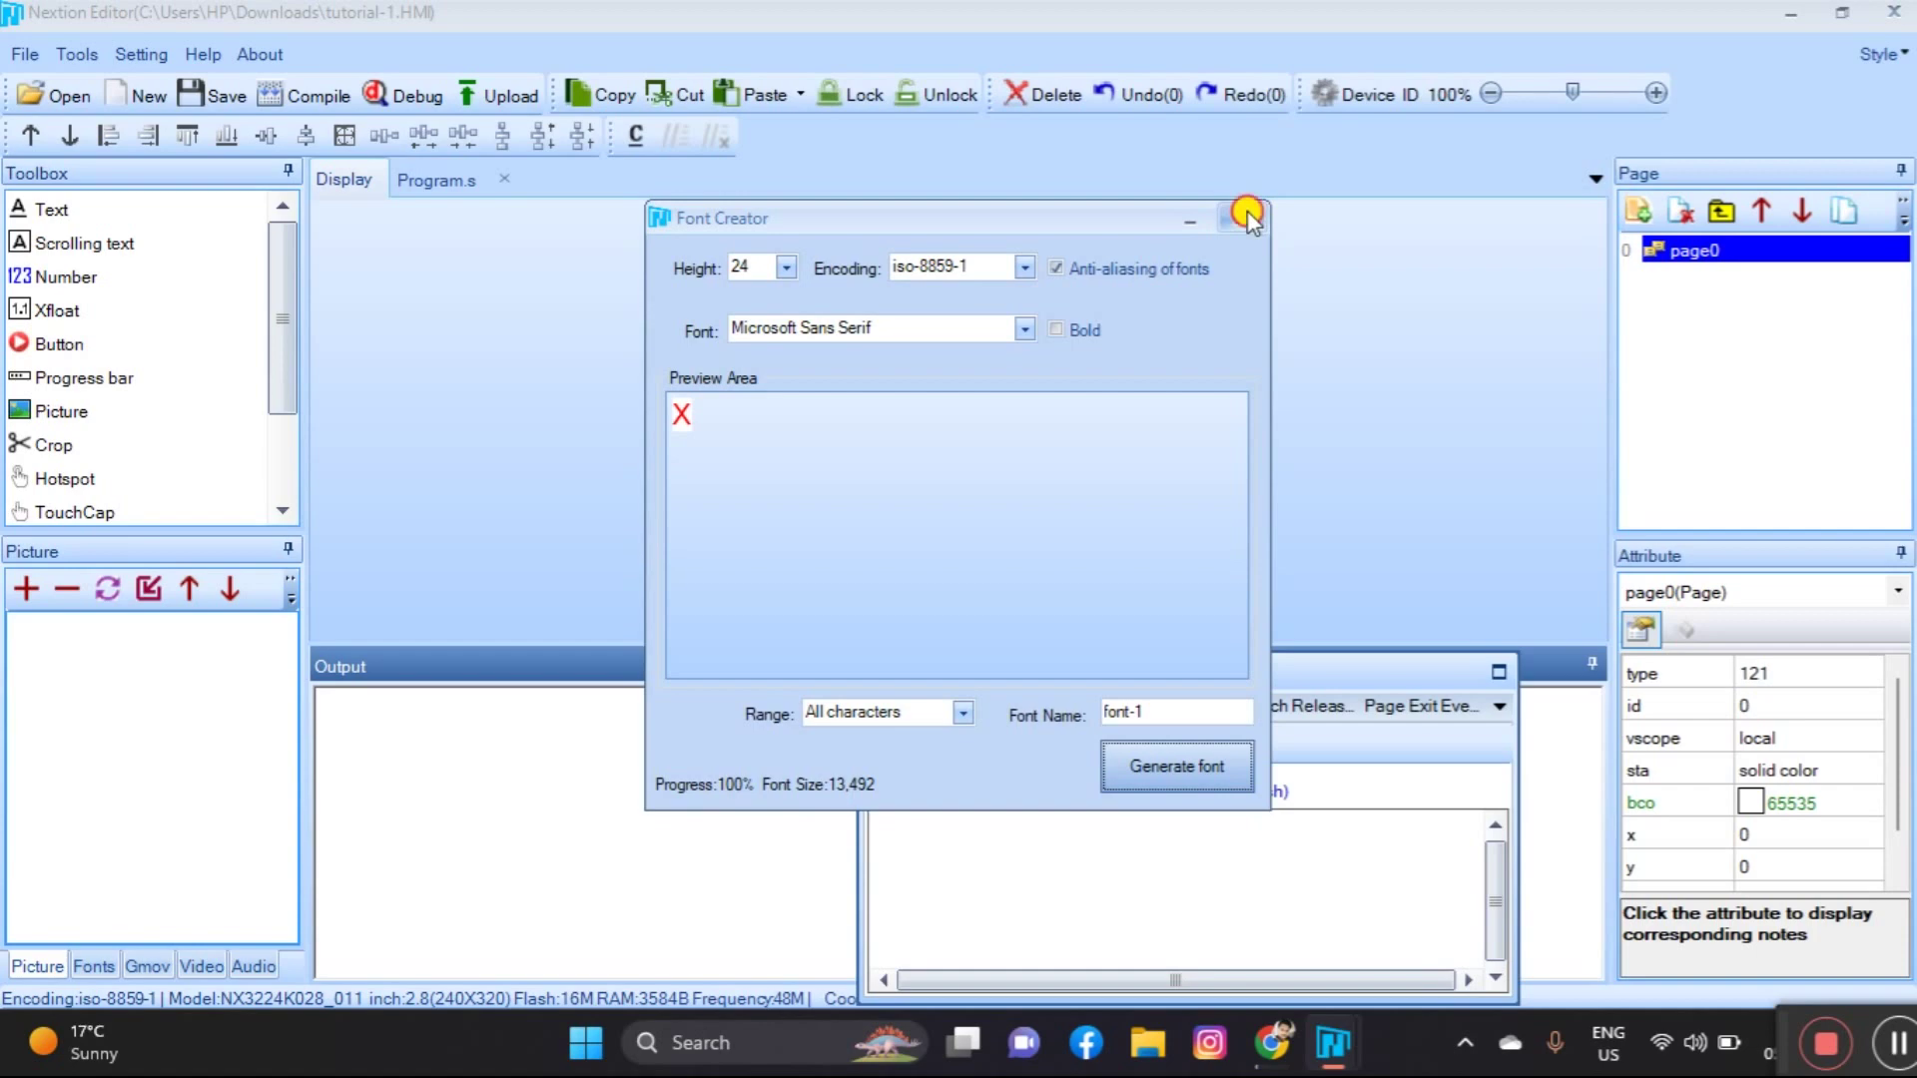
click(1248, 215)
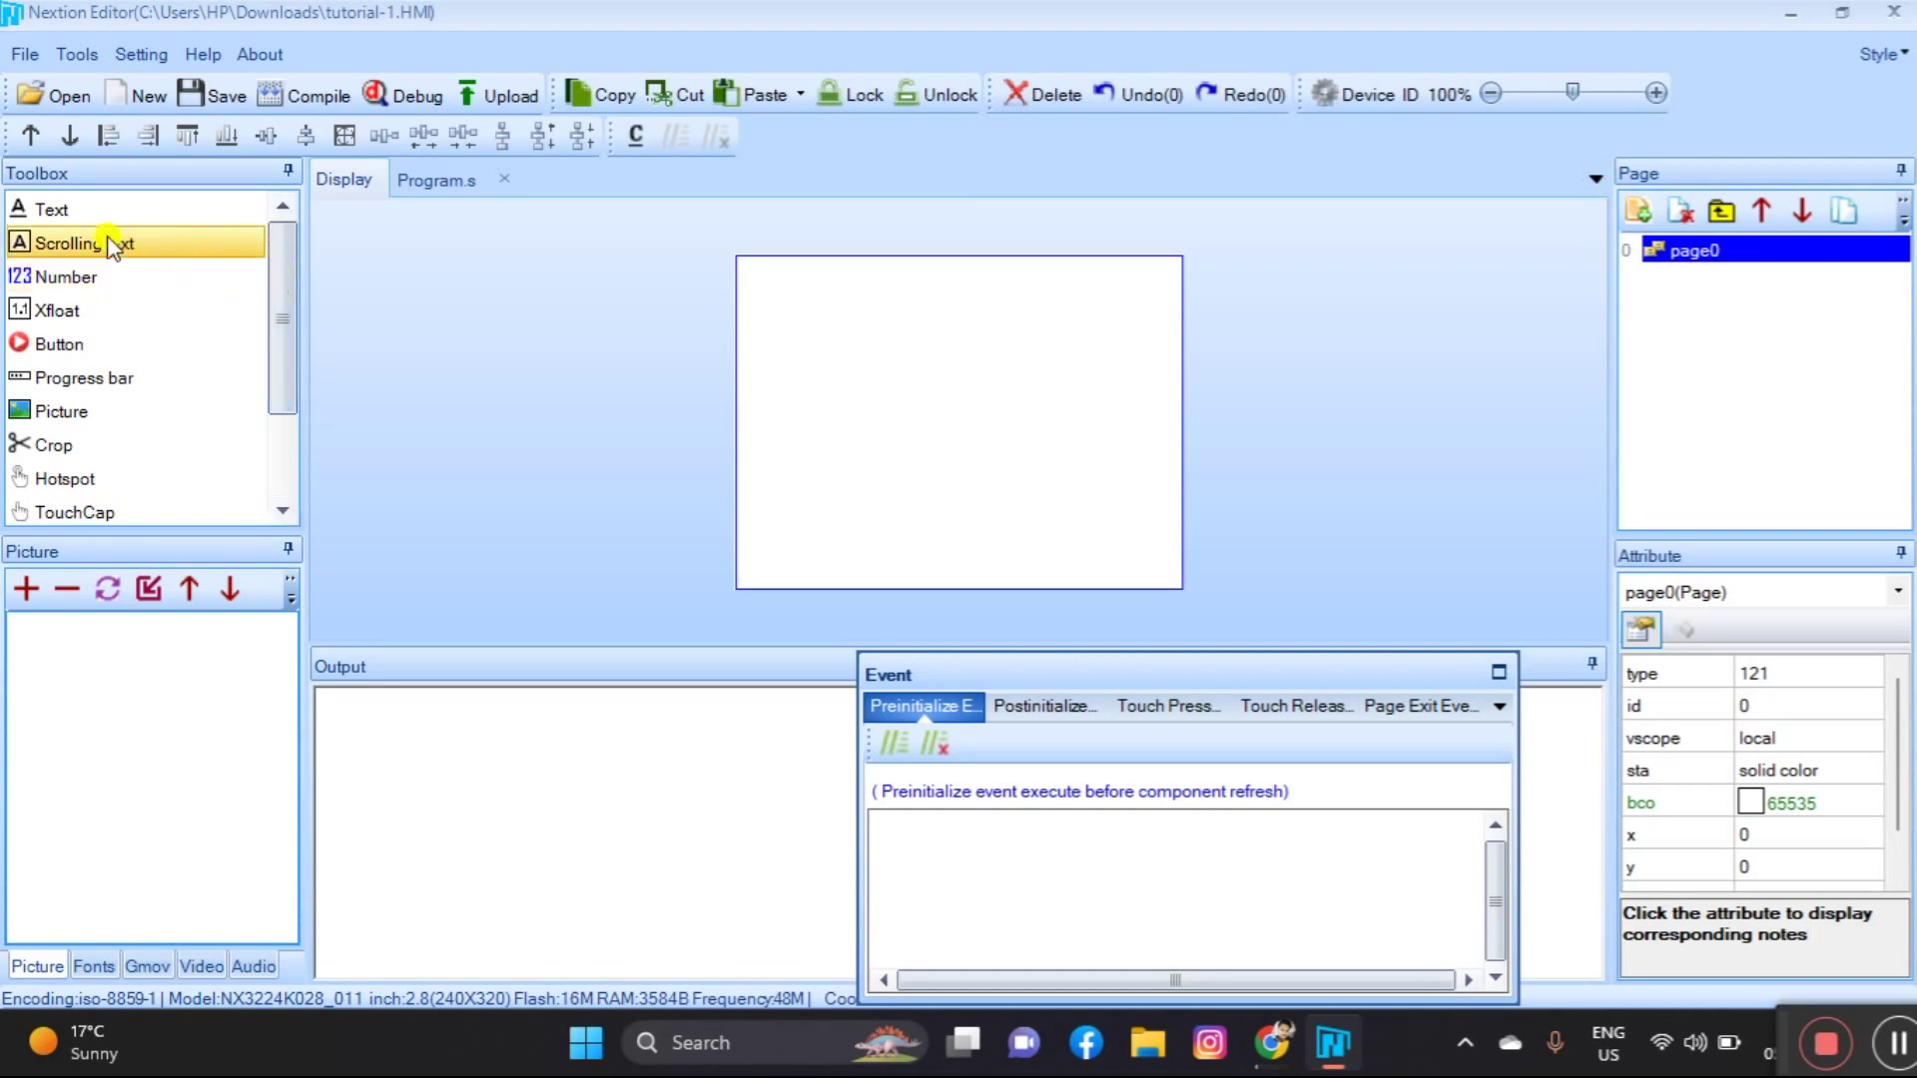
Add a Text component to page0
click(96, 212)
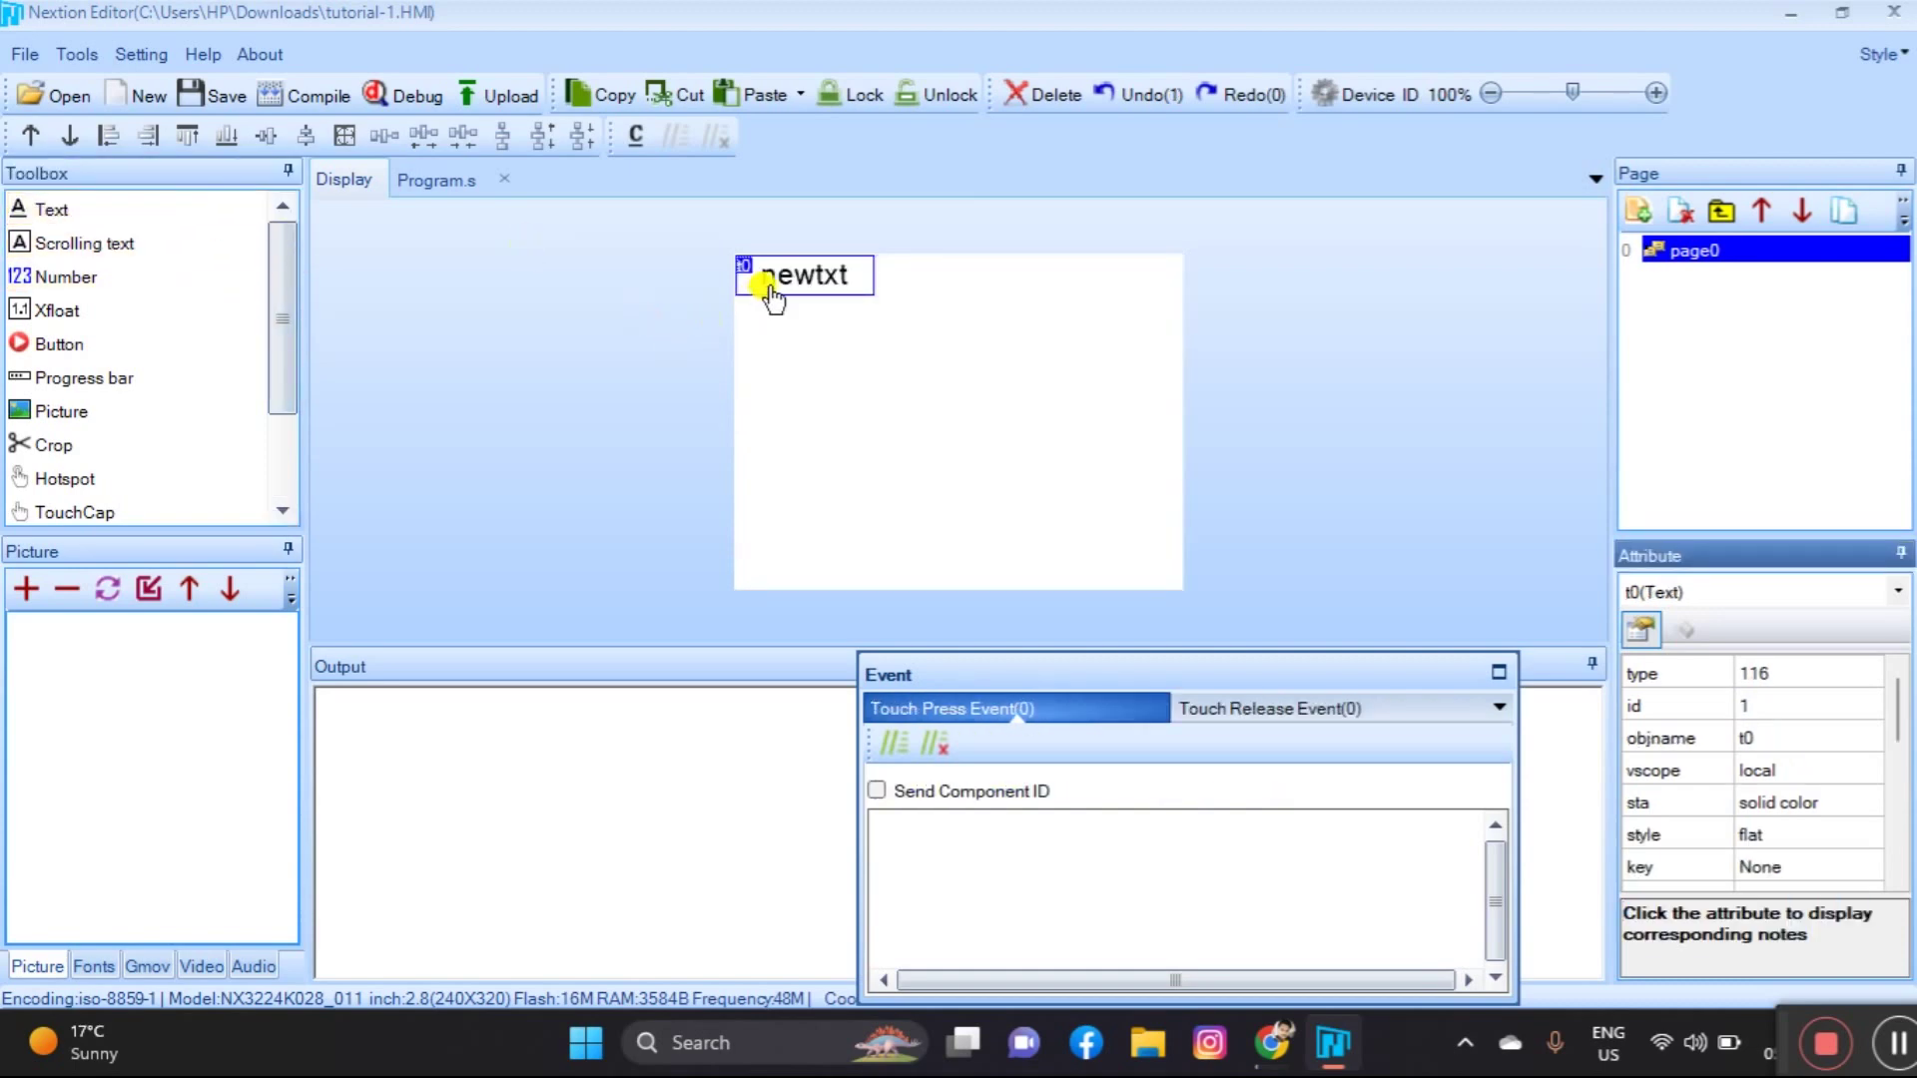
Move the Text component near the top centre of page0
drag(772, 296, 879, 309)
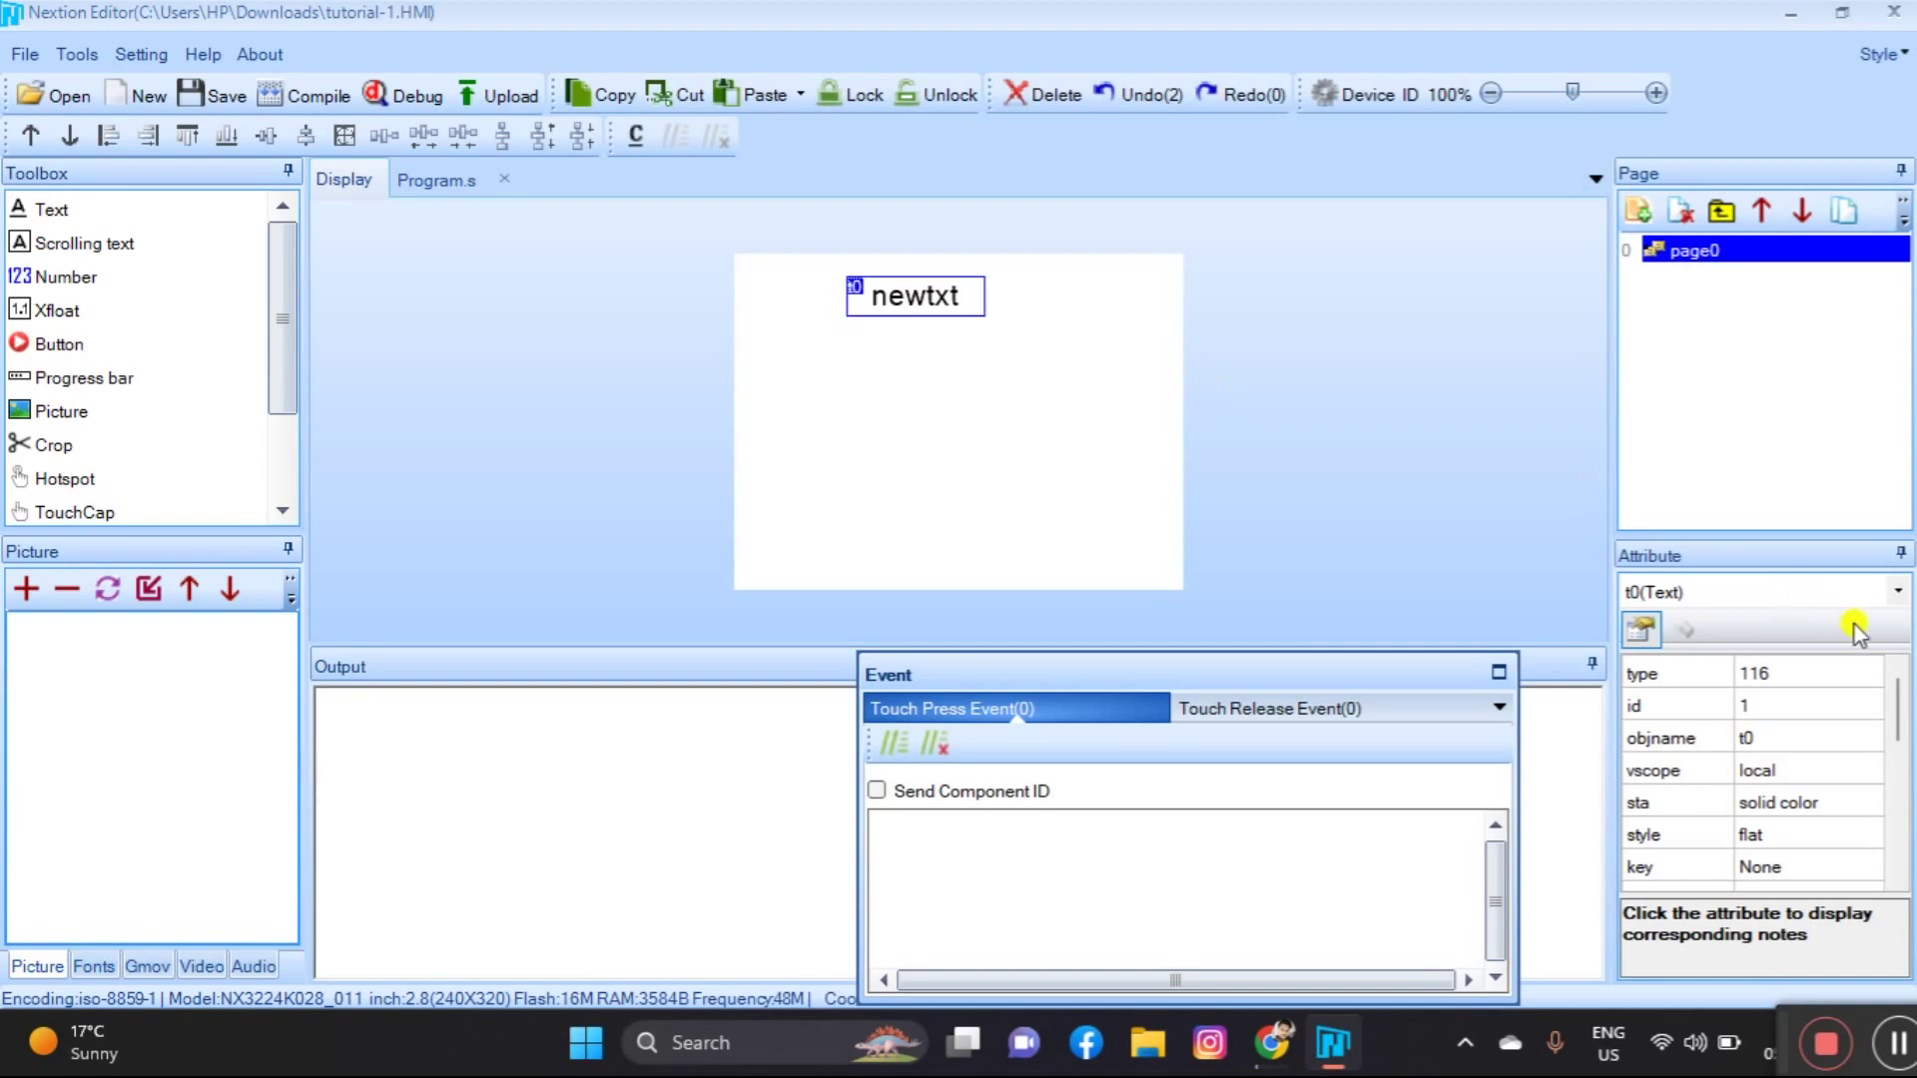
Try to set the Text component's txt attribute to "Hello World"
drag(1897, 689, 1896, 773)
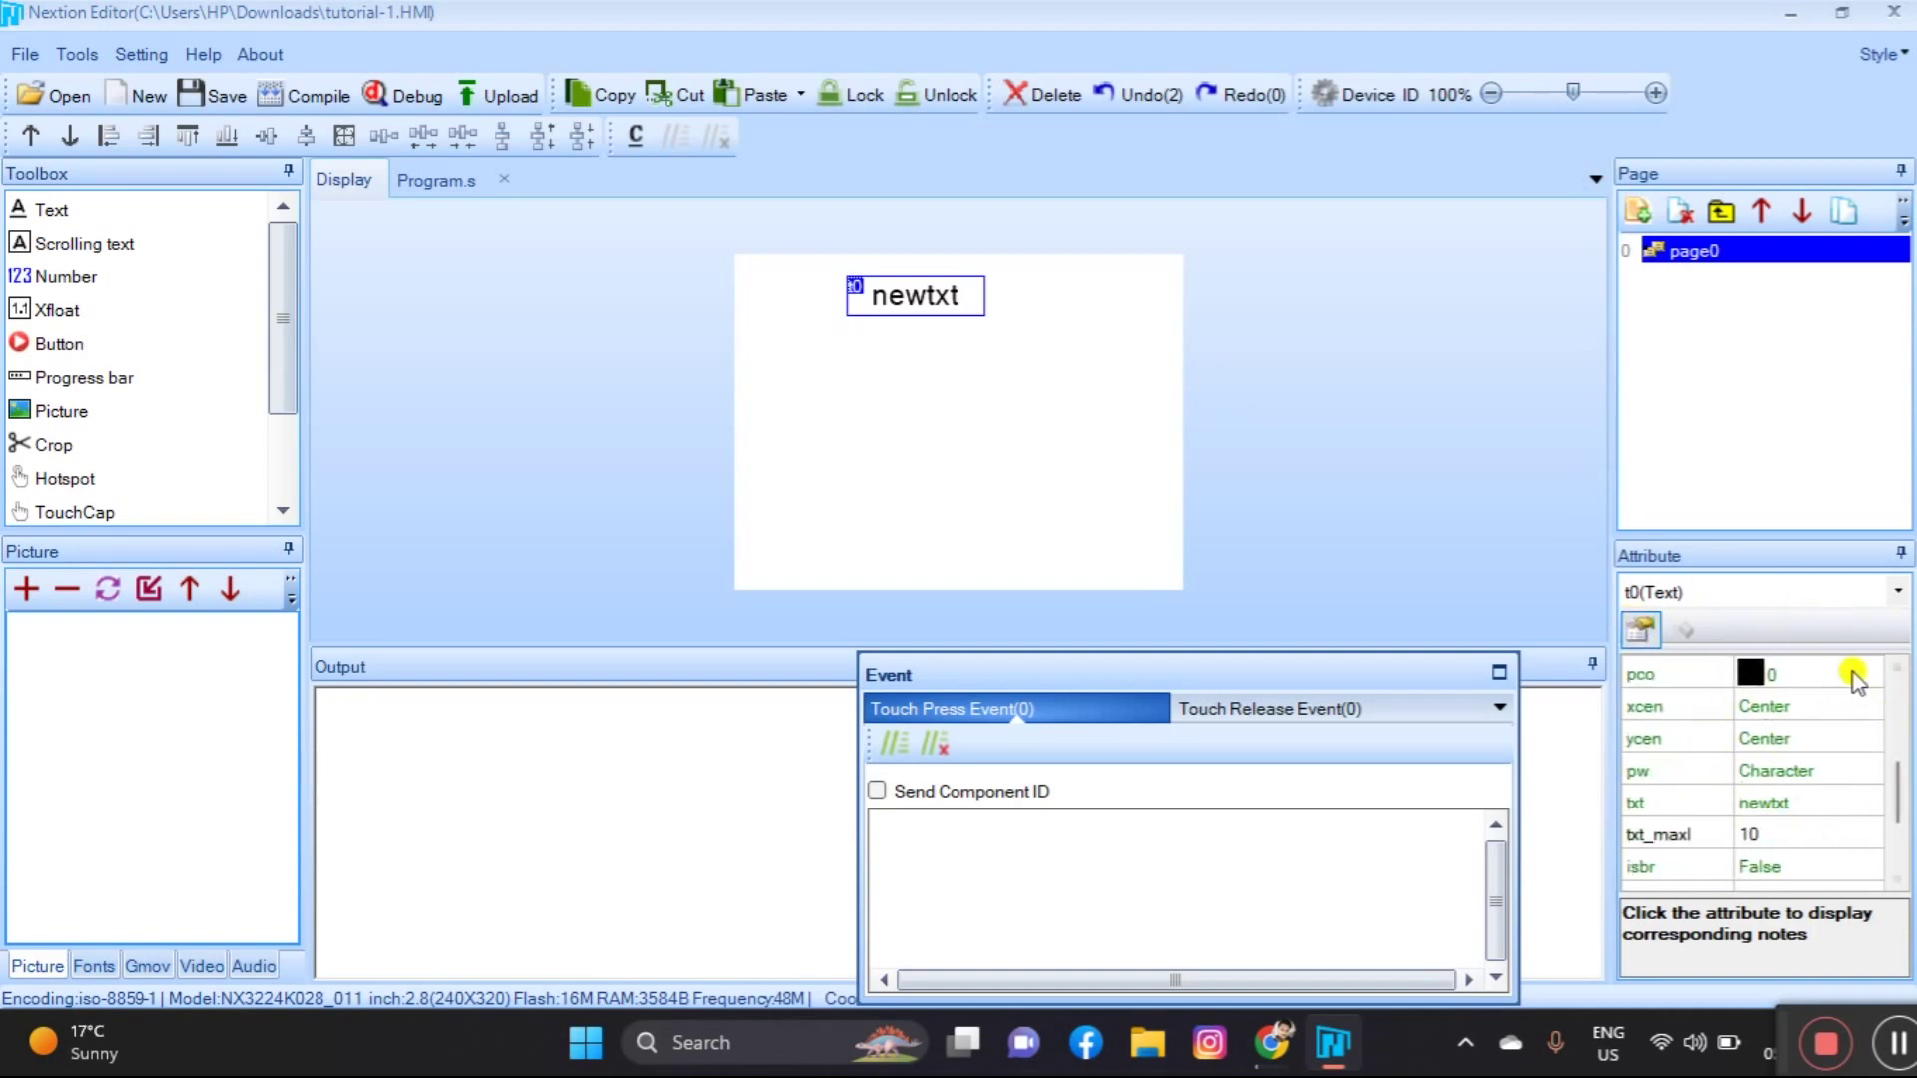
mouse_move(1896, 787)
mouse_down()
mouse_move(1900, 864)
mouse_move(1903, 806)
mouse_up()
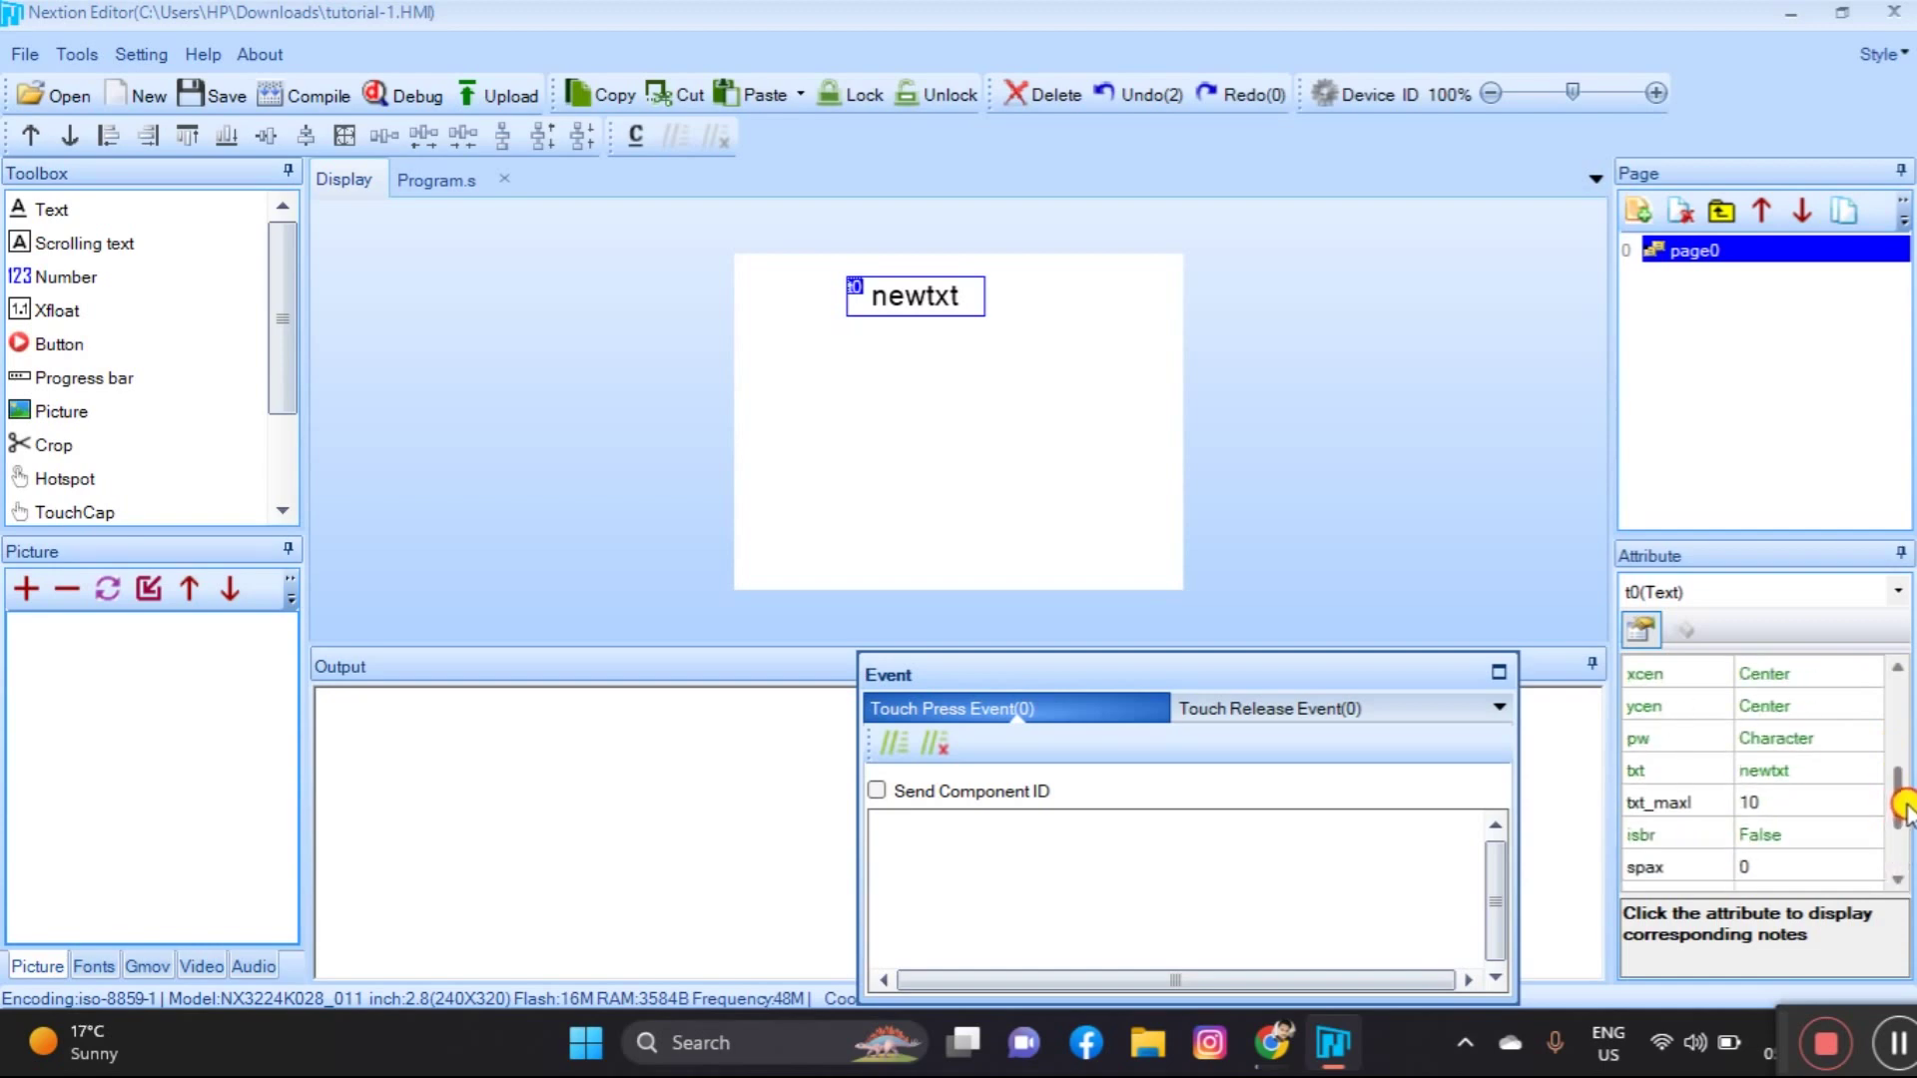
click(1801, 772)
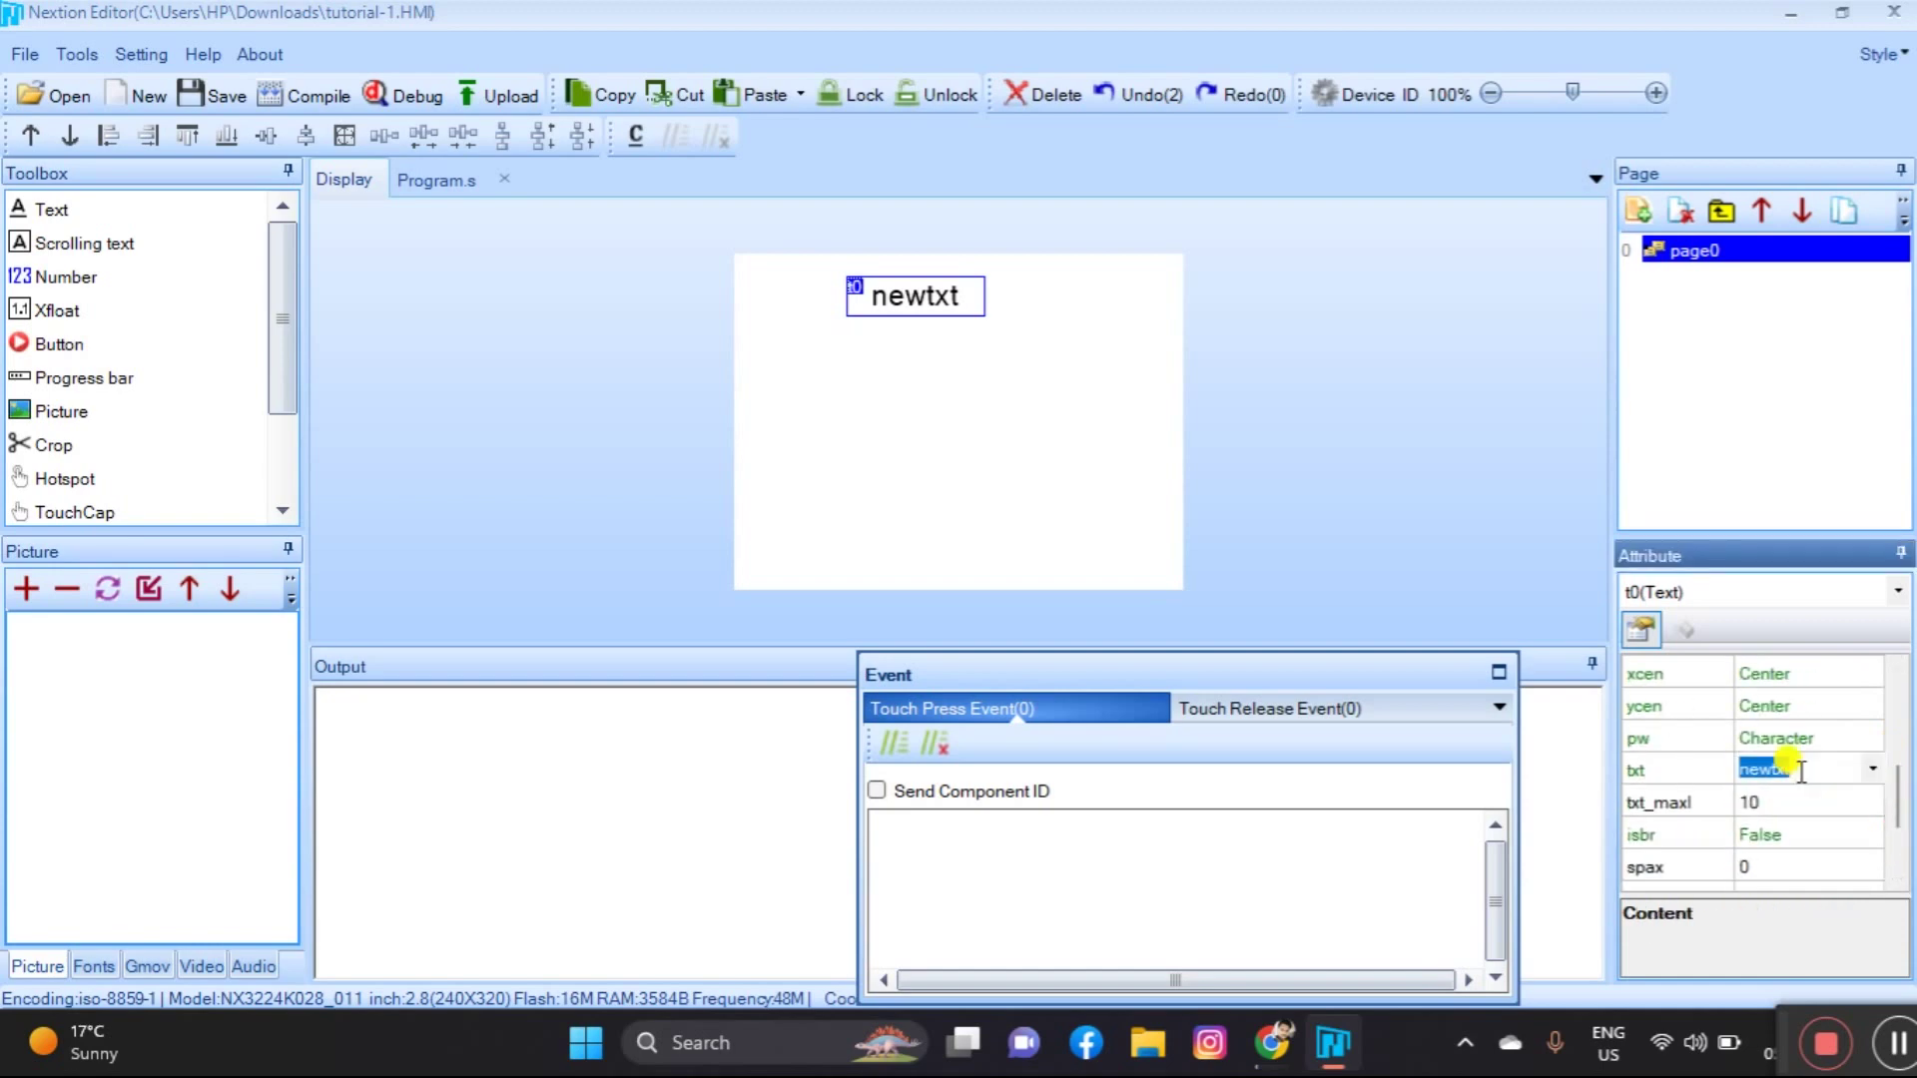
key(BackSpace)
text(Hello World)
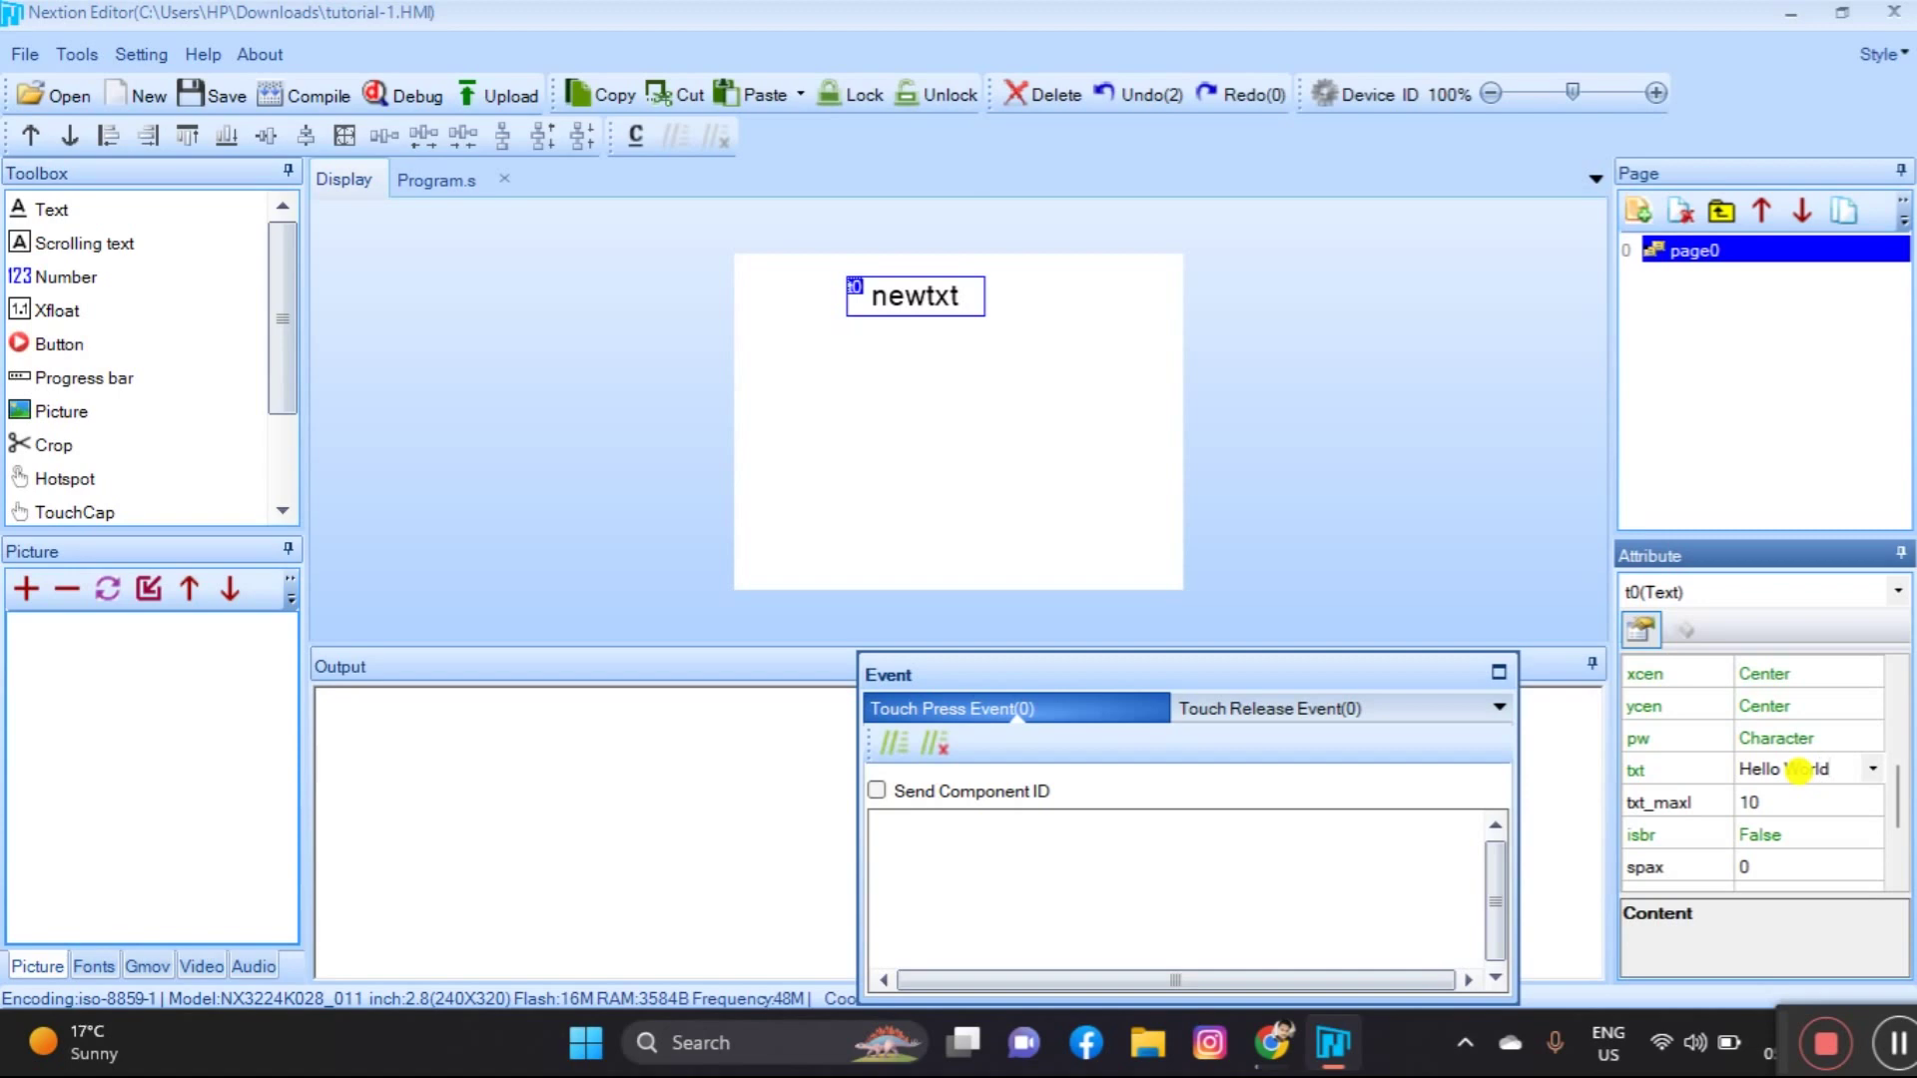
key(Return)
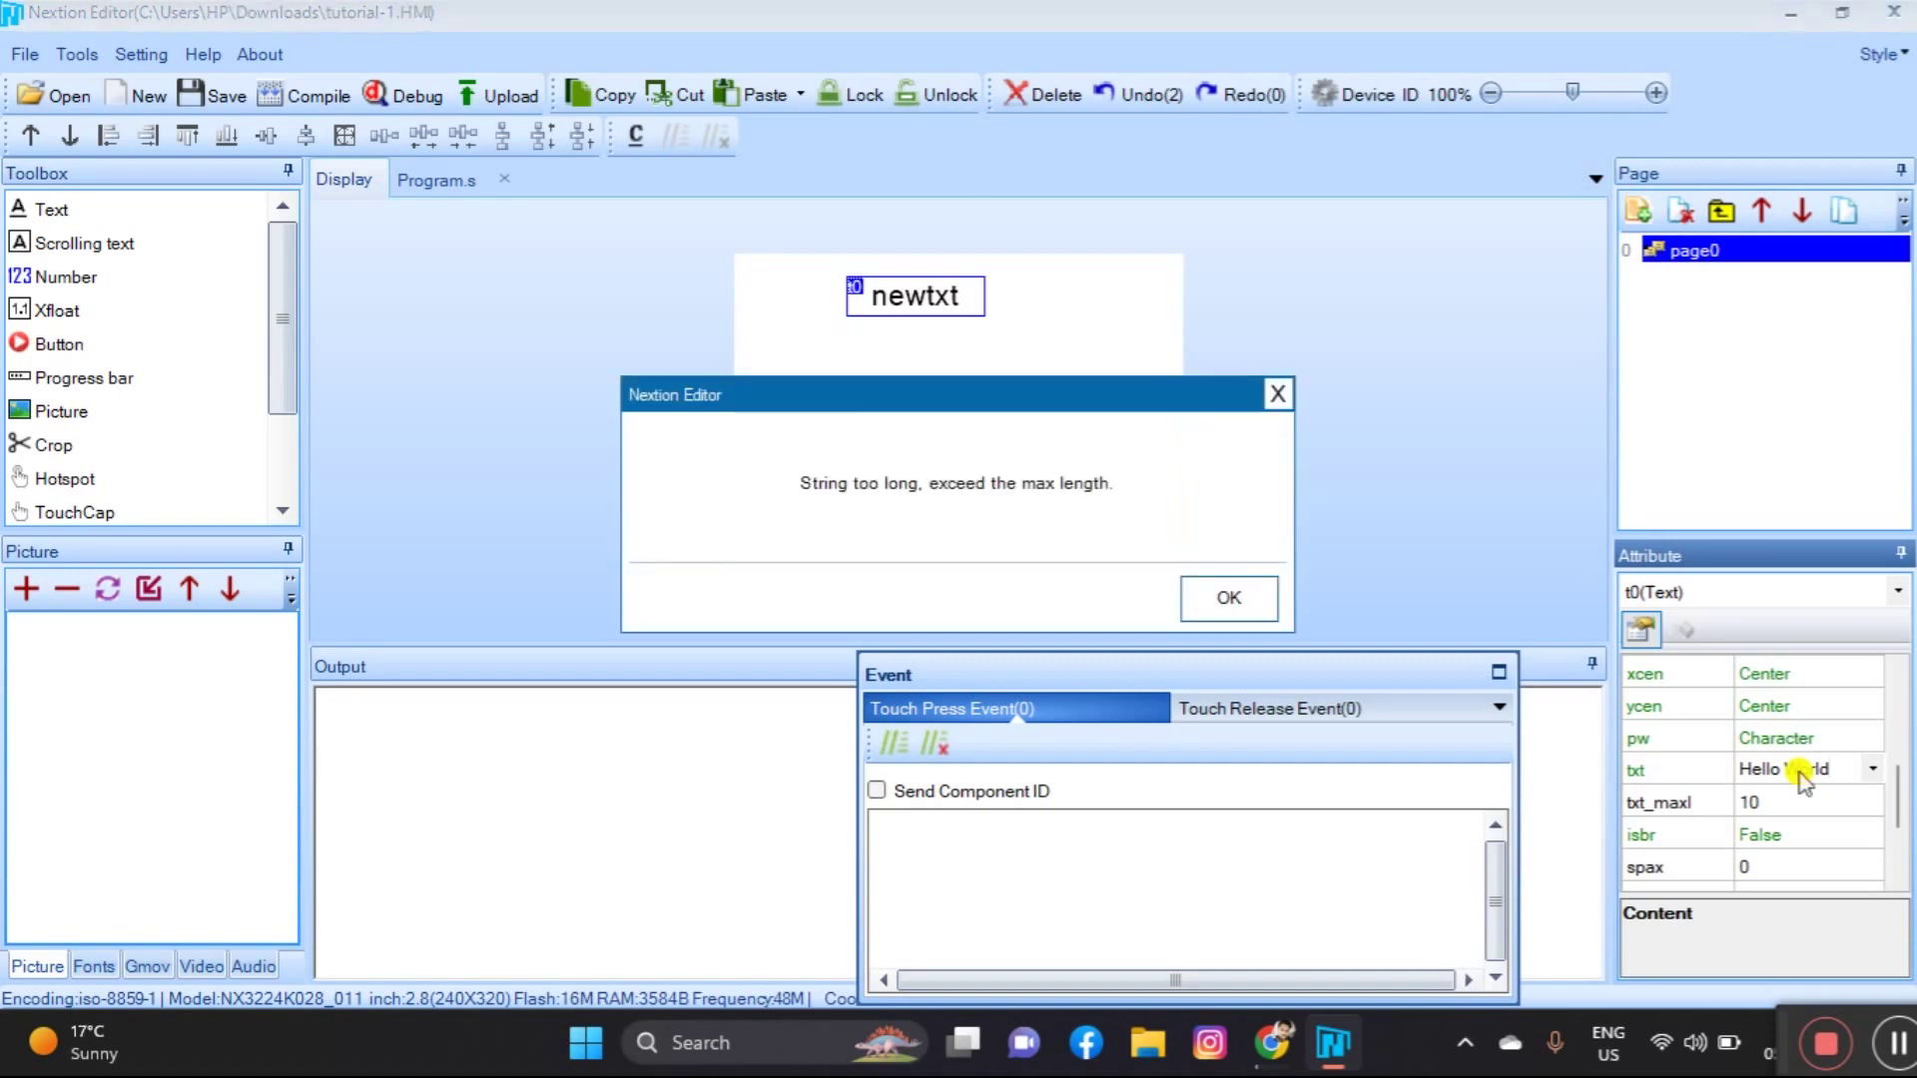
click(1198, 597)
Set the Text component's txt attribute to "Hello"
click(1791, 770)
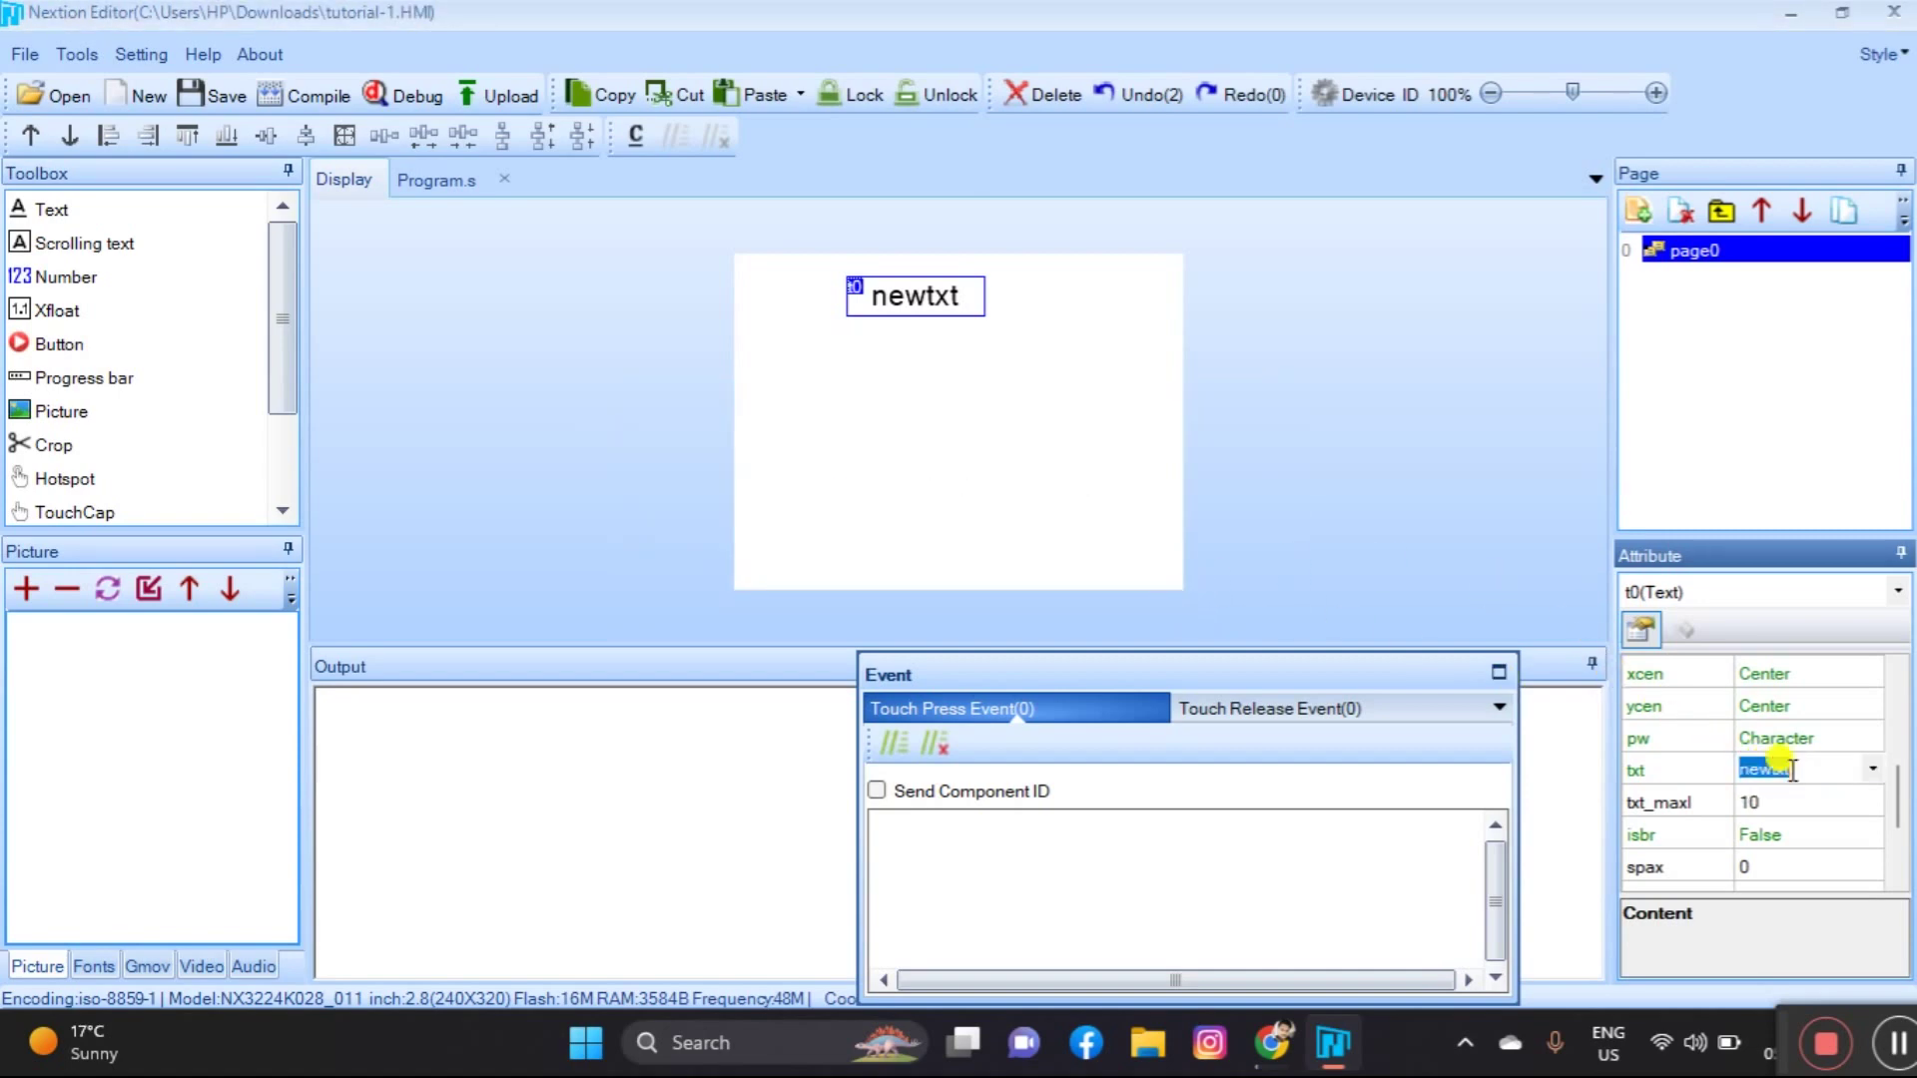
key(BackSpace)
text(i)
key(Return)
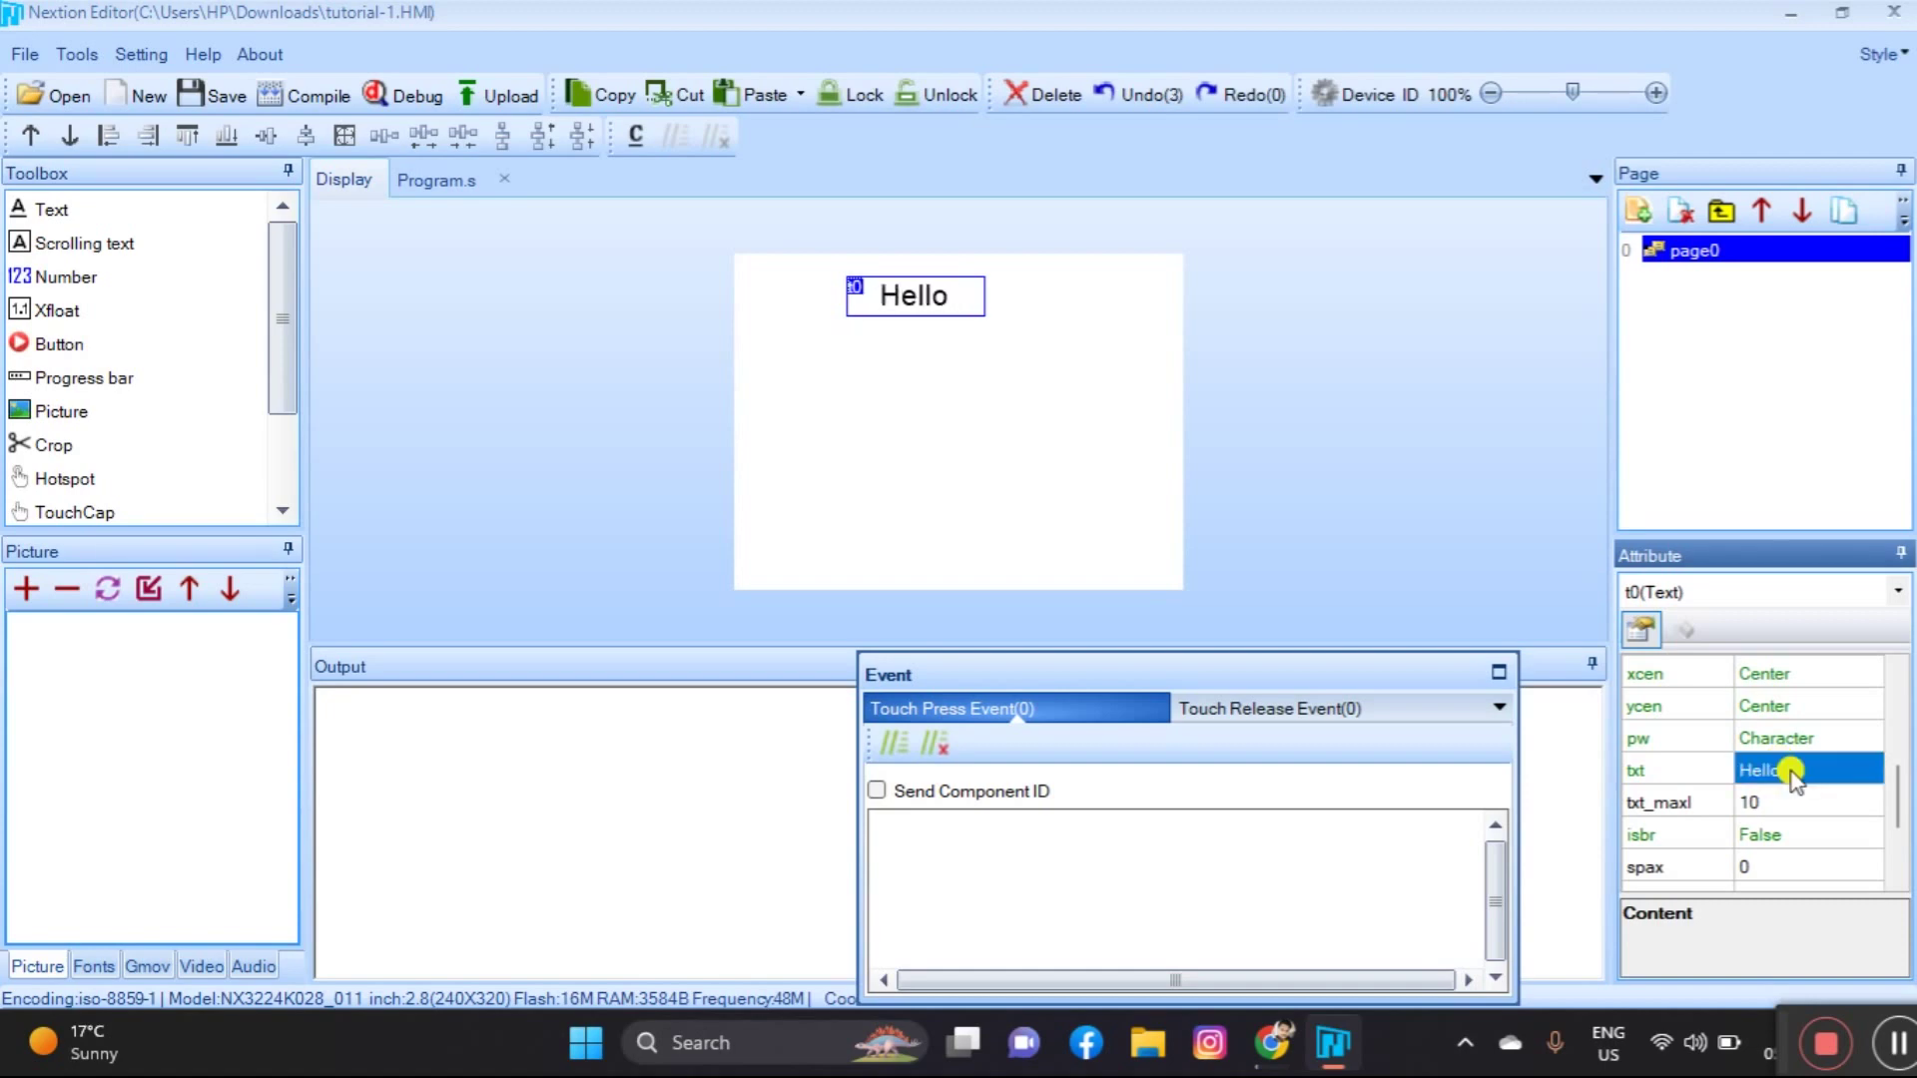
click(1314, 427)
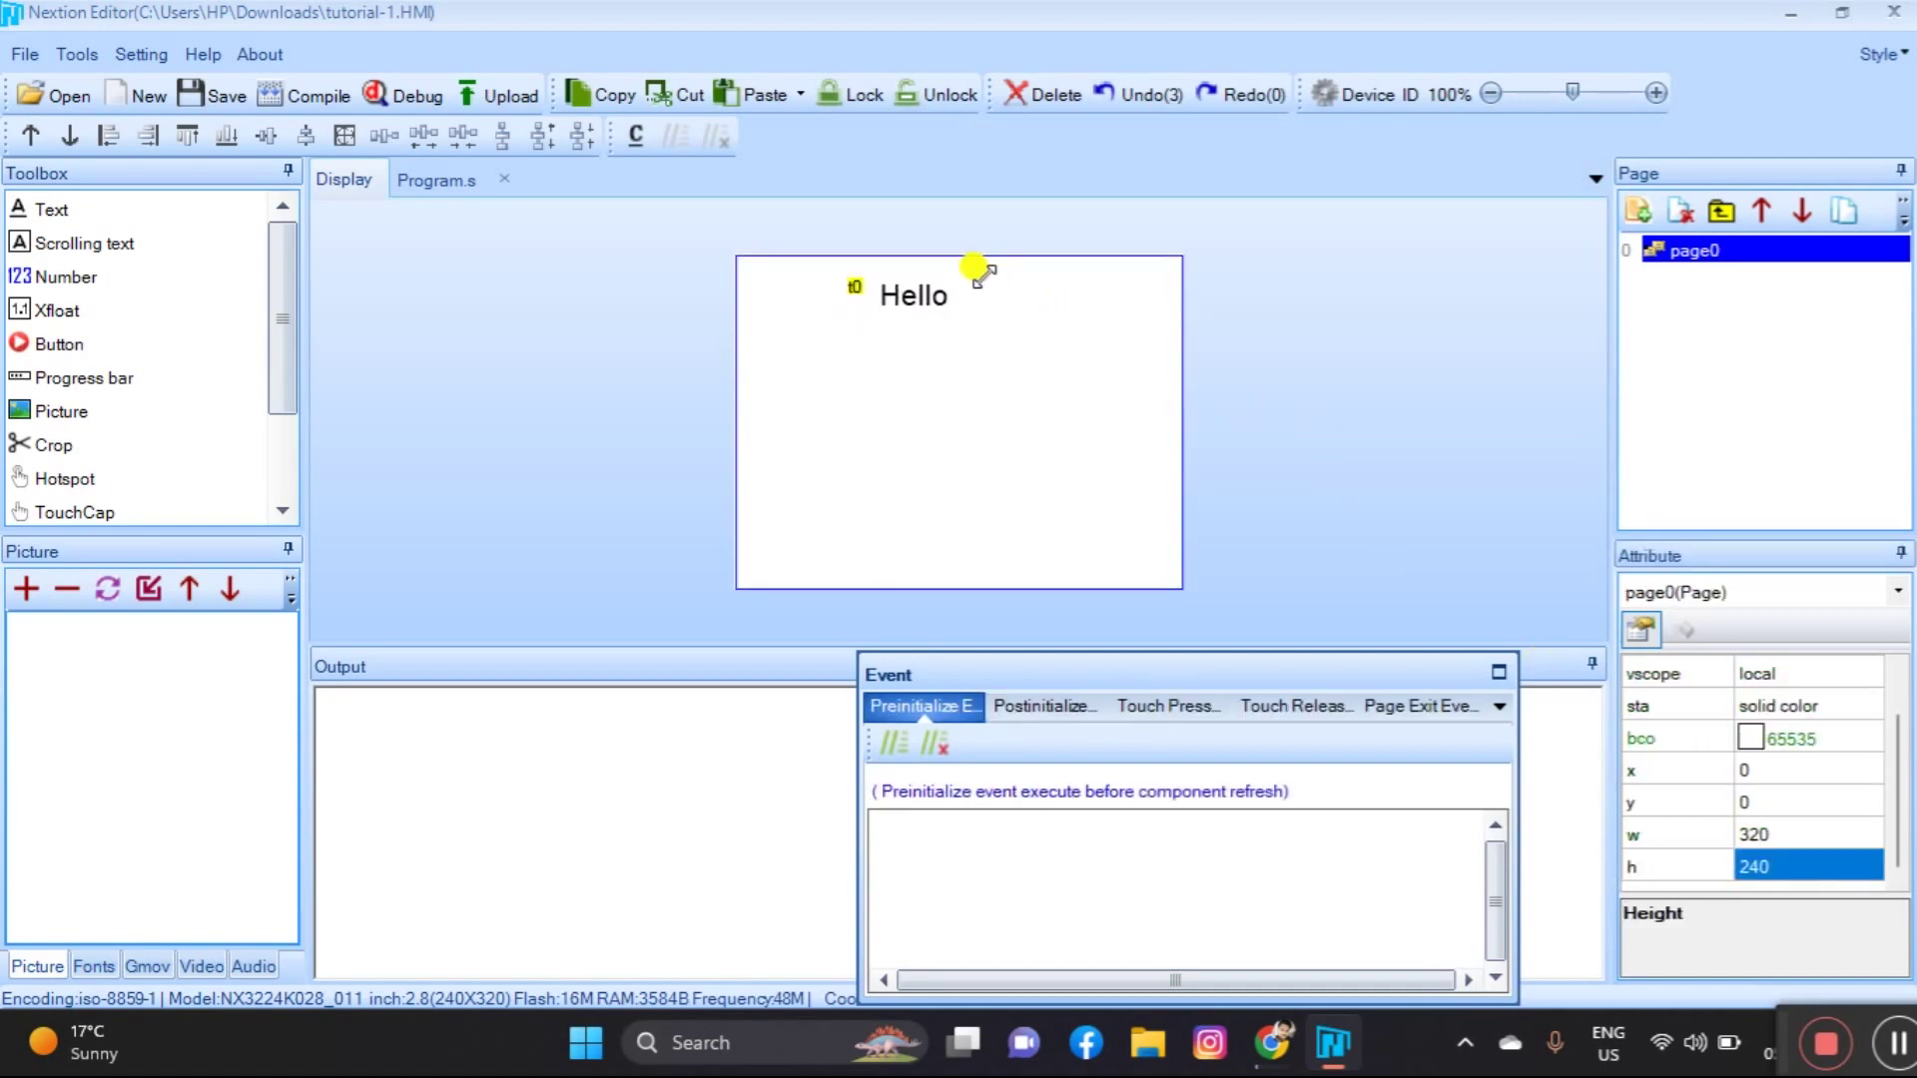
Change the Hello text's style to border and set its border color to red
click(929, 305)
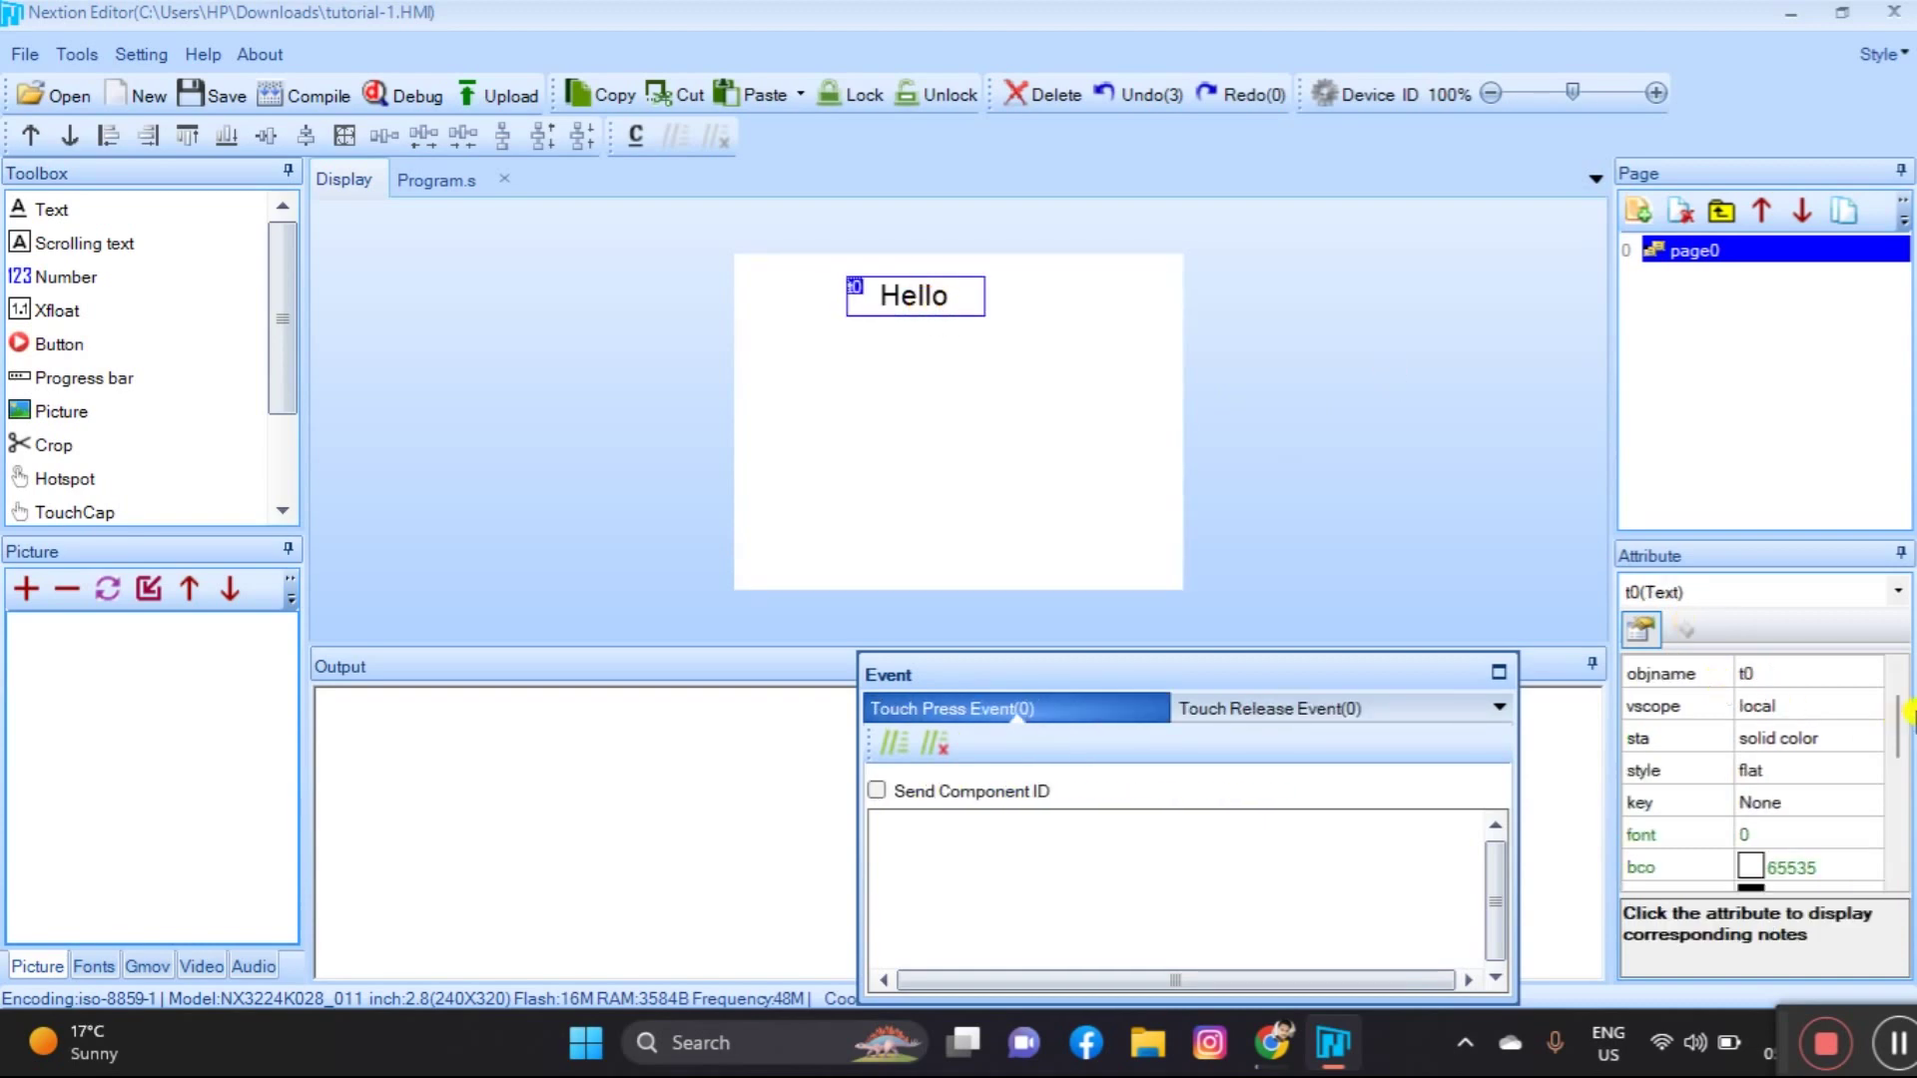
drag(1899, 719, 1900, 740)
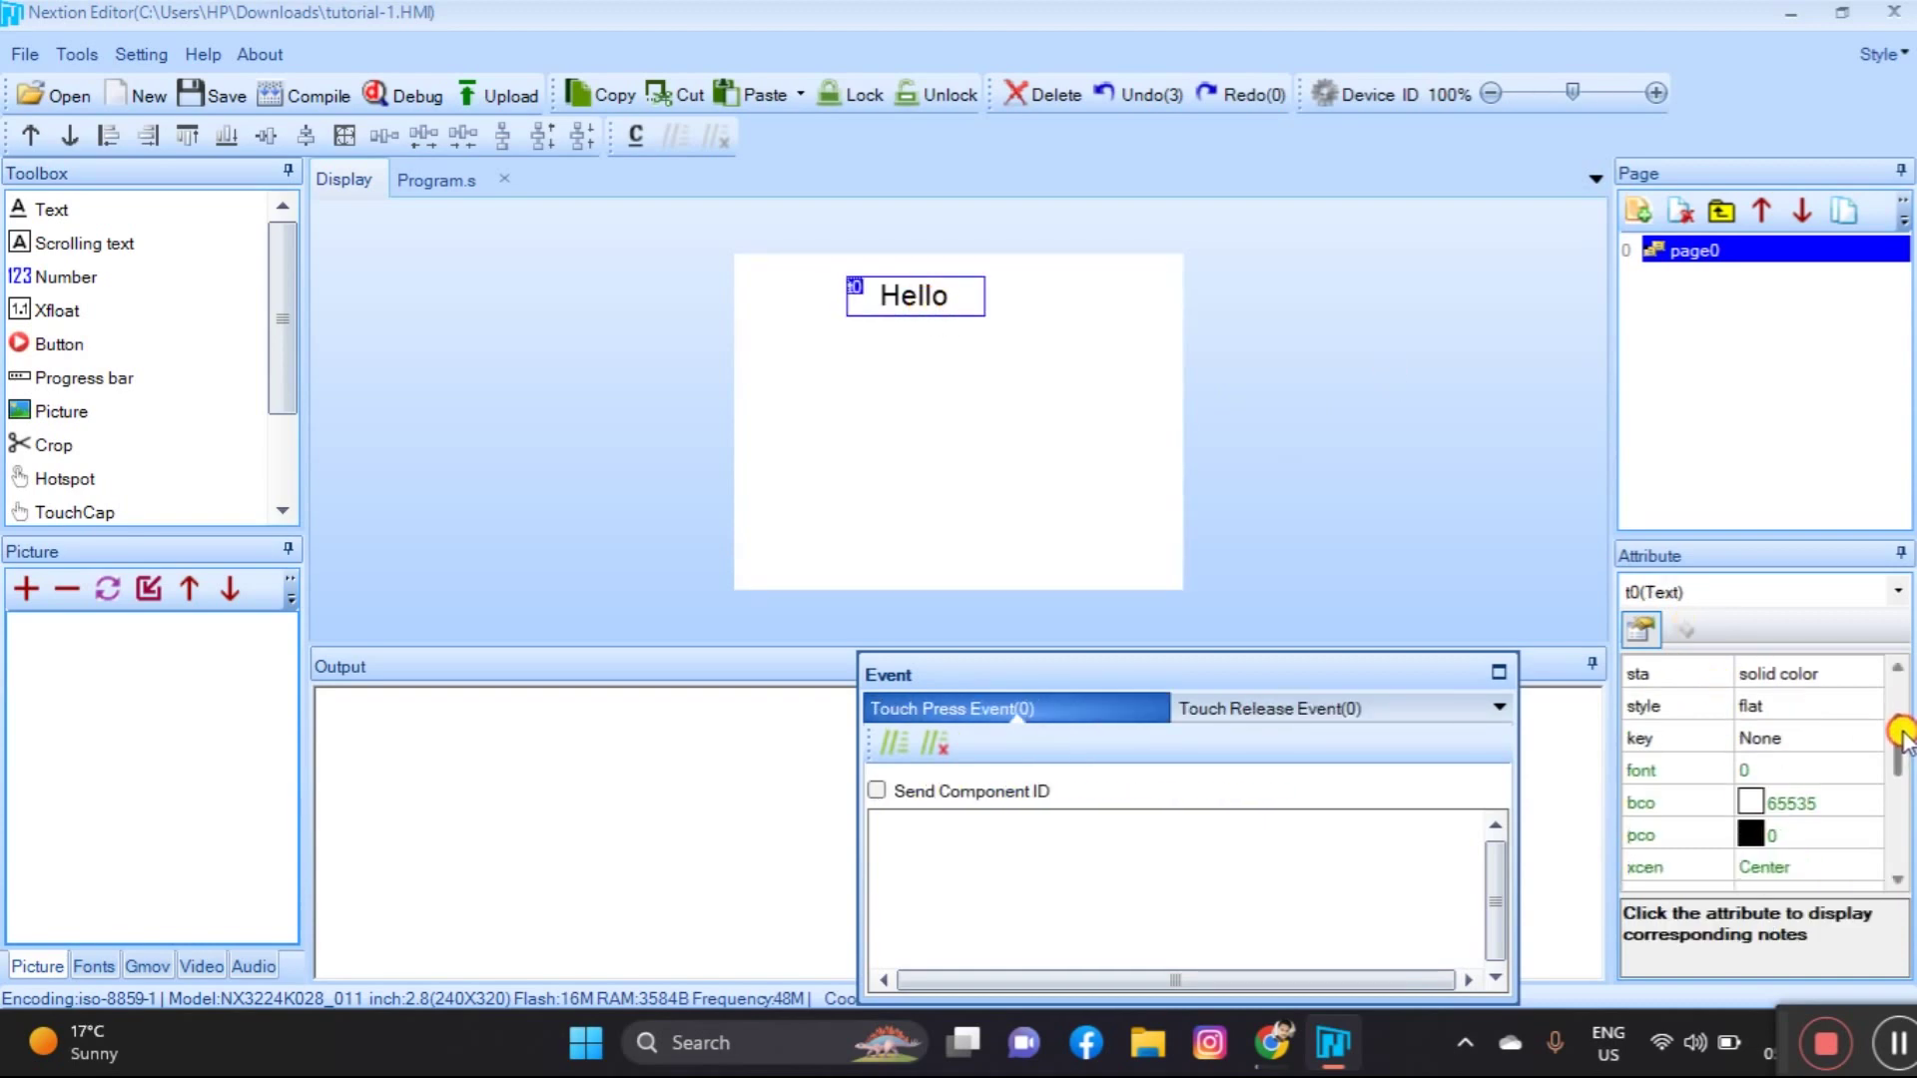
click(1759, 704)
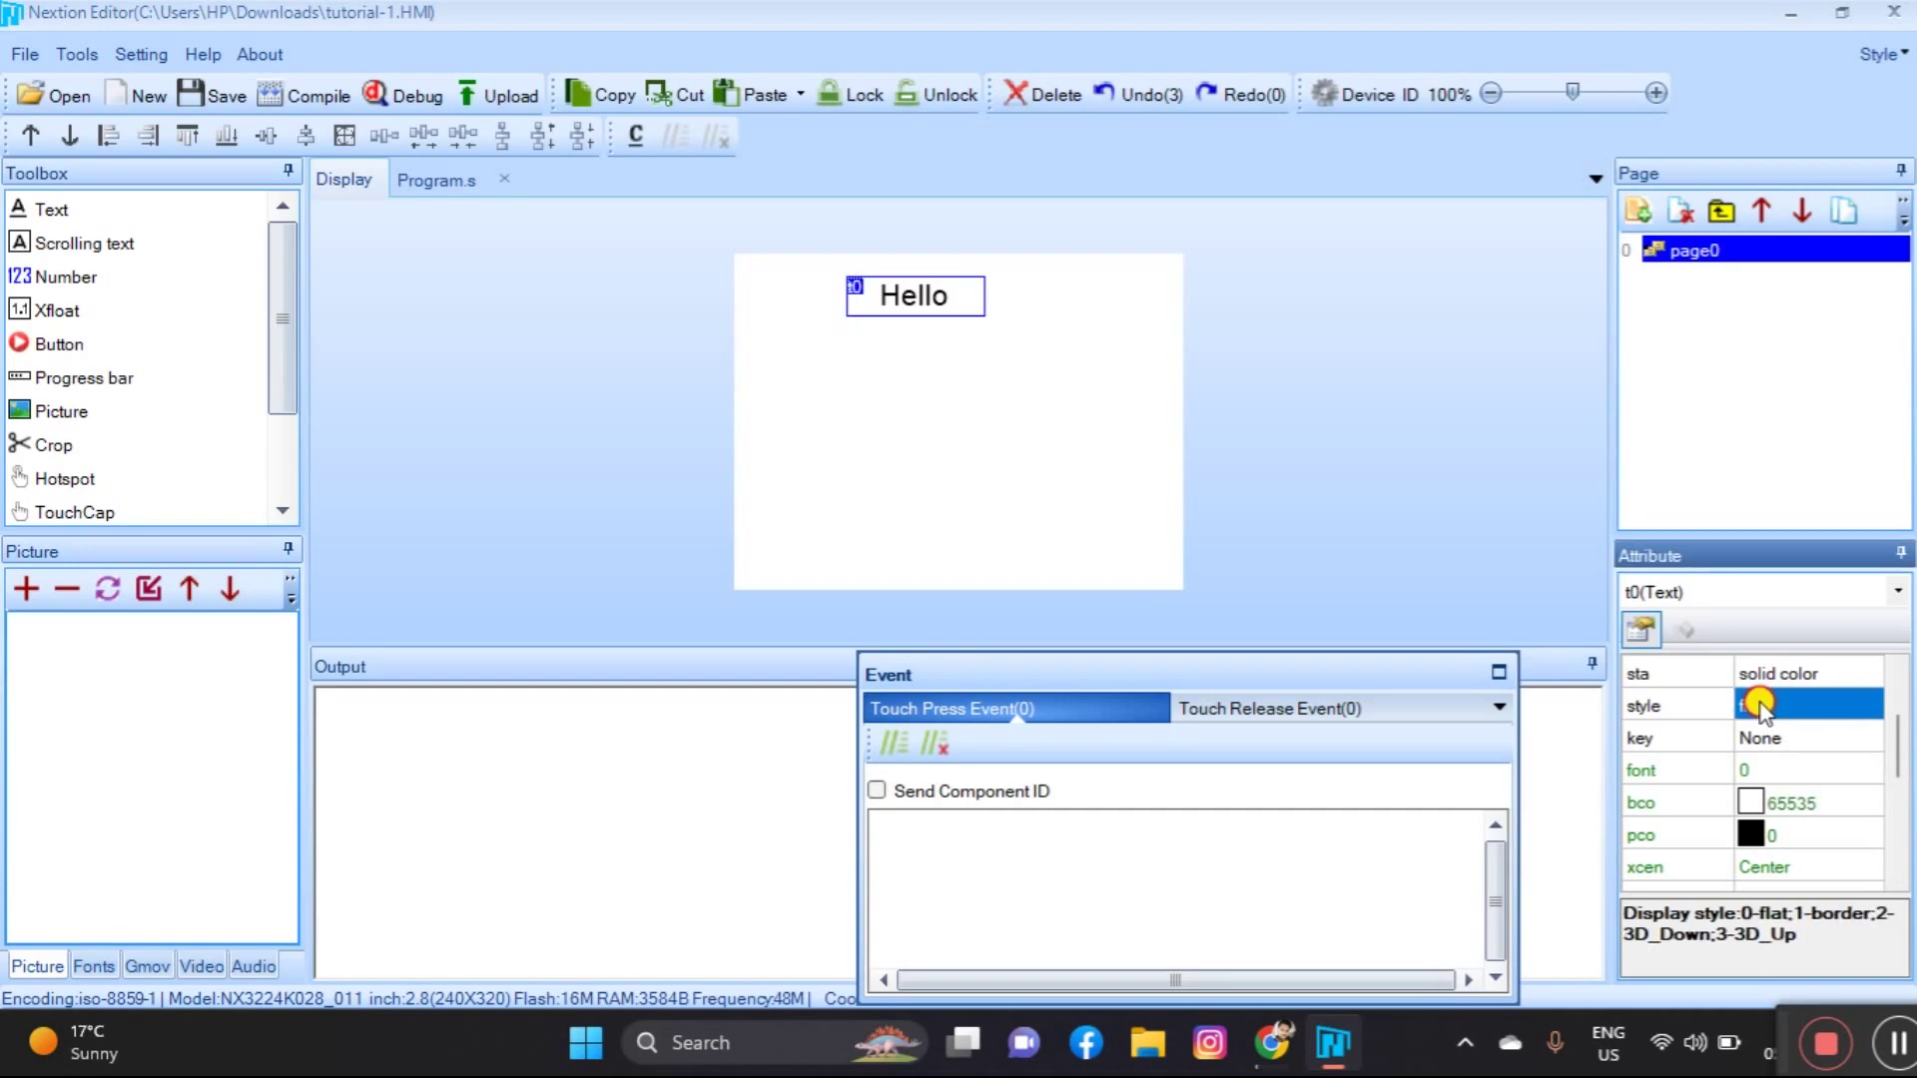
click(1759, 705)
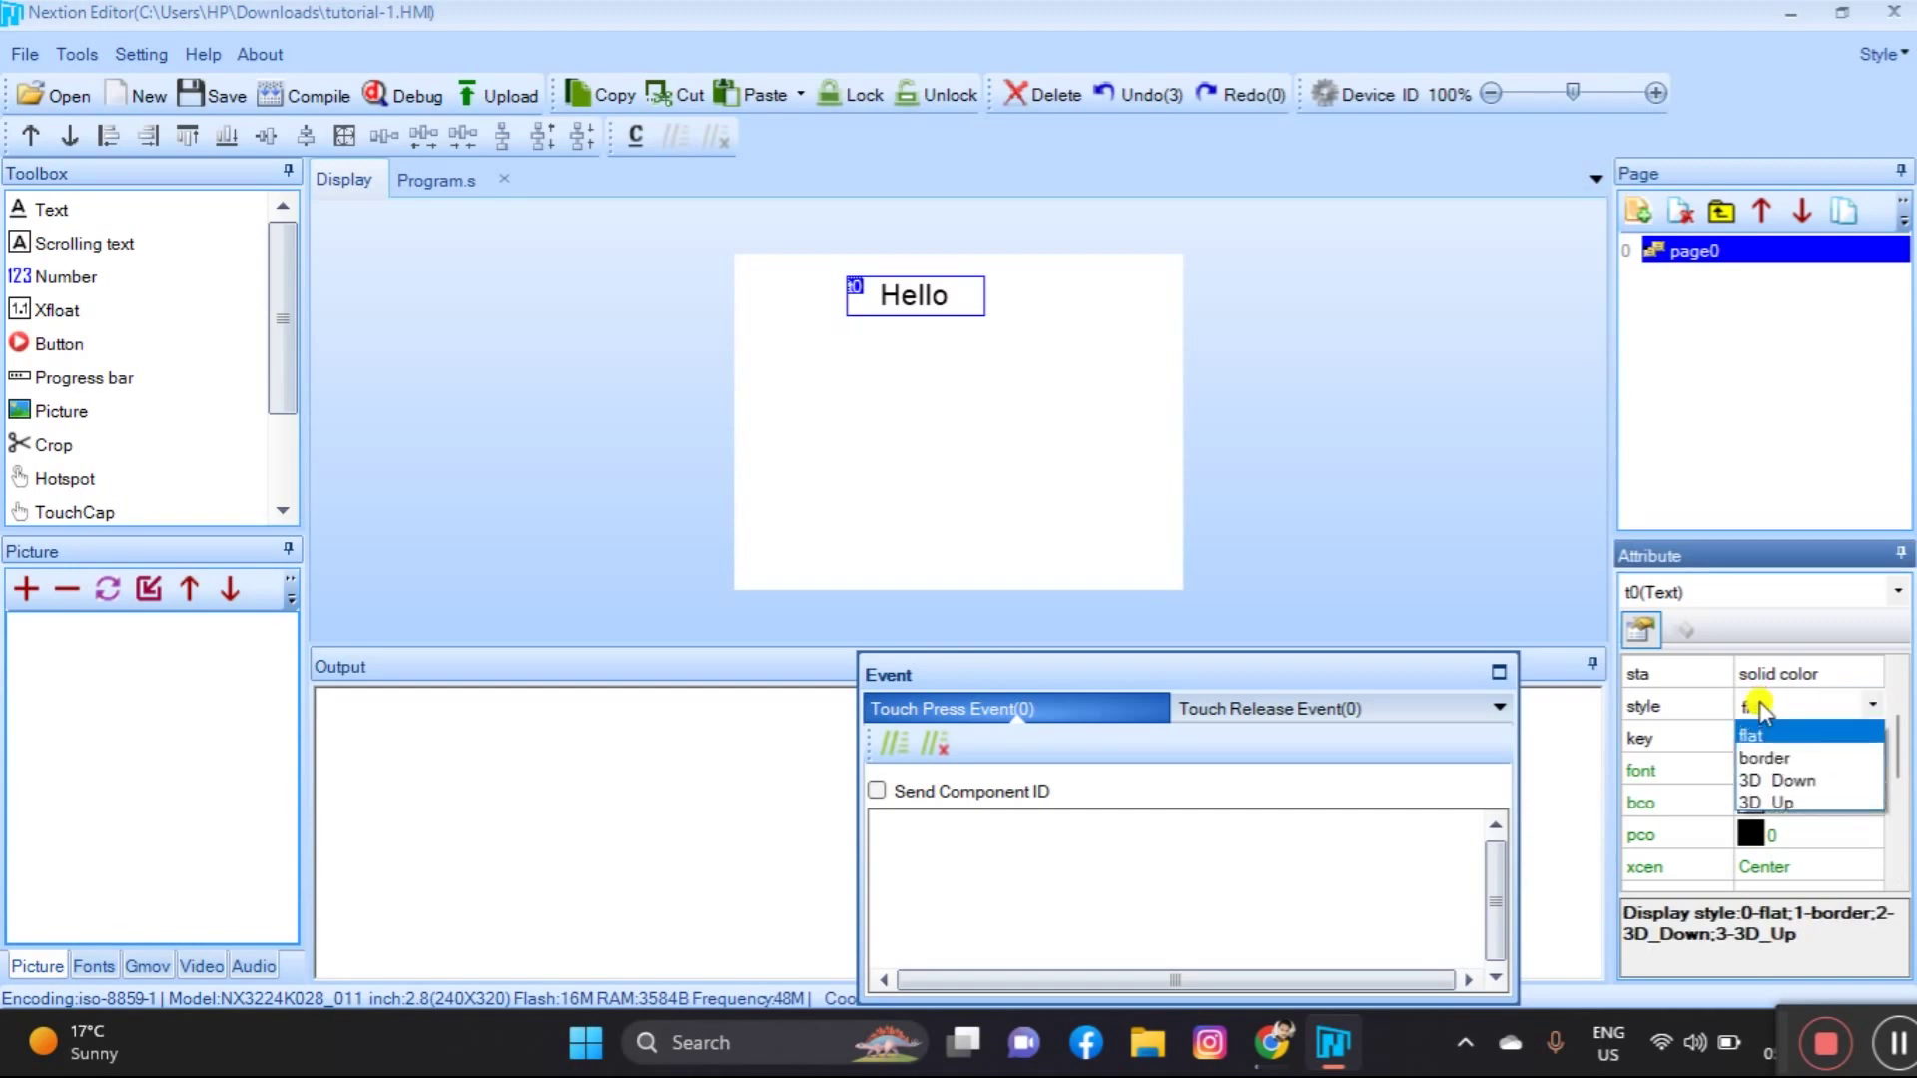
click(1778, 762)
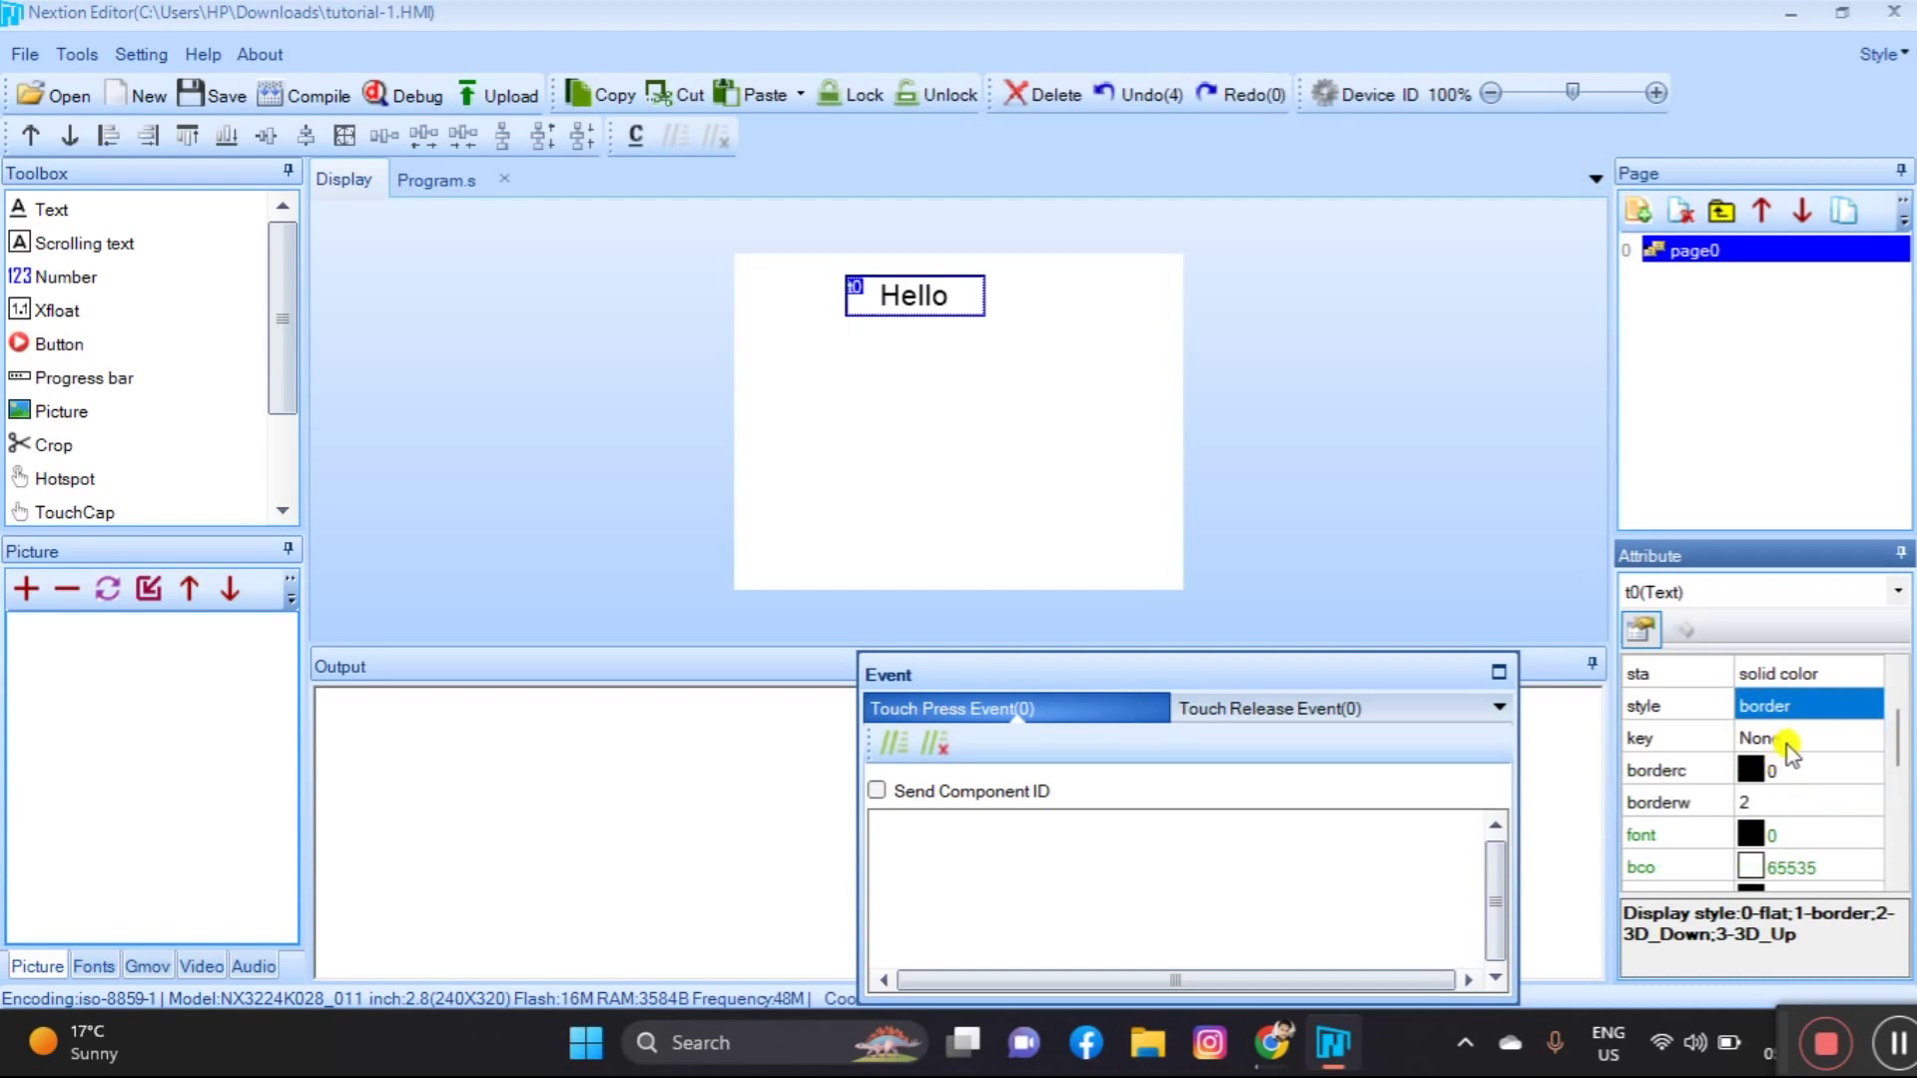
click(1752, 771)
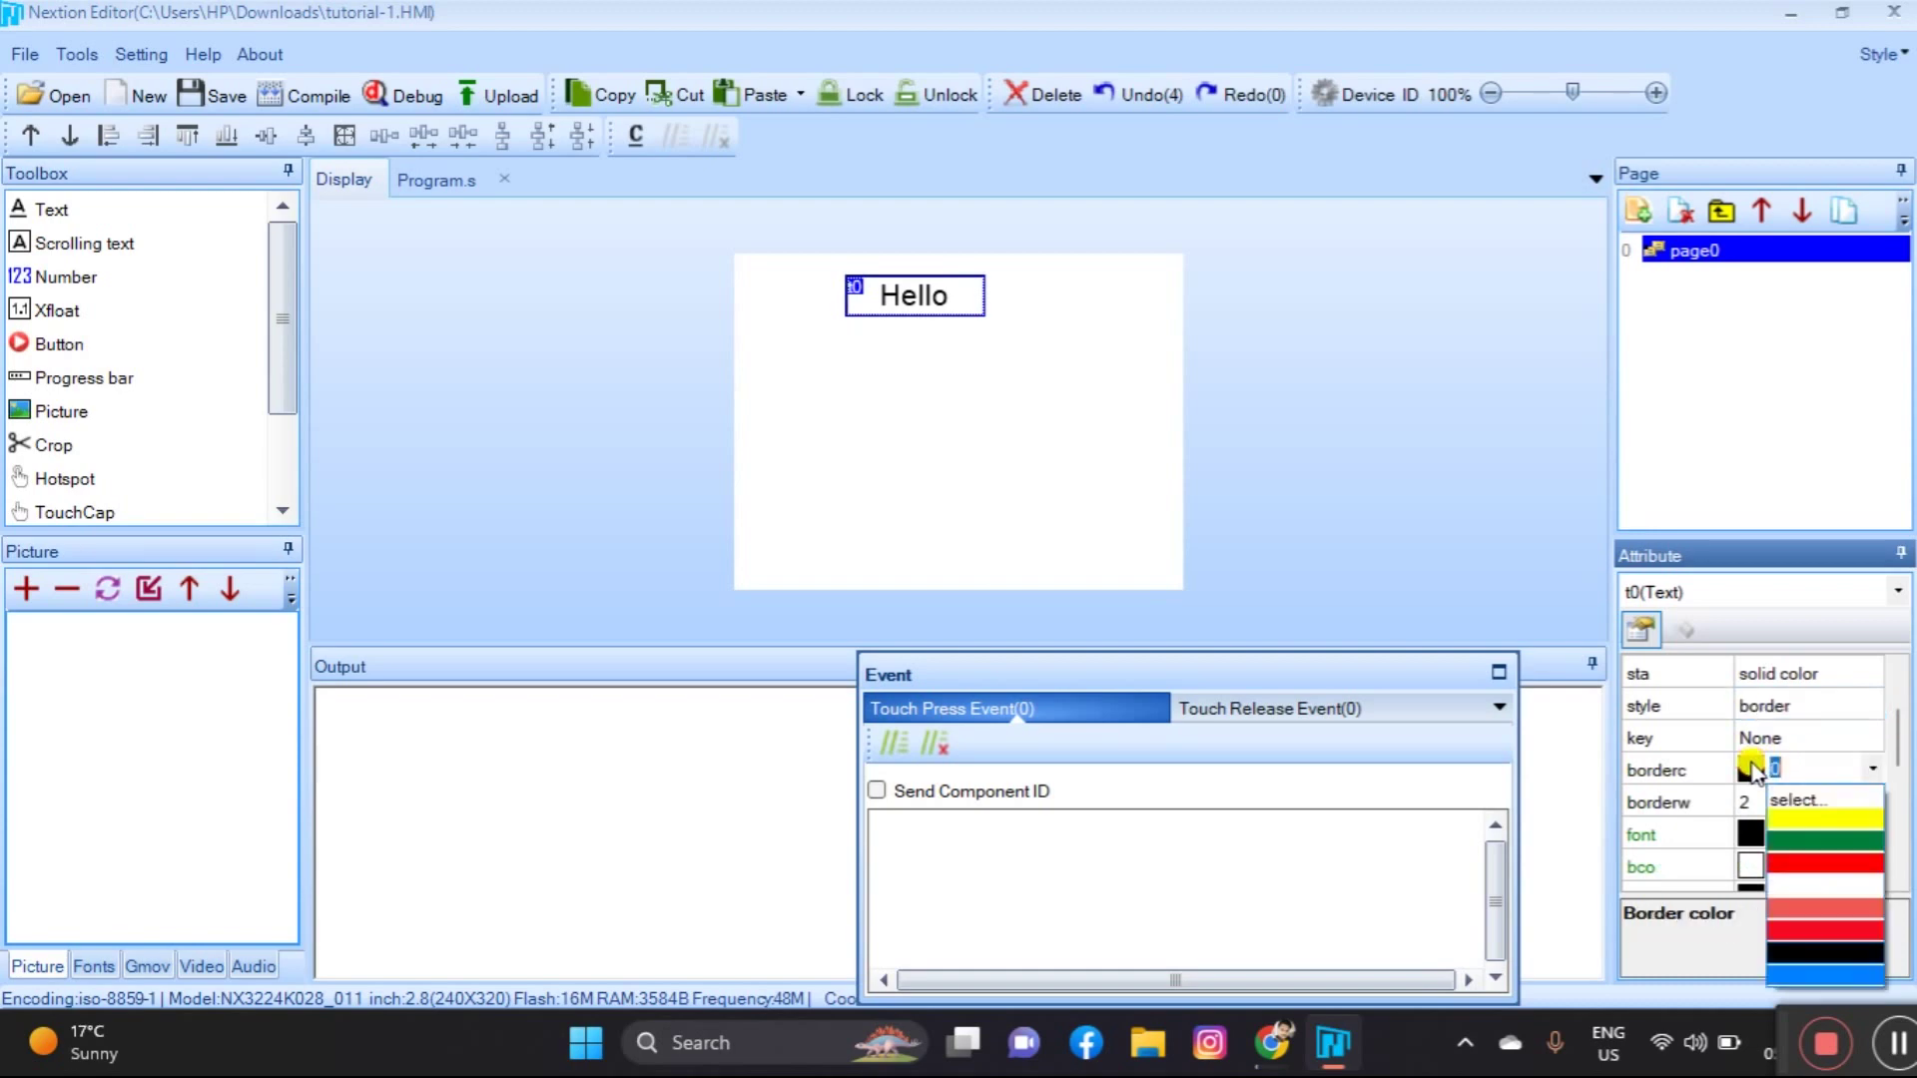
click(1793, 863)
click(1476, 487)
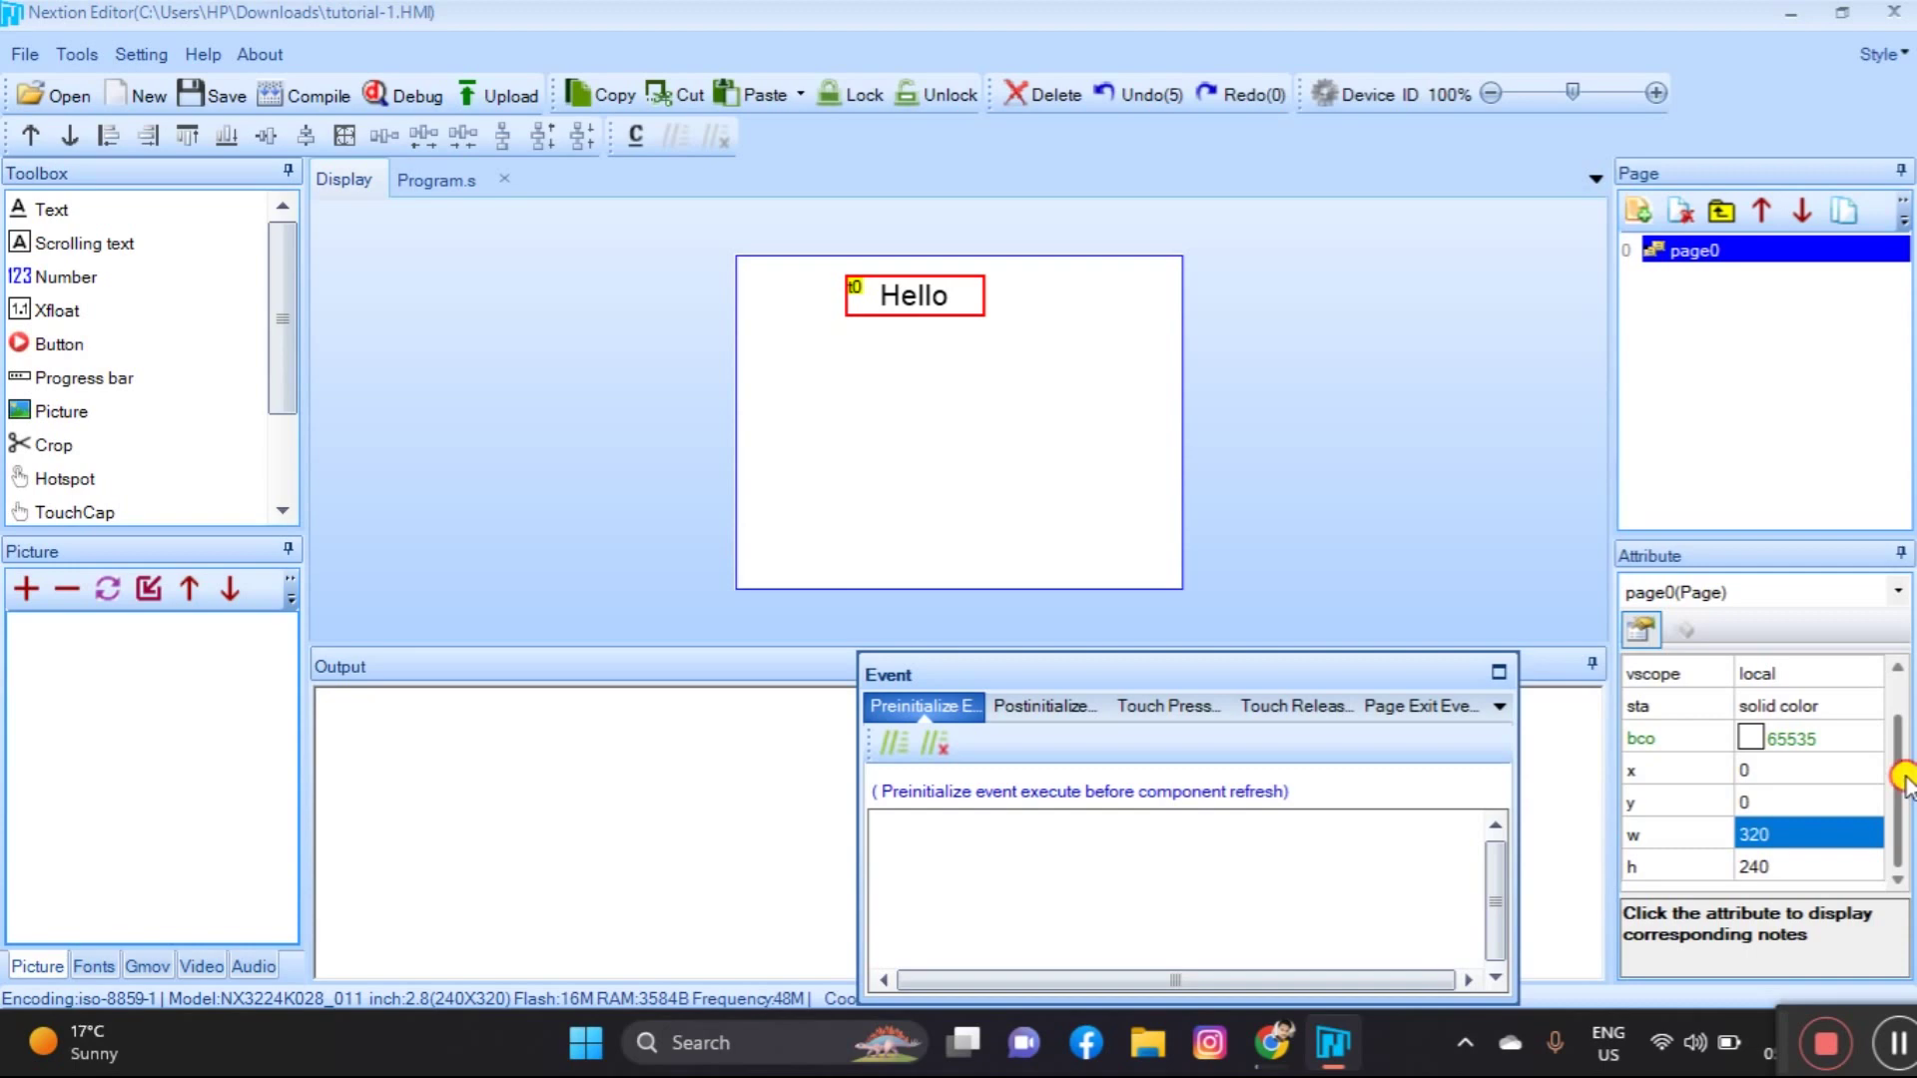
Set the Hello text's background color to yellow
drag(1903, 781, 1895, 839)
click(947, 298)
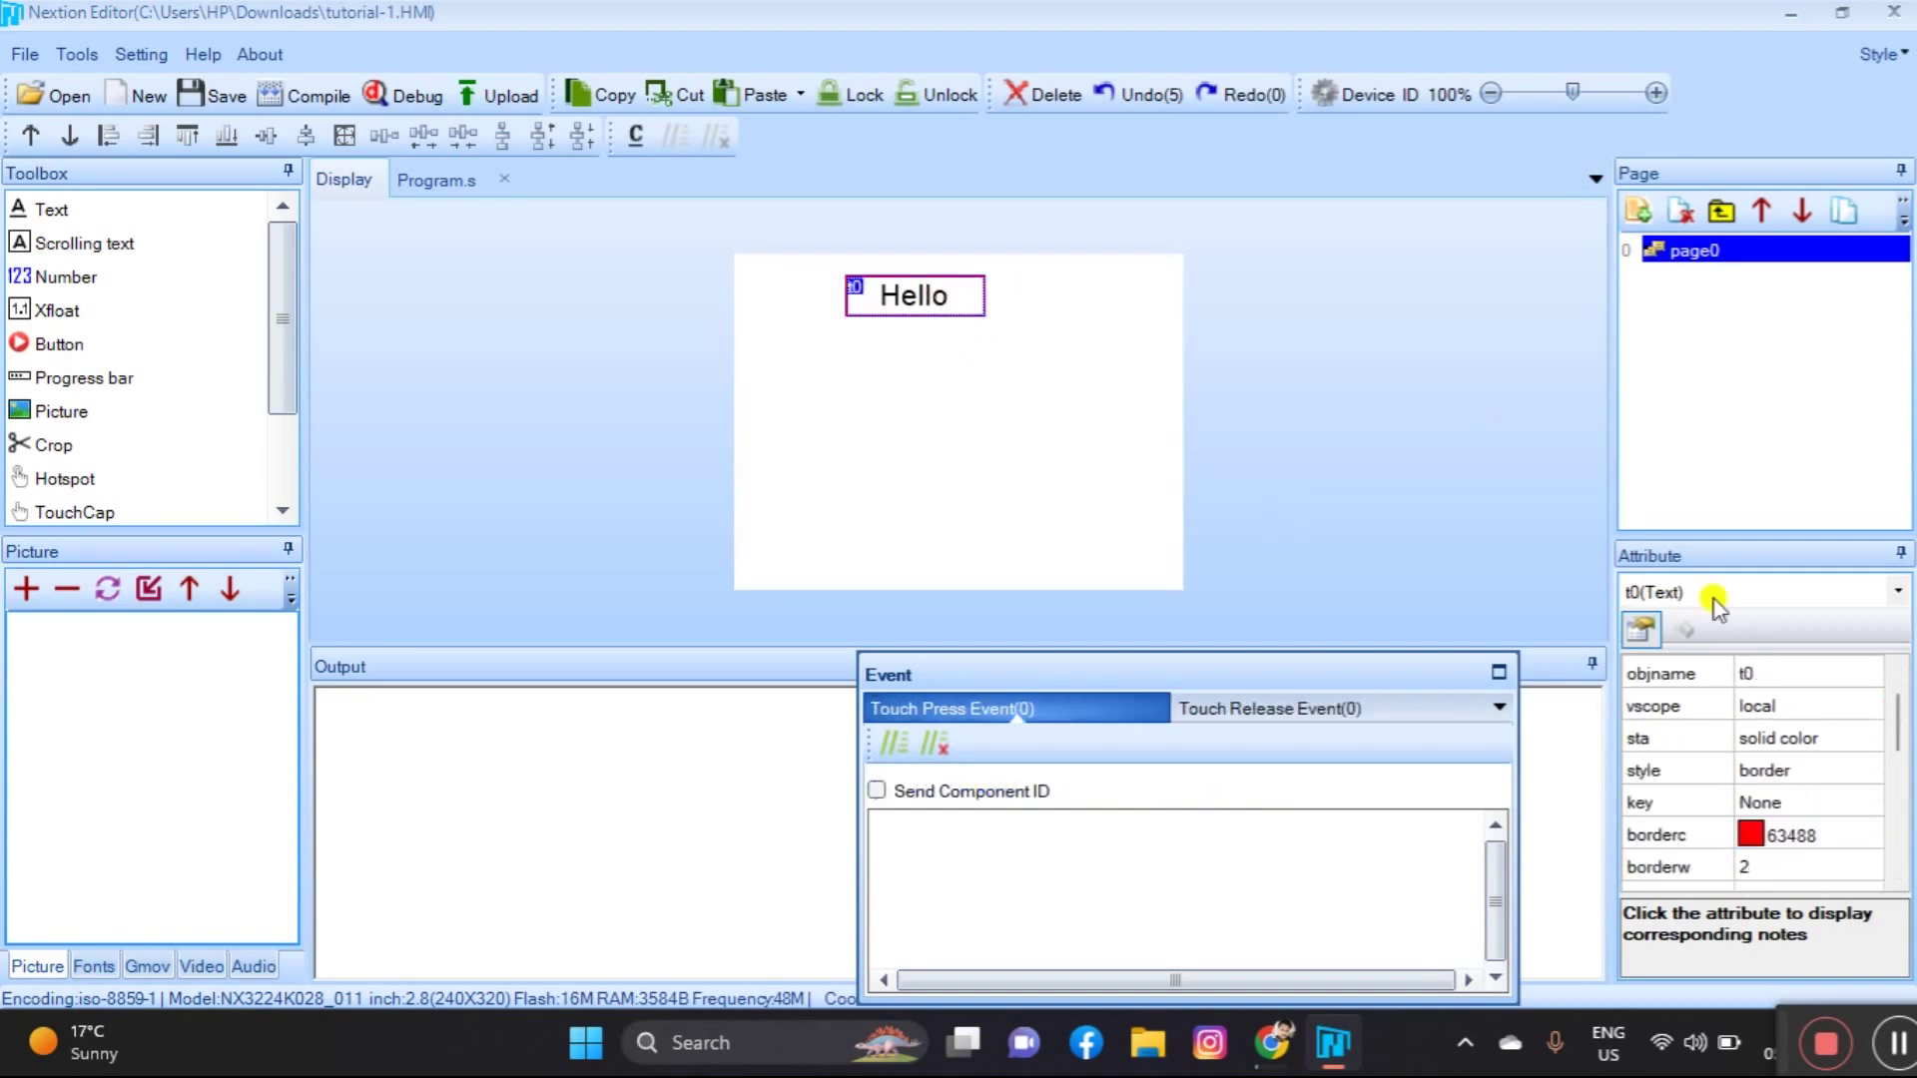
drag(1903, 689, 1900, 777)
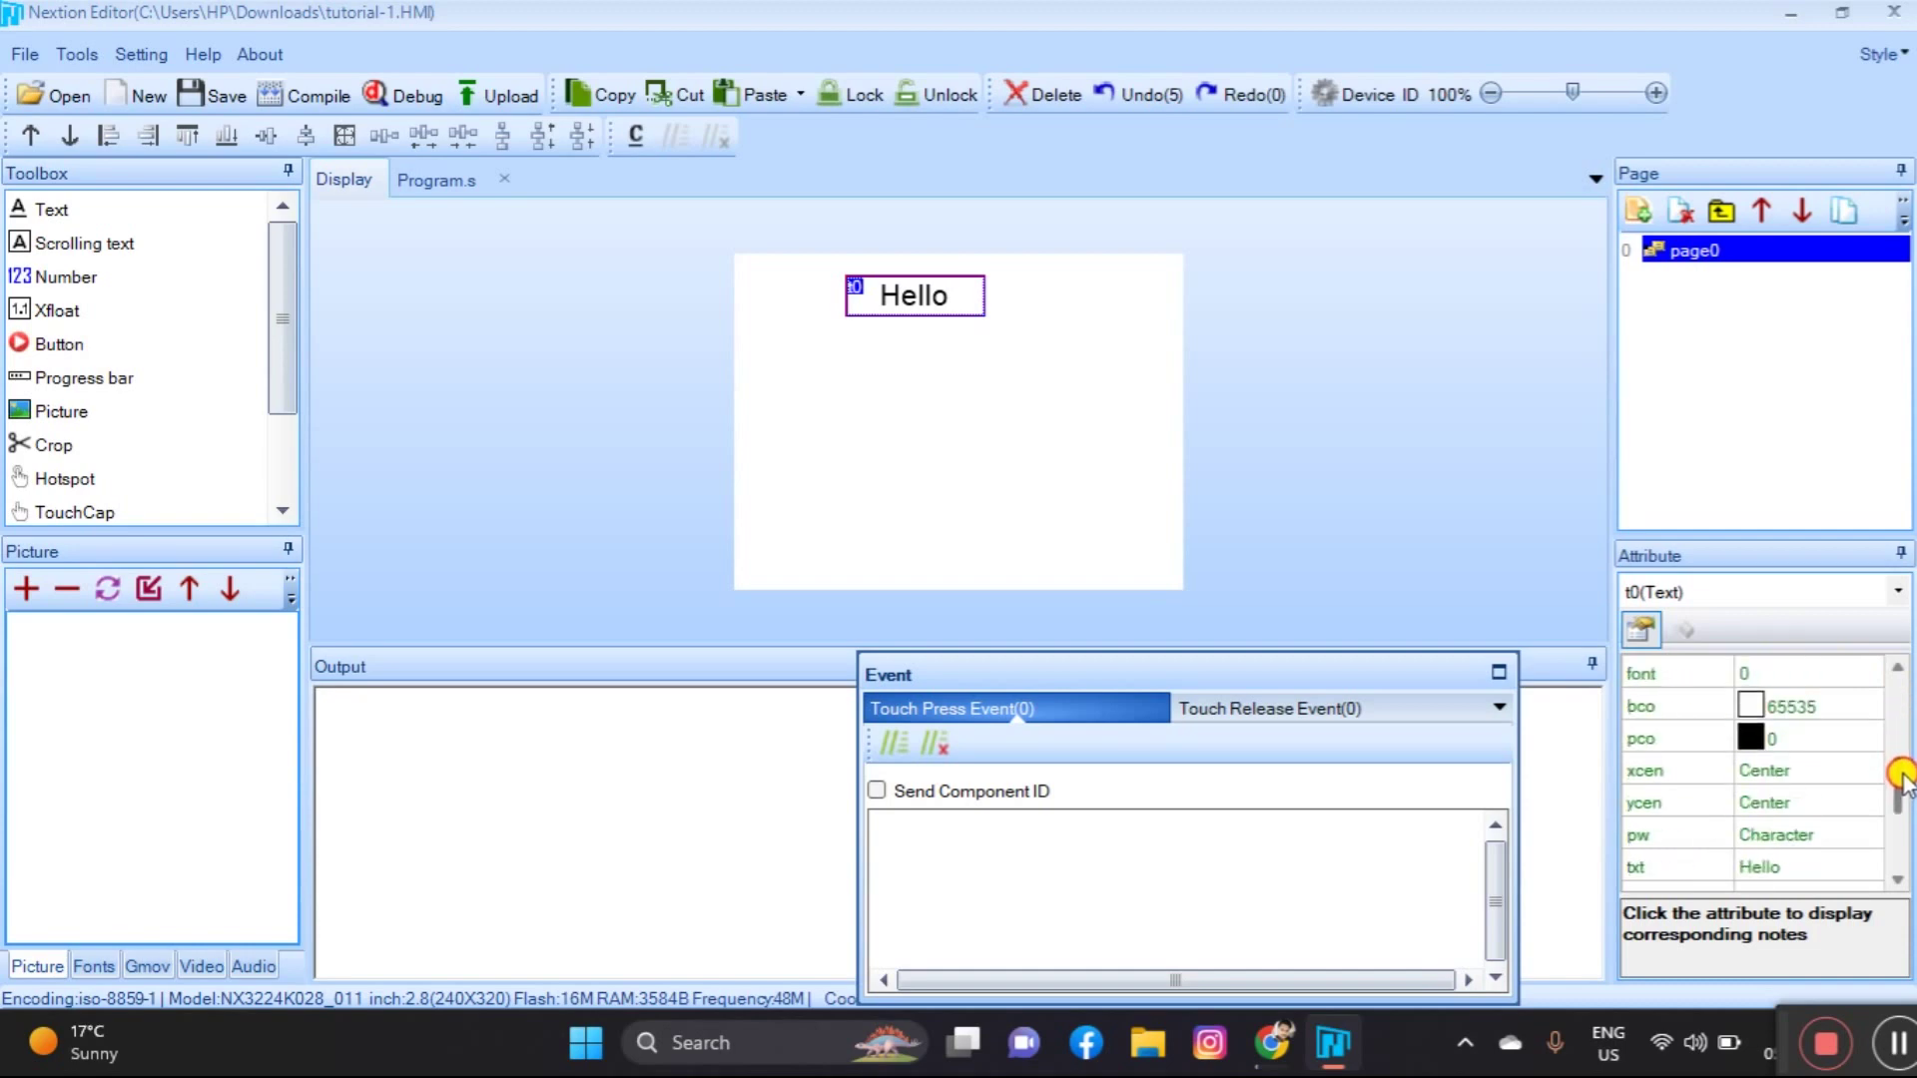
click(1747, 708)
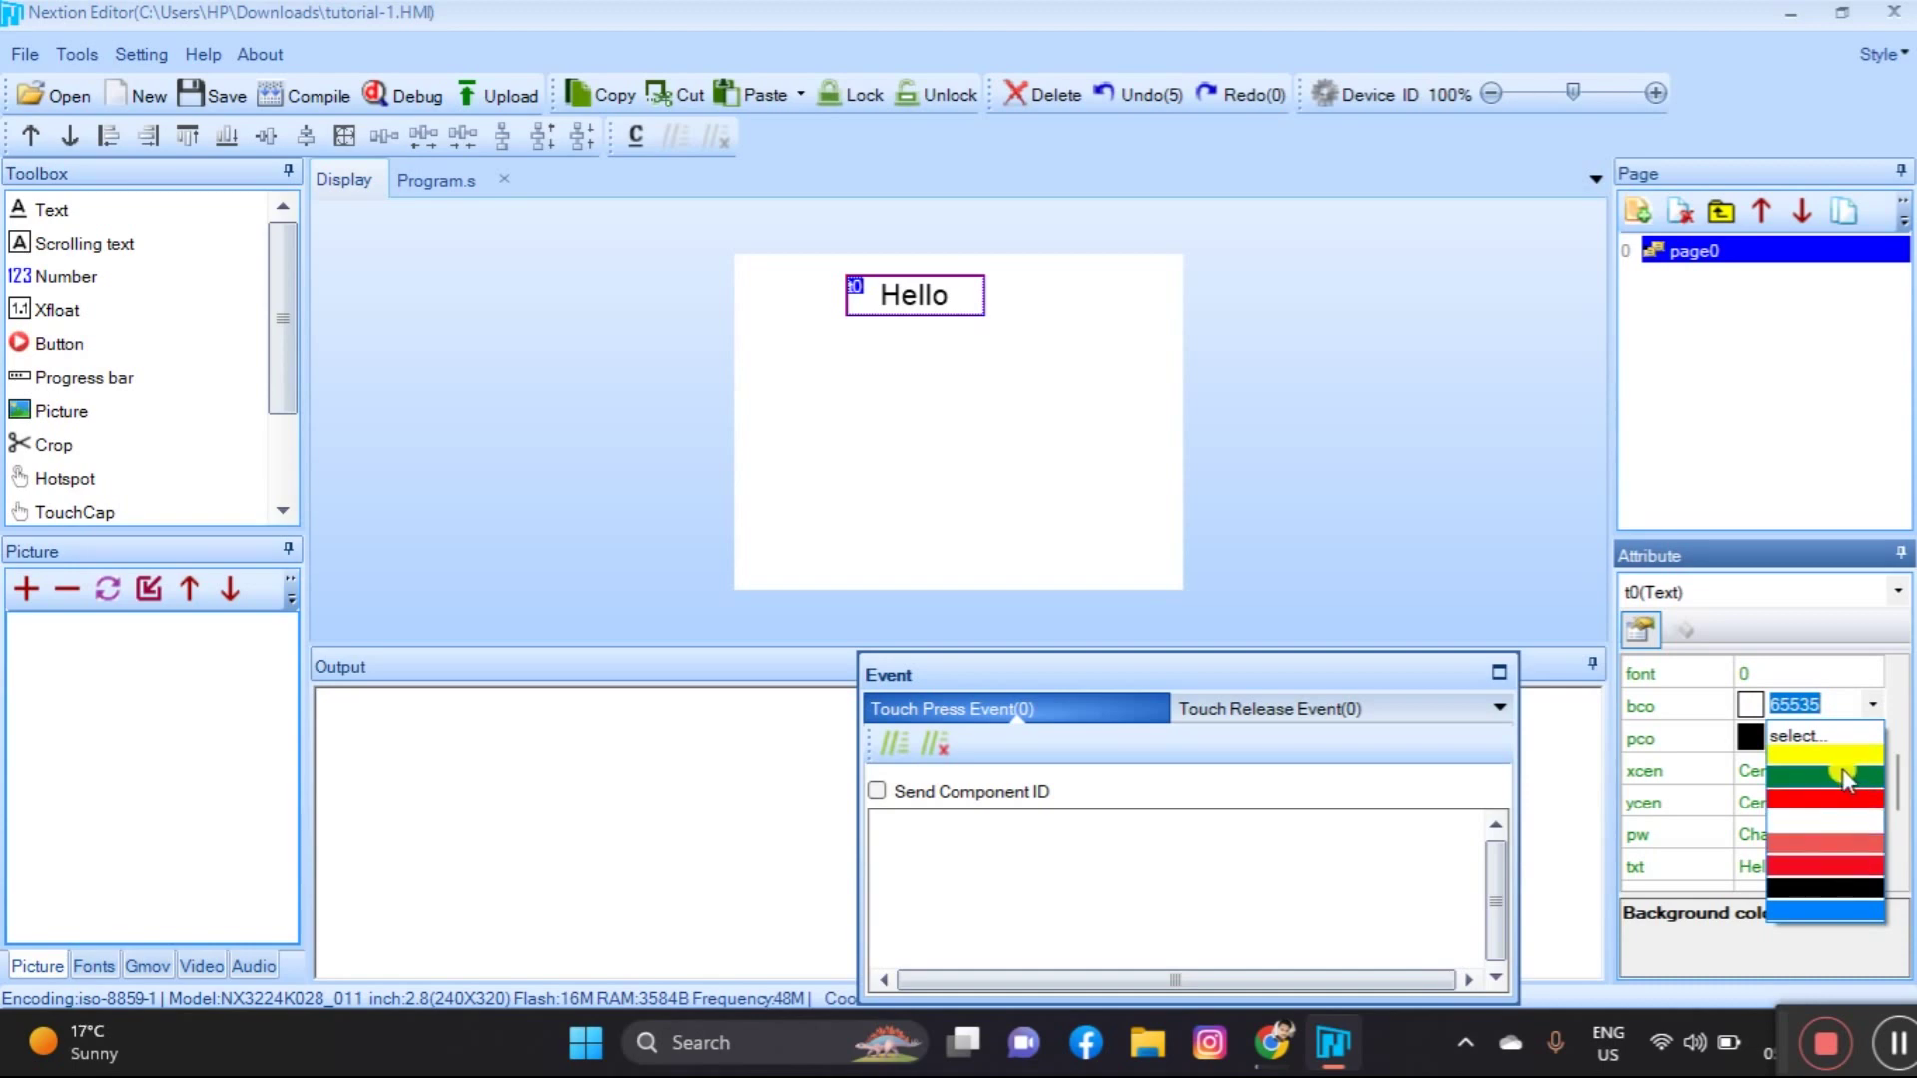
click(1840, 756)
Try a white font color on the Hello text and set it back to black
click(1747, 741)
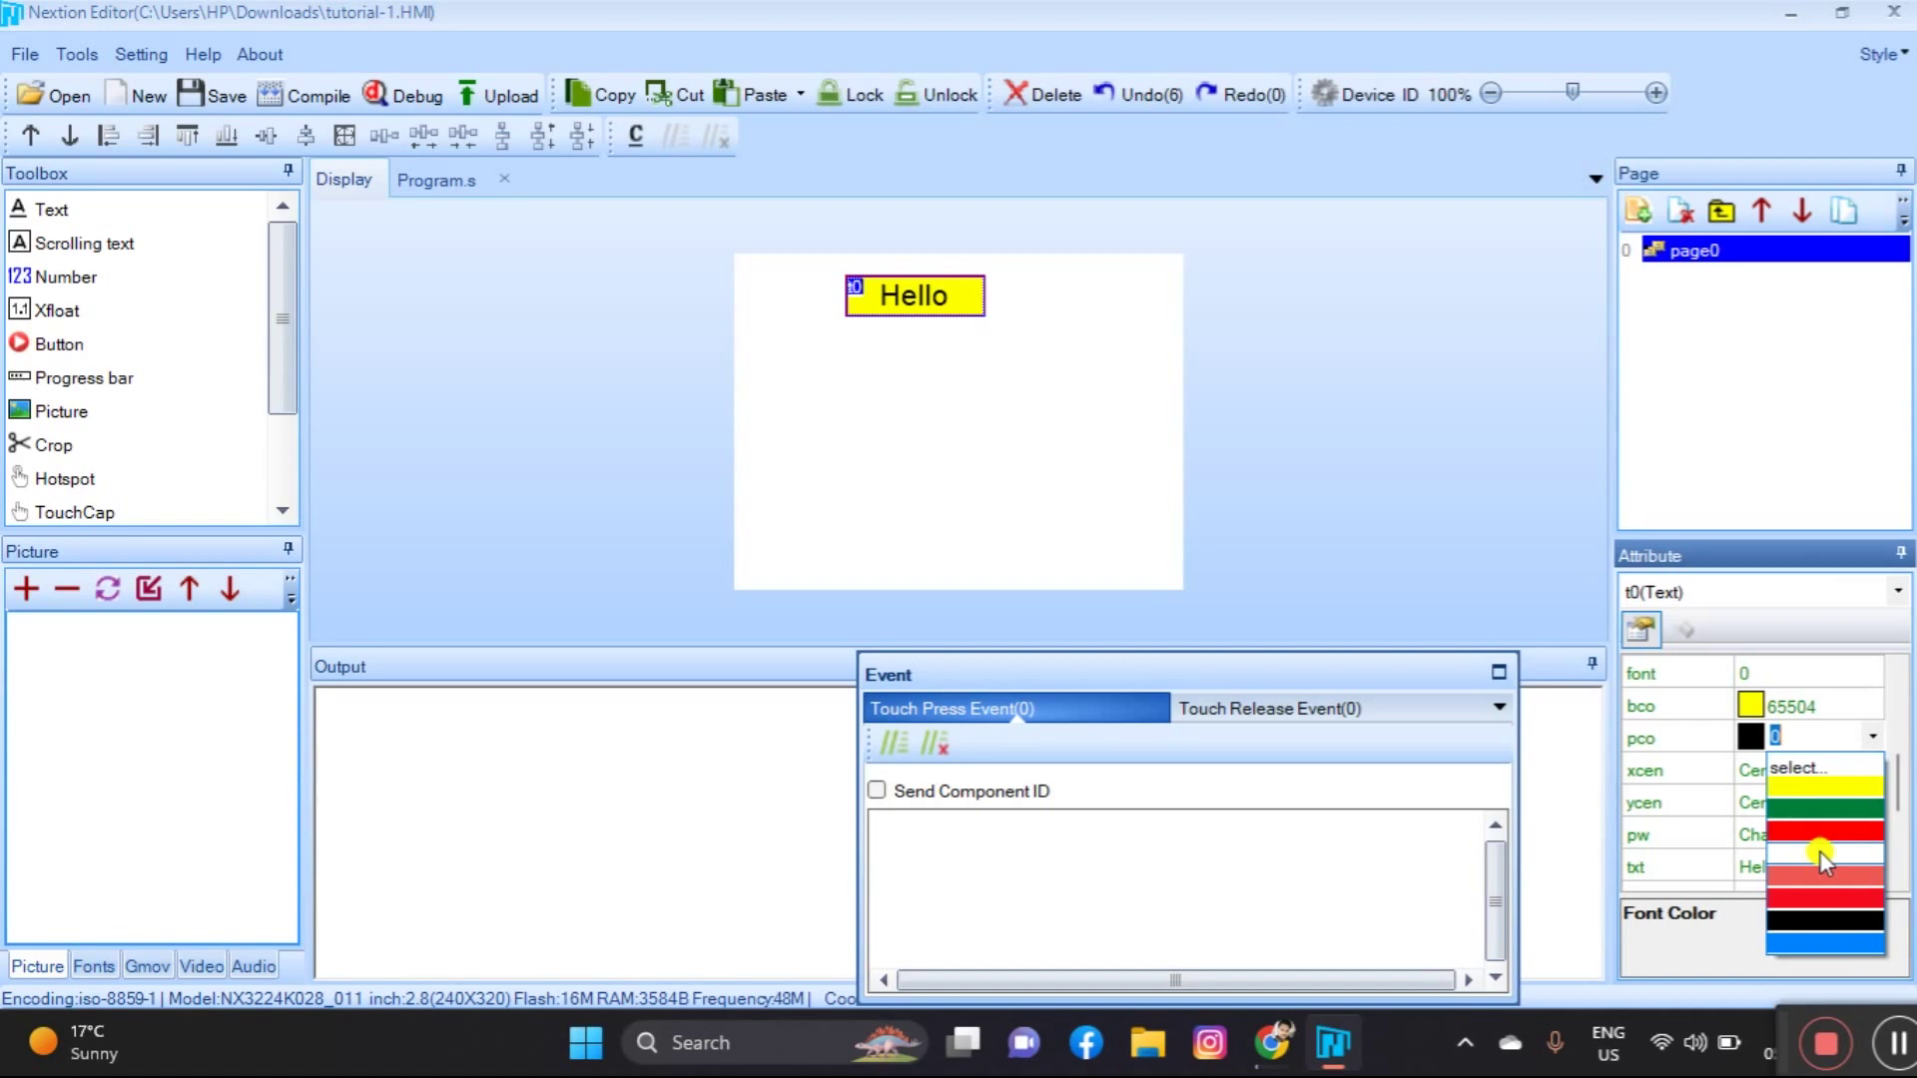
click(1819, 853)
click(1753, 737)
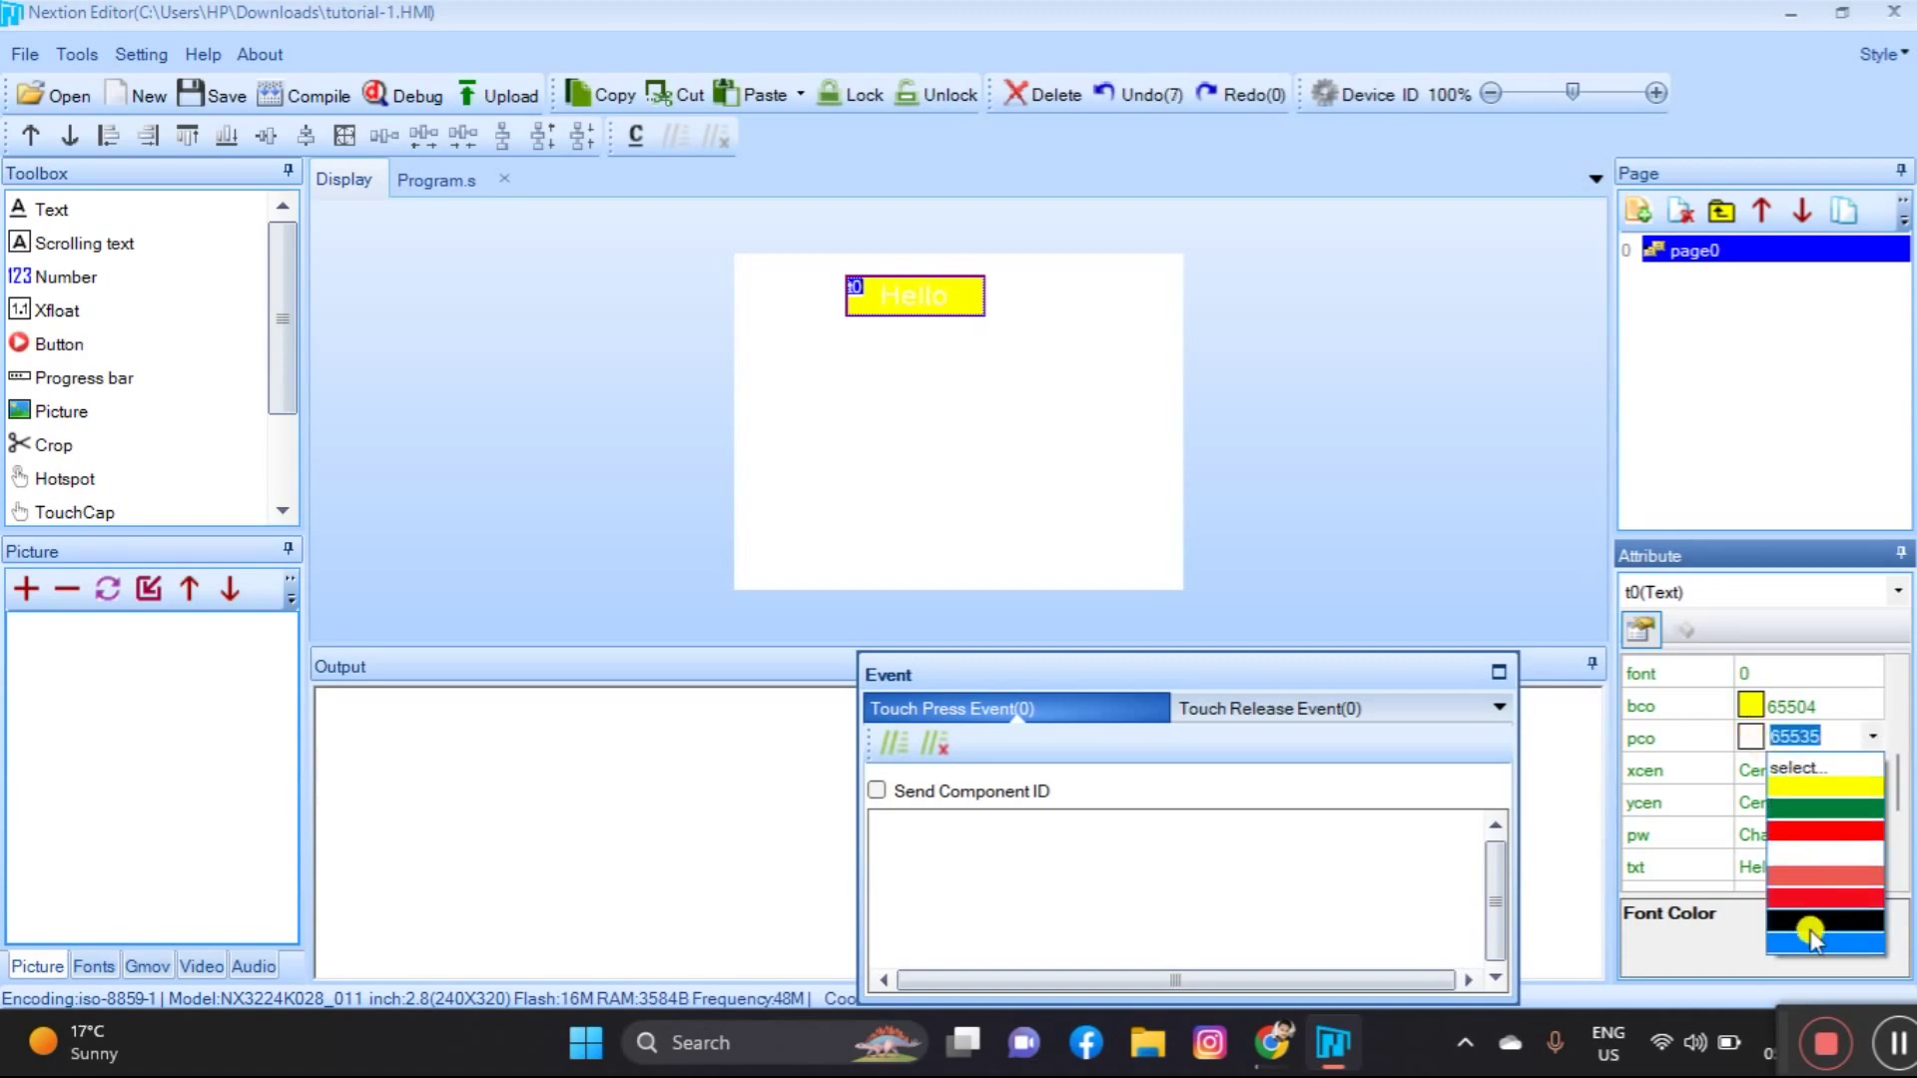
click(1809, 918)
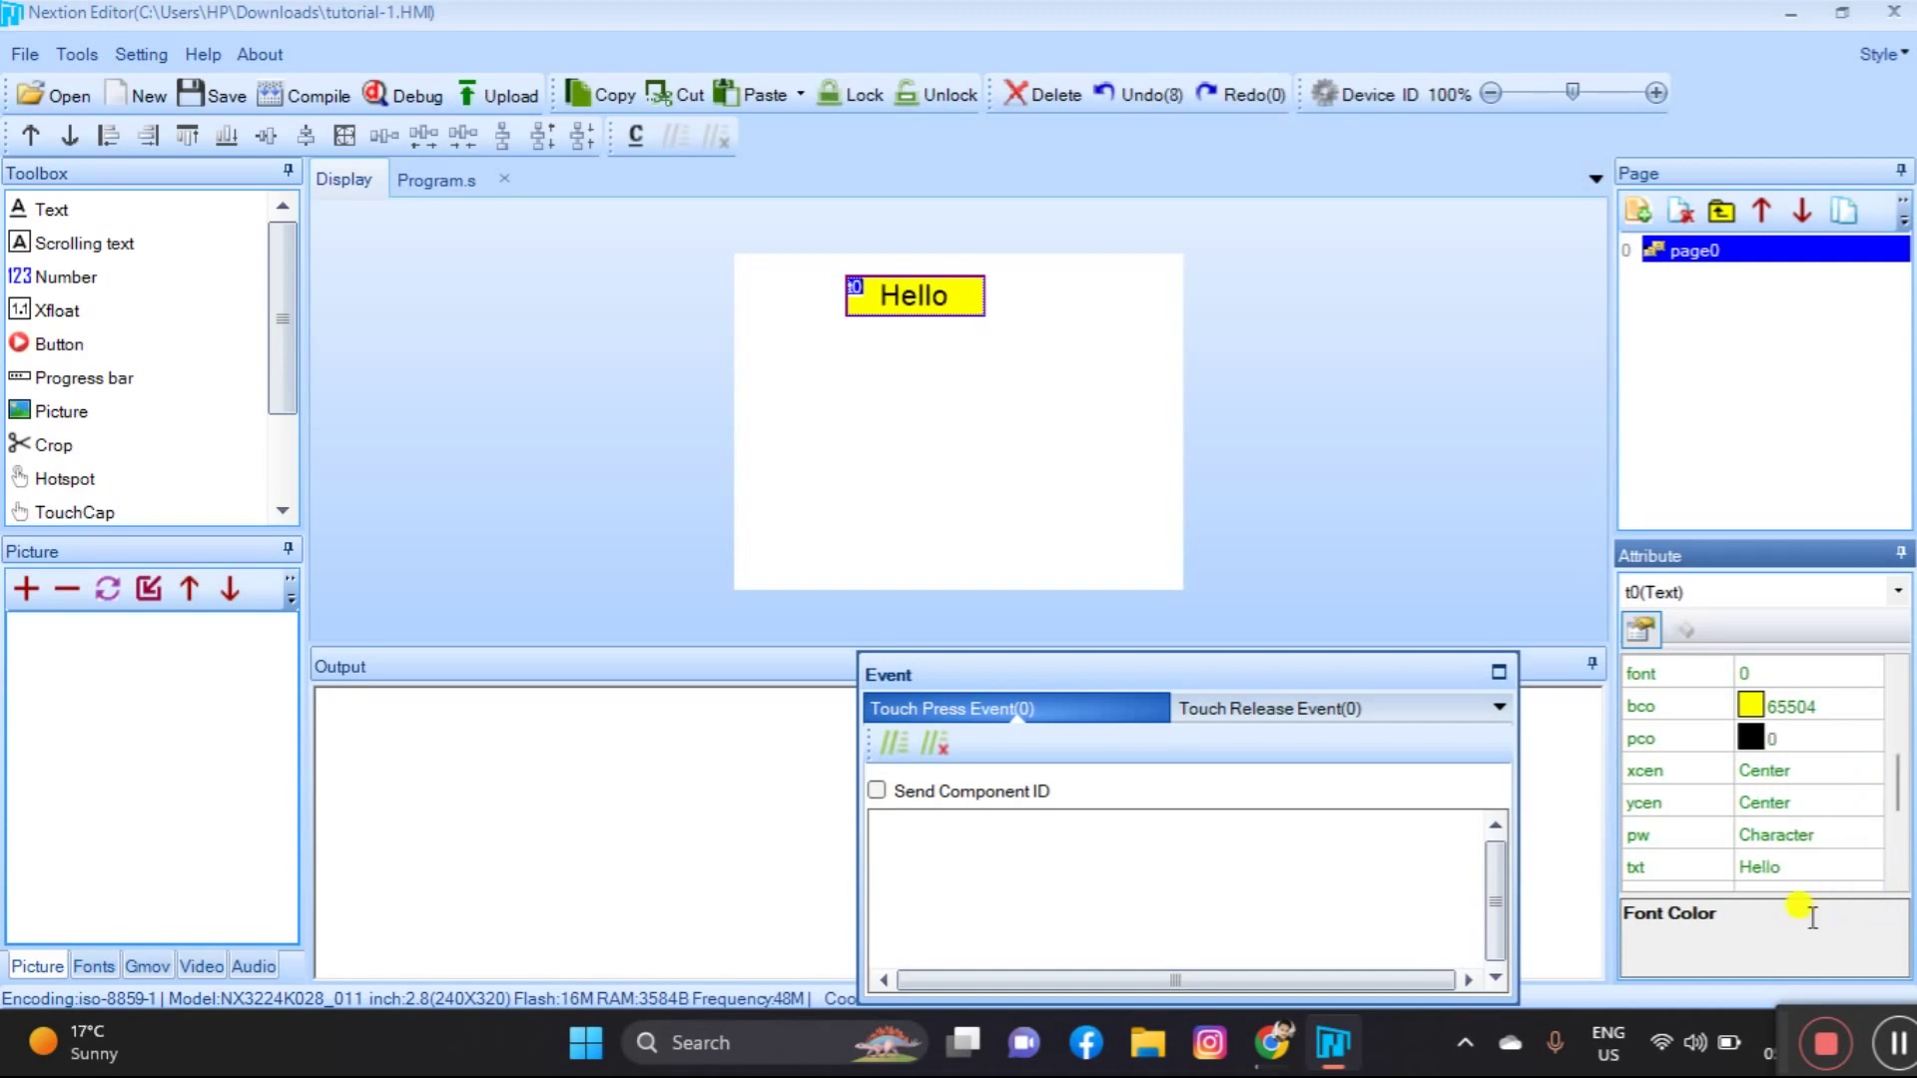
click(1448, 460)
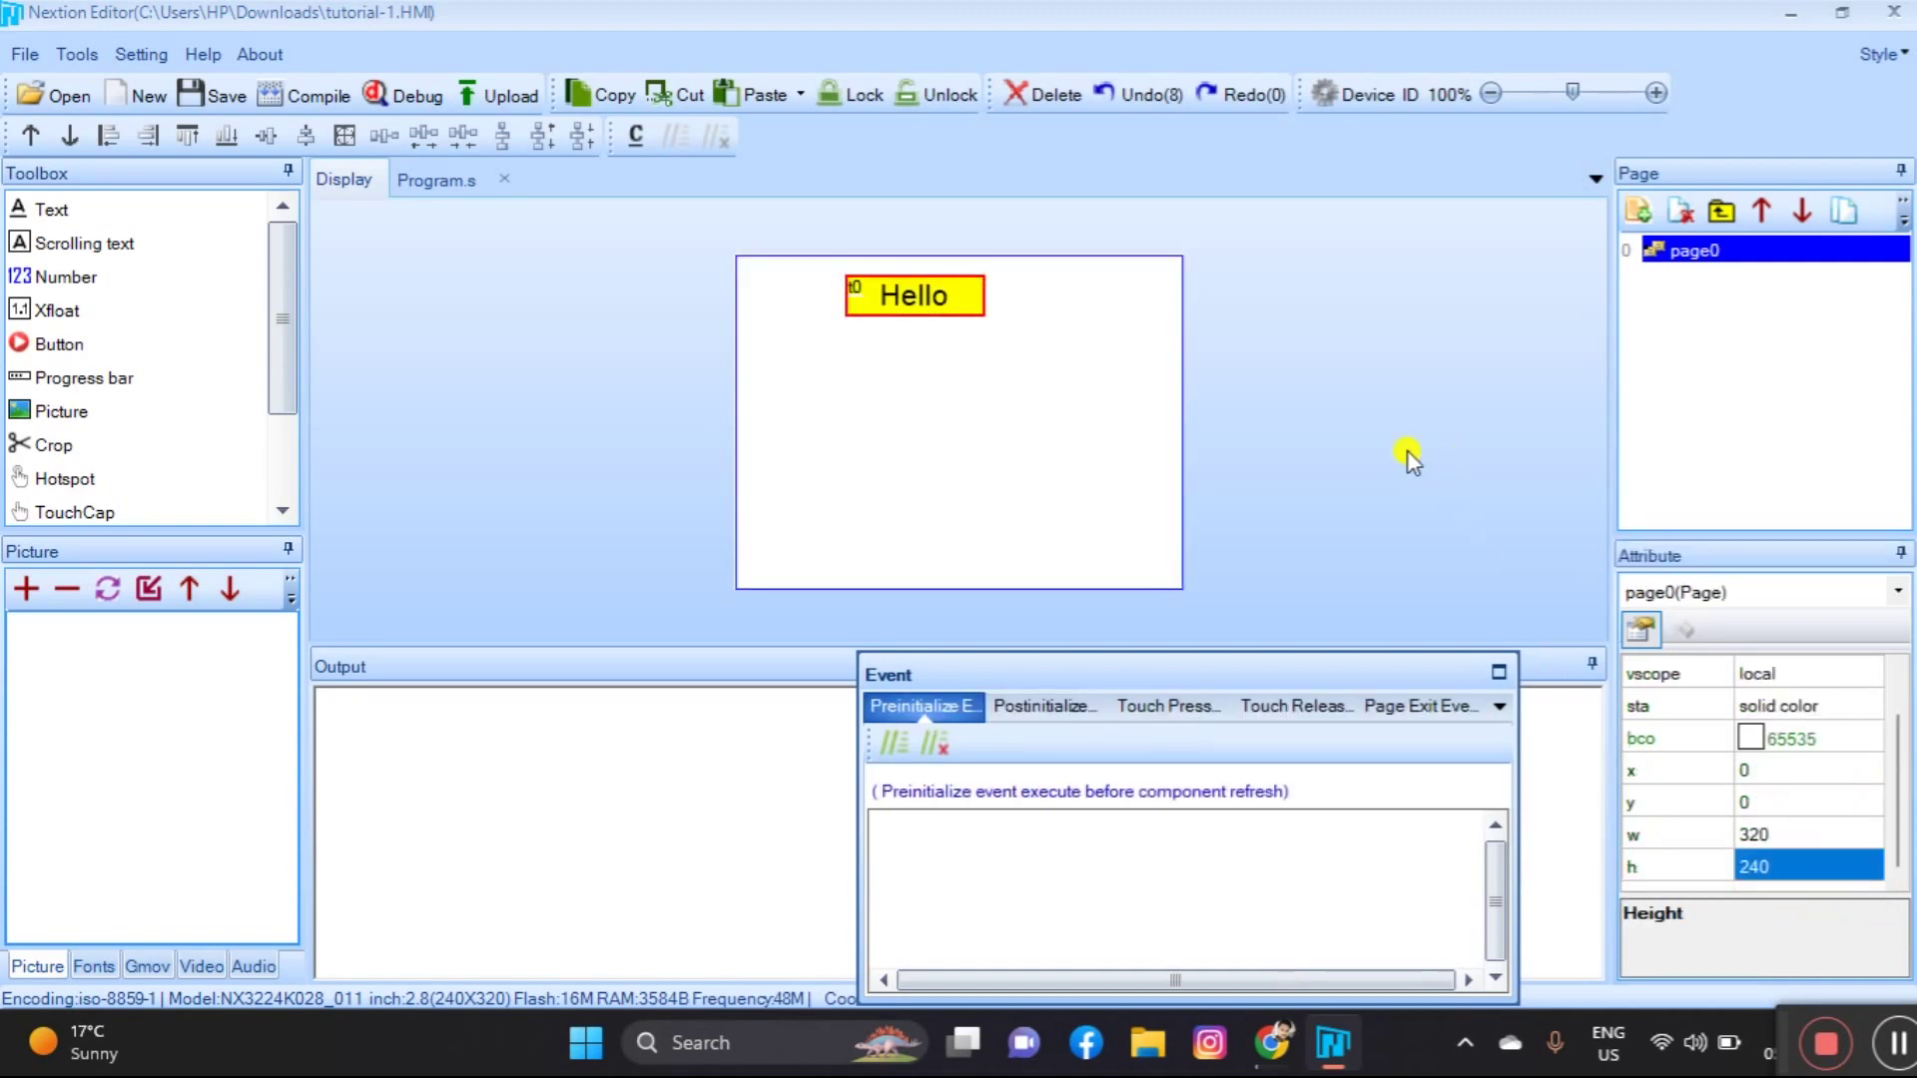
Shift the Hello text slightly right and up so it sits closer to the top edge of page0
drag(949, 305, 970, 306)
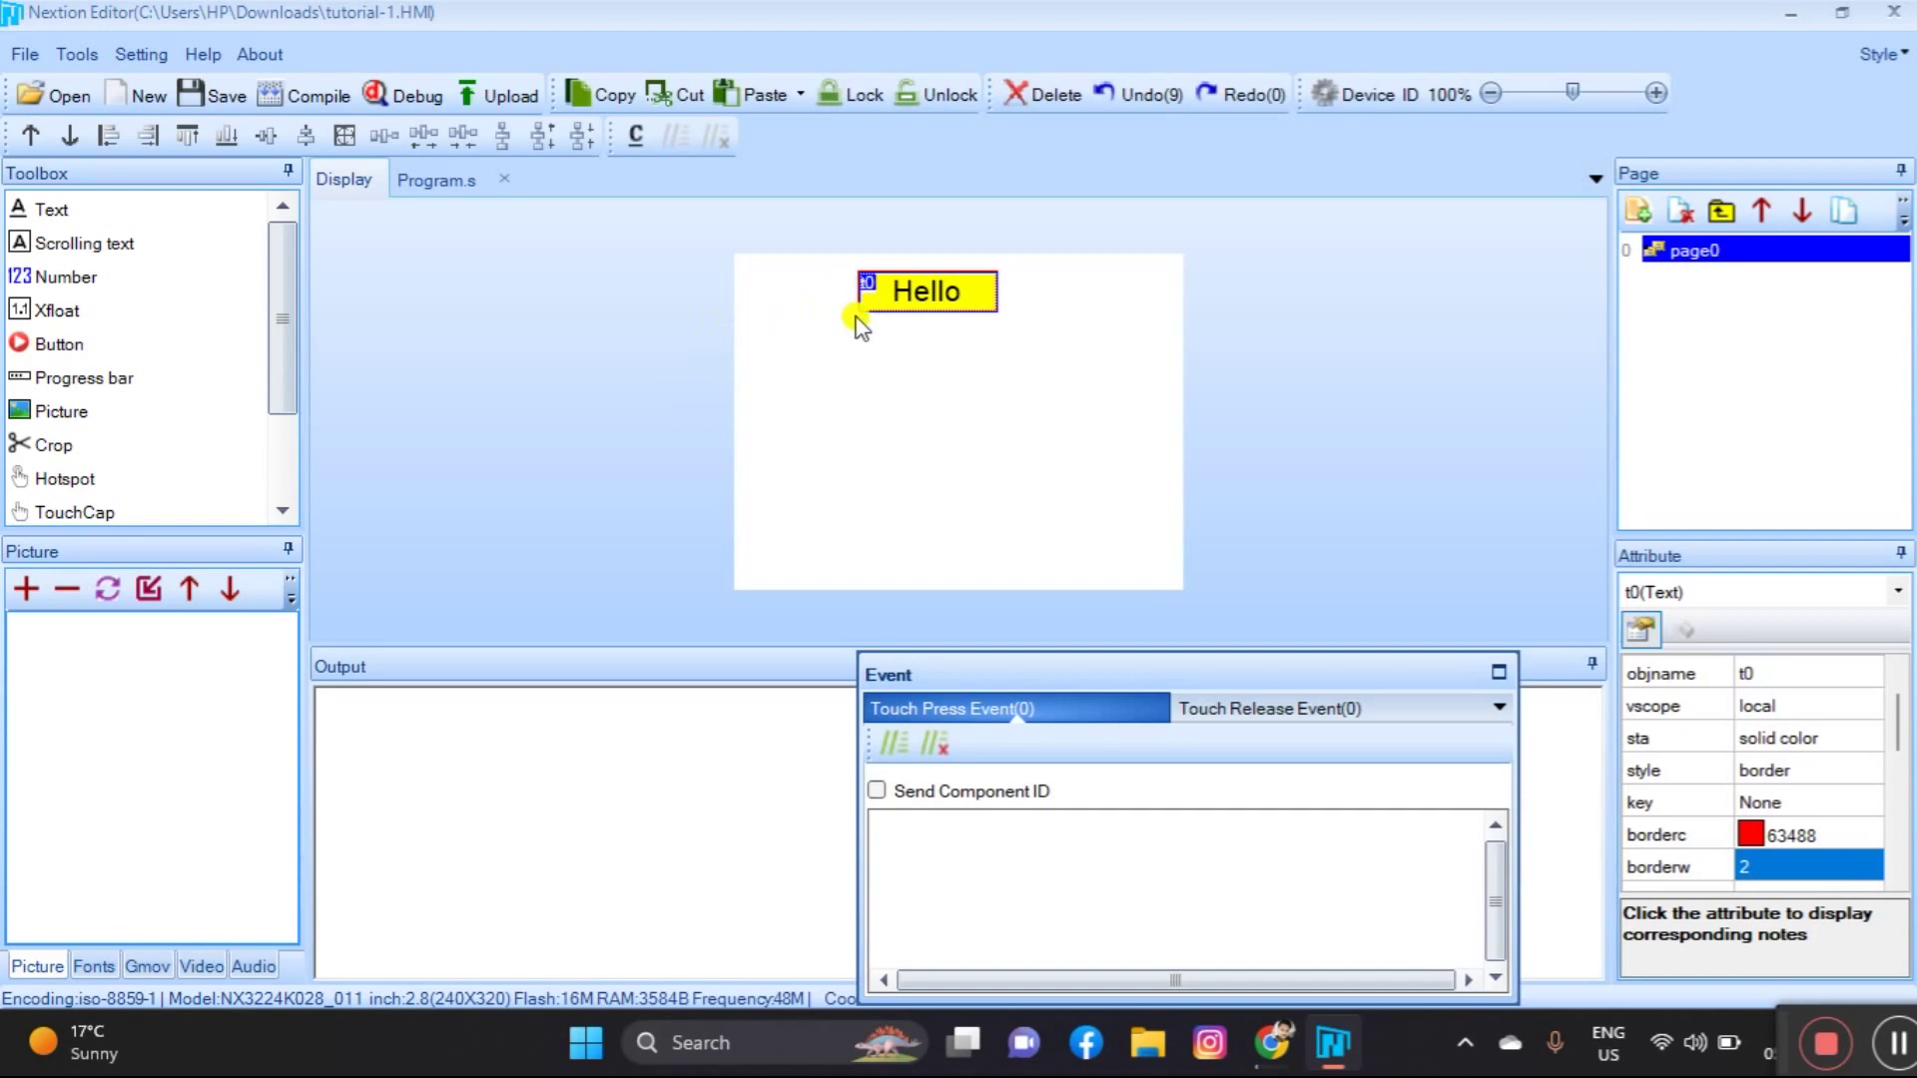
click(876, 289)
click(1750, 676)
click(1763, 676)
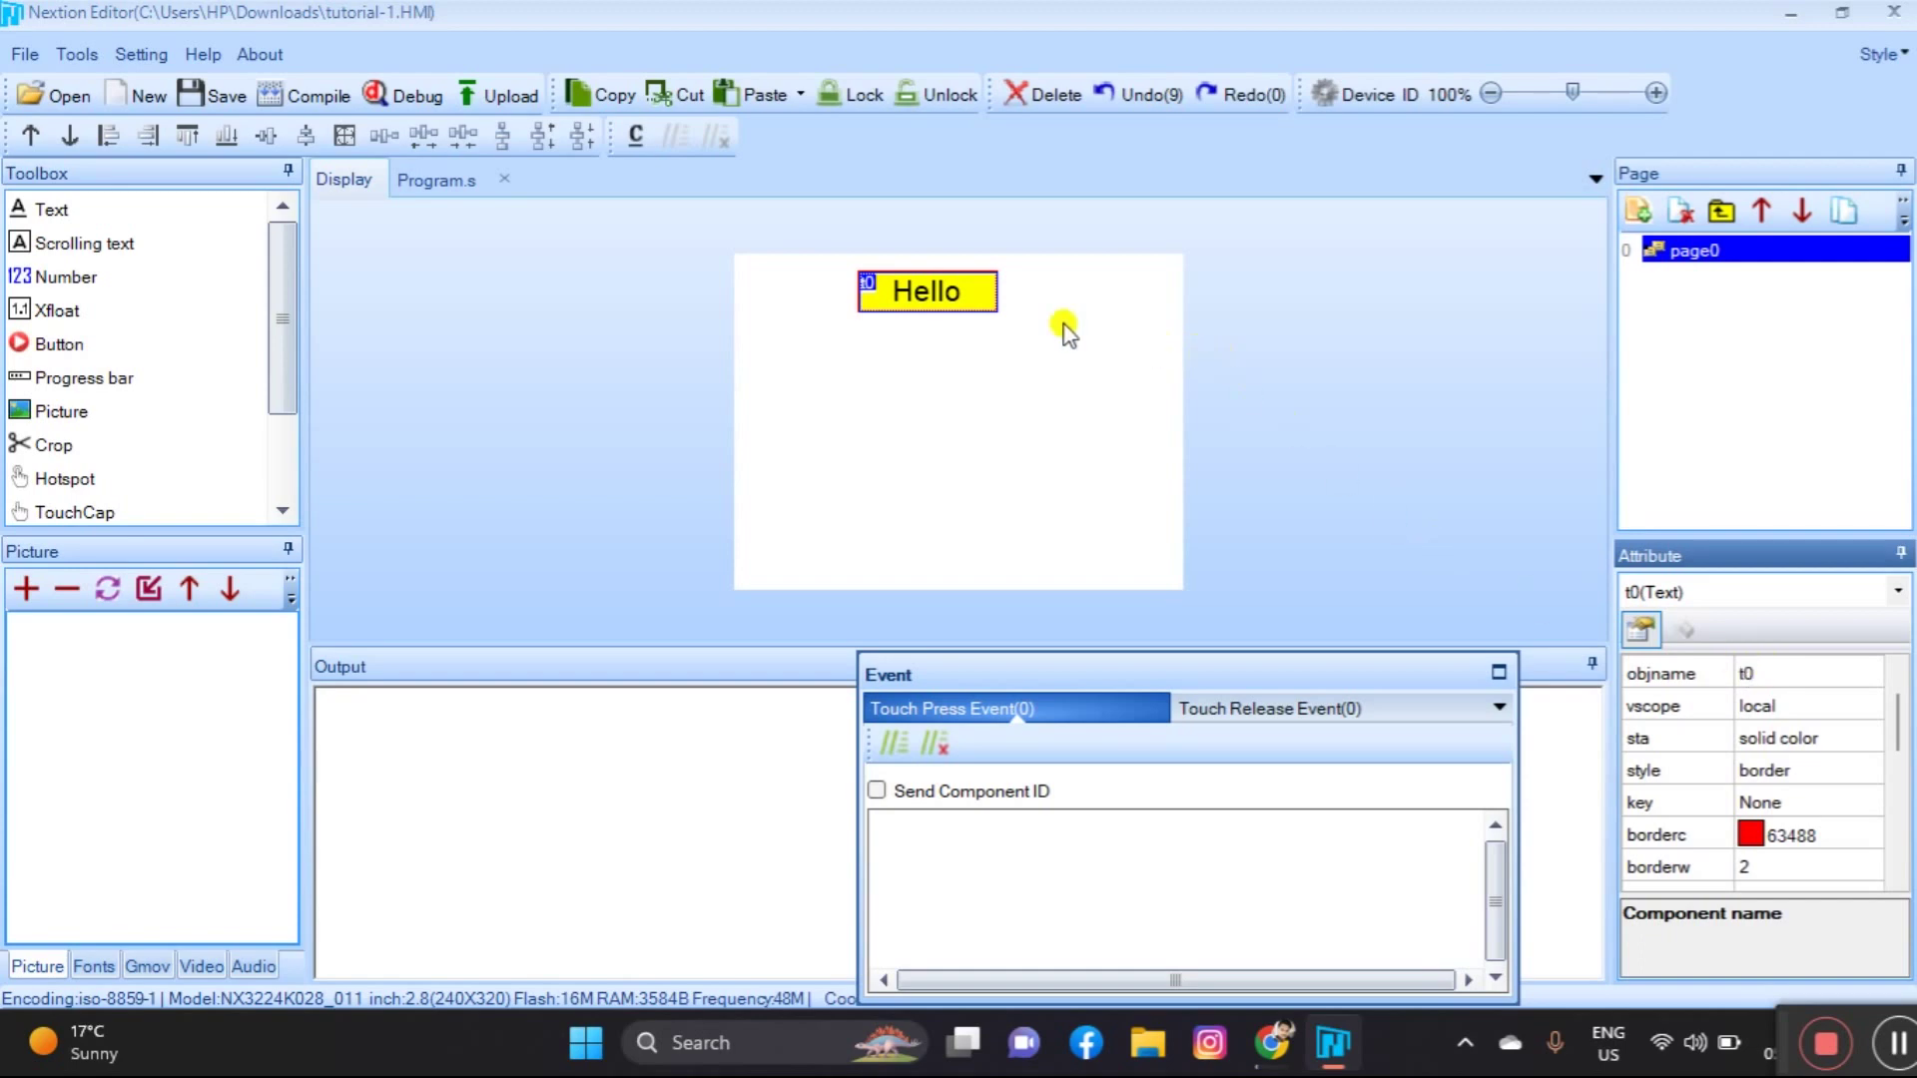
click(956, 300)
drag(956, 299, 970, 300)
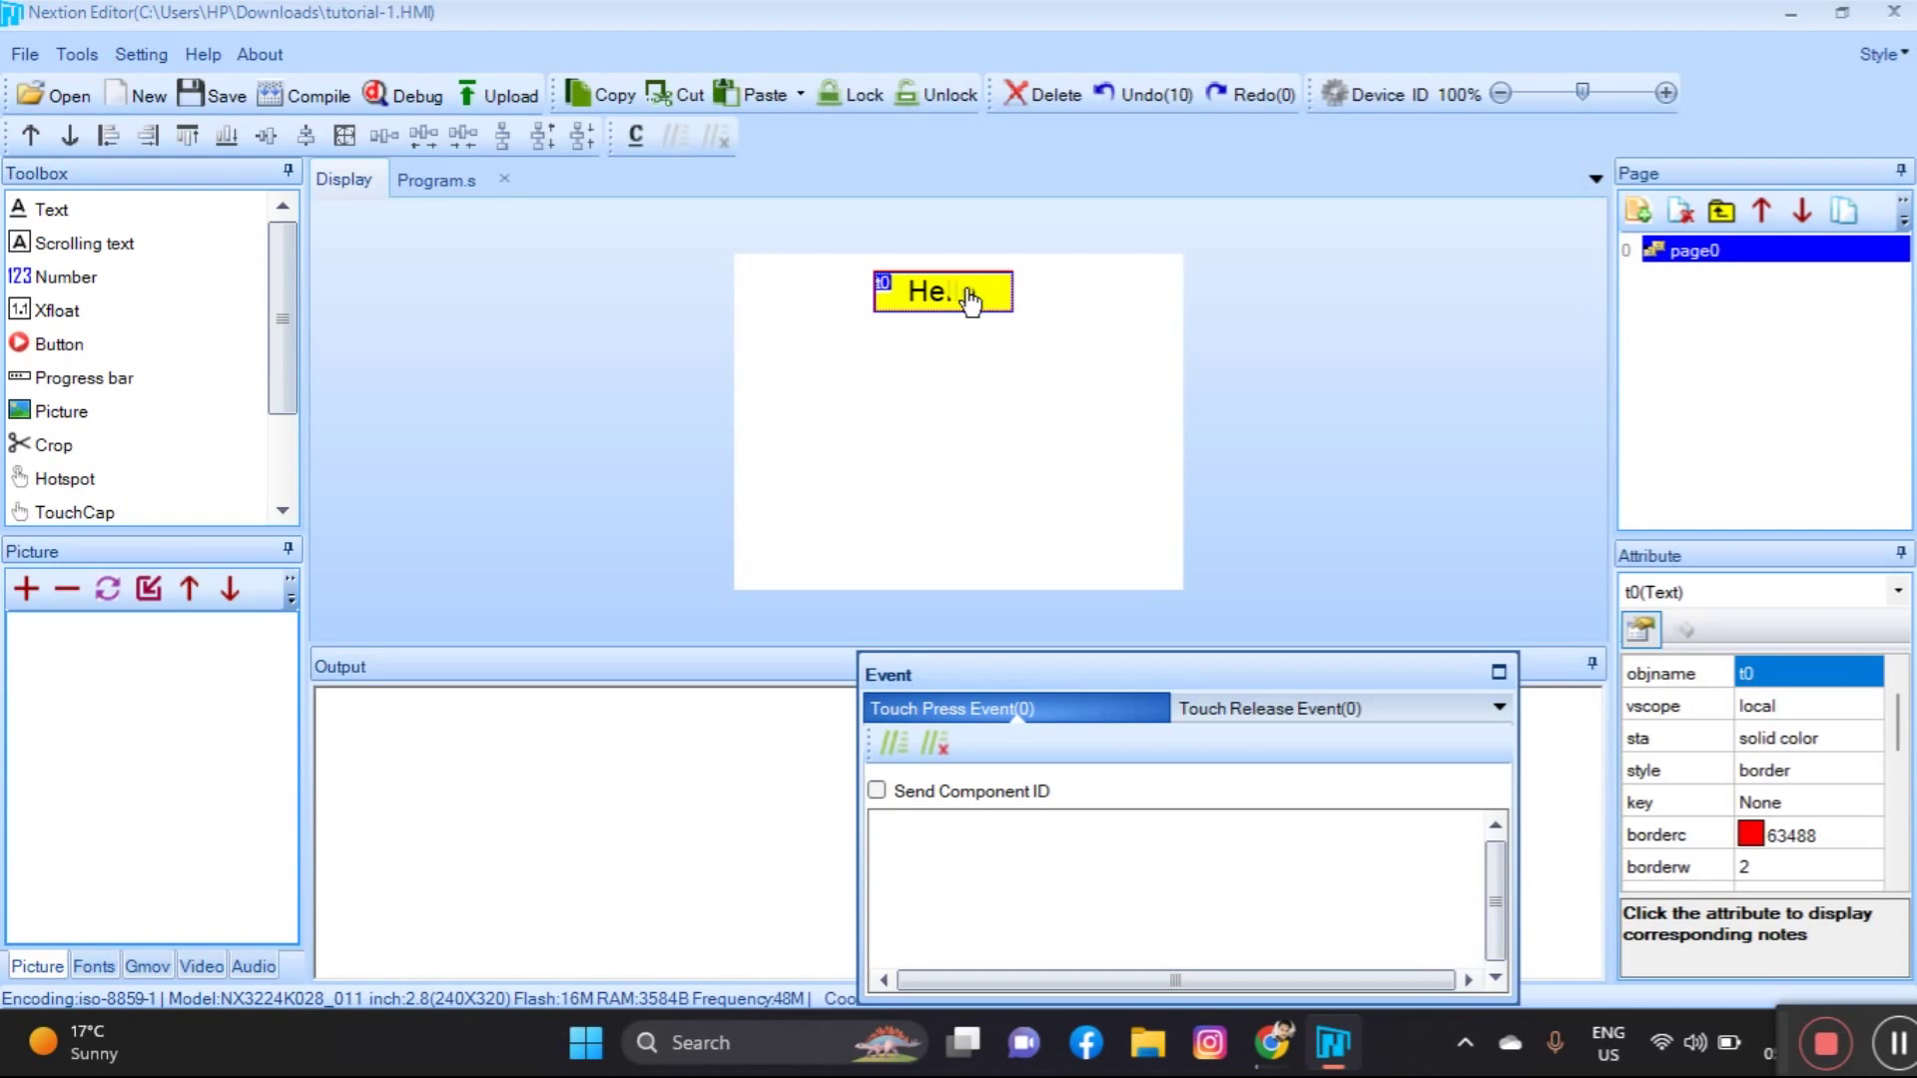
drag(968, 299, 970, 293)
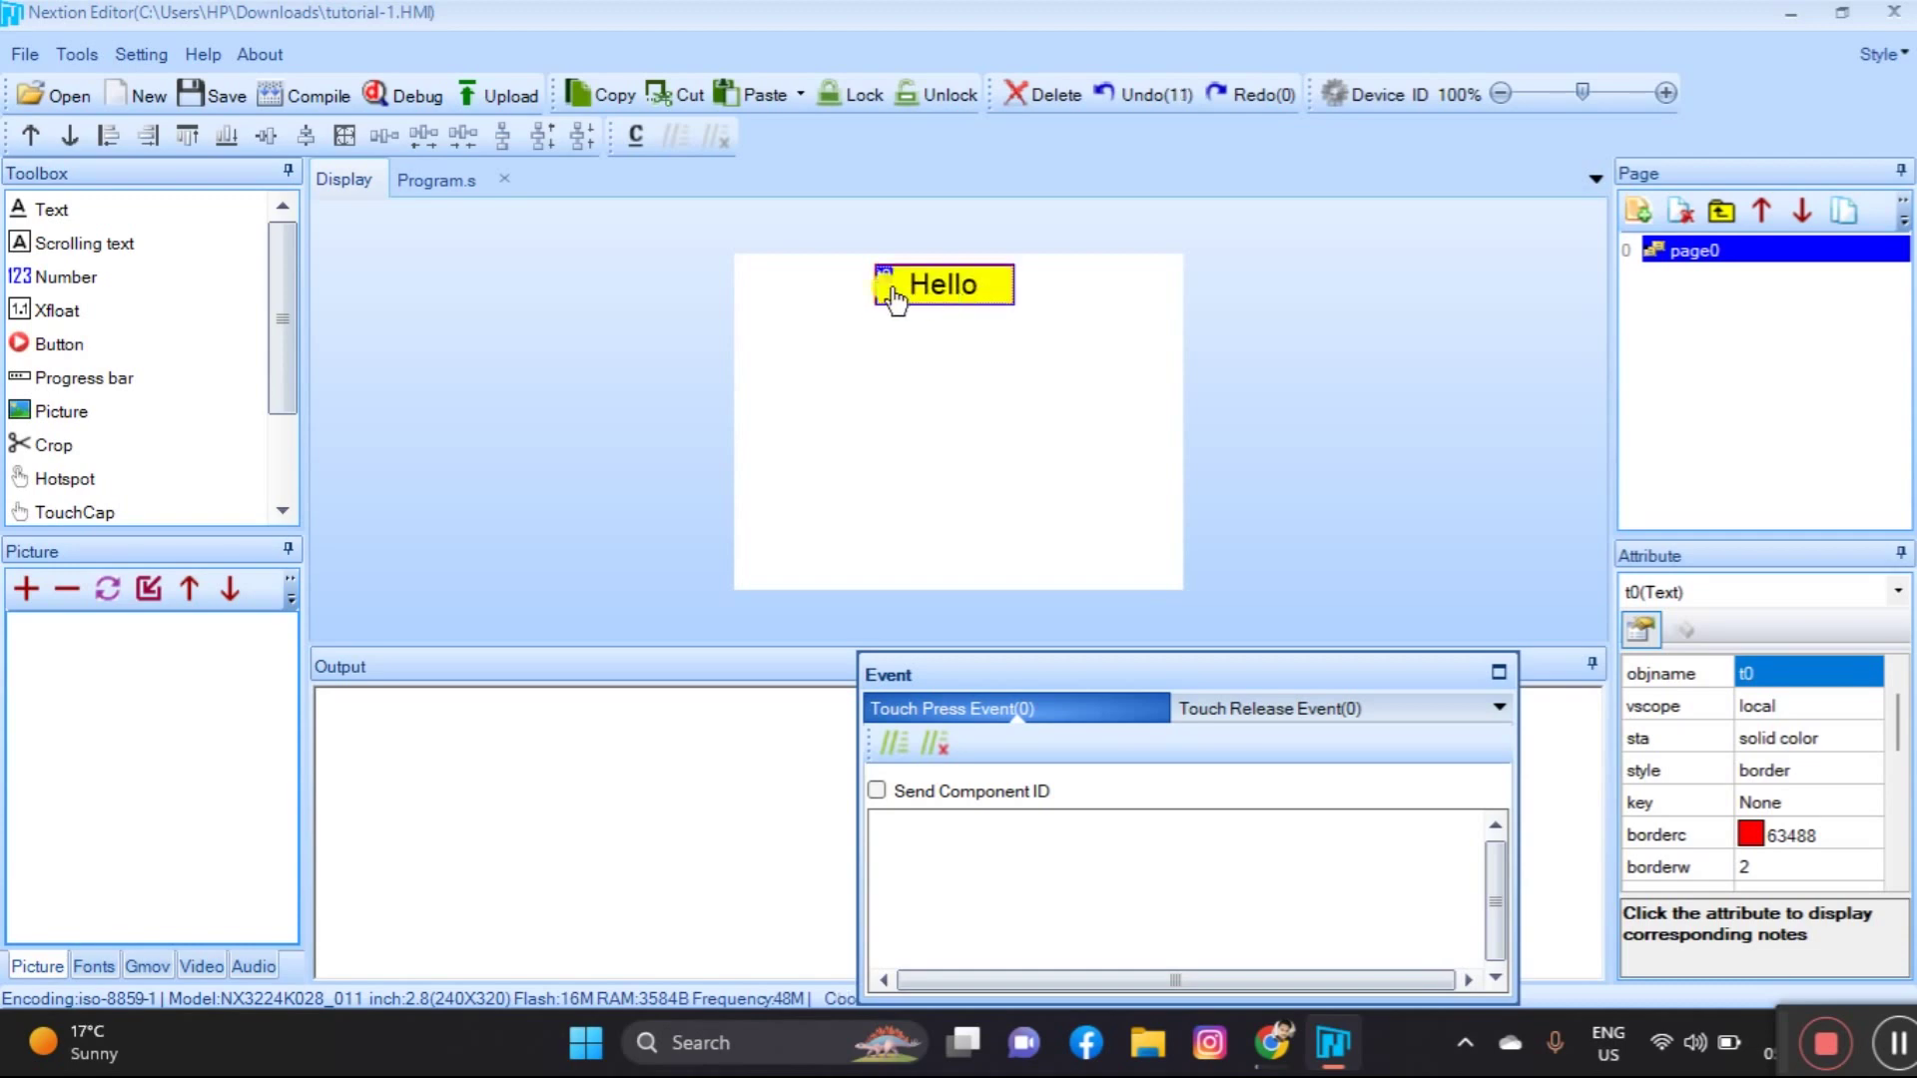
click(1372, 362)
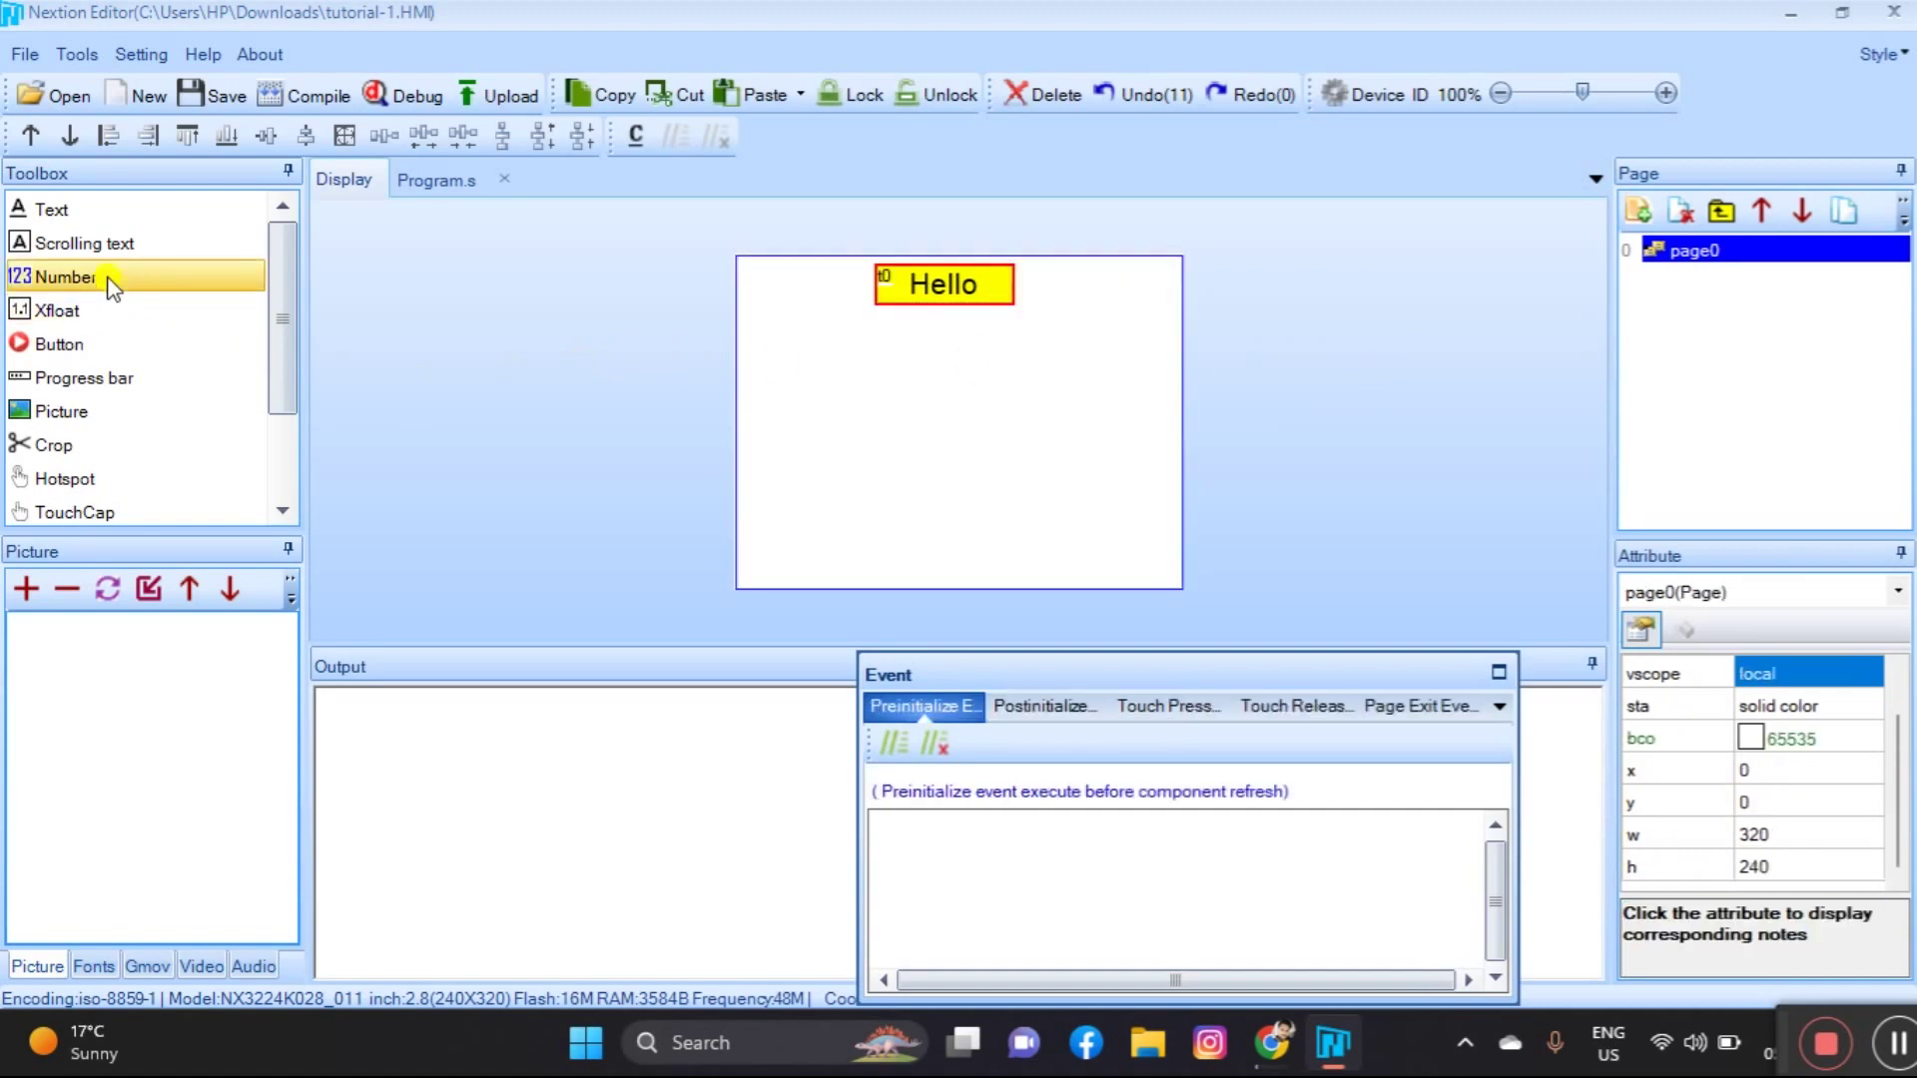
Add three Button components, placing two side by side below the Hello text and the third under the left one
click(115, 345)
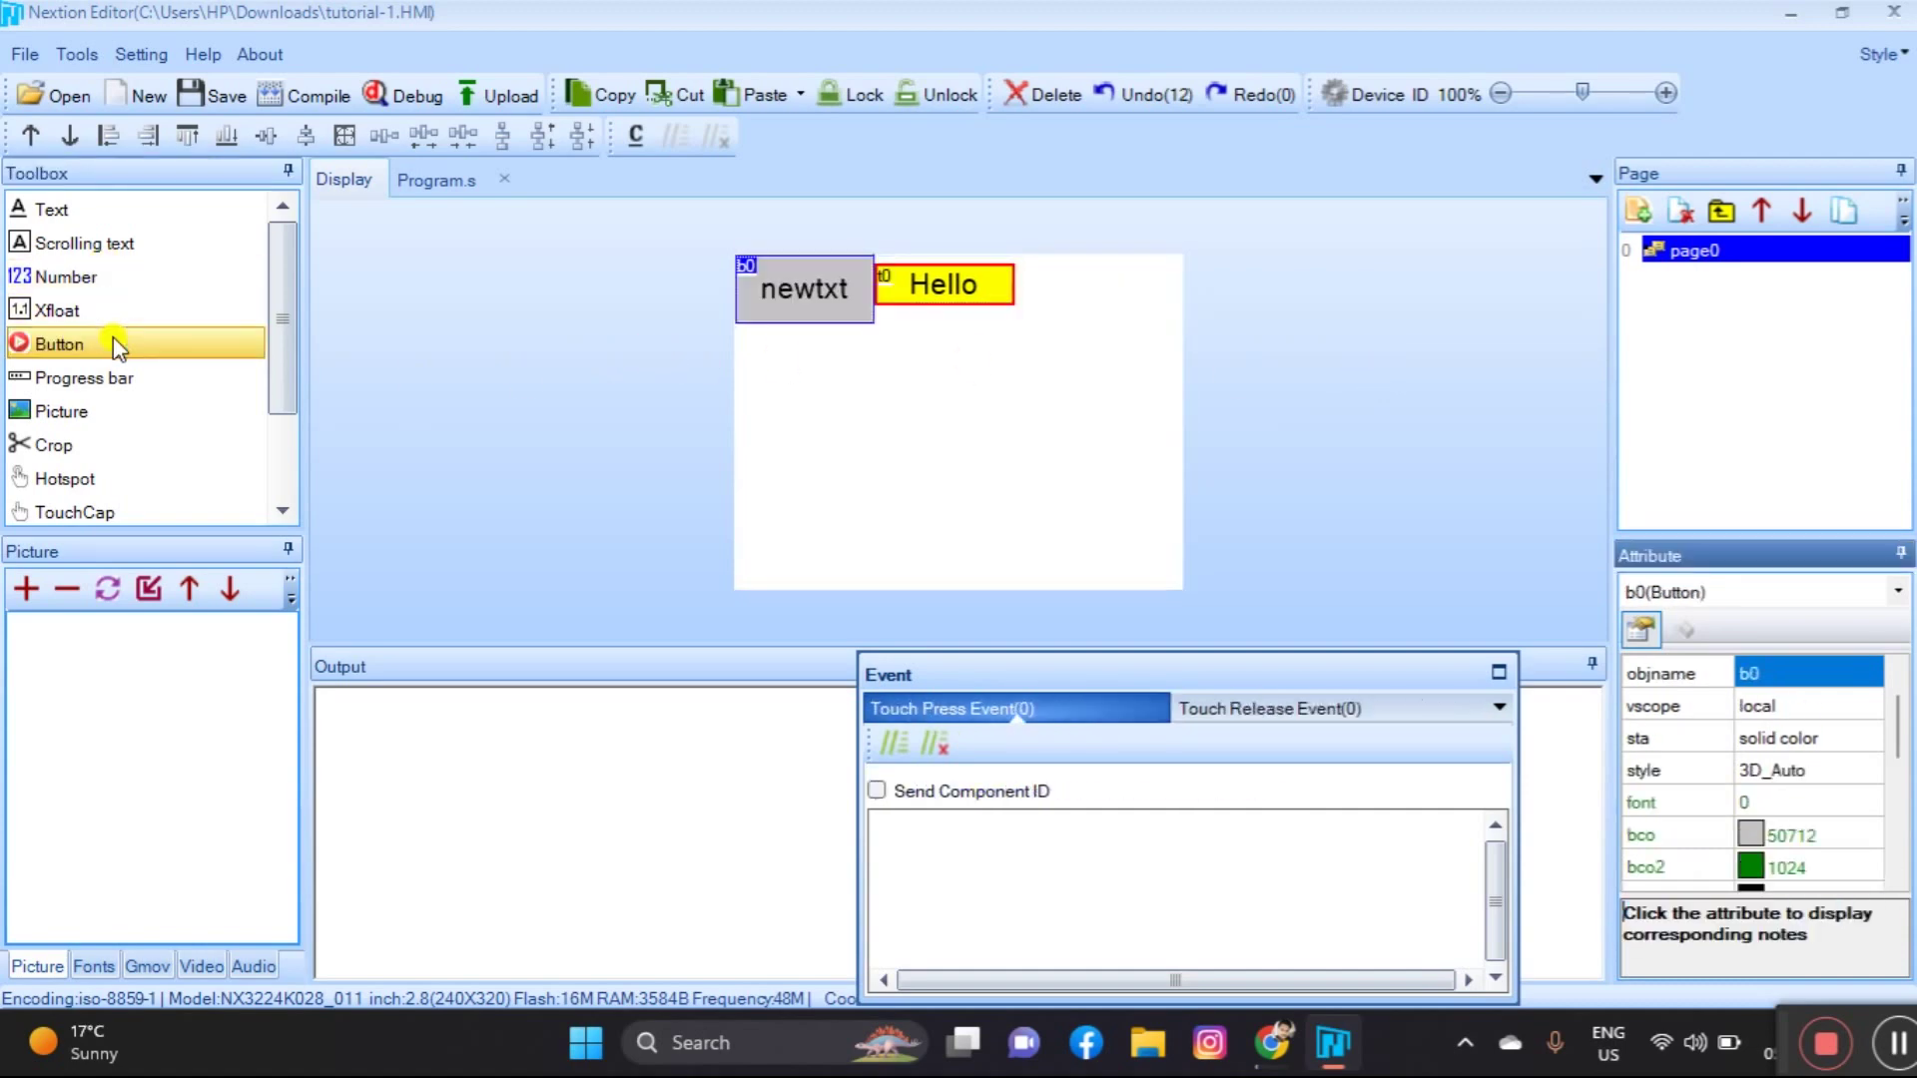
drag(779, 291, 794, 384)
click(140, 344)
drag(787, 284, 980, 379)
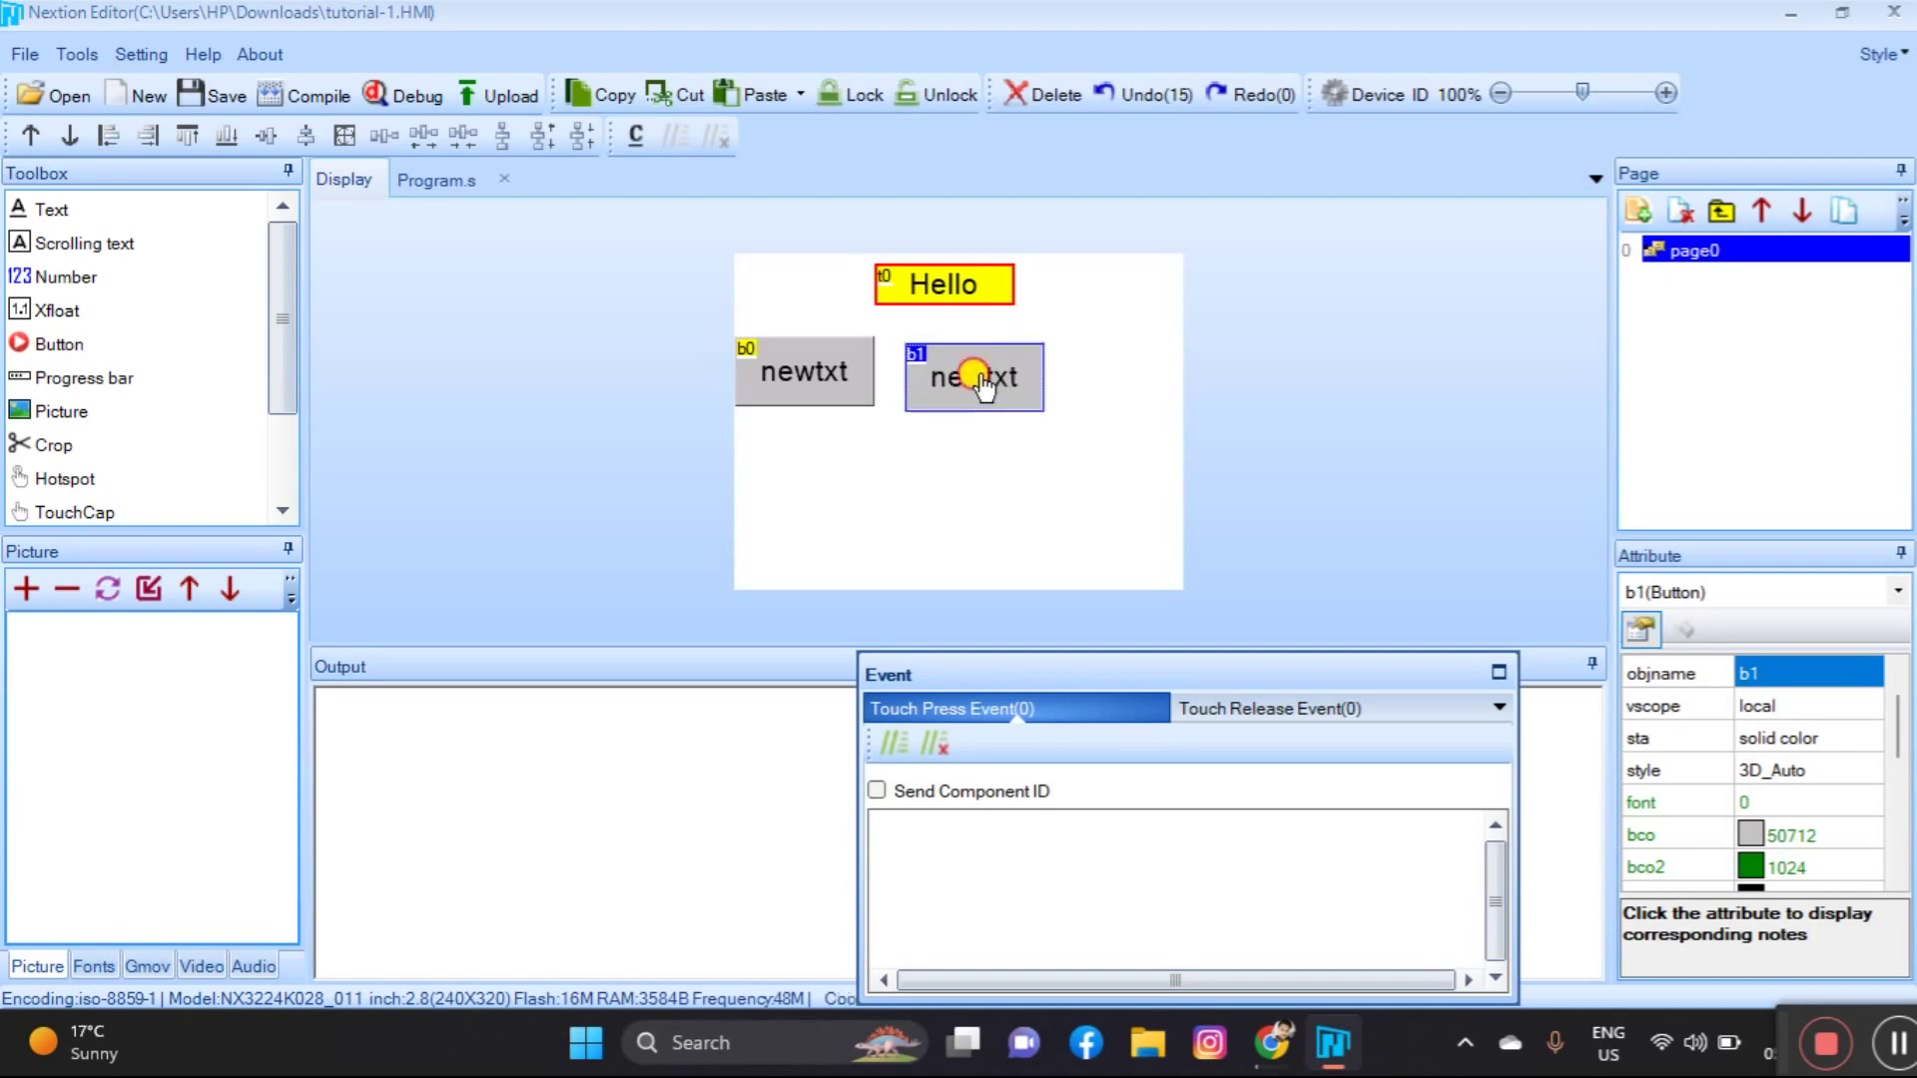
click(178, 349)
drag(778, 292, 786, 486)
Add a Progress bar beside the lower button and a Picture component between and below them
click(88, 375)
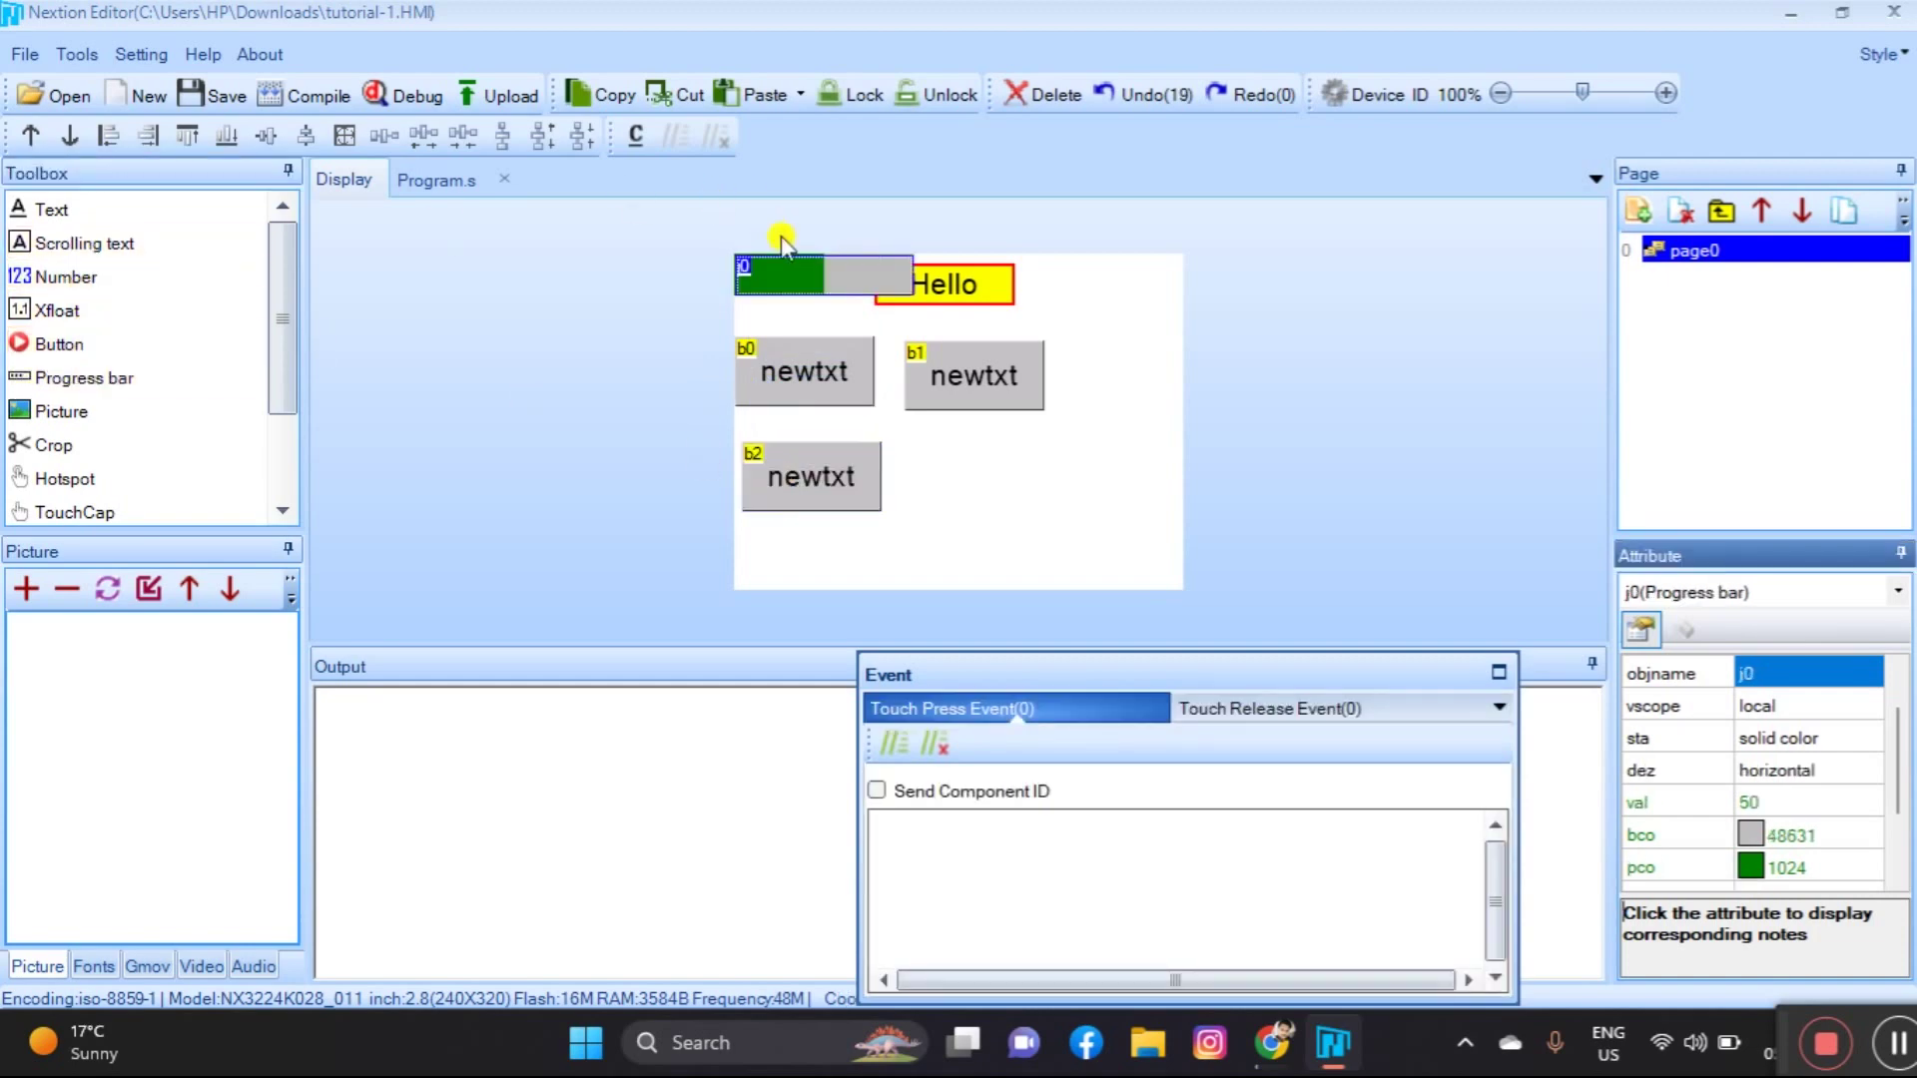
drag(782, 274, 980, 473)
click(88, 407)
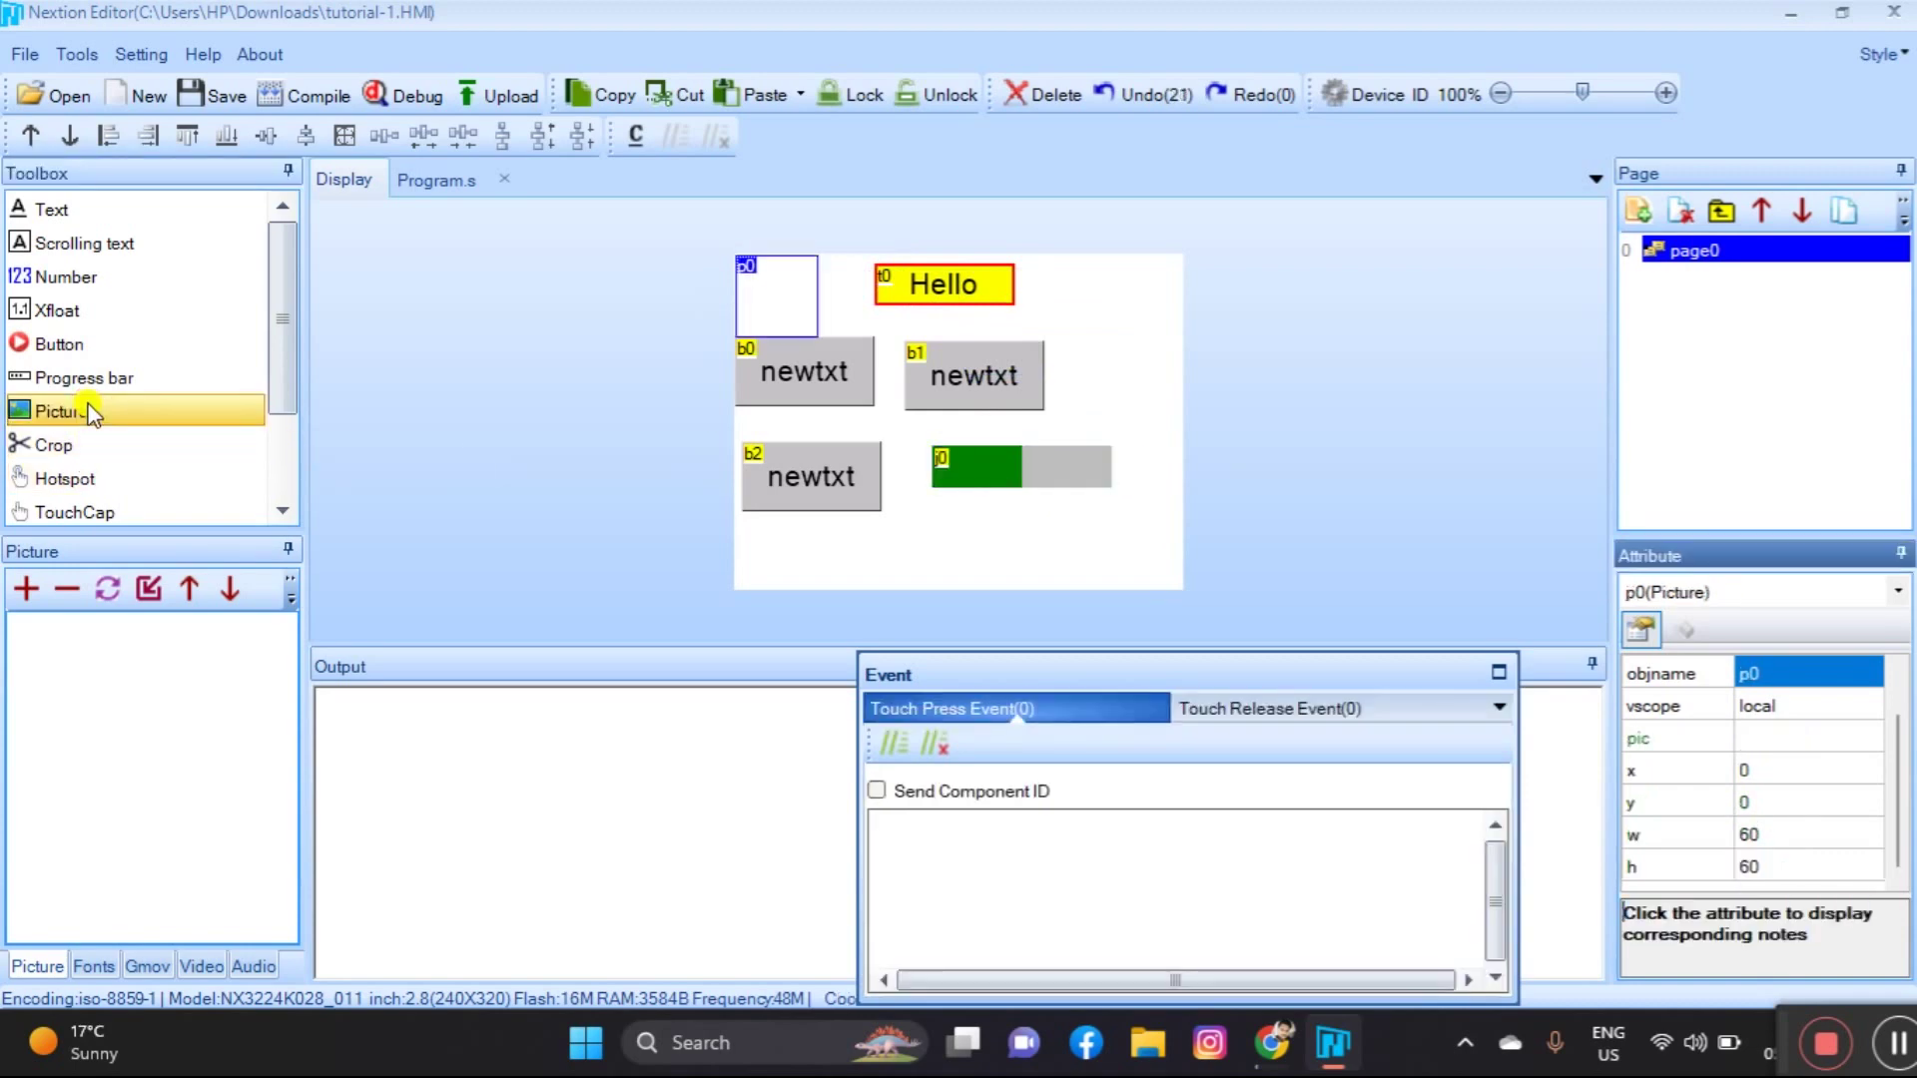
drag(789, 320, 933, 556)
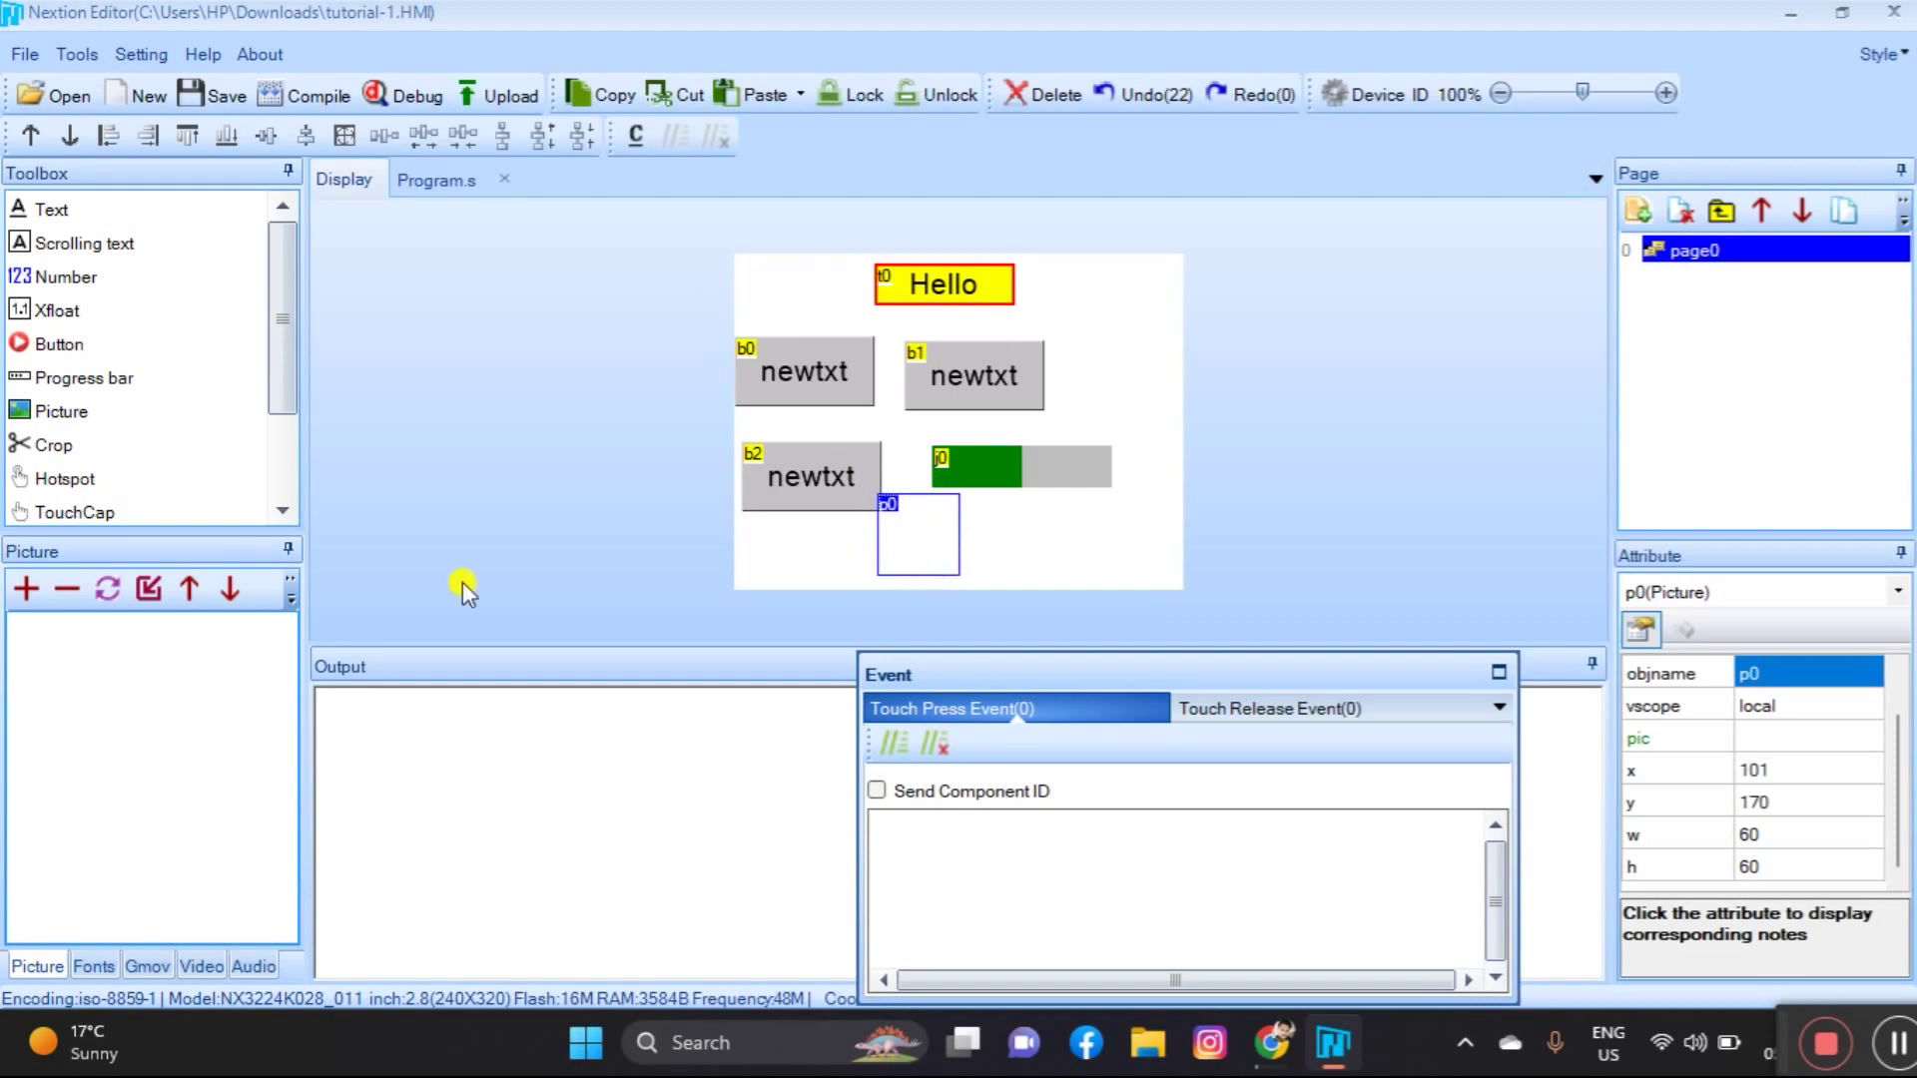
Try to import the Purple White User Interface and Experience Certificate-1.png image from Downloads into the picture library
click(27, 591)
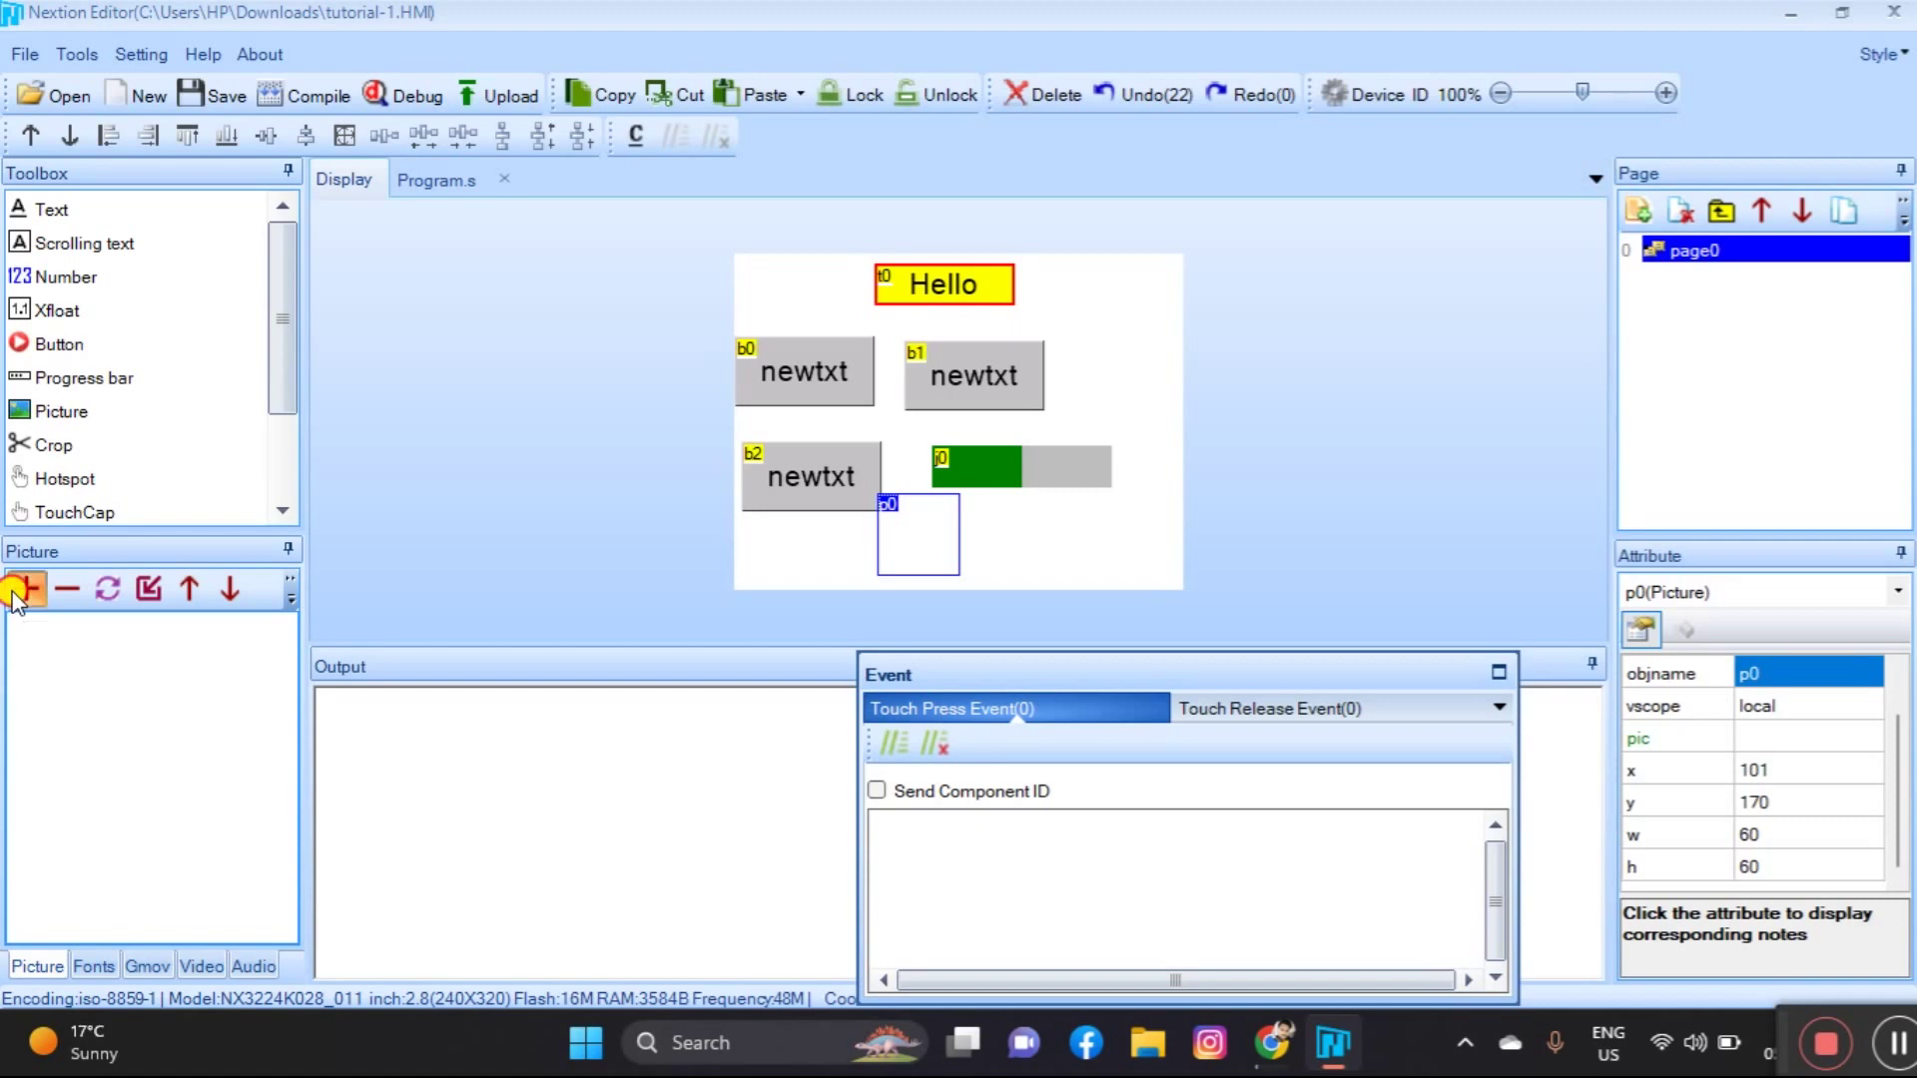
click(17, 591)
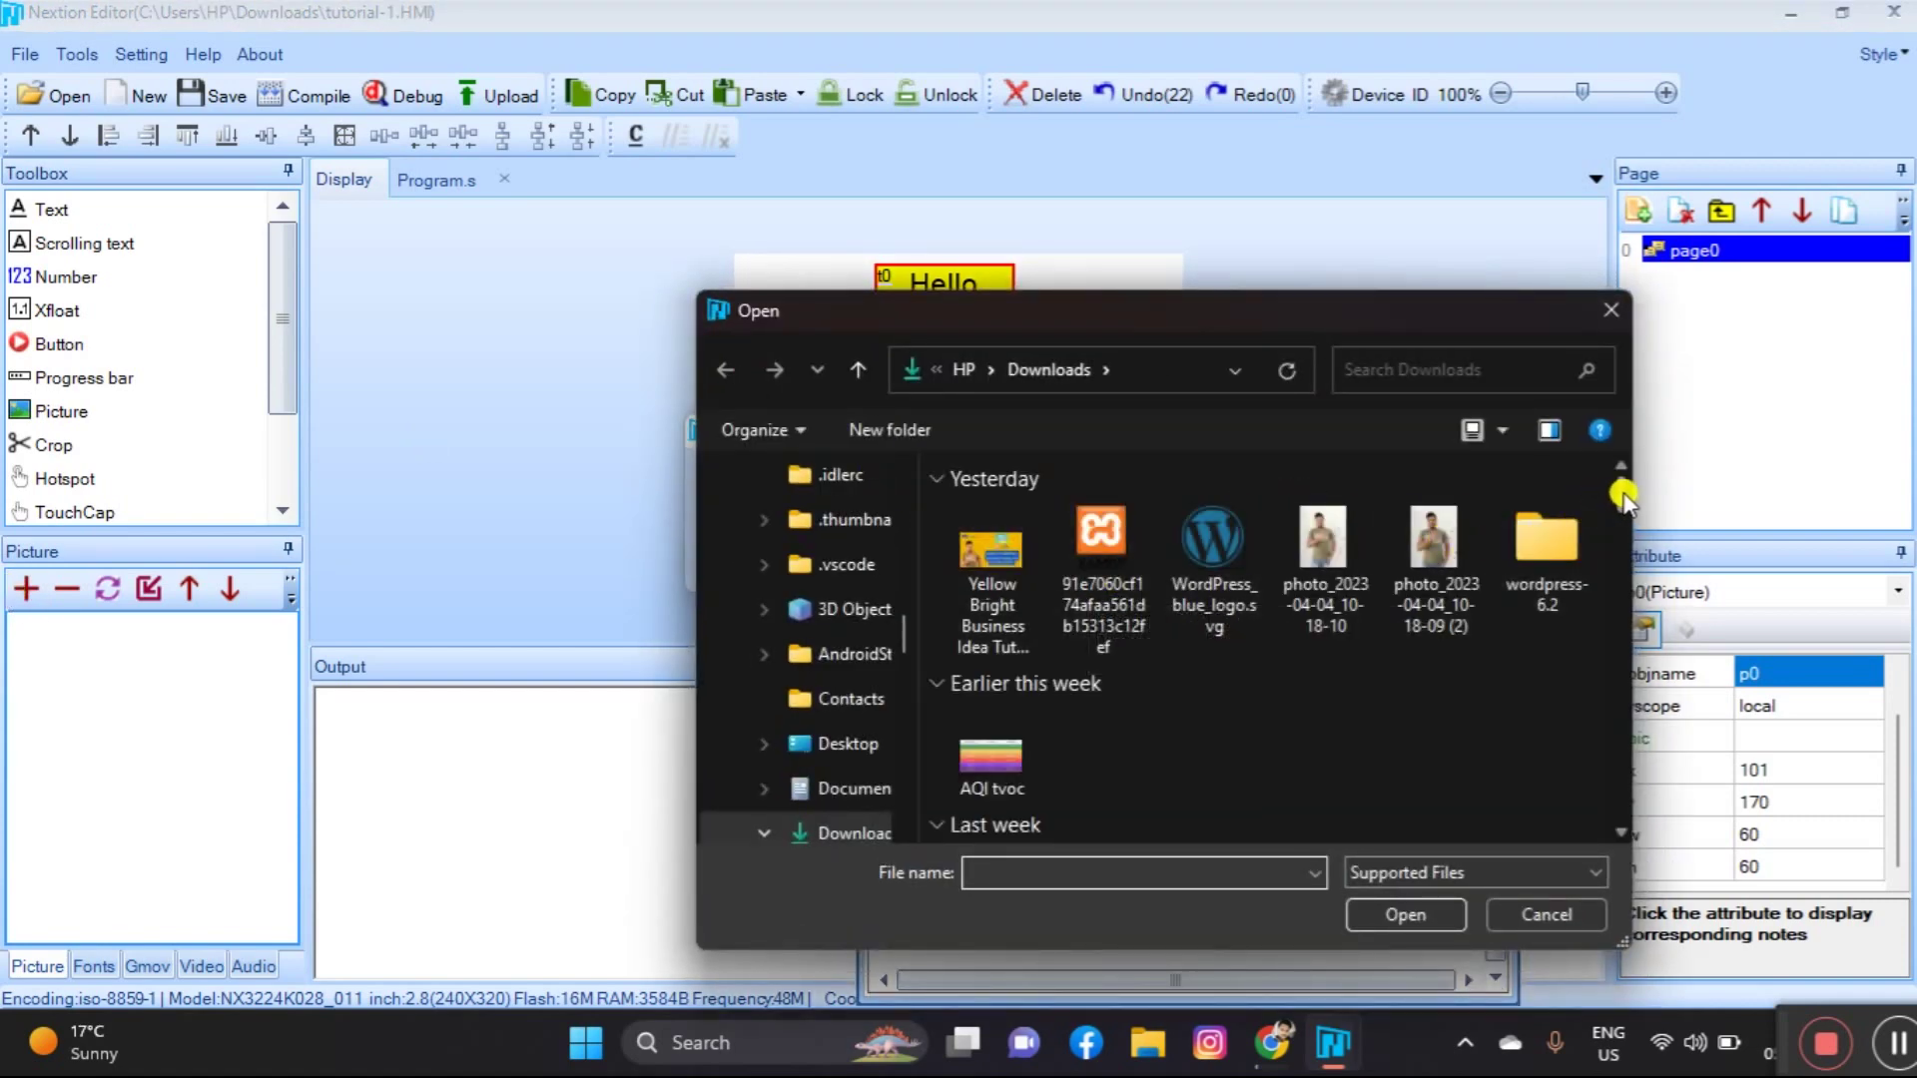
drag(1621, 493, 1625, 537)
click(971, 644)
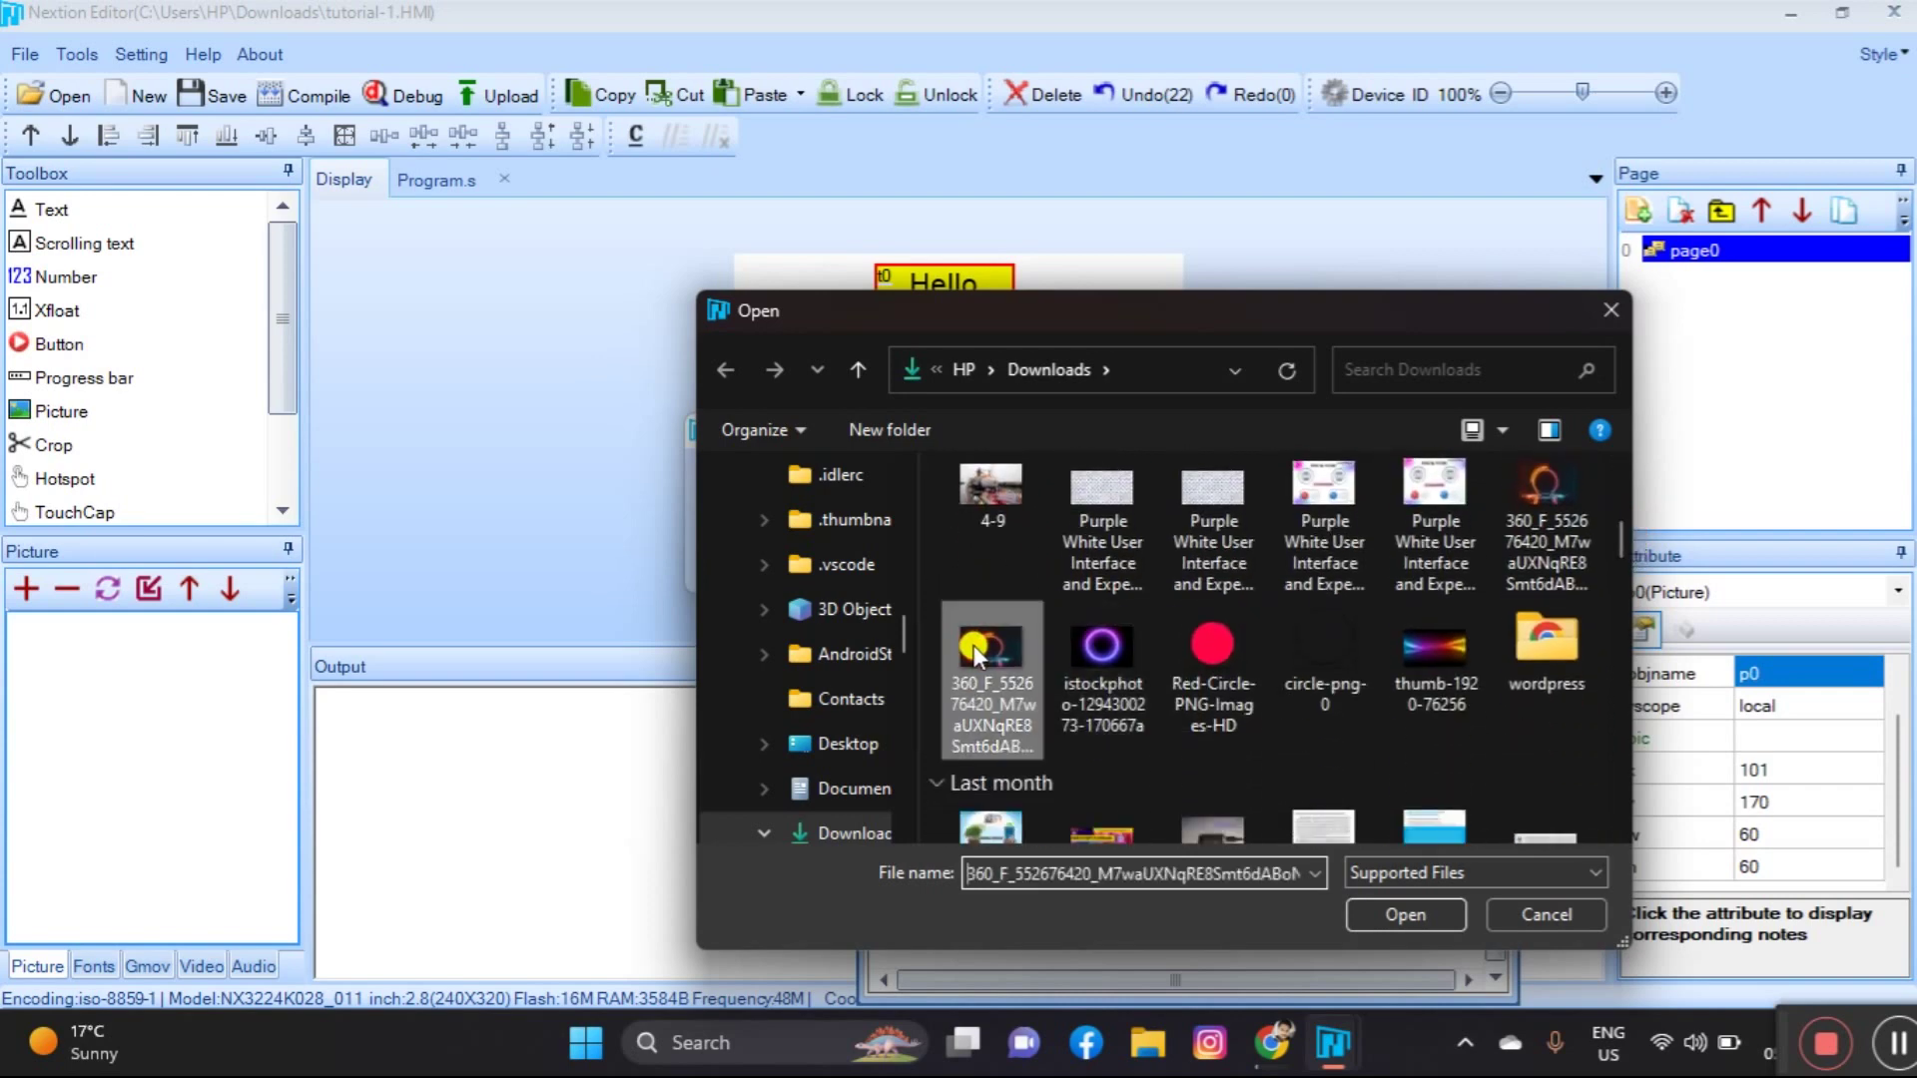
click(1303, 506)
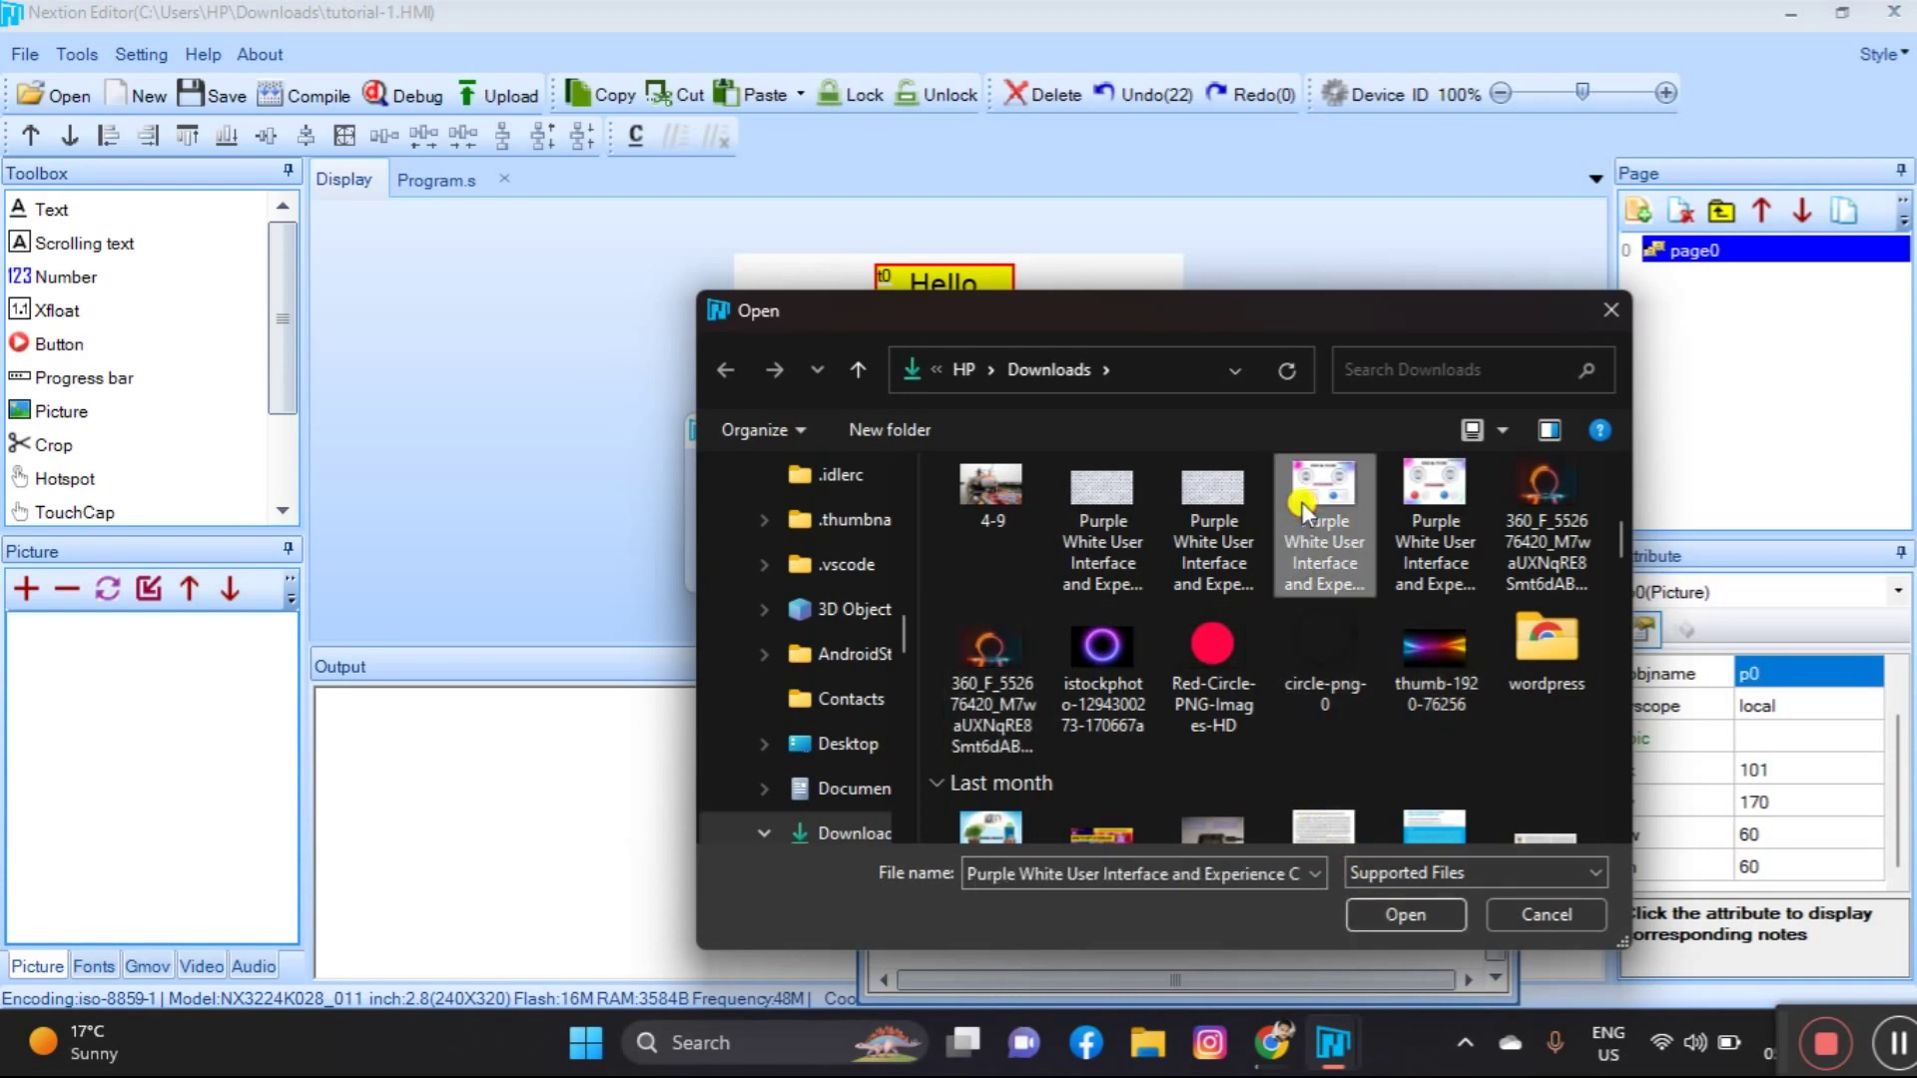
click(1384, 914)
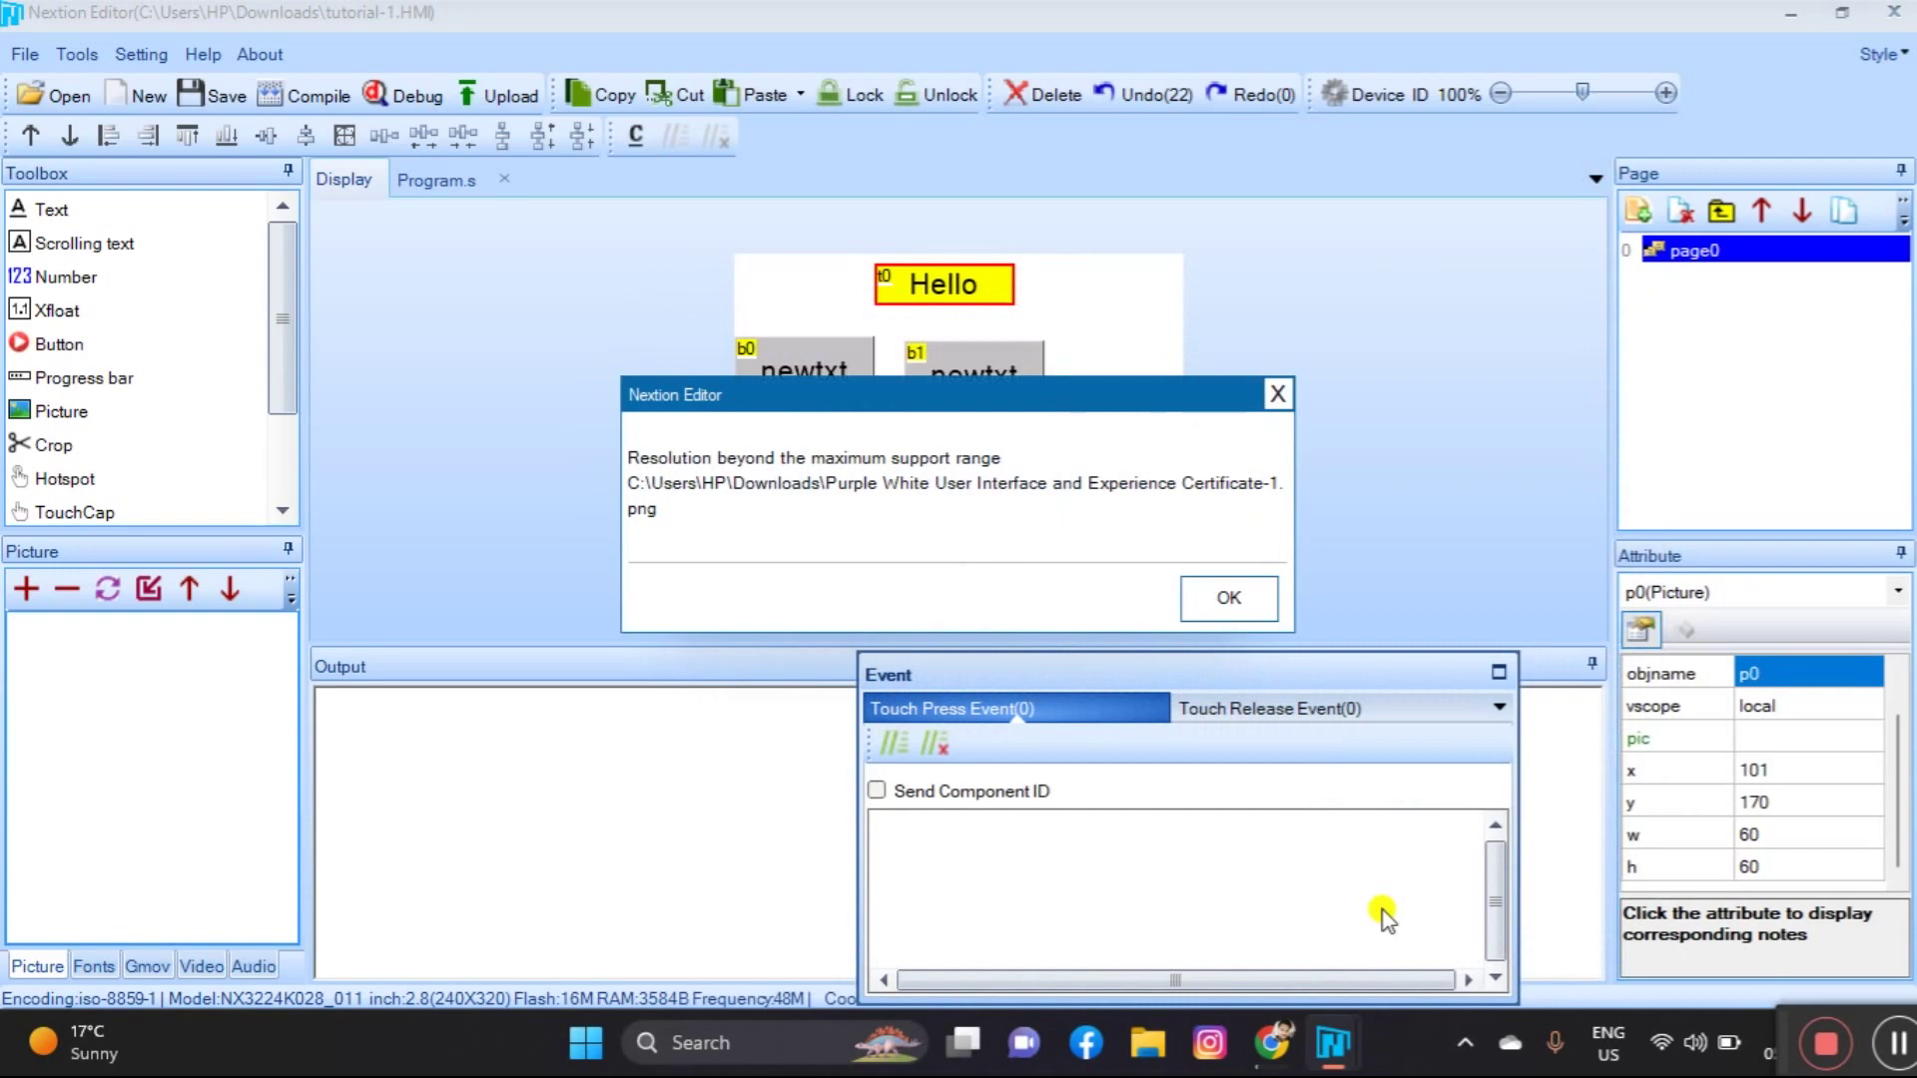
click(1205, 602)
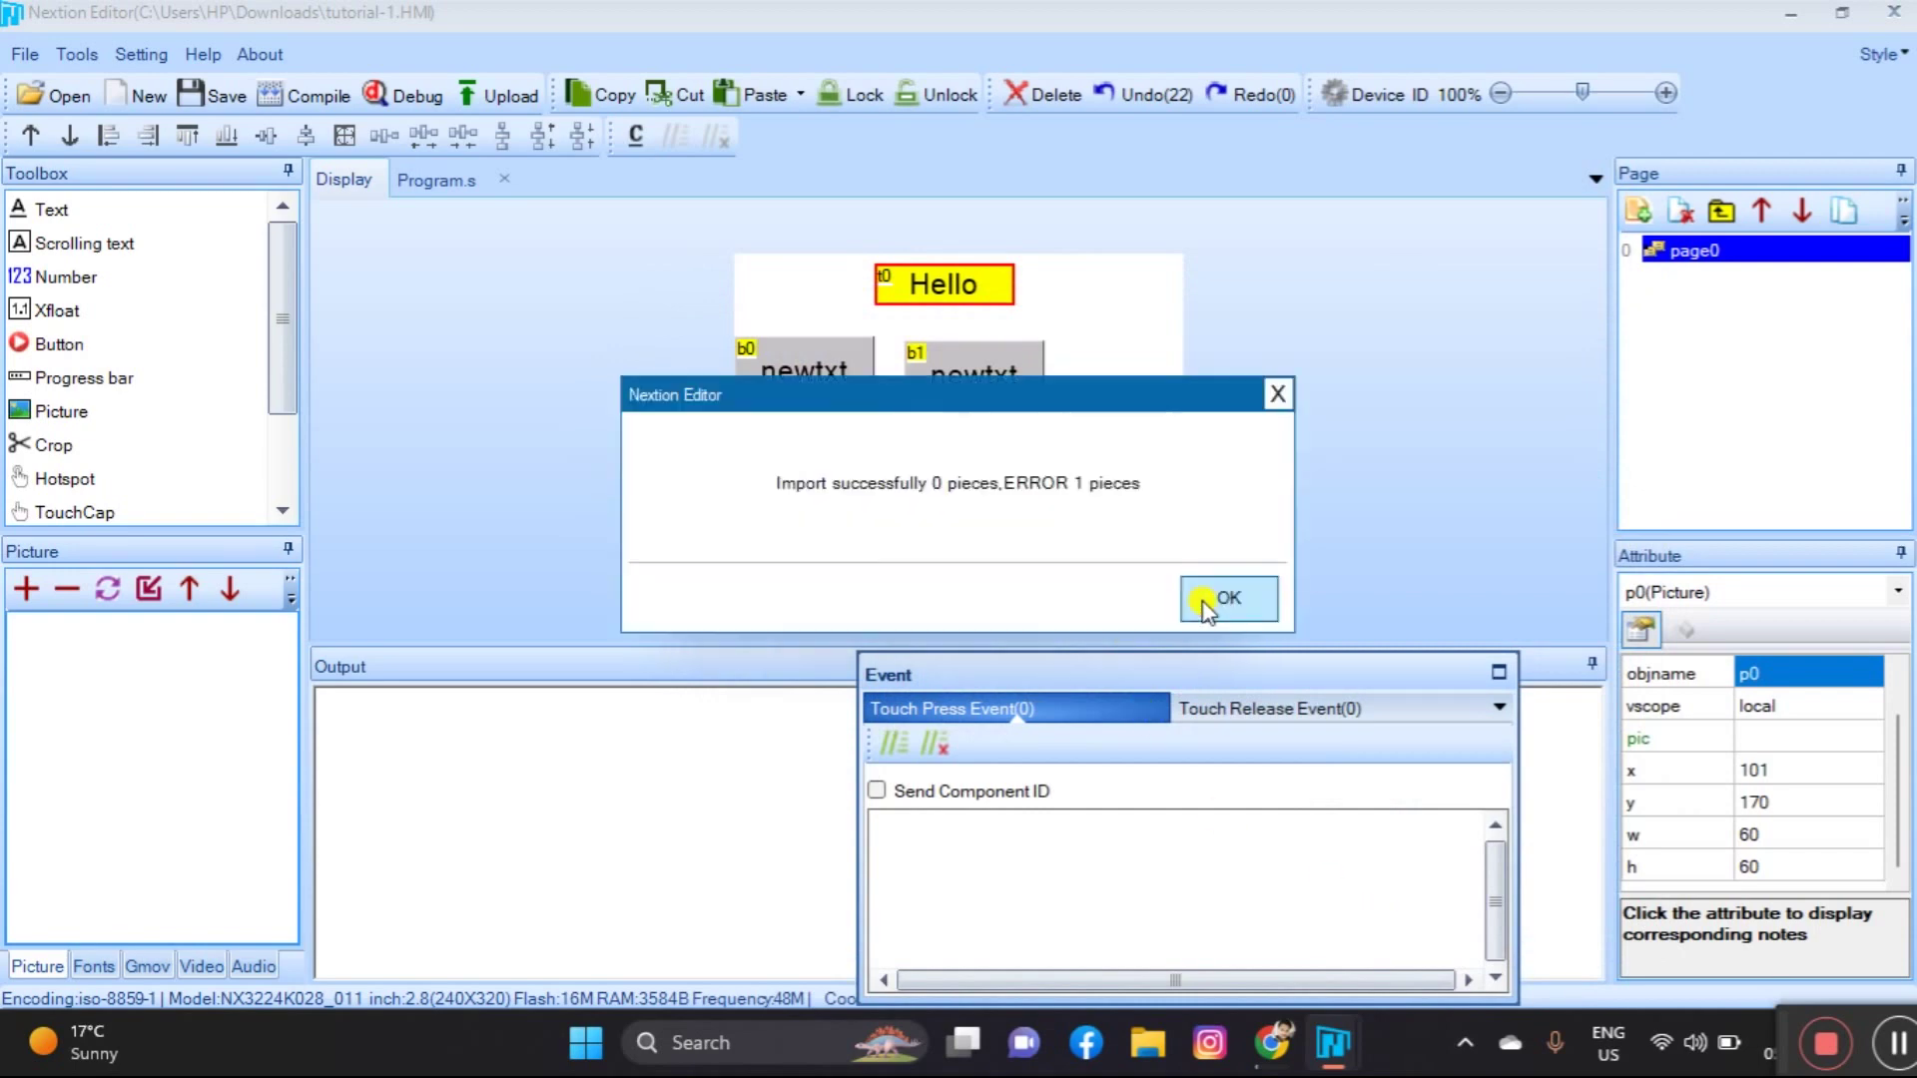
click(1220, 600)
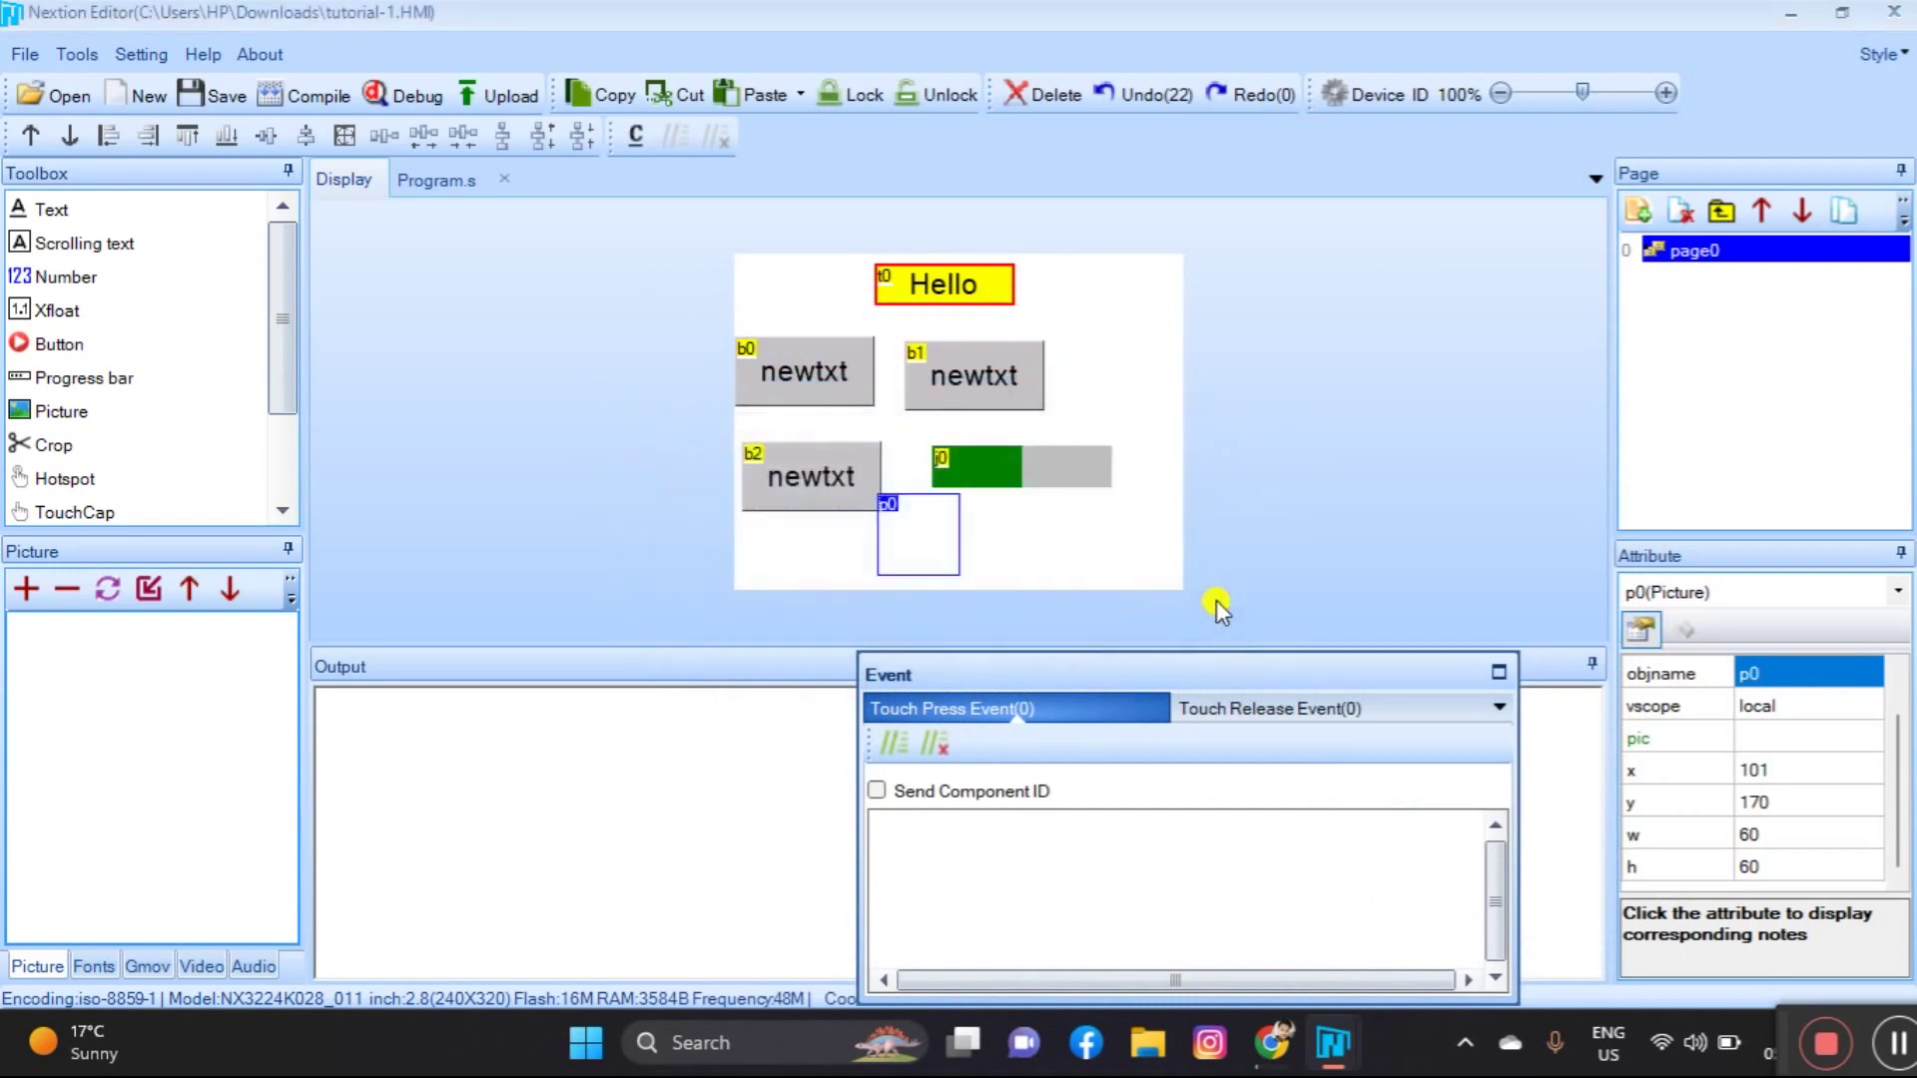
Import a different Purple White User Interface image, the 320X240 version from Downloads, into the picture library
click(584, 521)
click(28, 588)
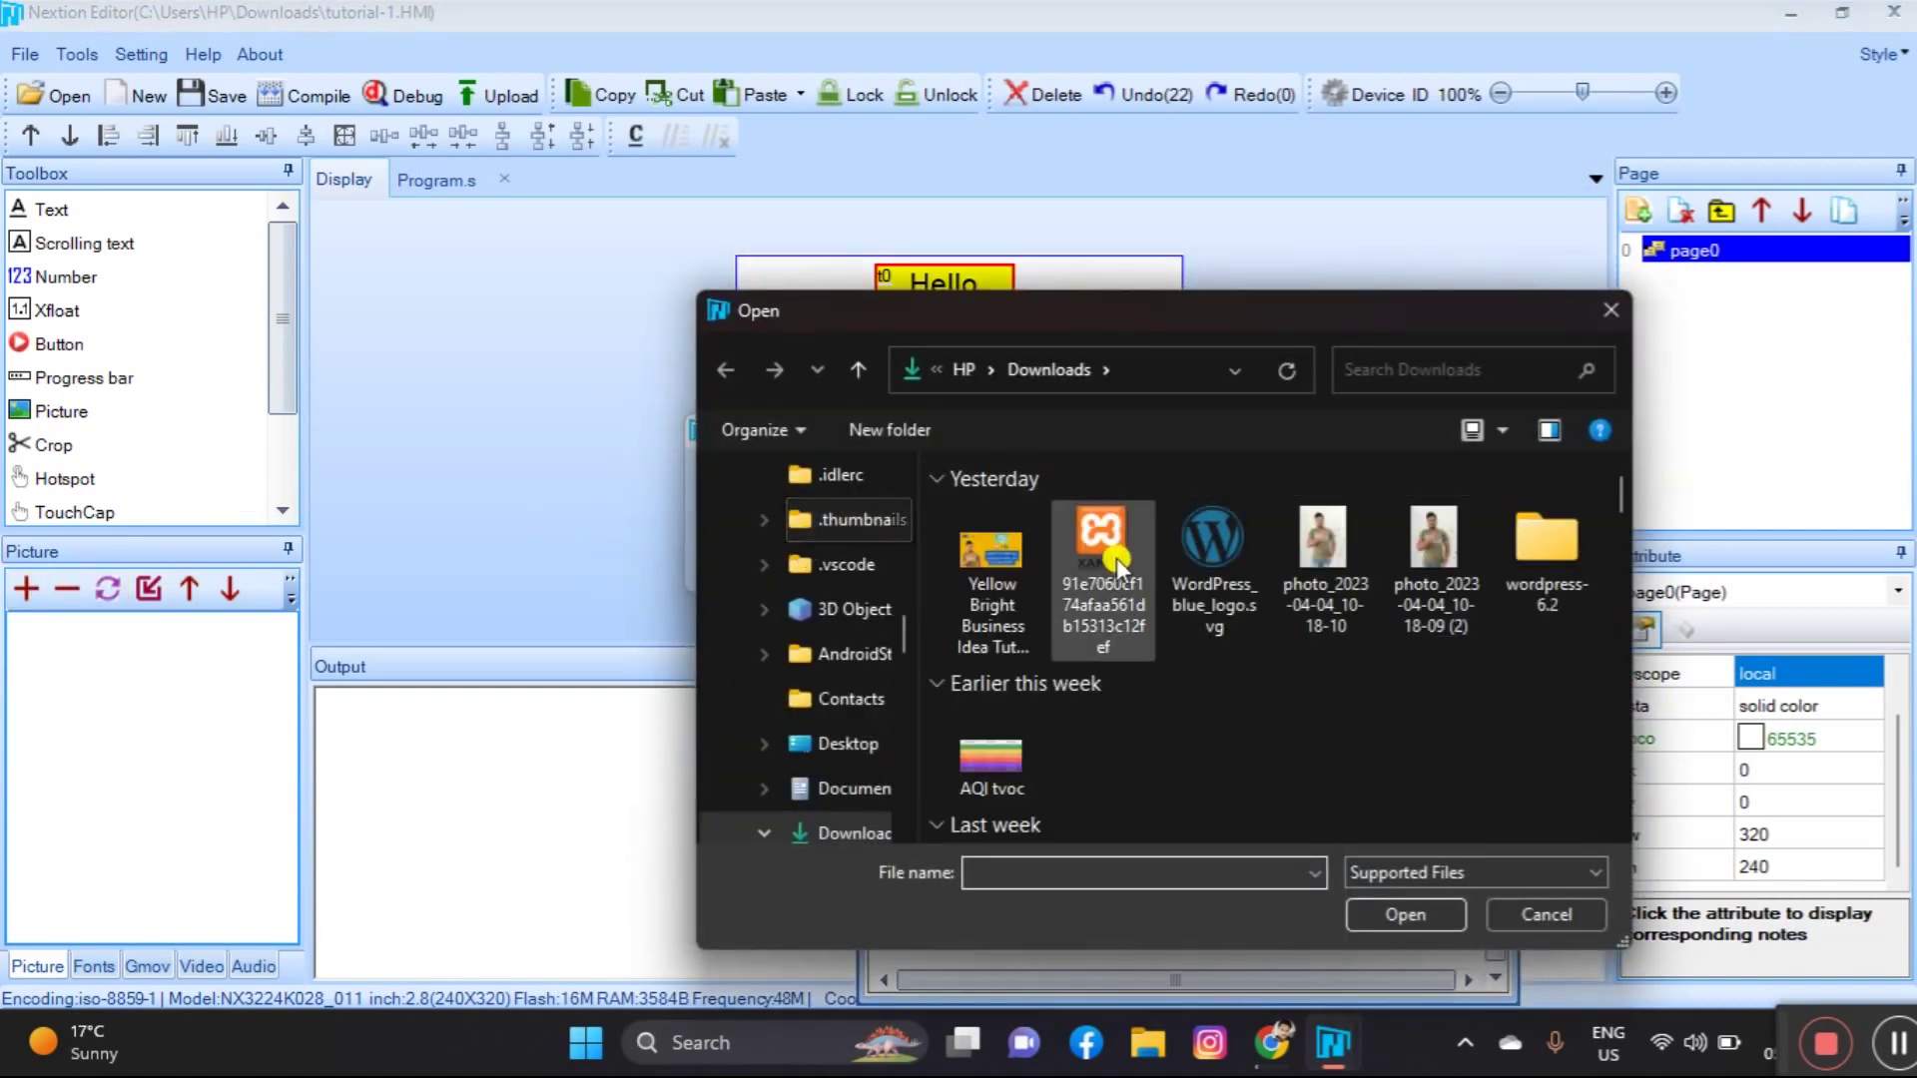
mouse_move(1617, 487)
mouse_down()
mouse_move(1629, 531)
mouse_move(1638, 502)
mouse_up()
click(995, 514)
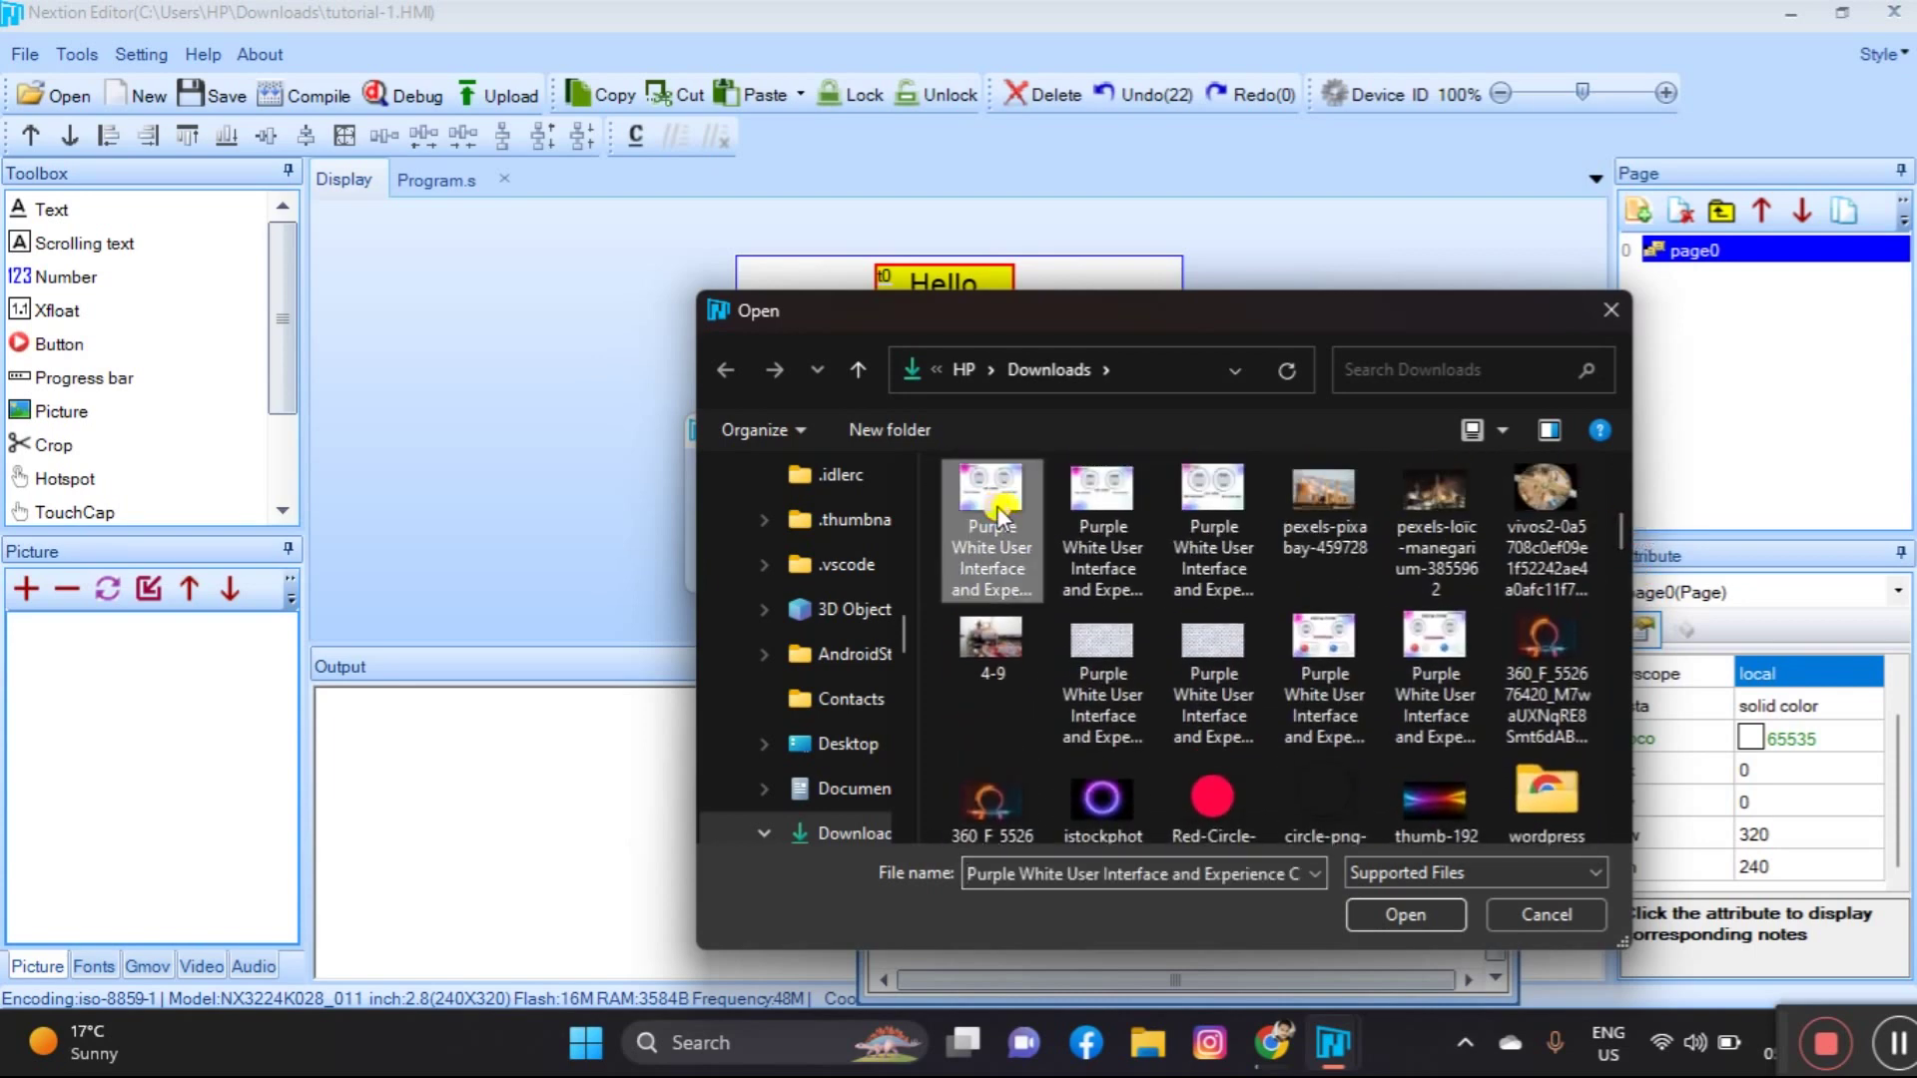
click(1388, 908)
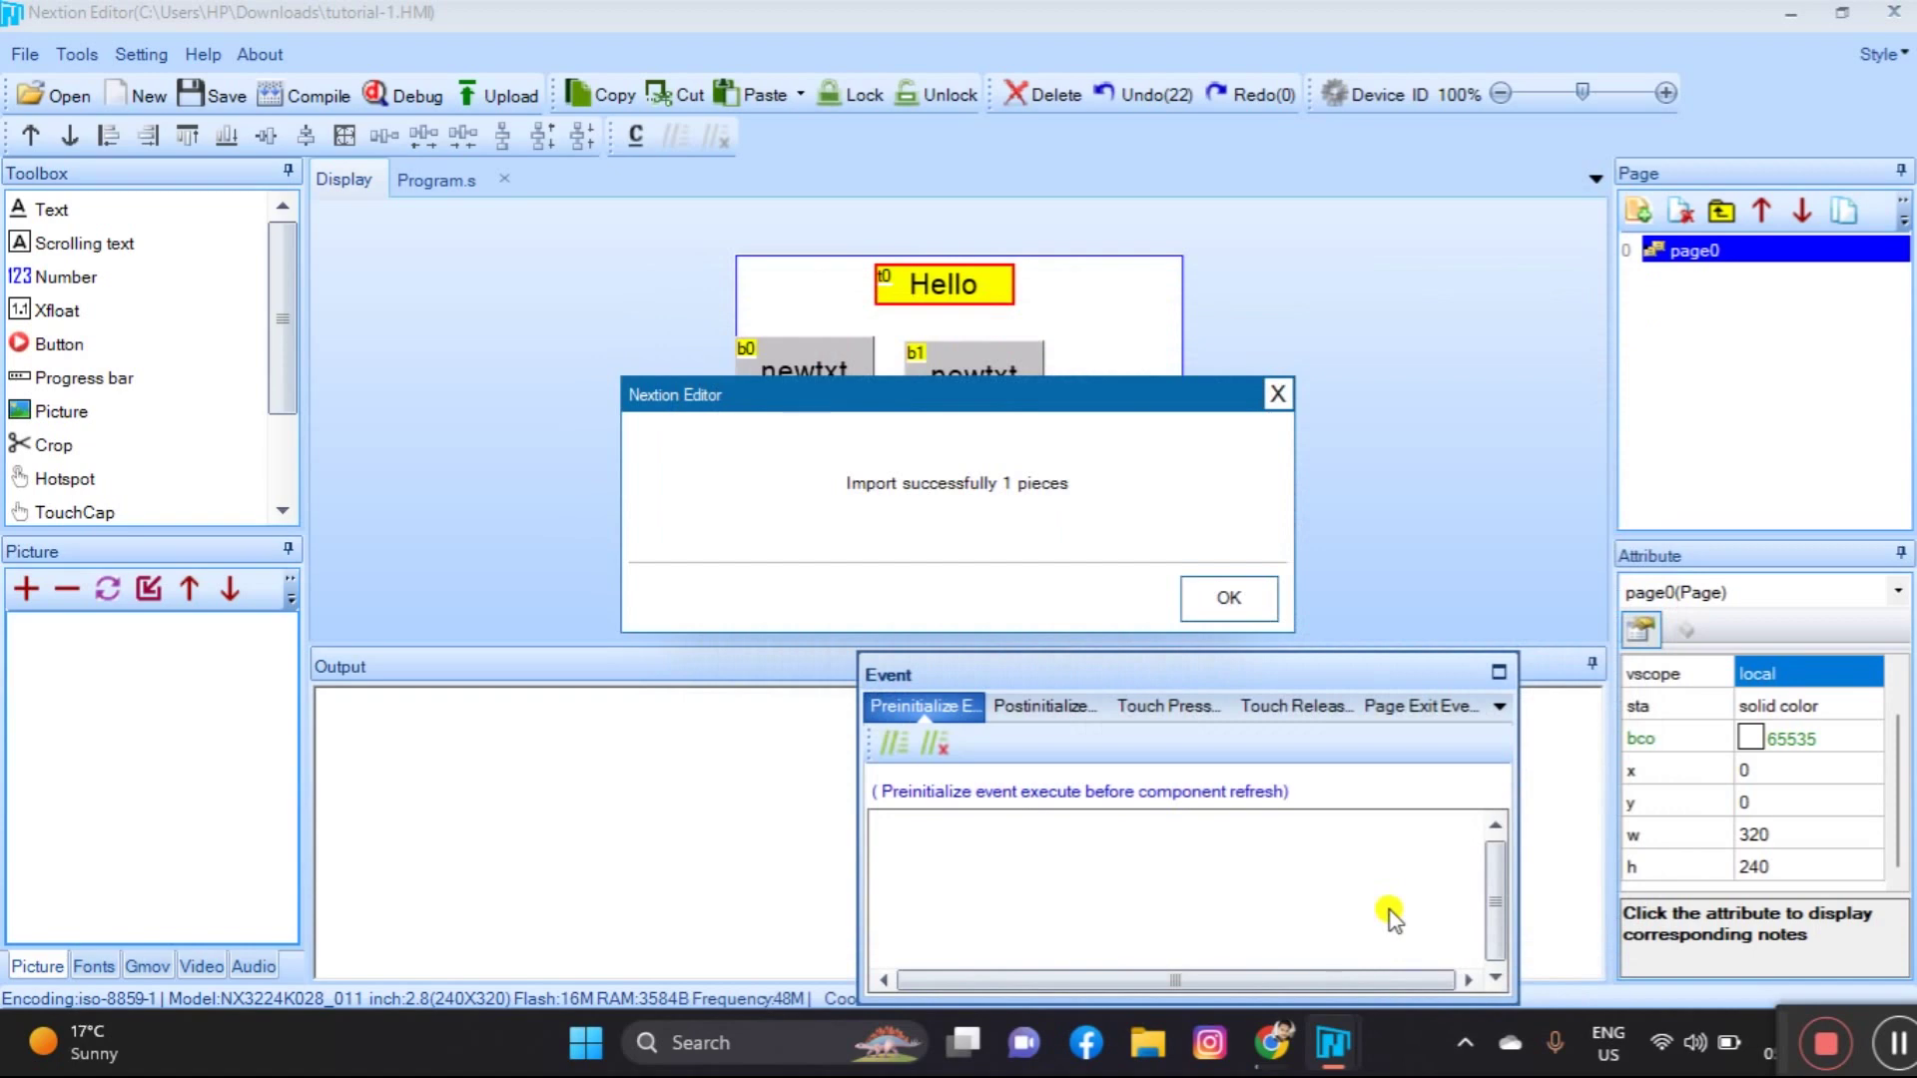
click(1213, 594)
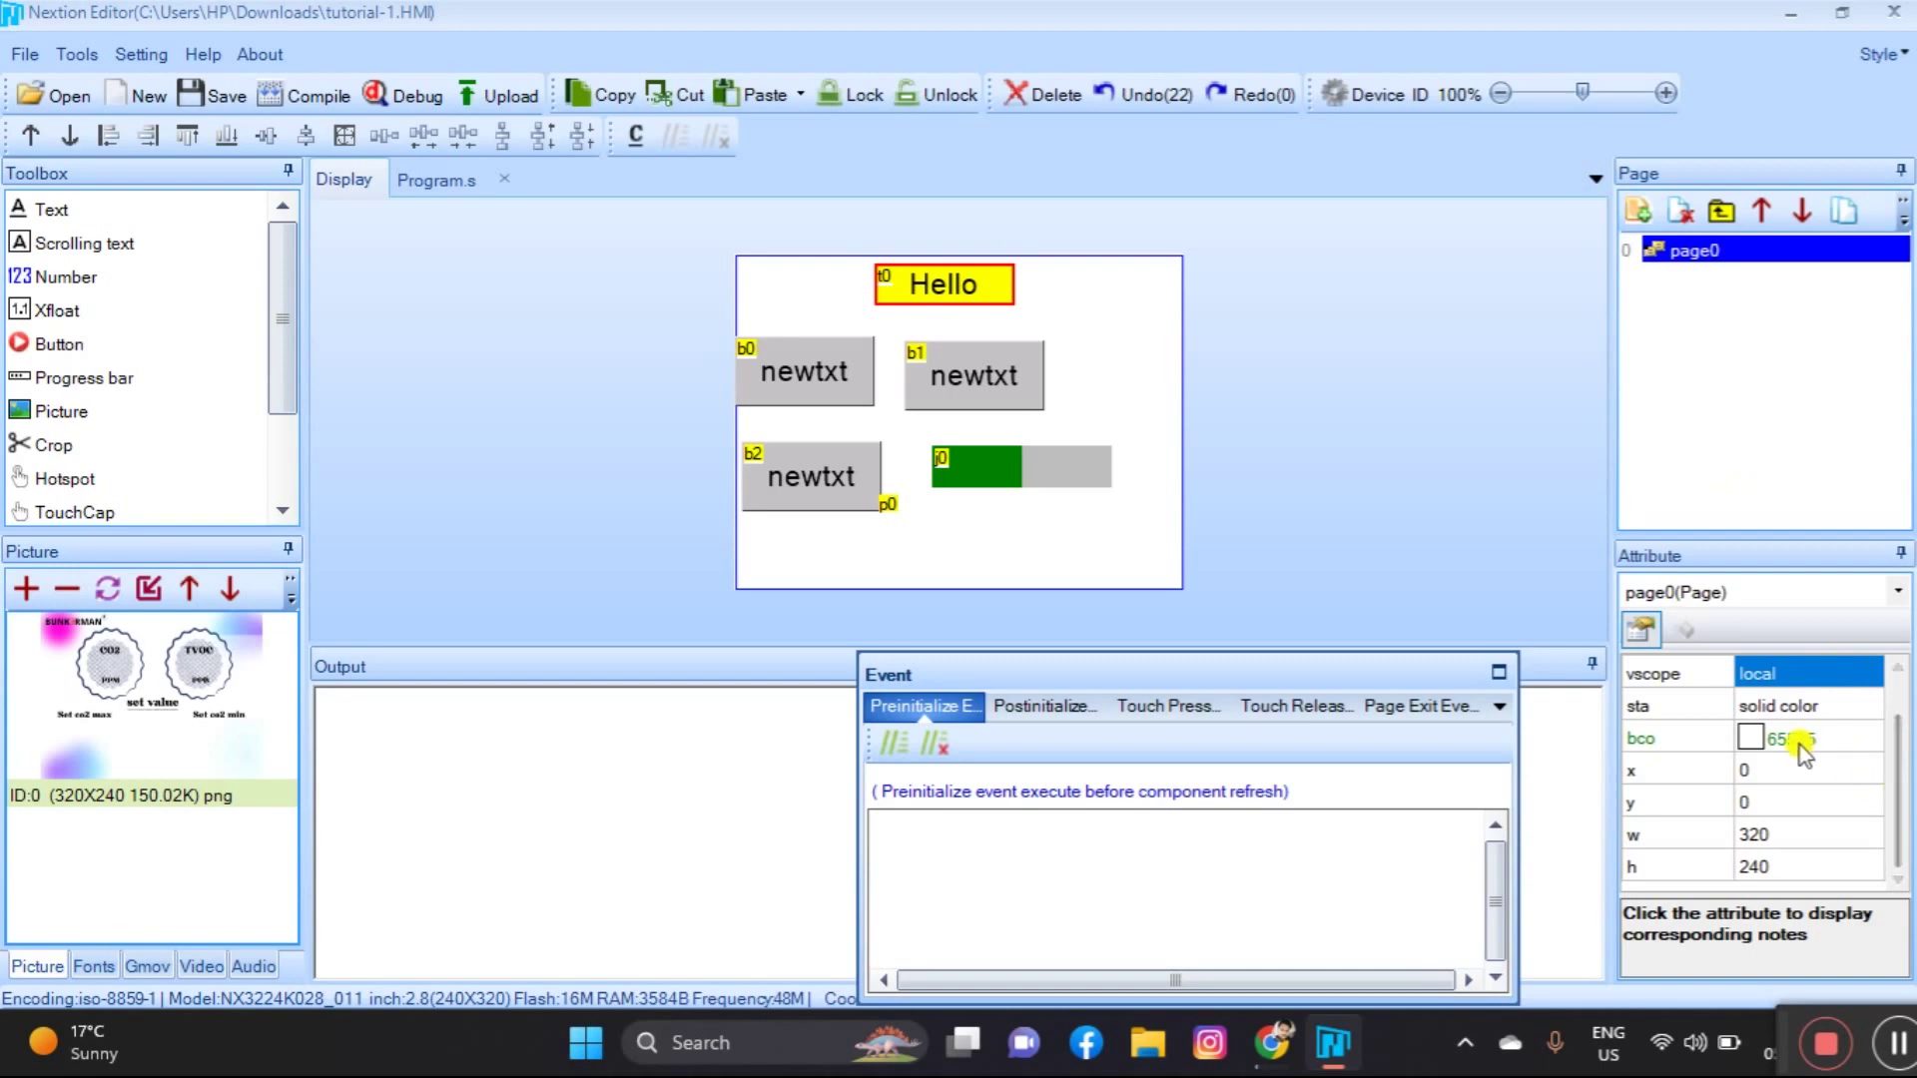
Set page0's background fill (sta) to image
click(1777, 708)
click(1779, 709)
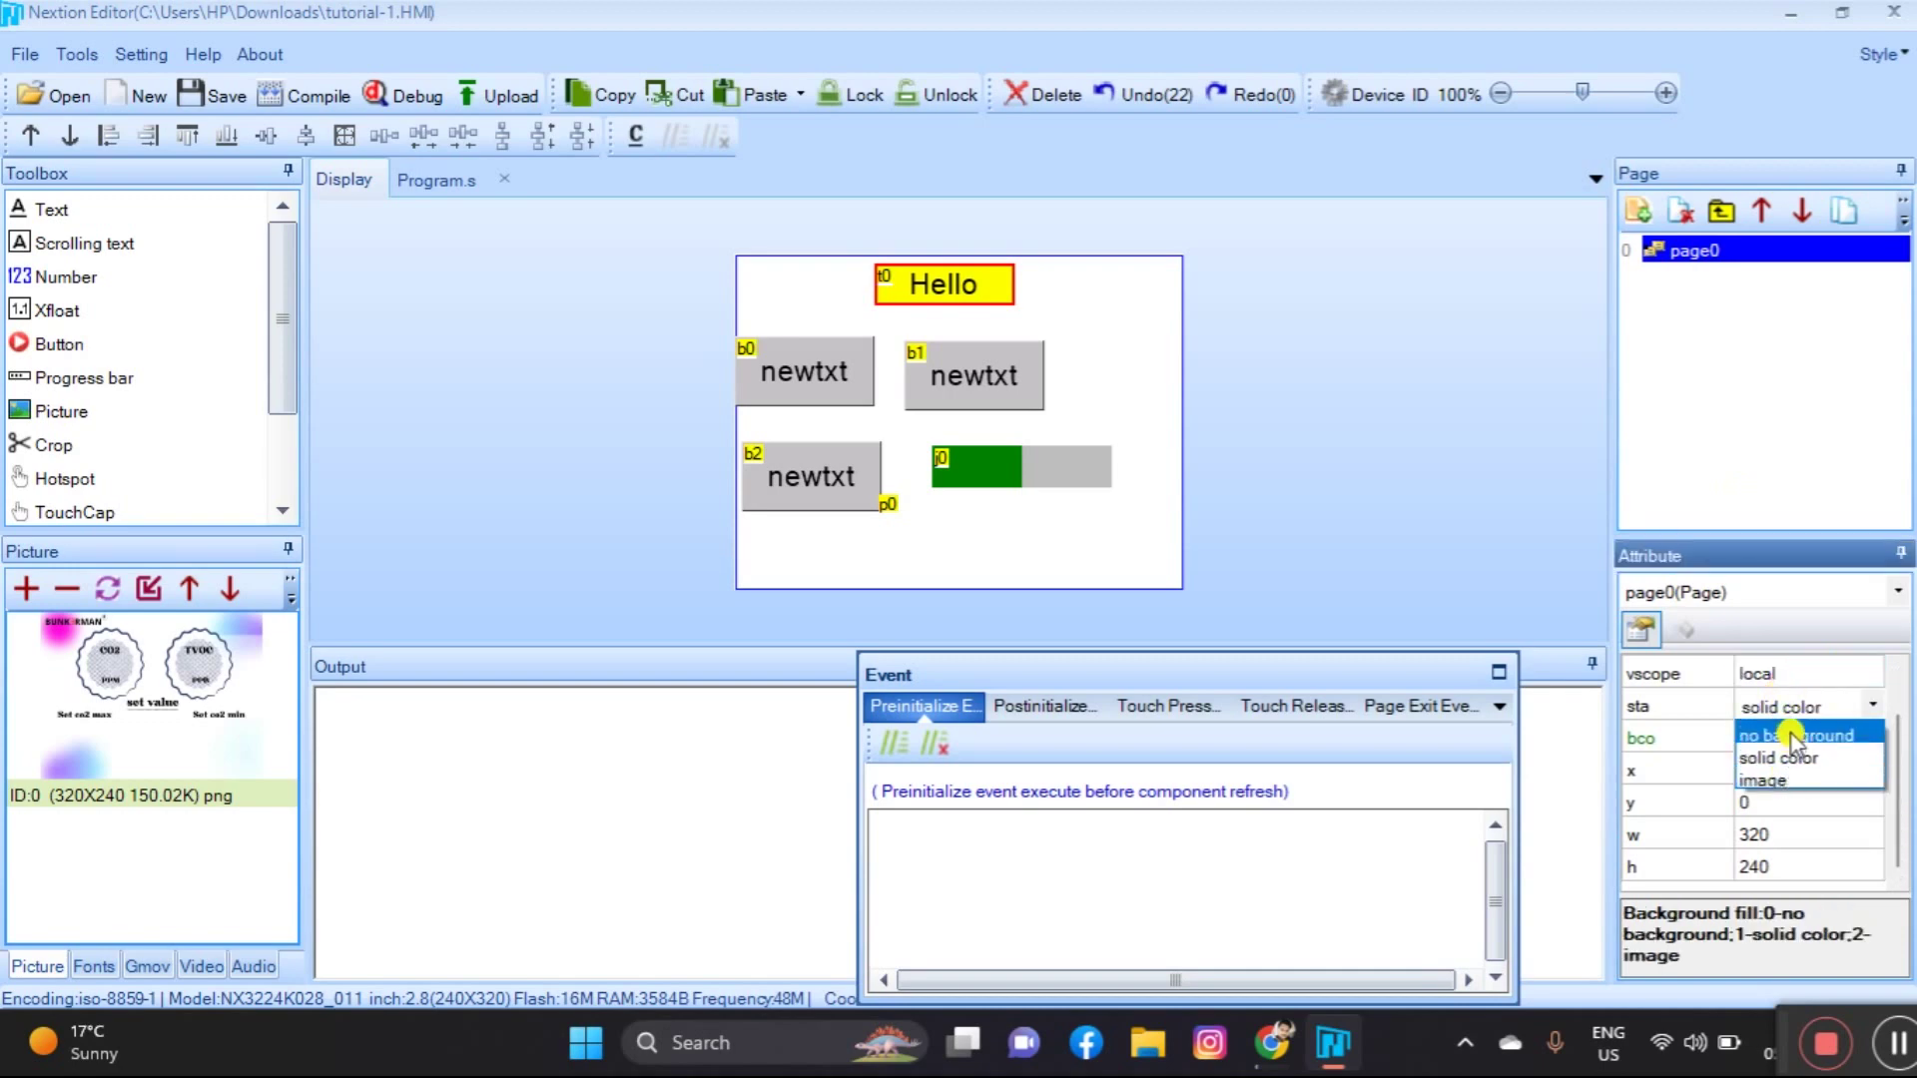
key(Escape)
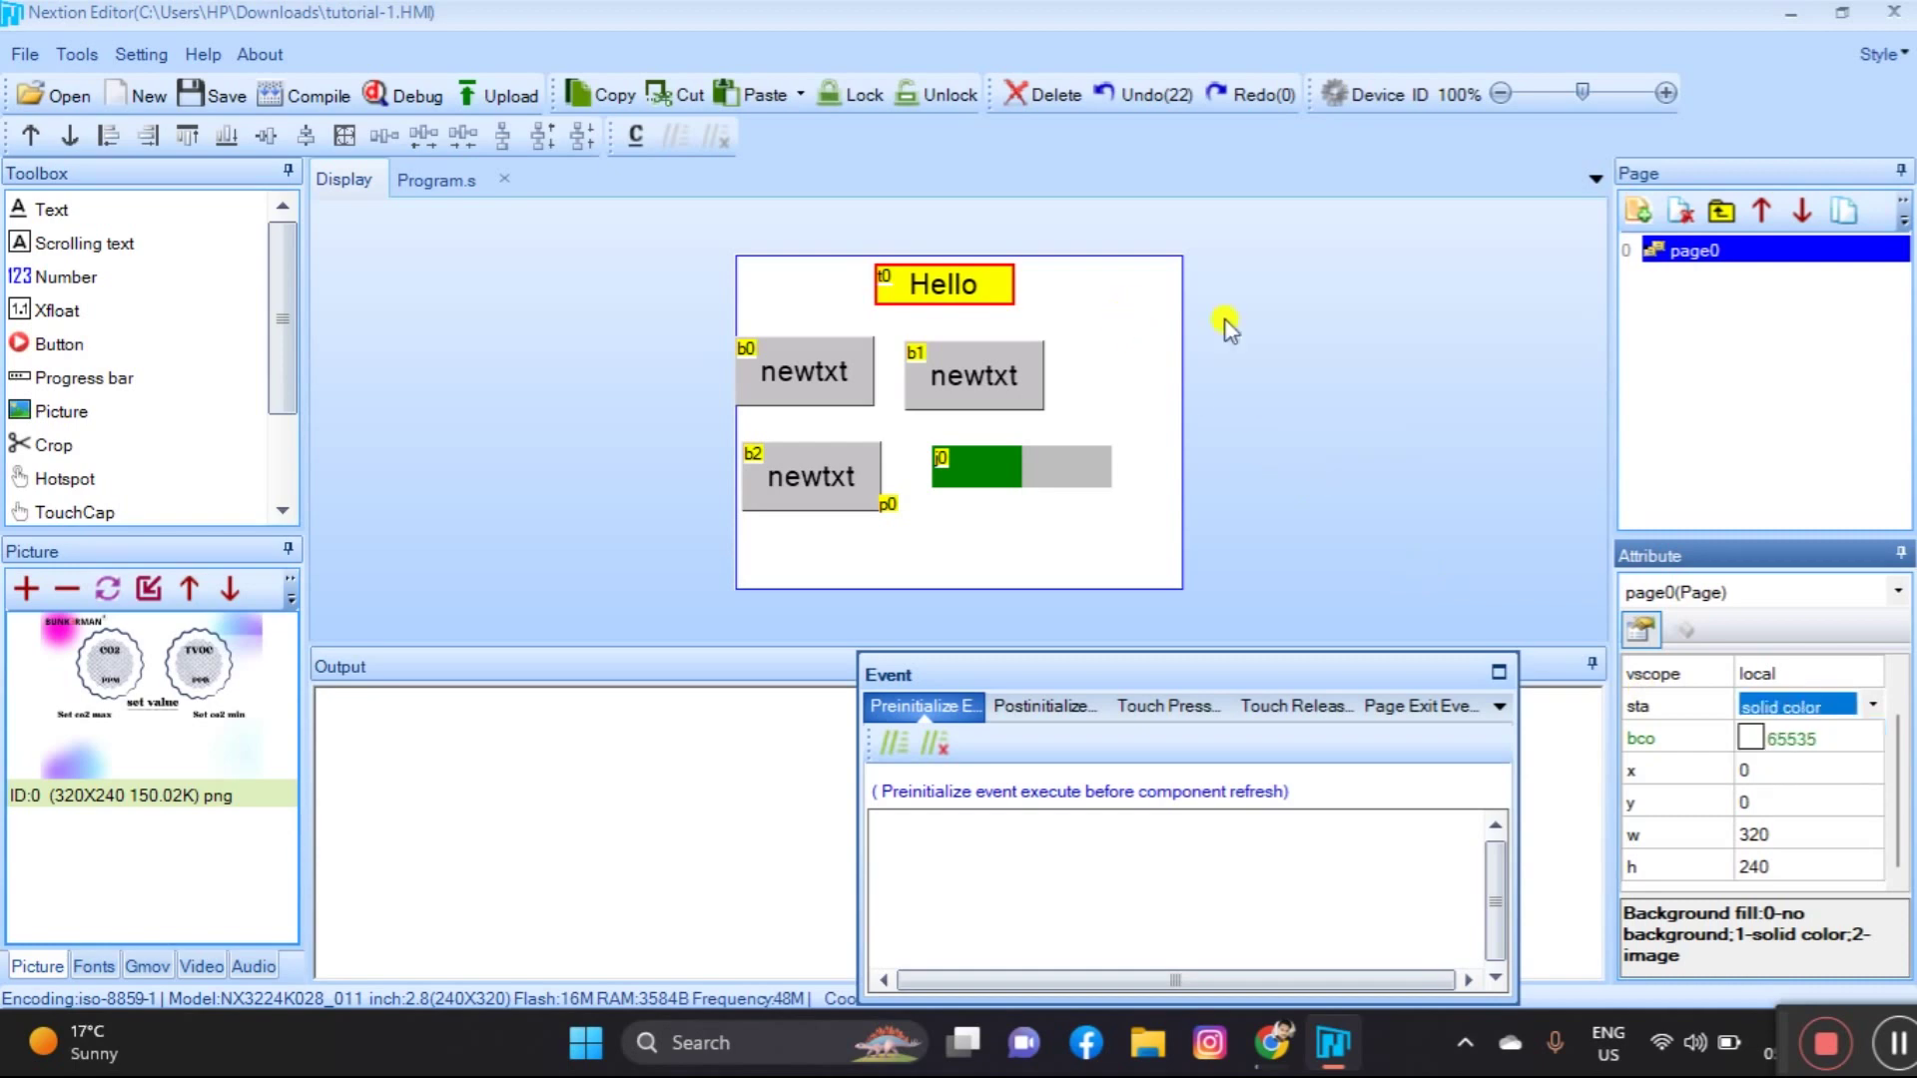
click(1842, 707)
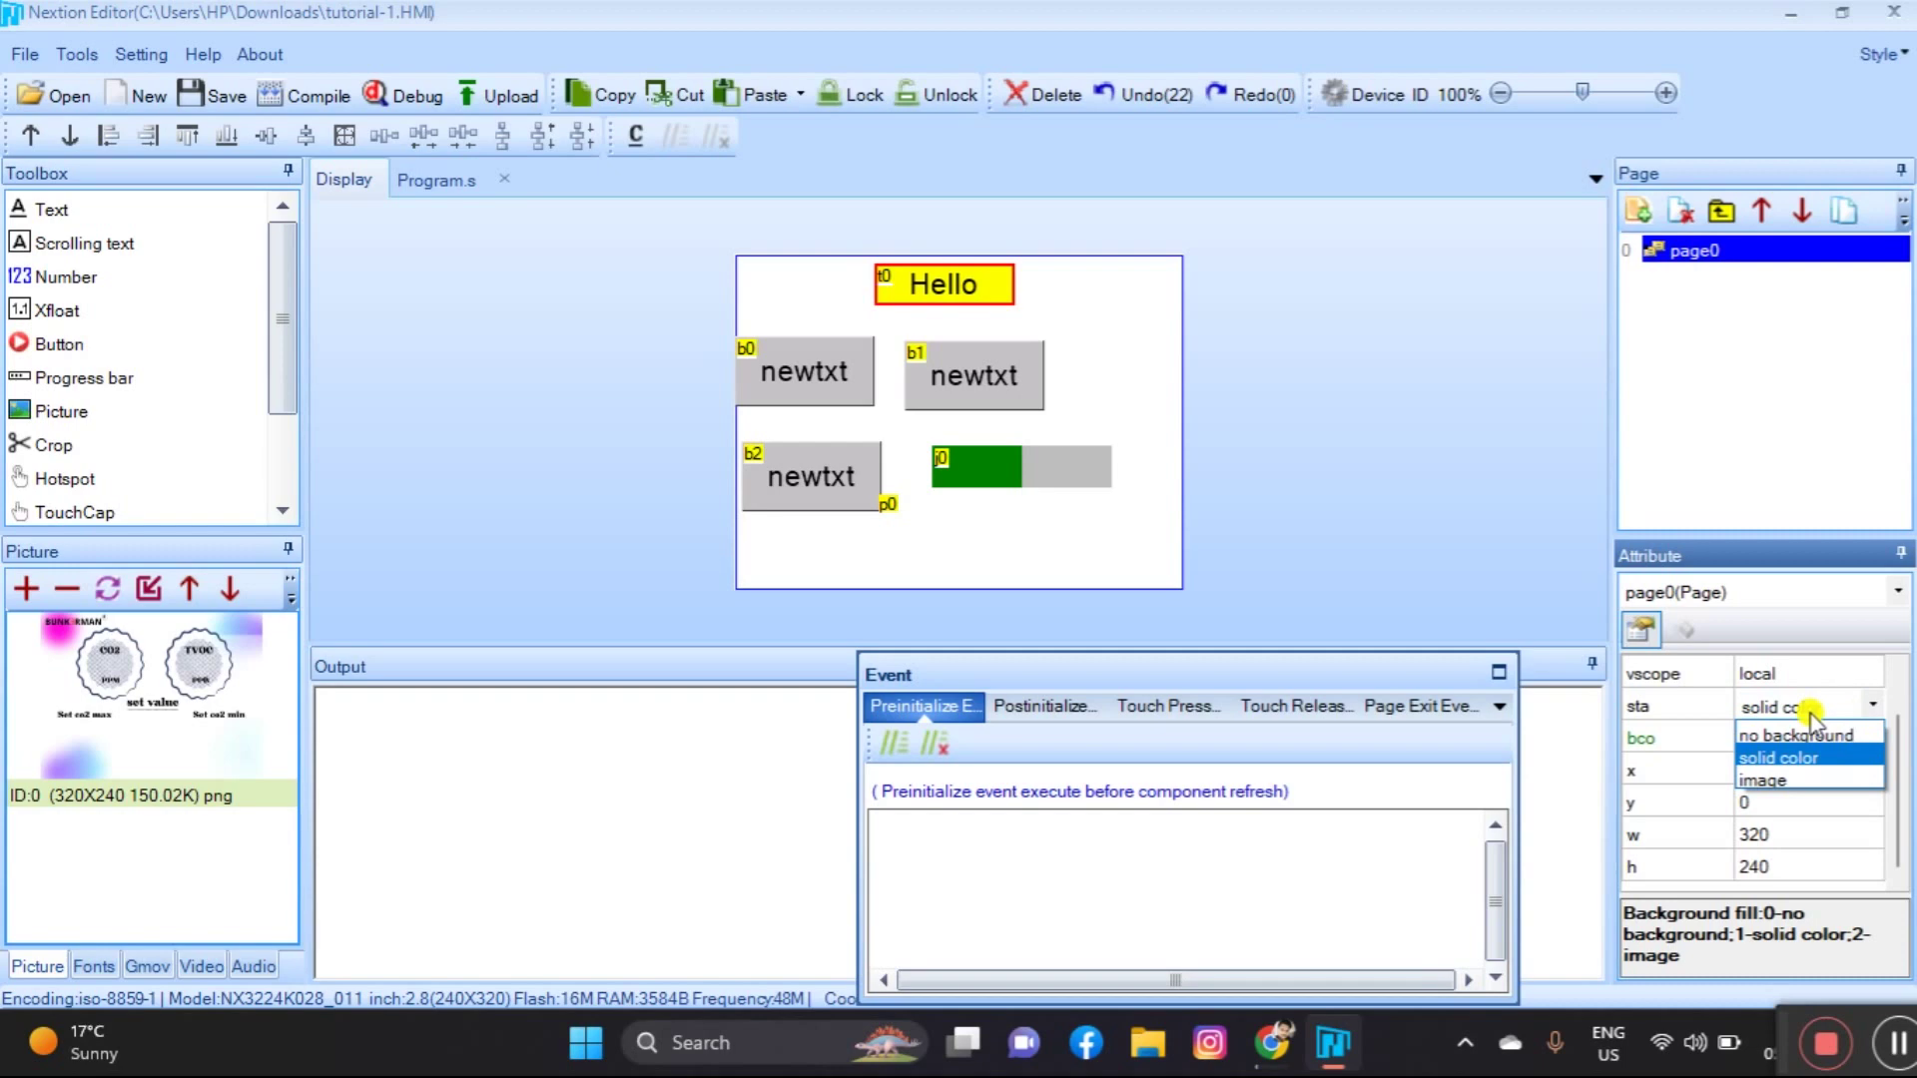
click(1802, 780)
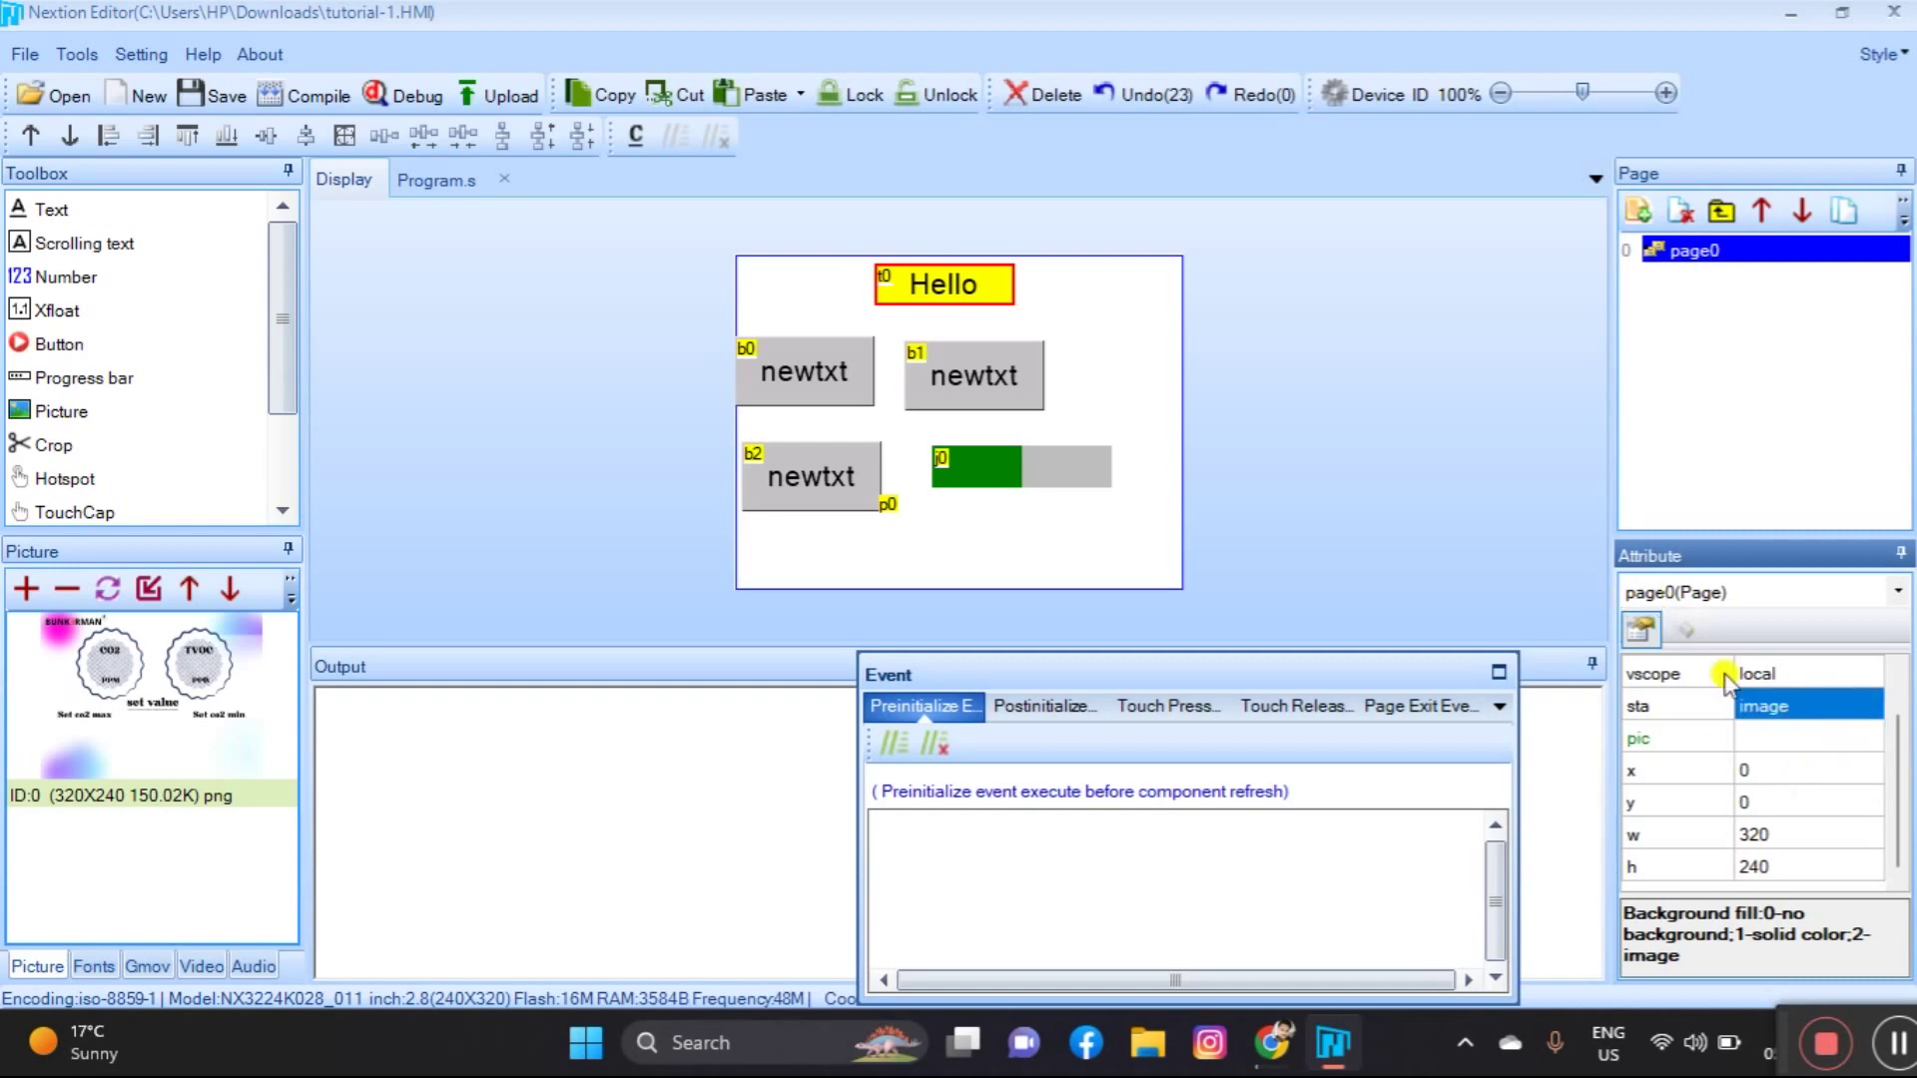
Assign the imported picture with ID 0 as page0's background image
click(1757, 737)
click(1749, 737)
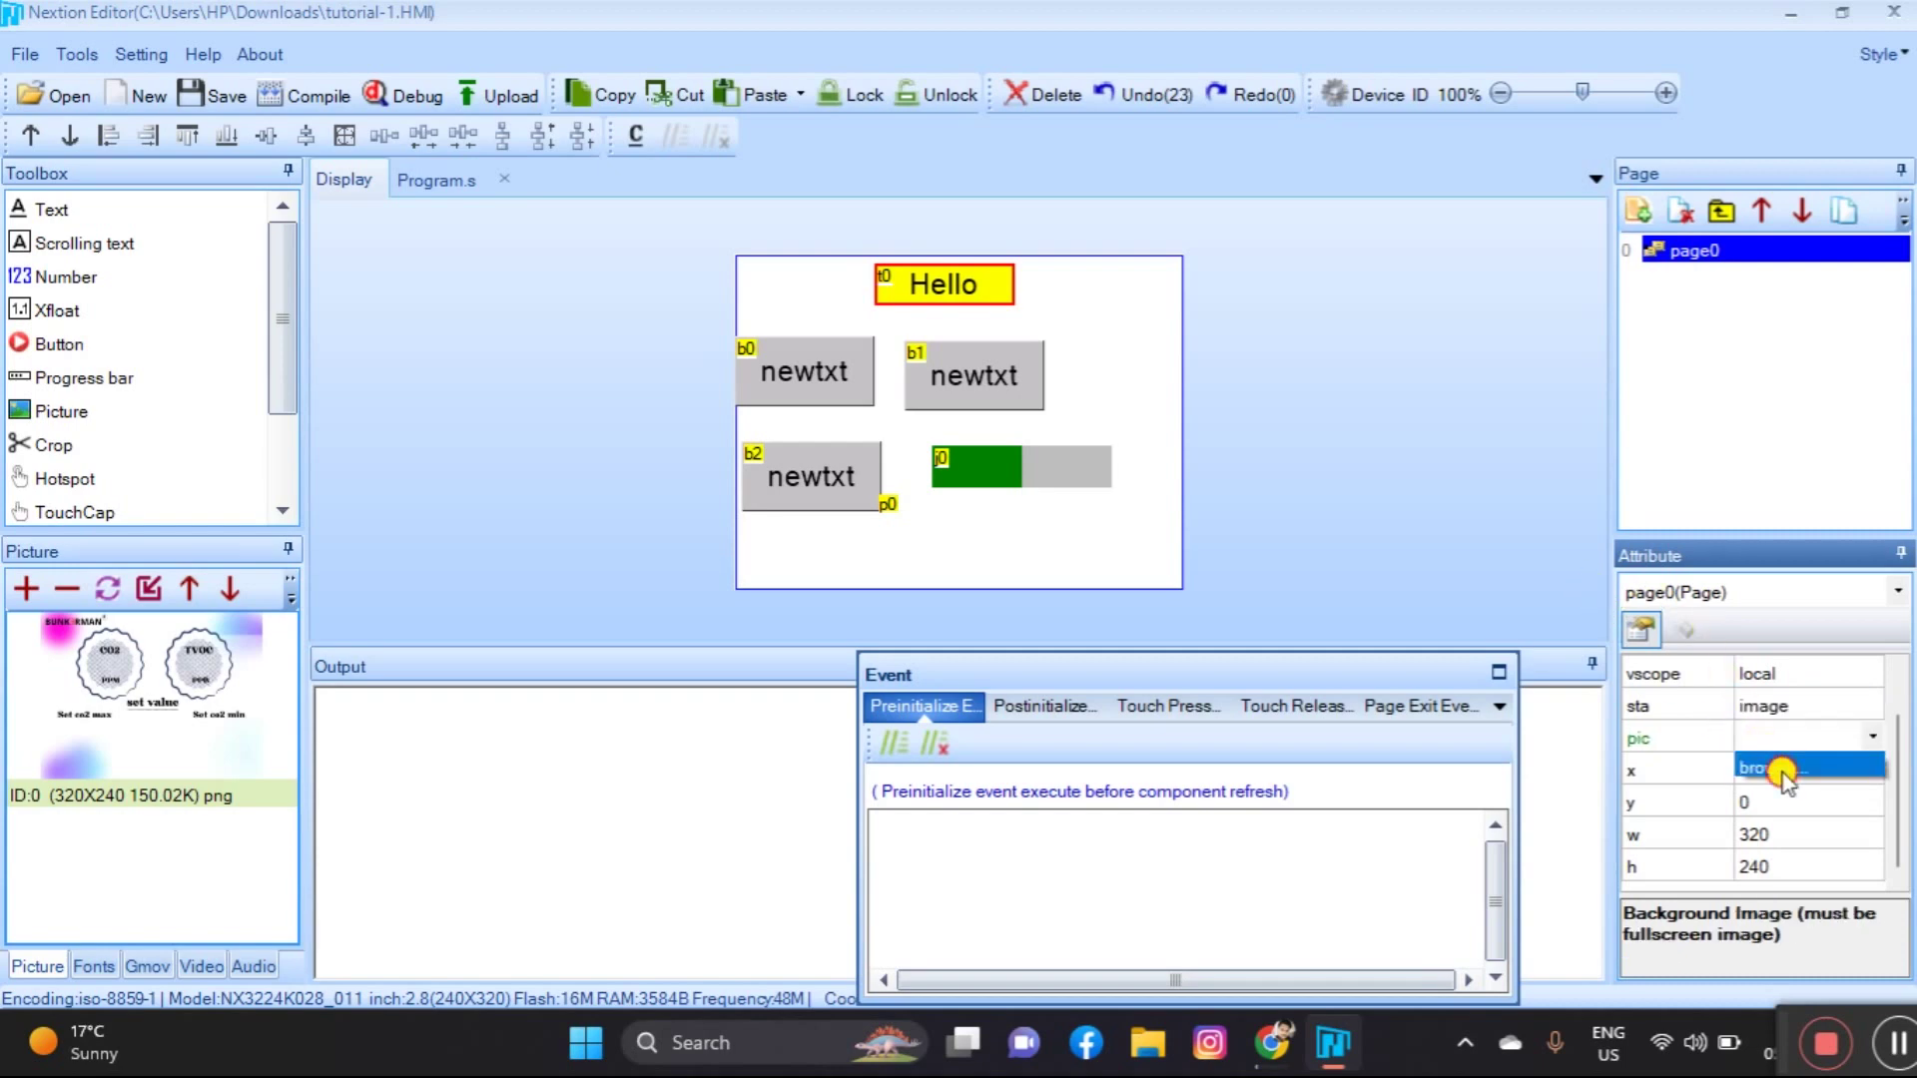
click(1782, 768)
click(970, 268)
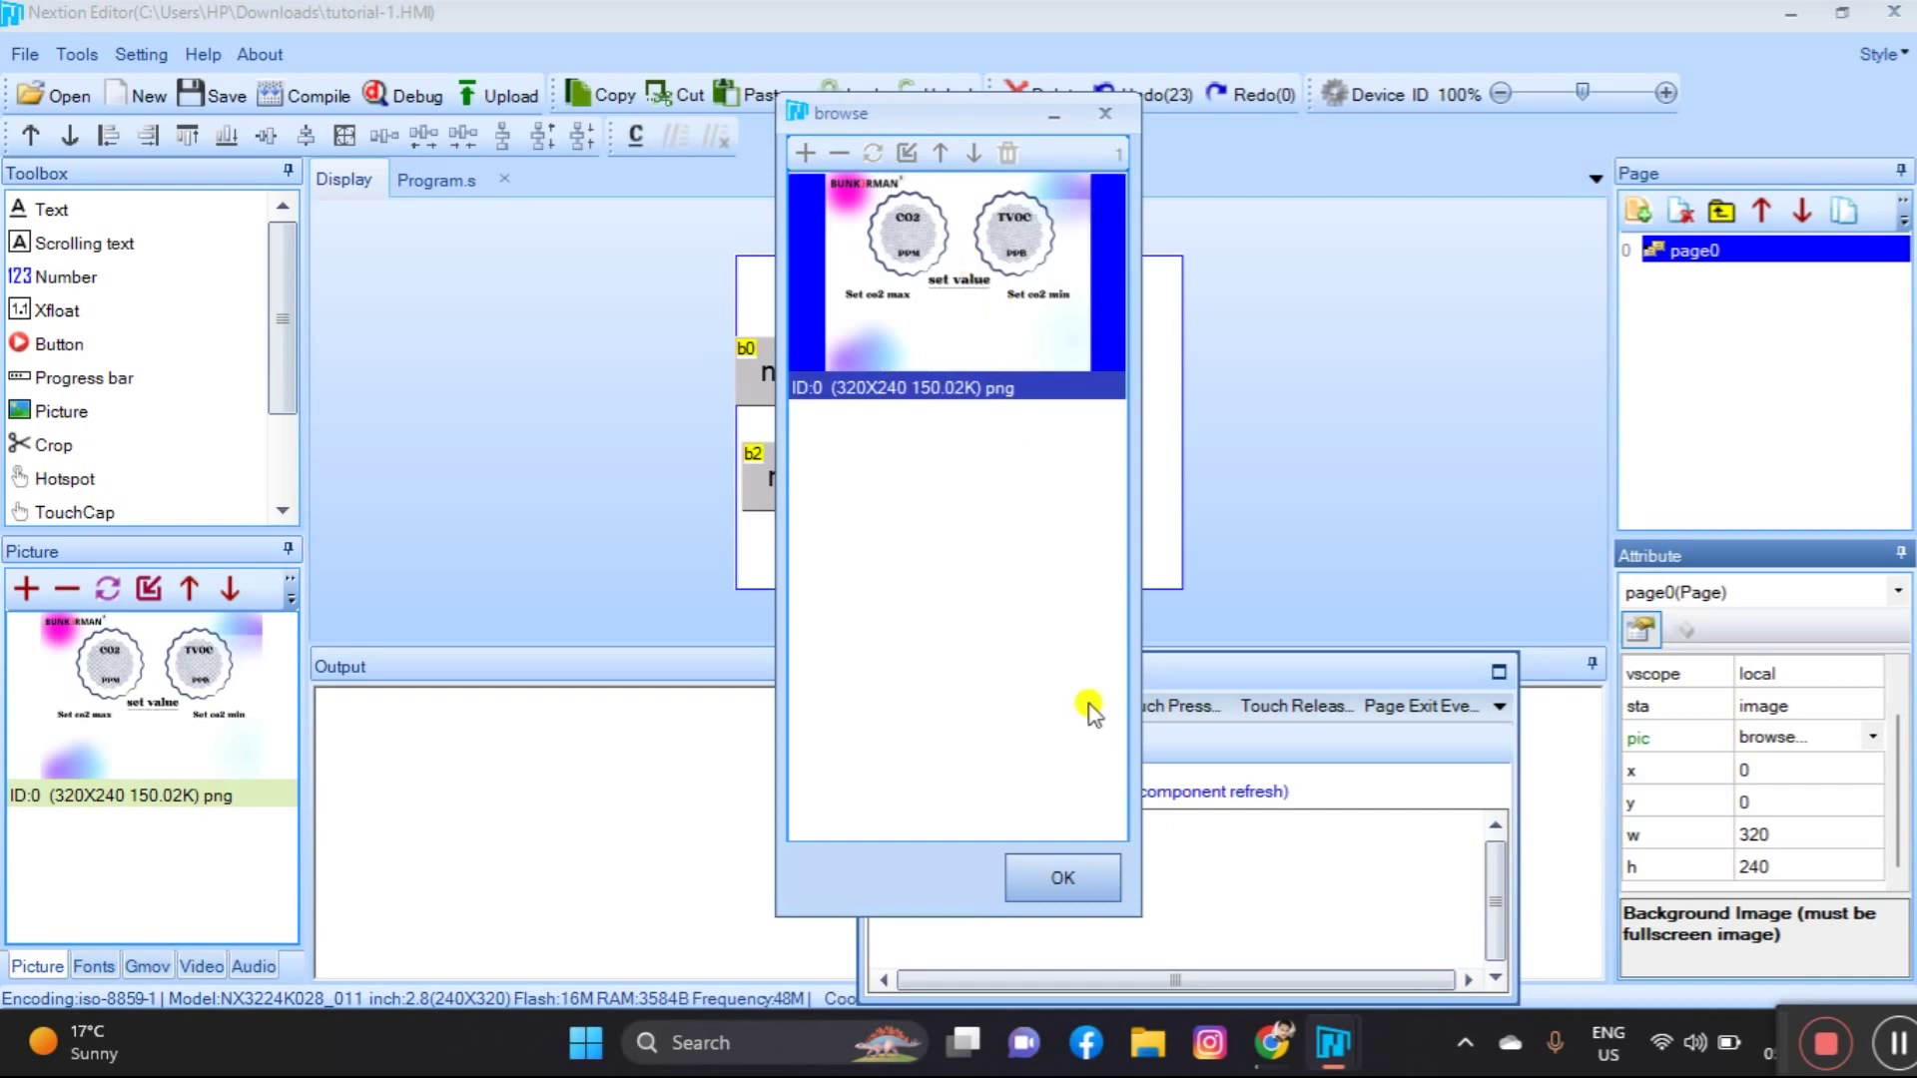
click(1062, 878)
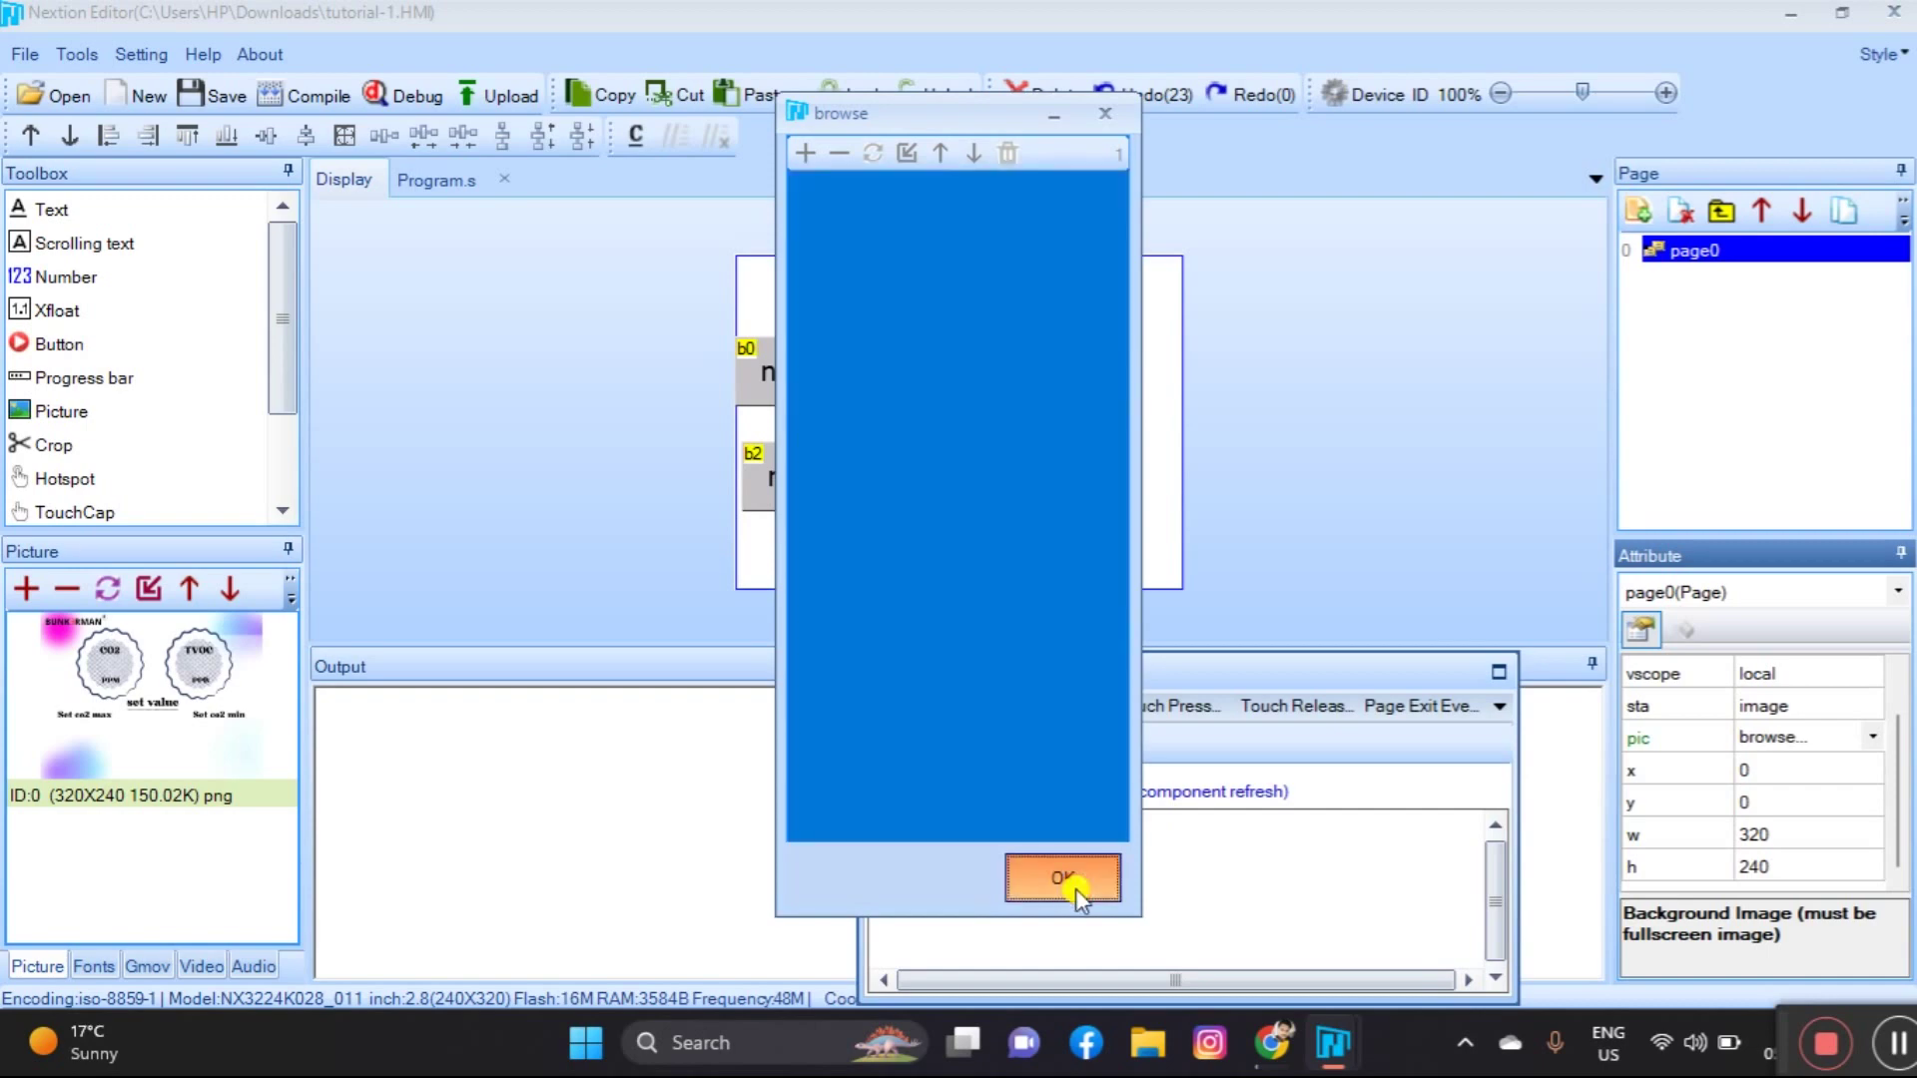
Reposition the three buttons: b1 between the Set co2 labels' lower edge and the page bottom, b2 below Set co2 max, b0 slightly down
drag(993, 372, 1058, 536)
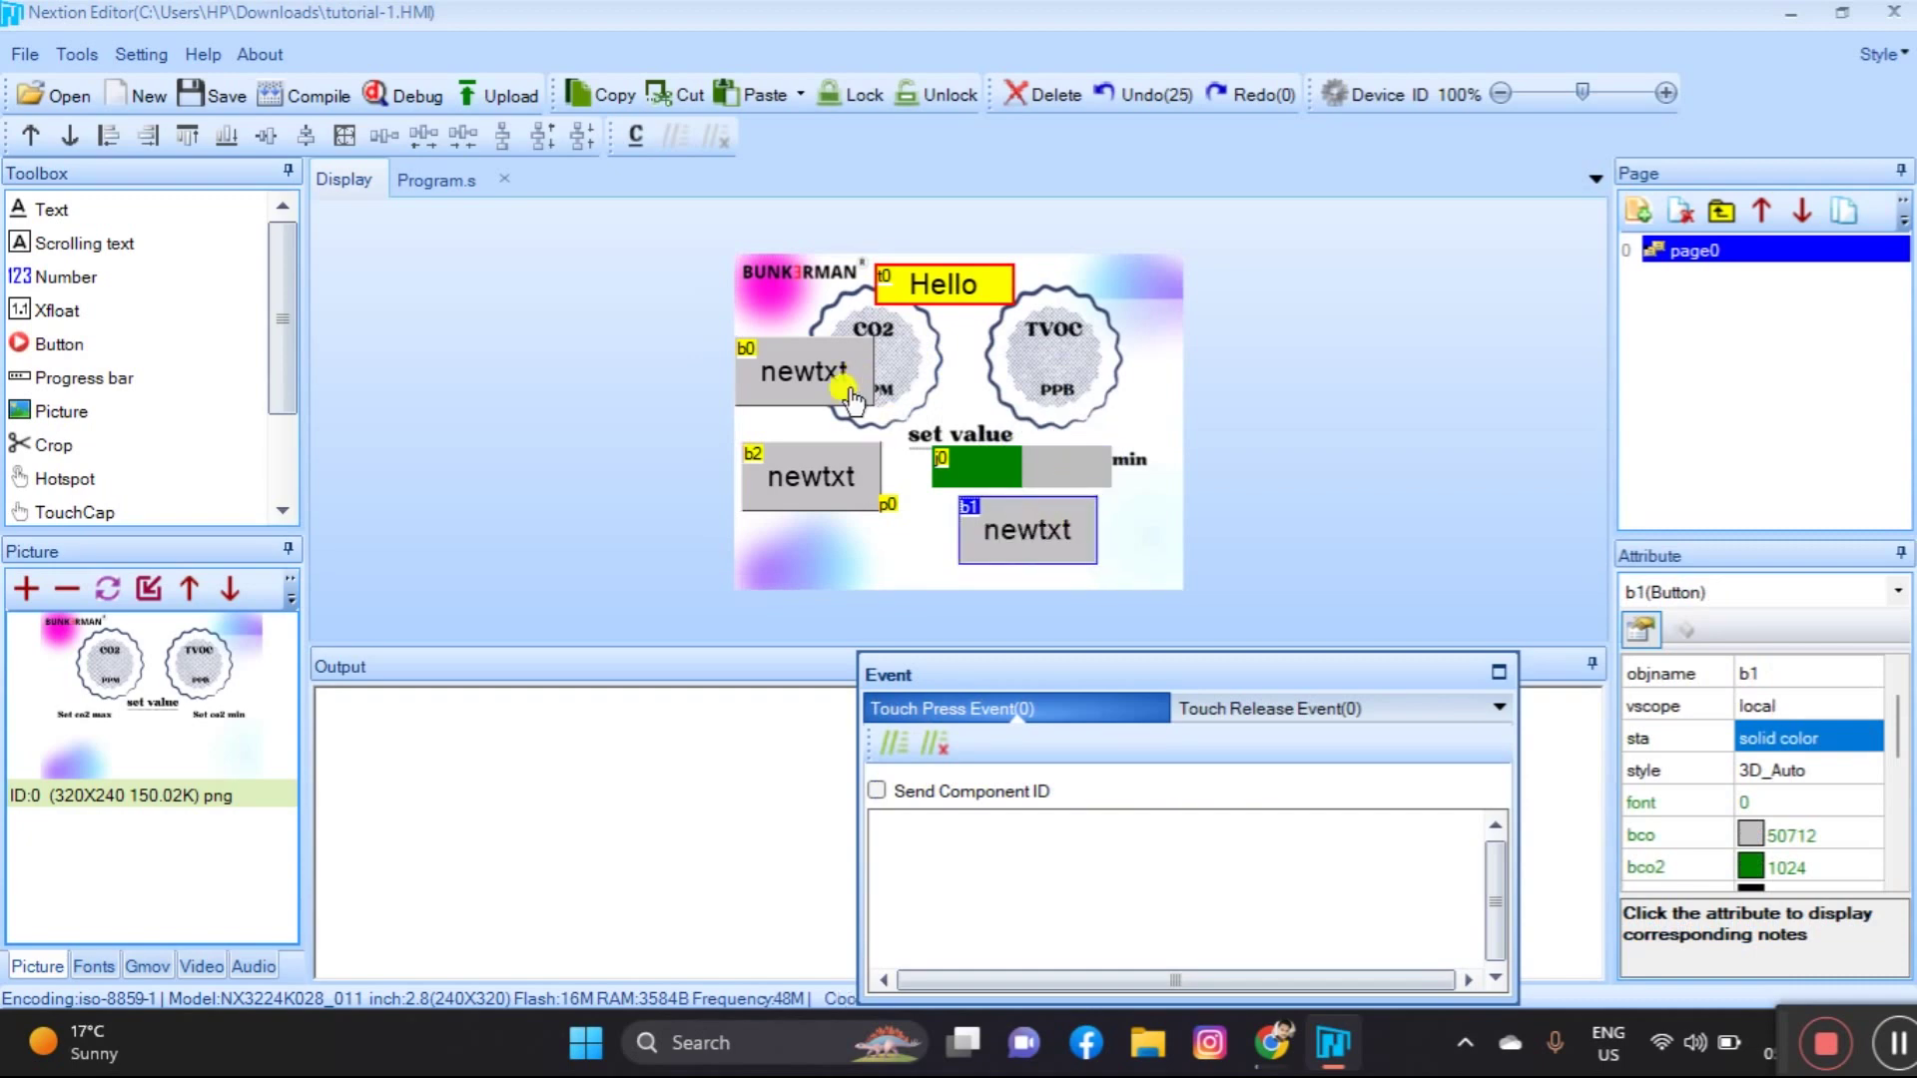
drag(831, 486, 838, 539)
drag(779, 375, 785, 405)
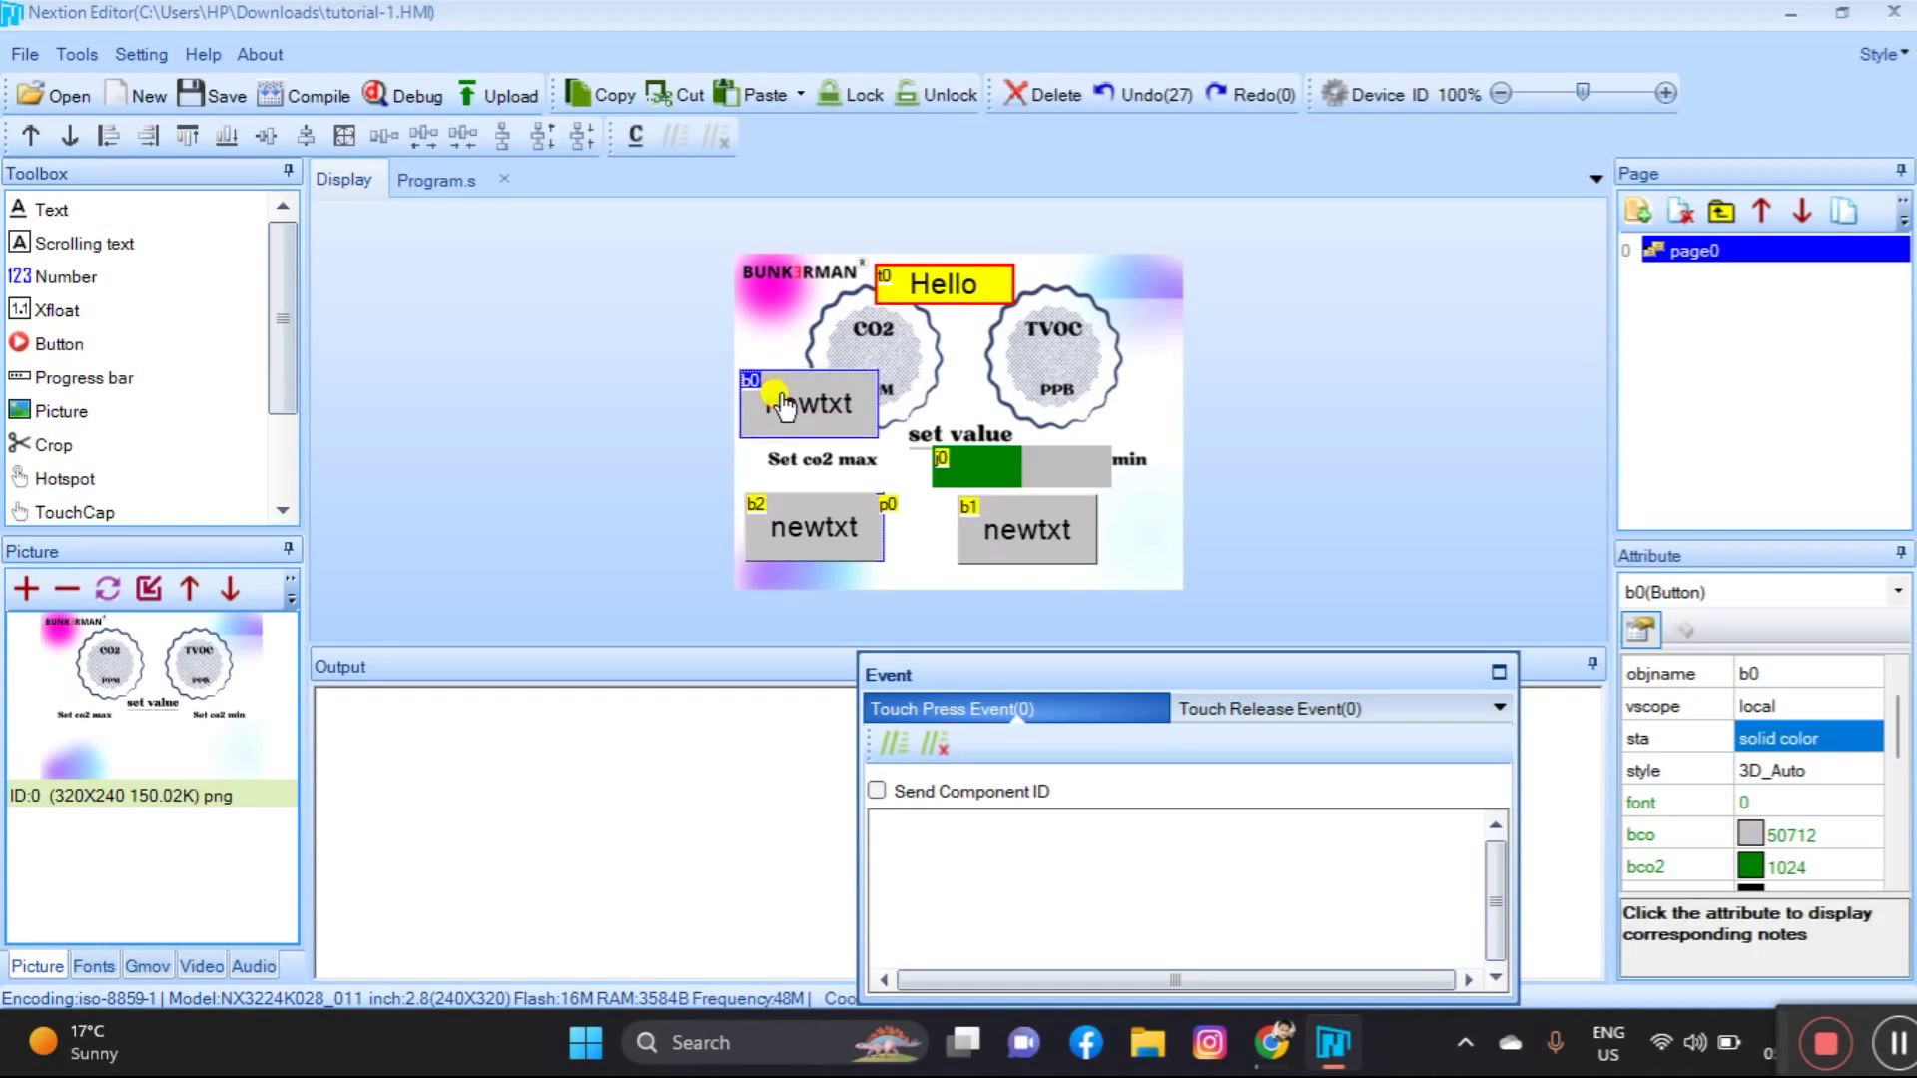
Move the progress bar up onto the lower part of the TVOC badge and shift button b1 right beneath Set co2 min
click(1009, 464)
drag(1015, 467, 1033, 403)
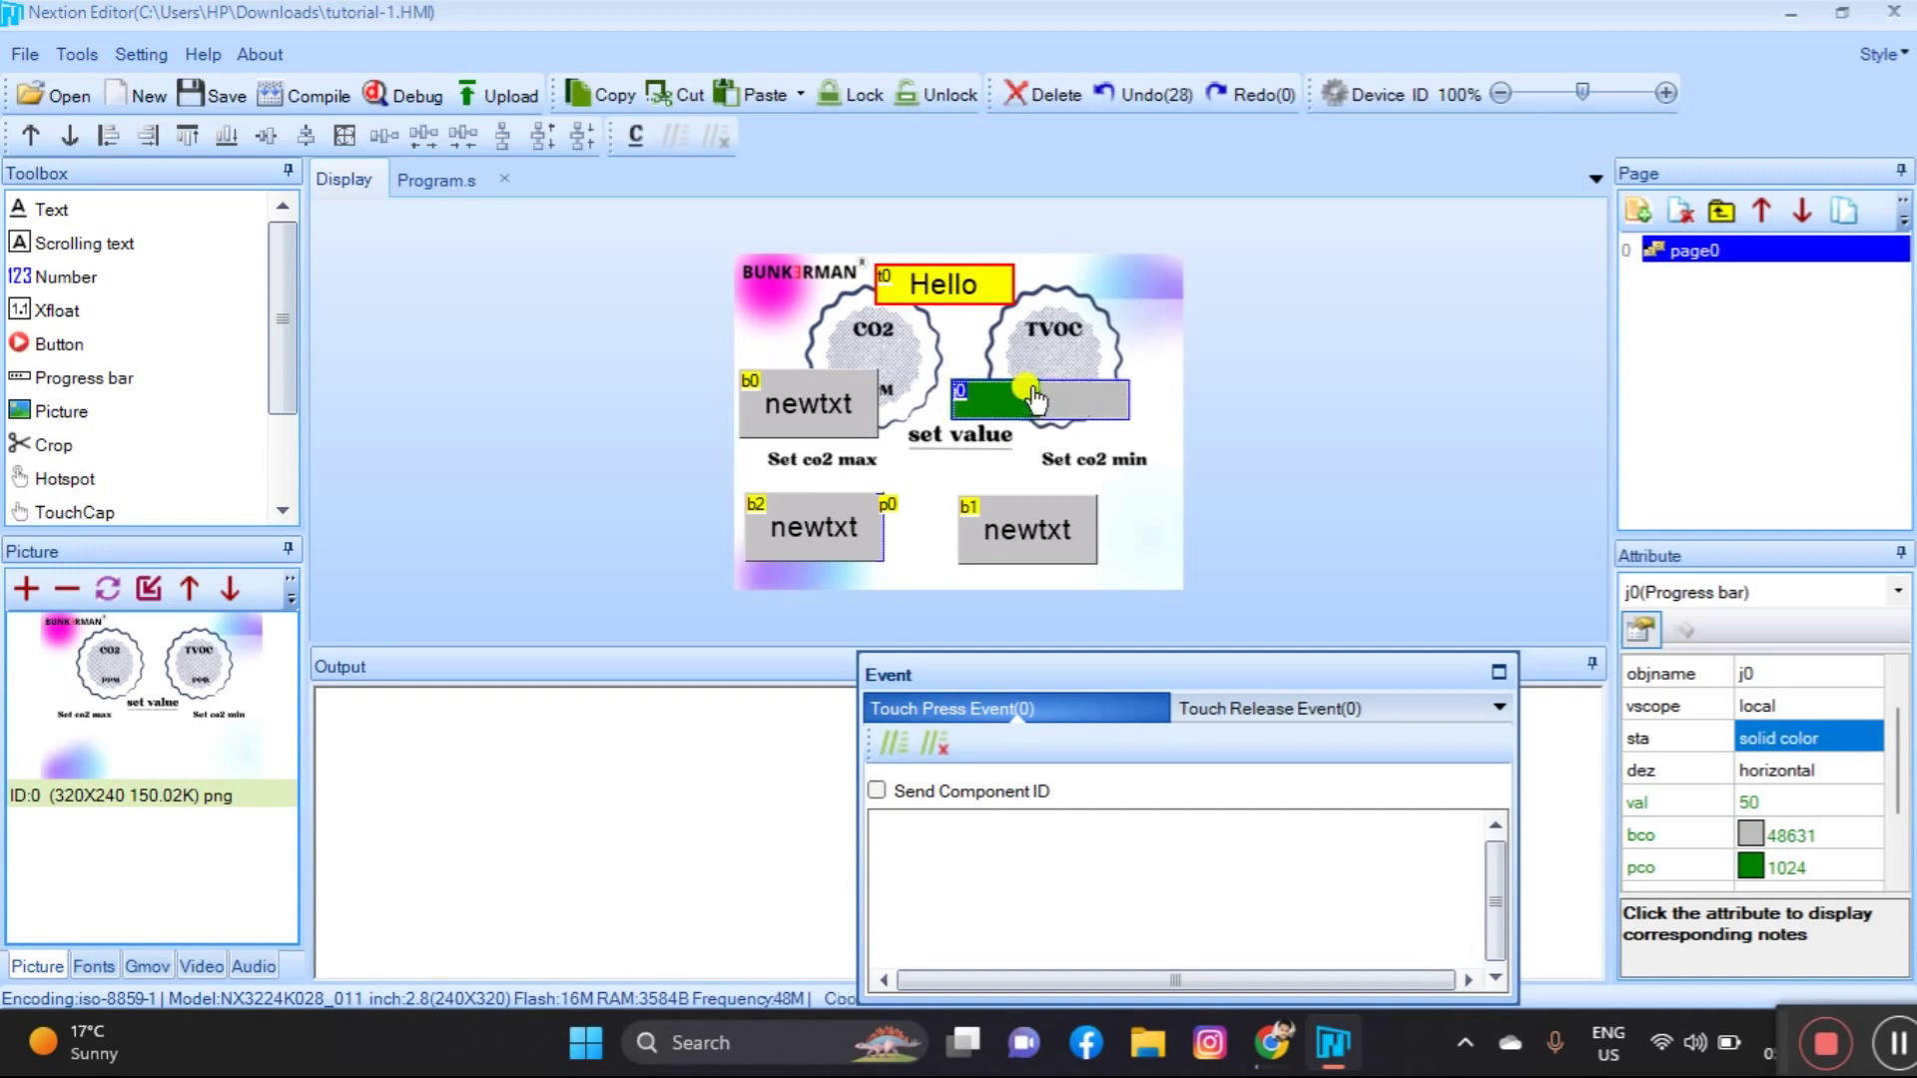
drag(1003, 527, 1054, 544)
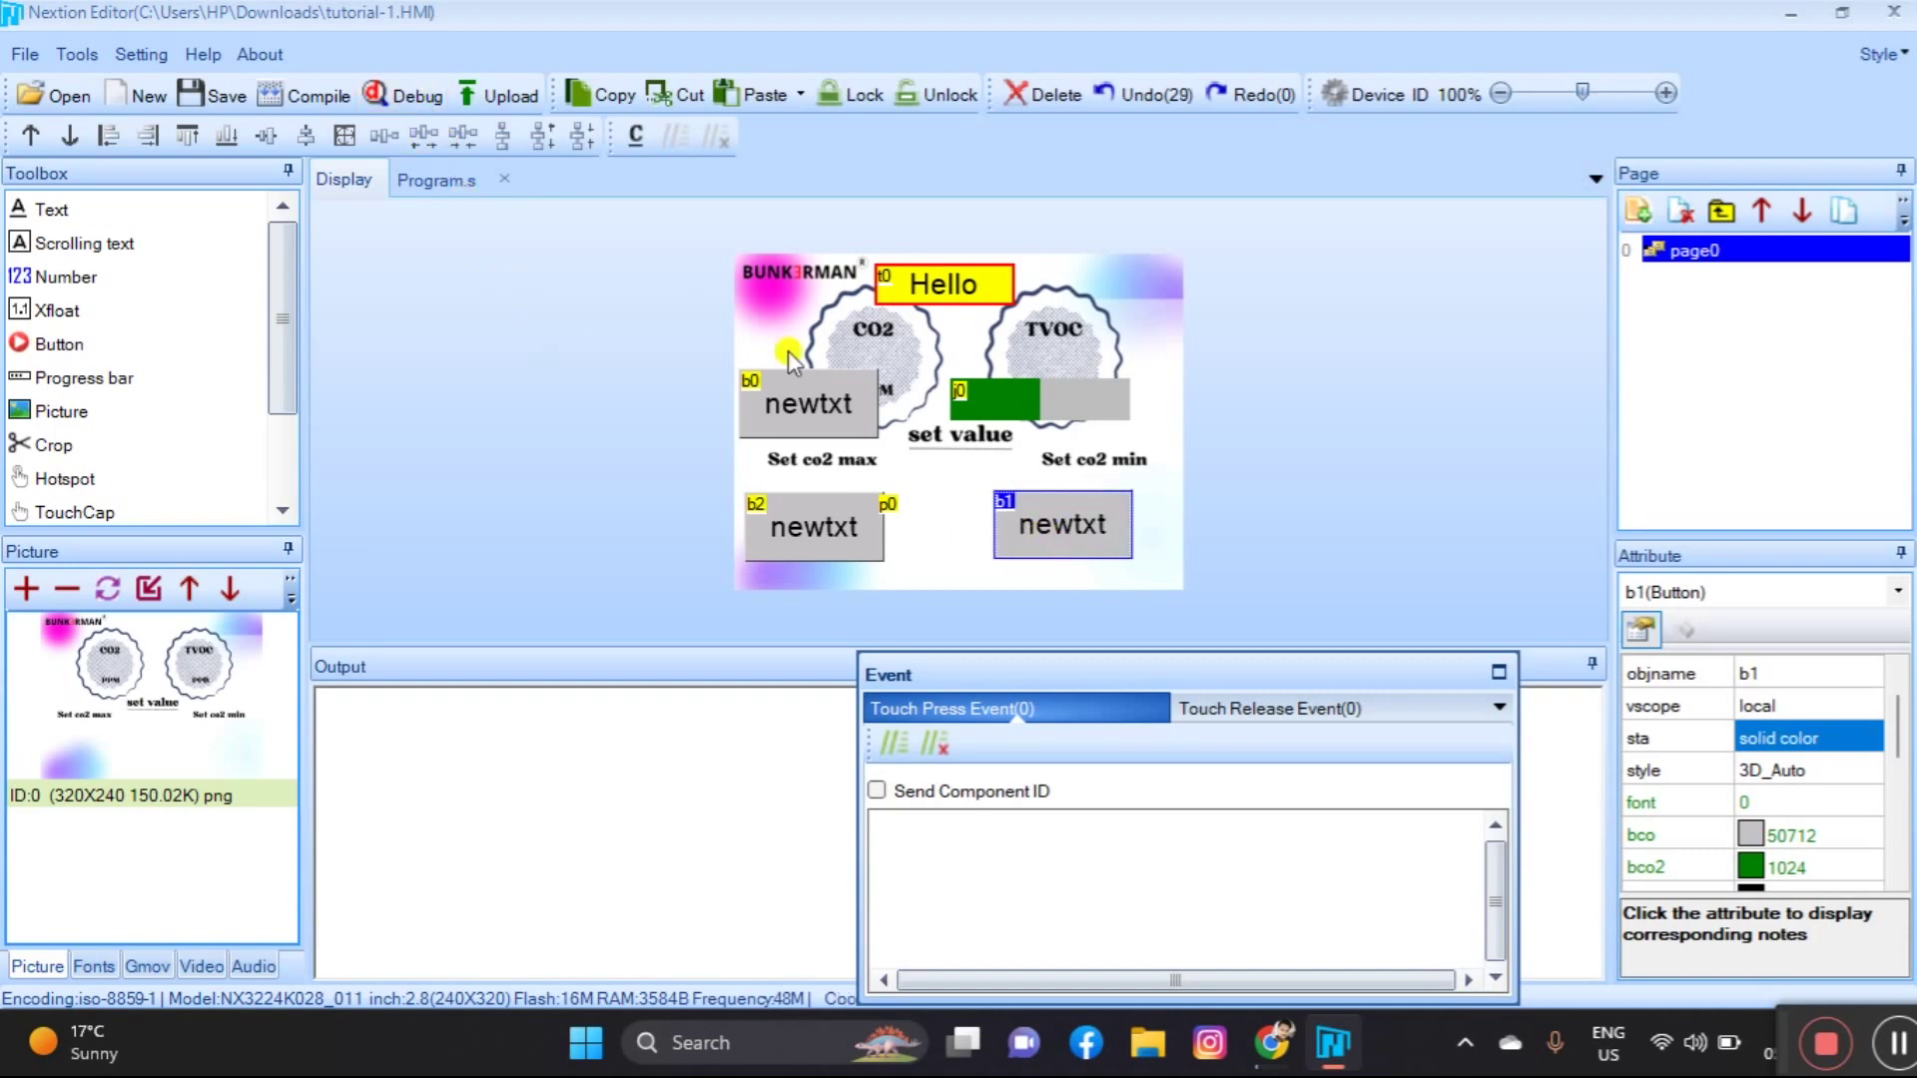
drag(1035, 419, 1044, 425)
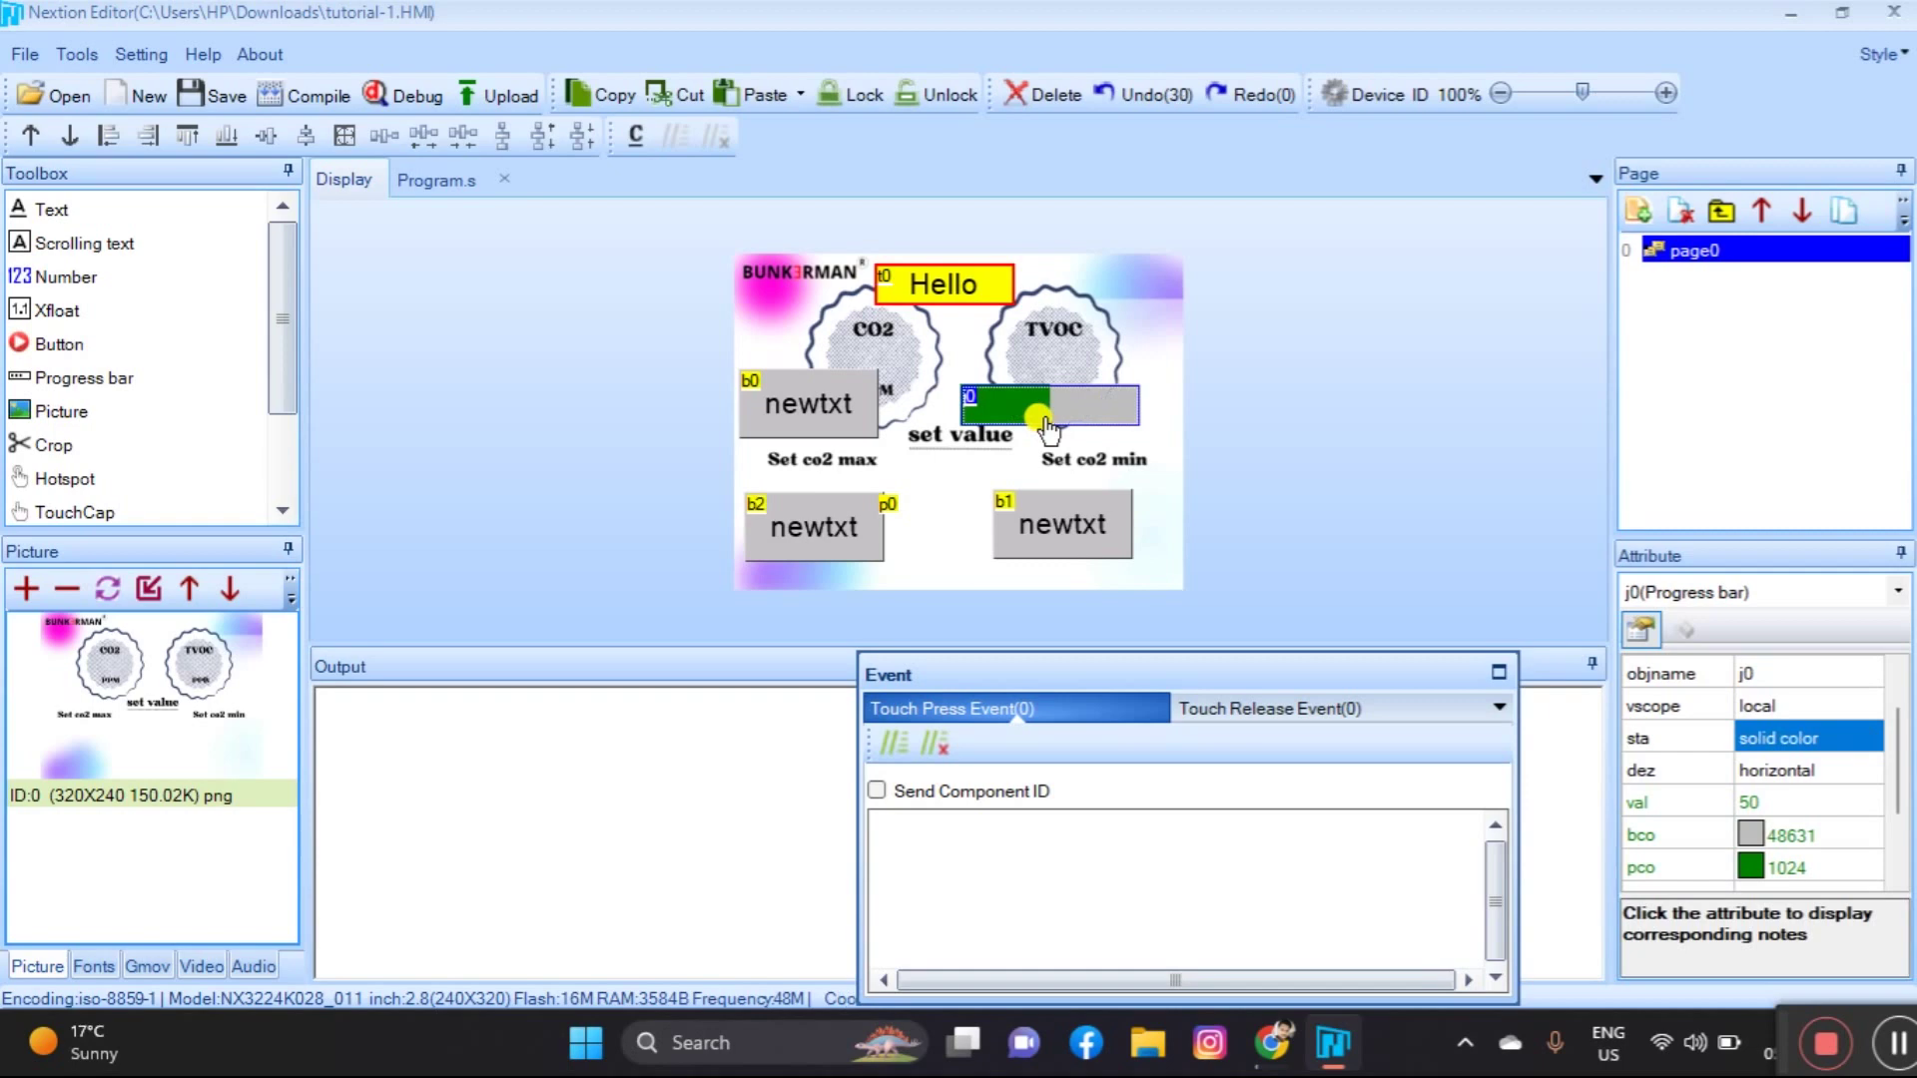
Compile the project and run it in the debug simulator
click(325, 99)
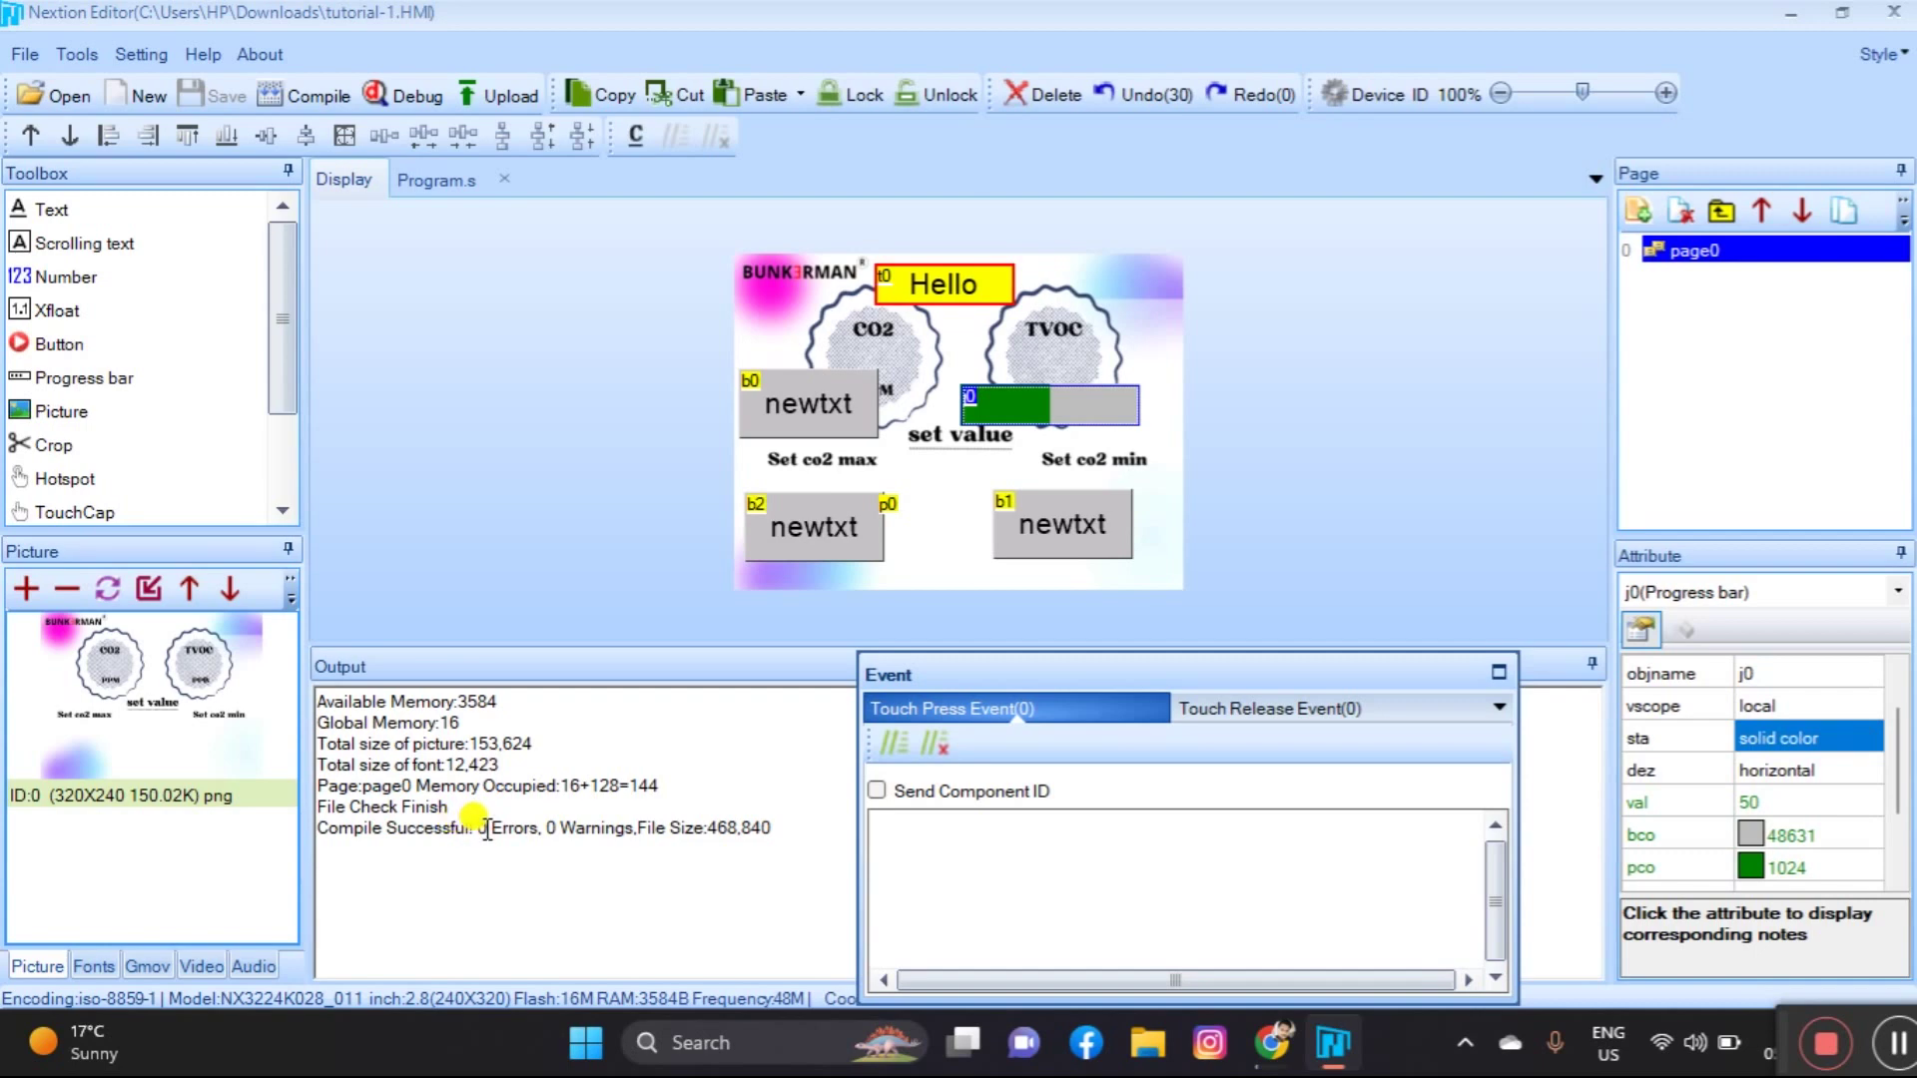
click(399, 87)
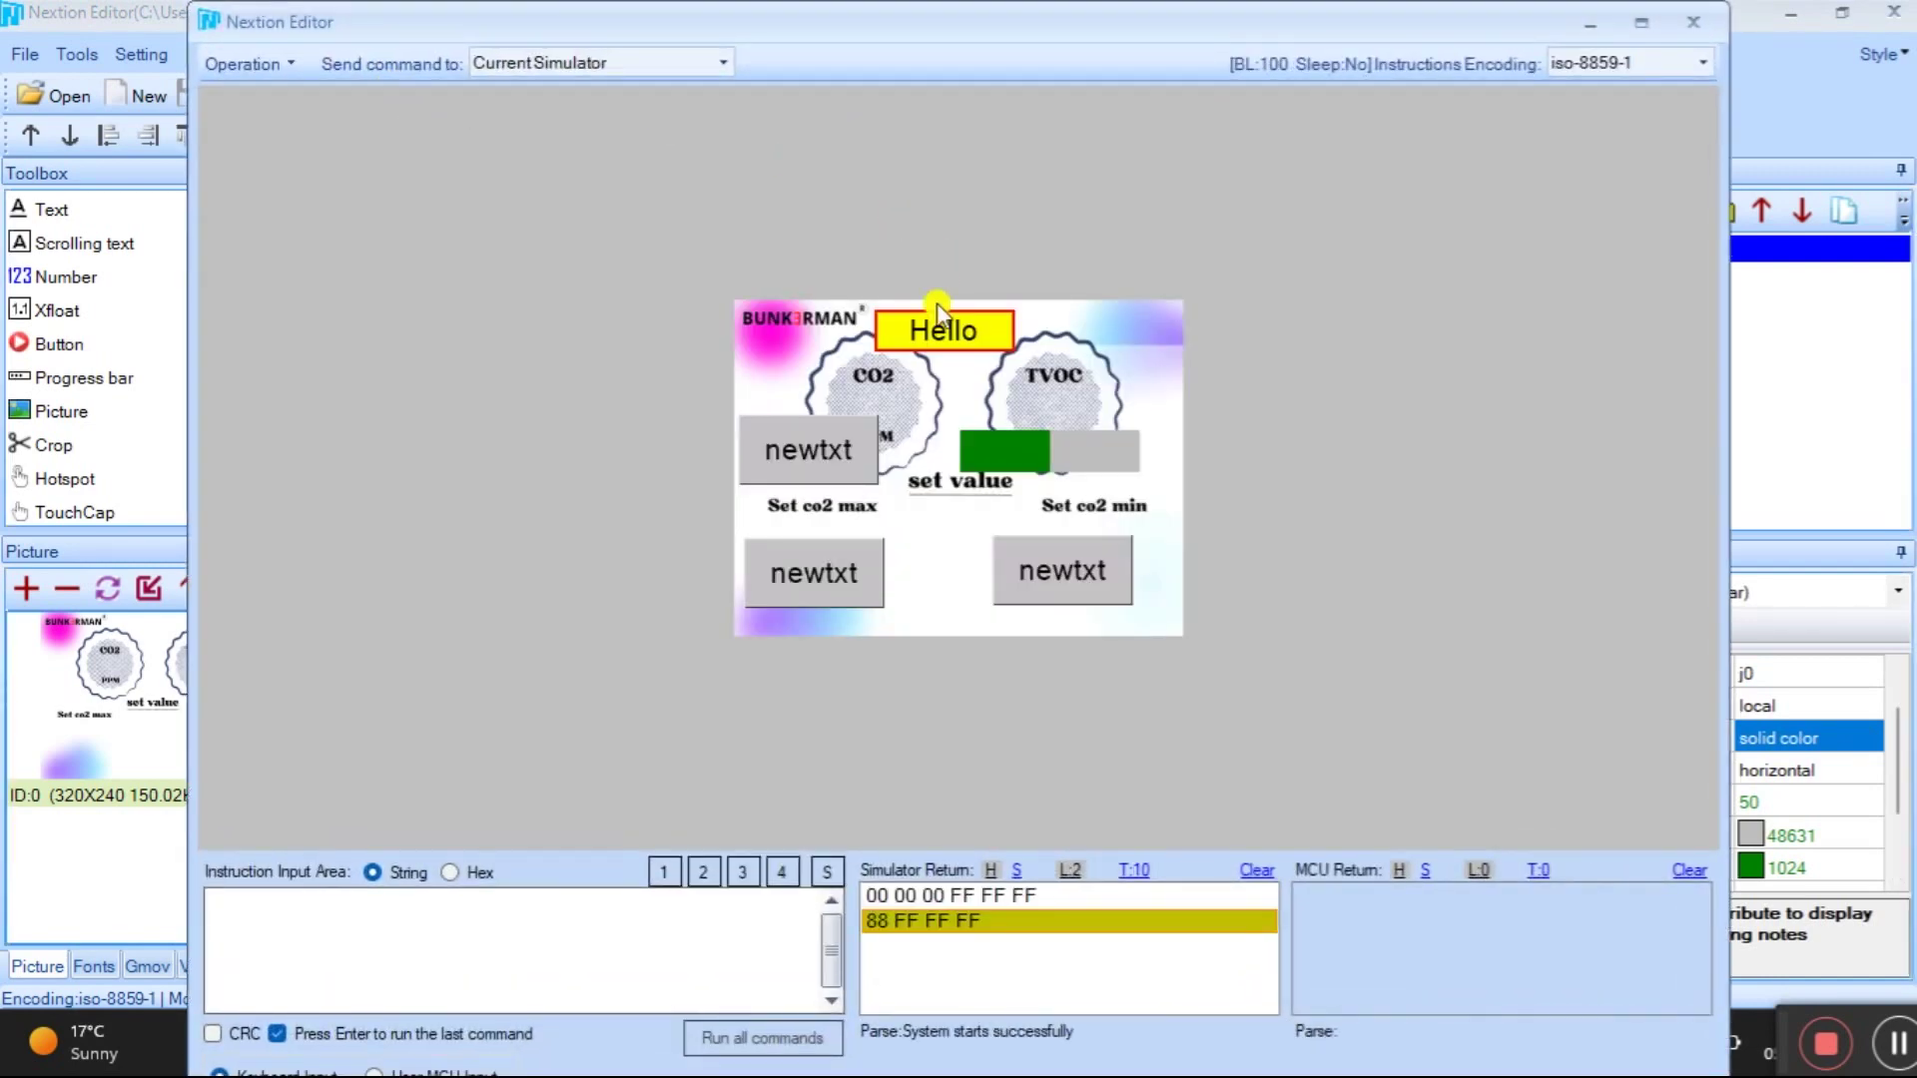
Test the Hello text and the three buttons in the simulator, and close the simulator window
click(938, 309)
click(821, 441)
click(836, 441)
click(810, 481)
click(810, 481)
click(810, 481)
click(810, 560)
click(1067, 570)
click(1698, 21)
click(1338, 327)
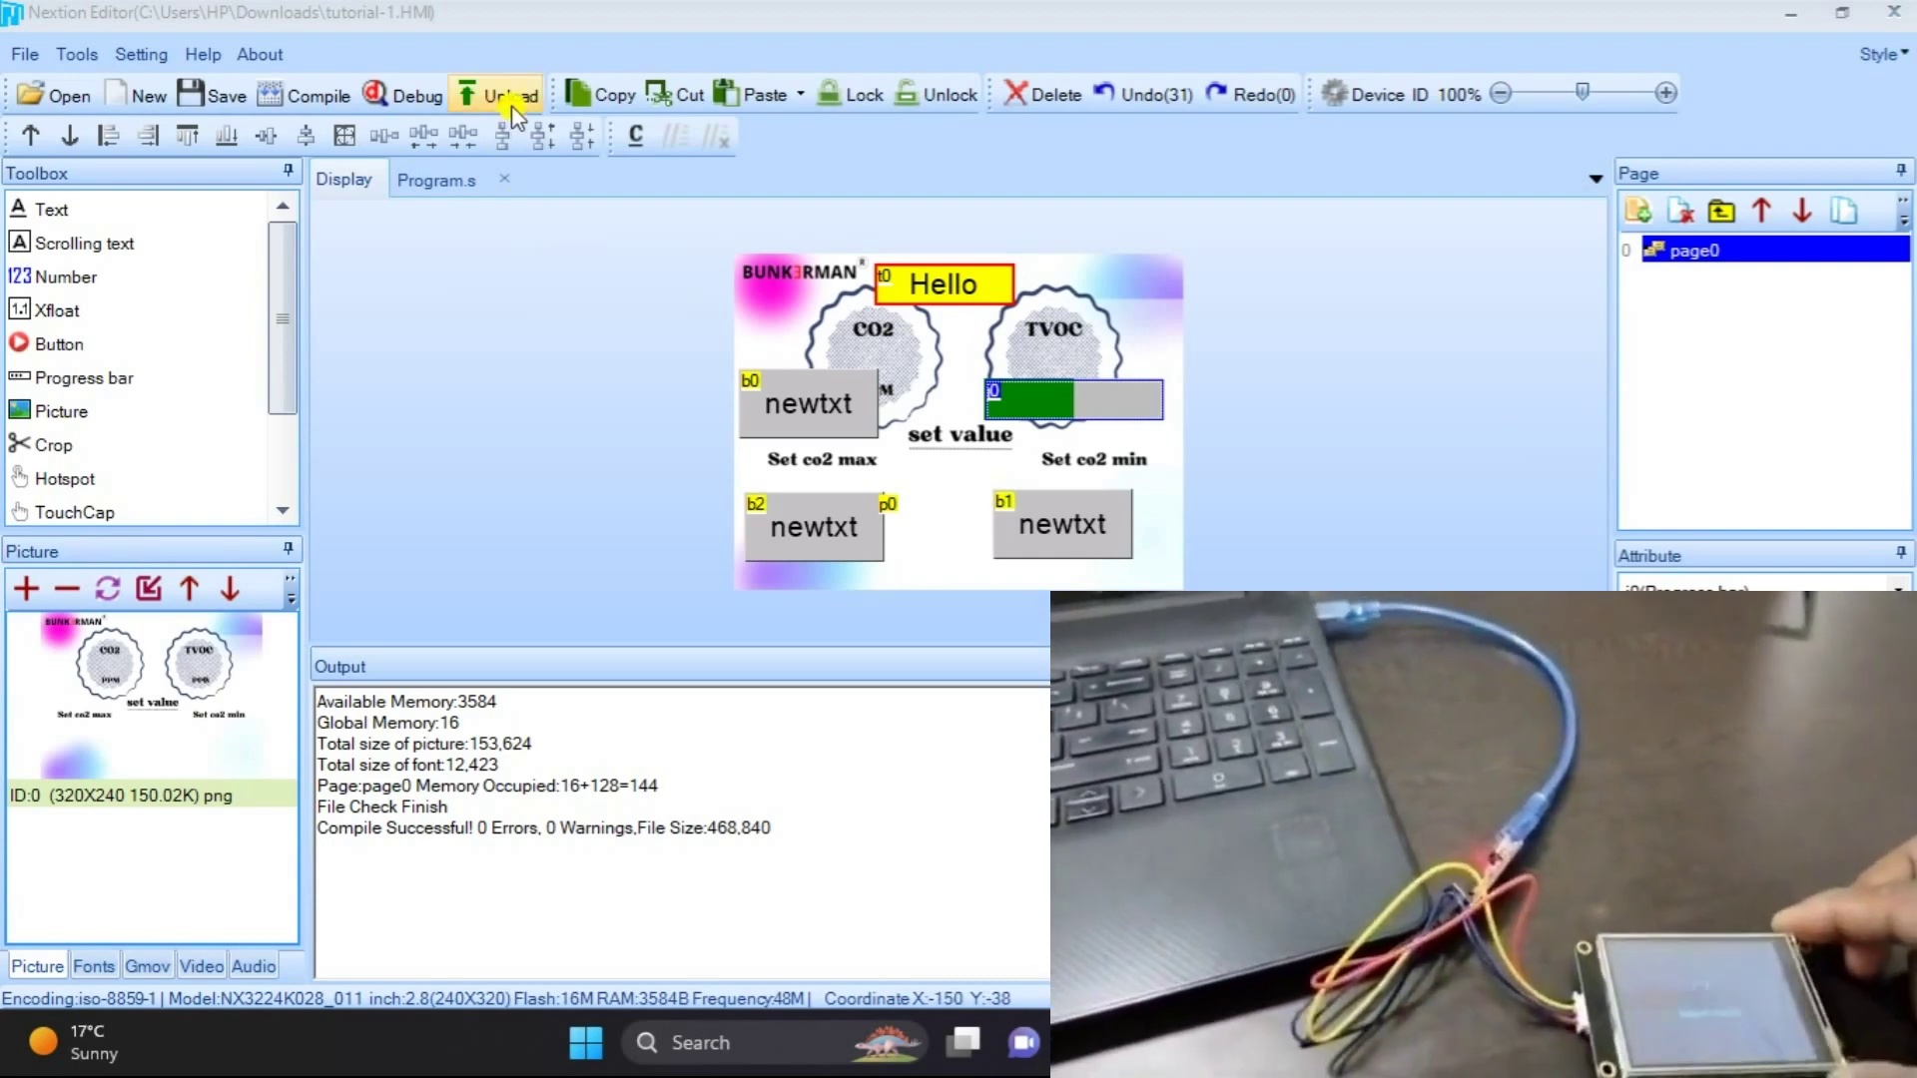
Upload the project to the Nextion device over COM14 at 115200 baud, accepting the firmware upgrade, and exit the upload dialog
click(515, 97)
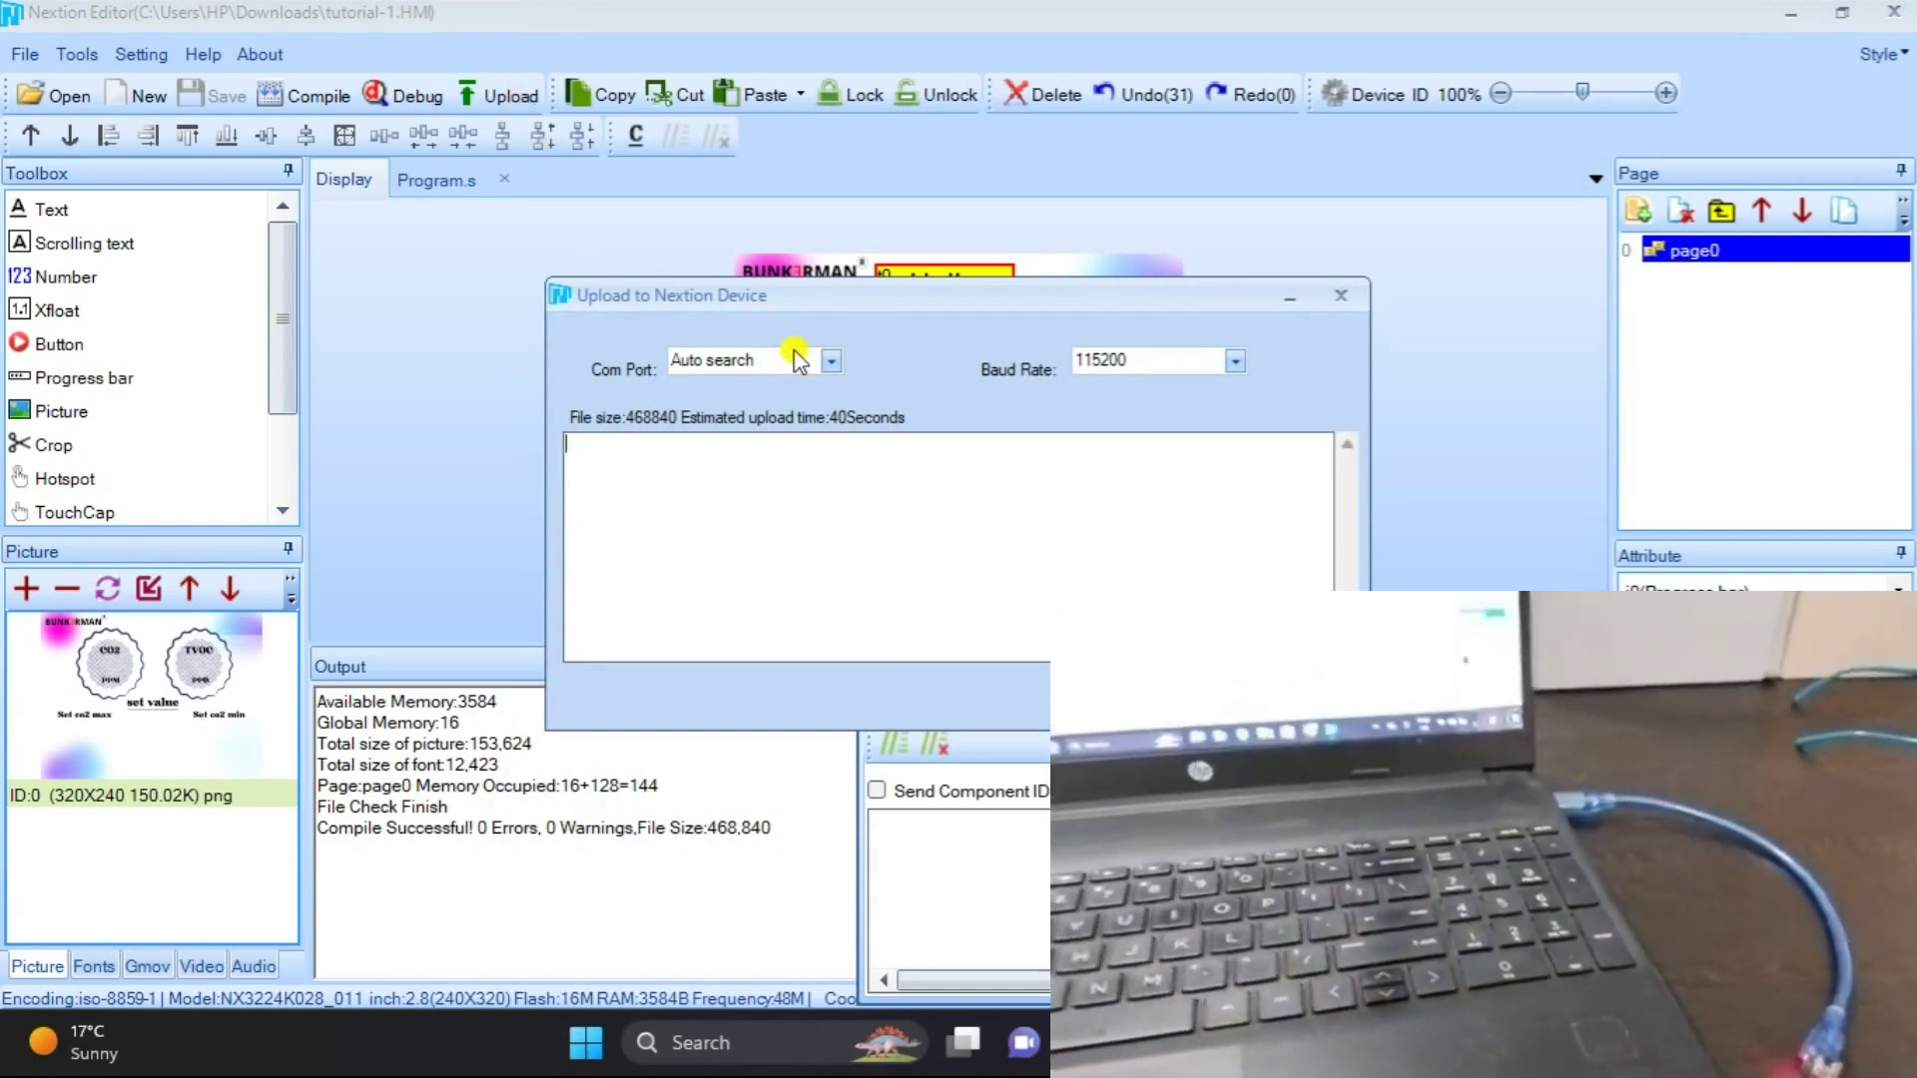
click(830, 360)
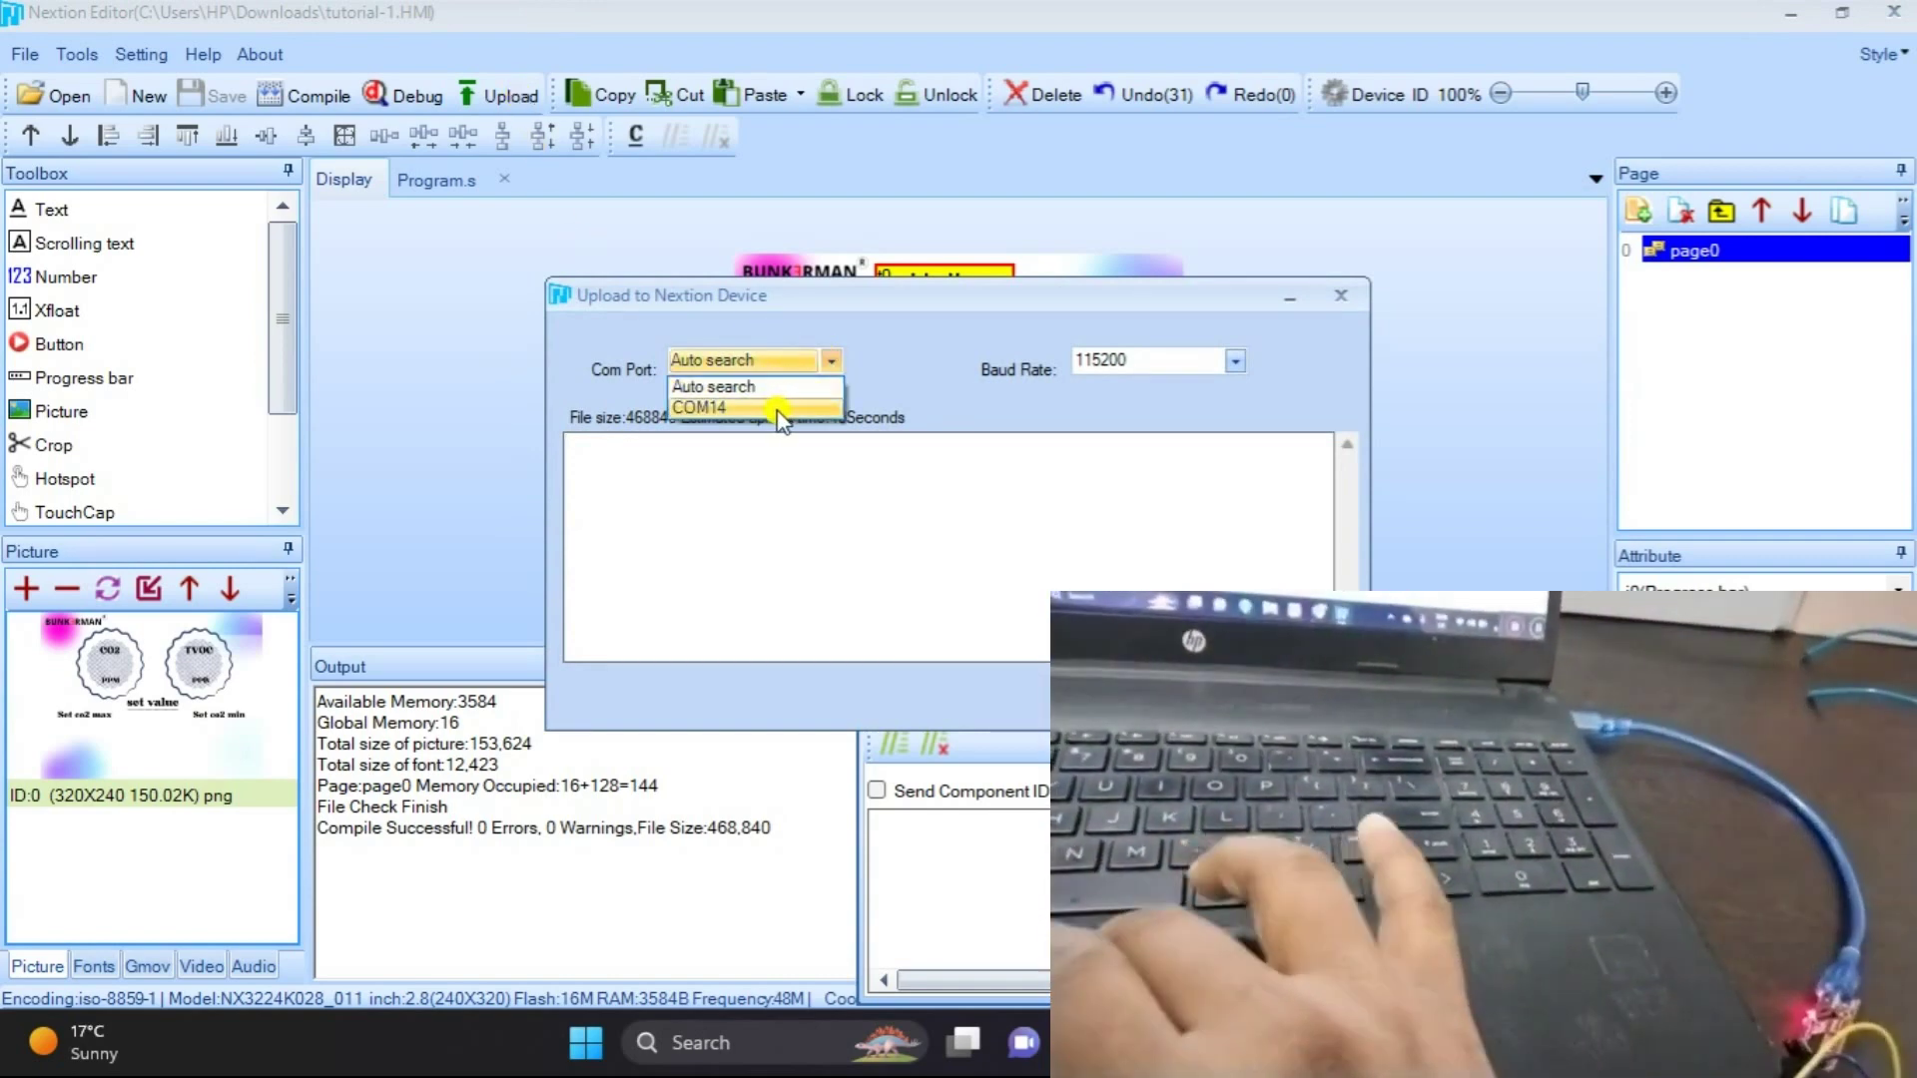
click(759, 407)
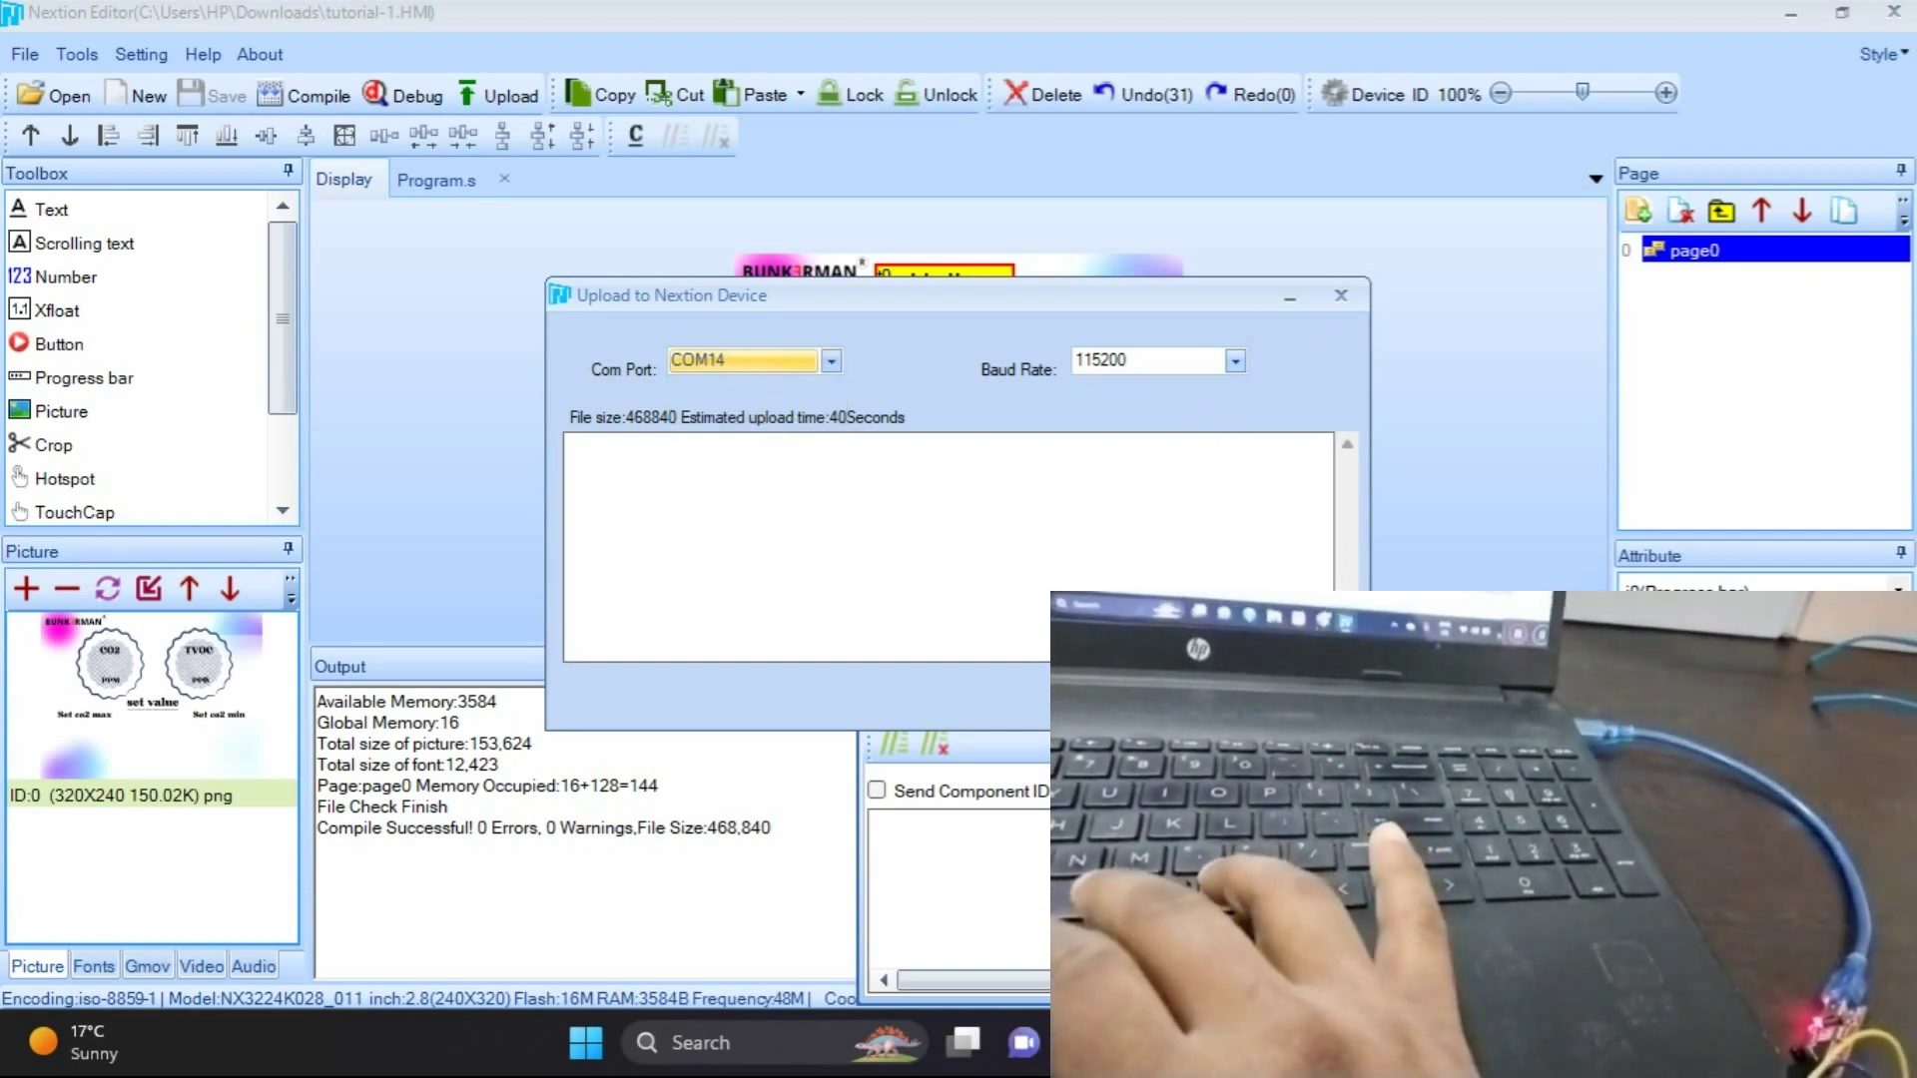
key(Return)
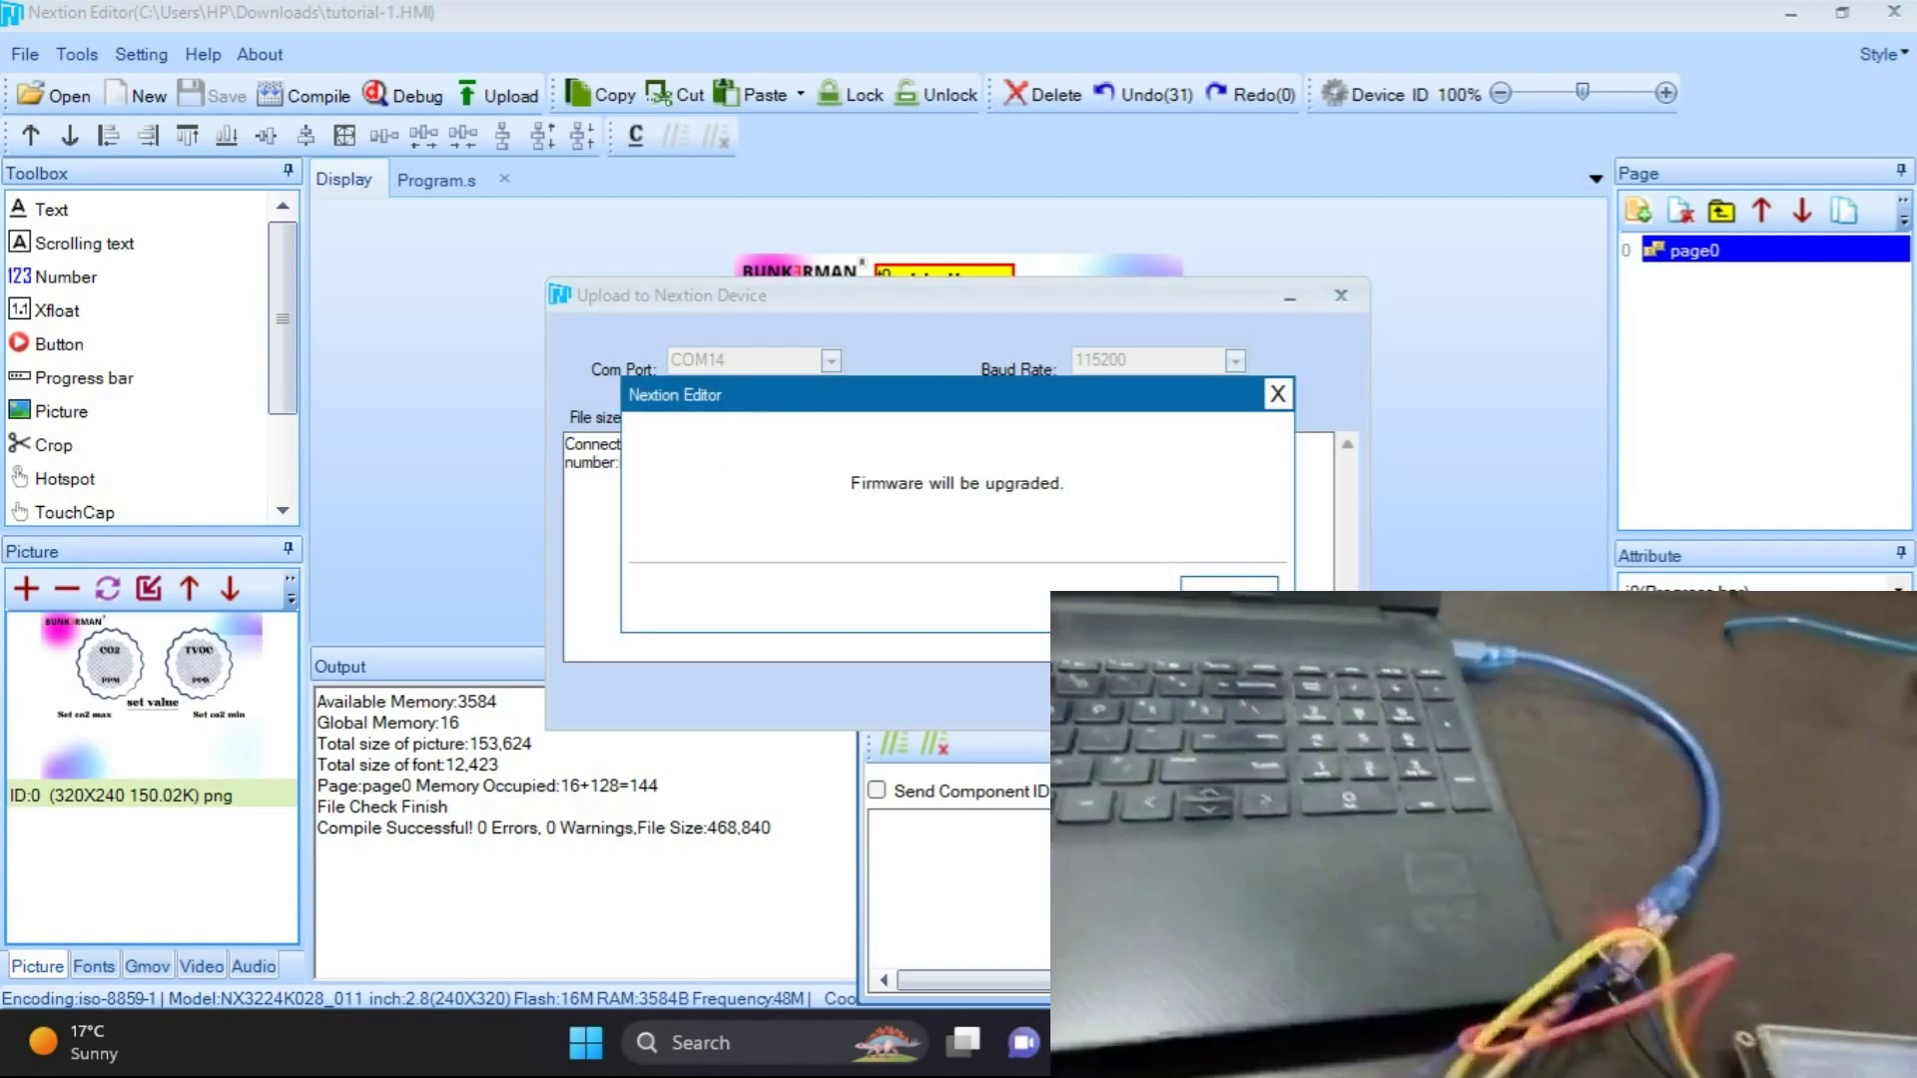
click(1218, 589)
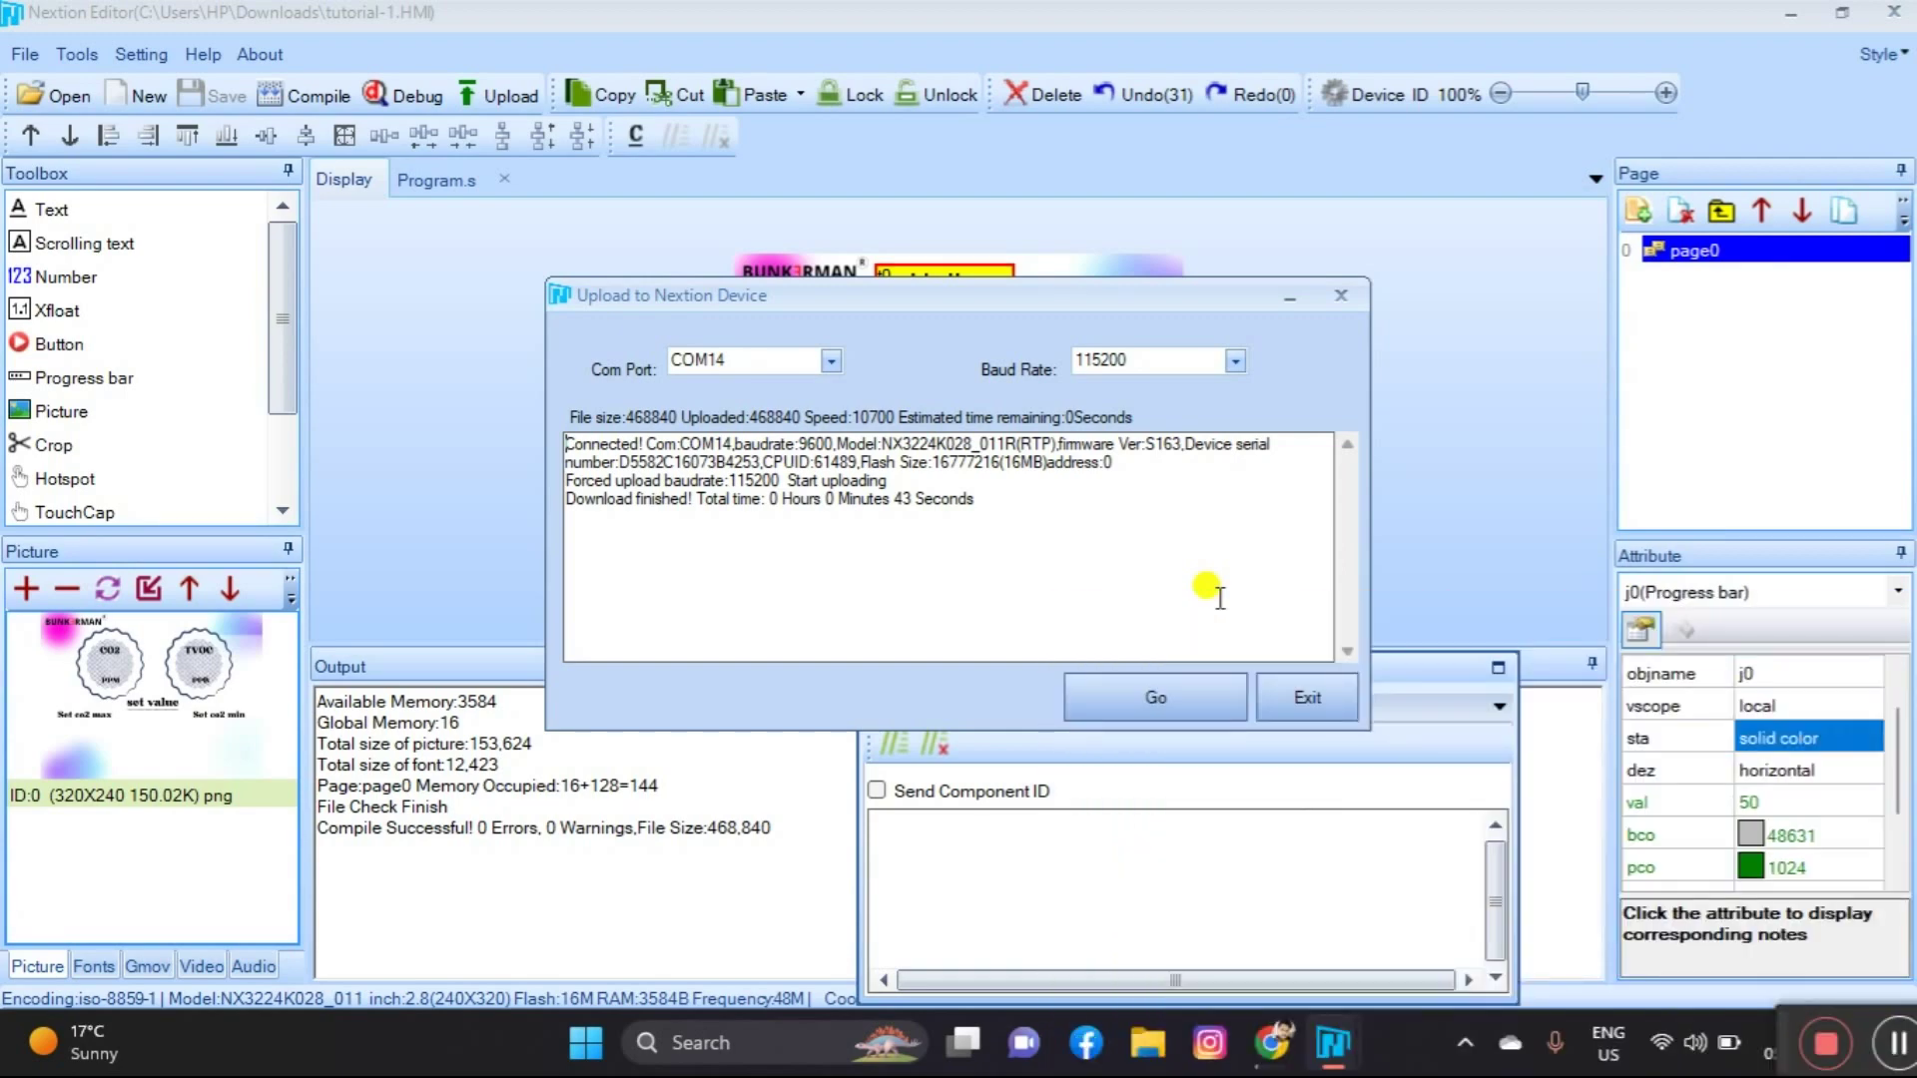
click(1311, 701)
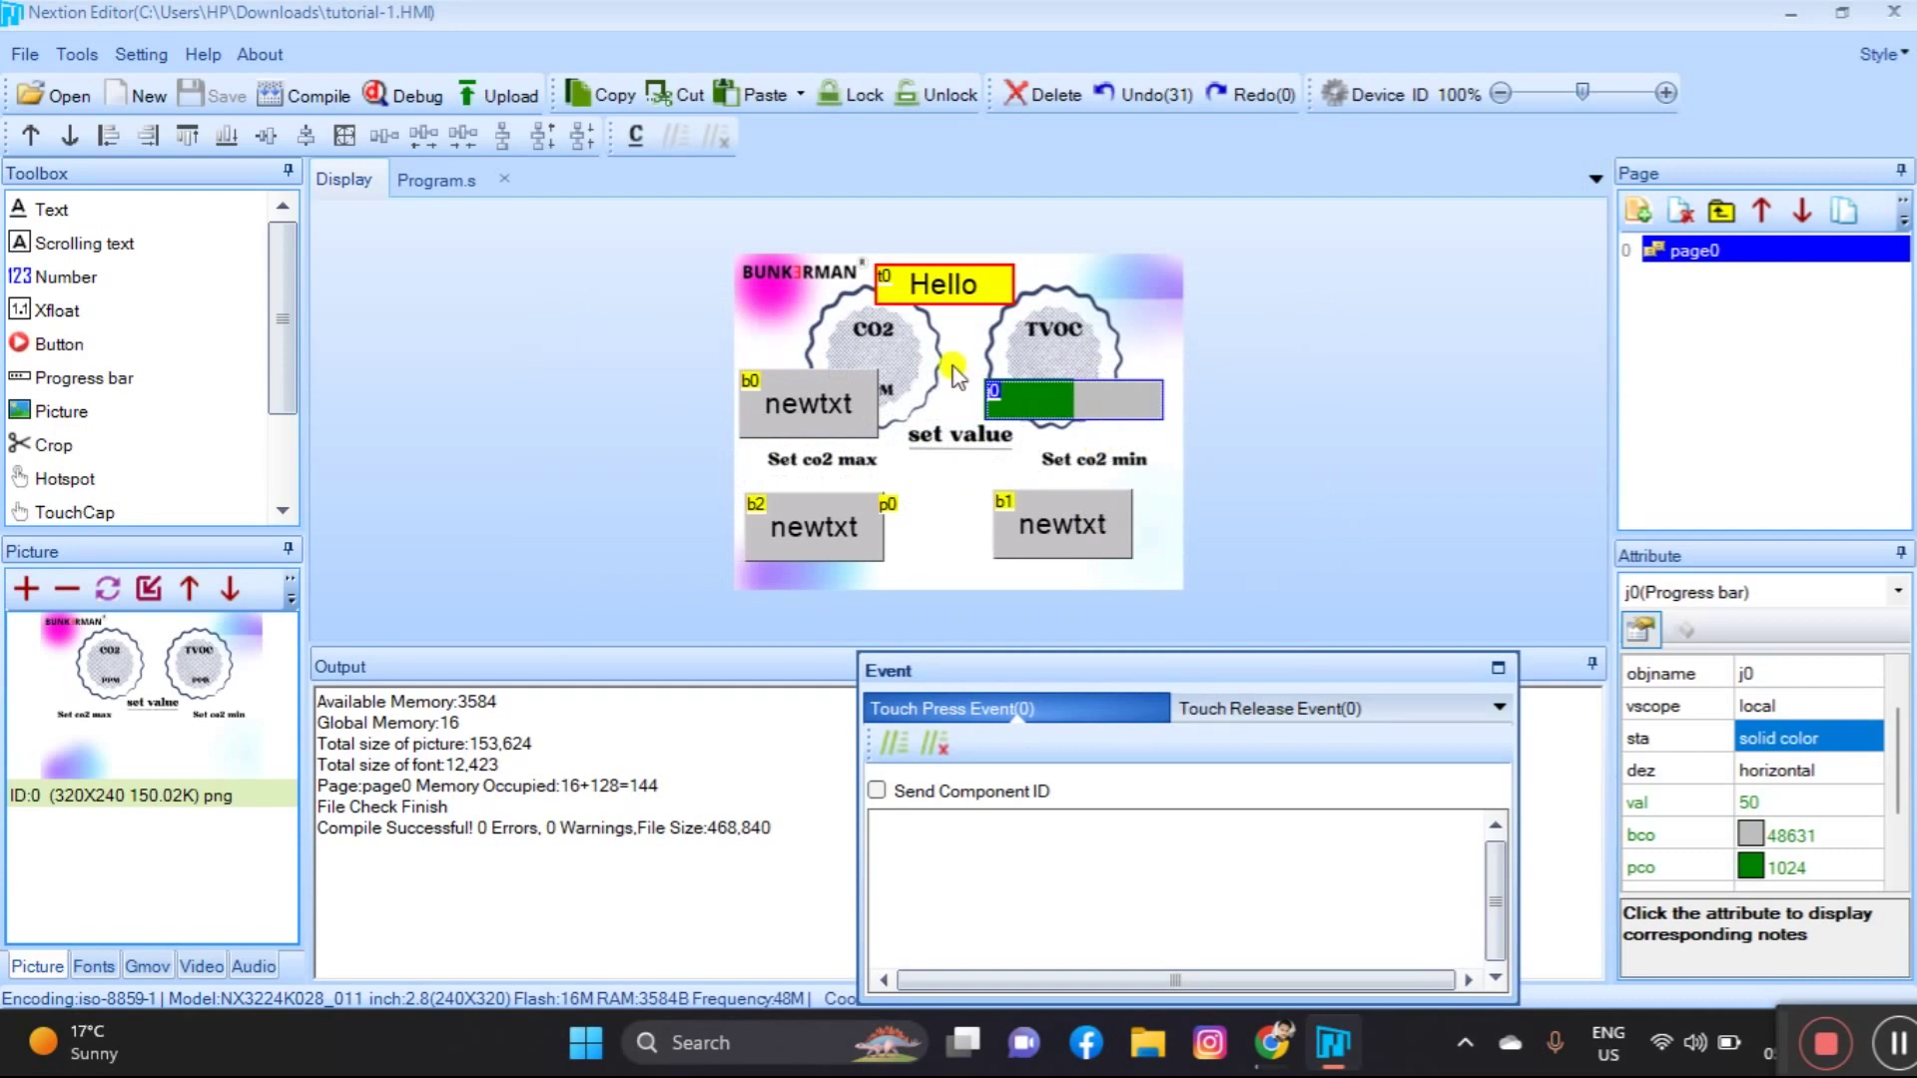